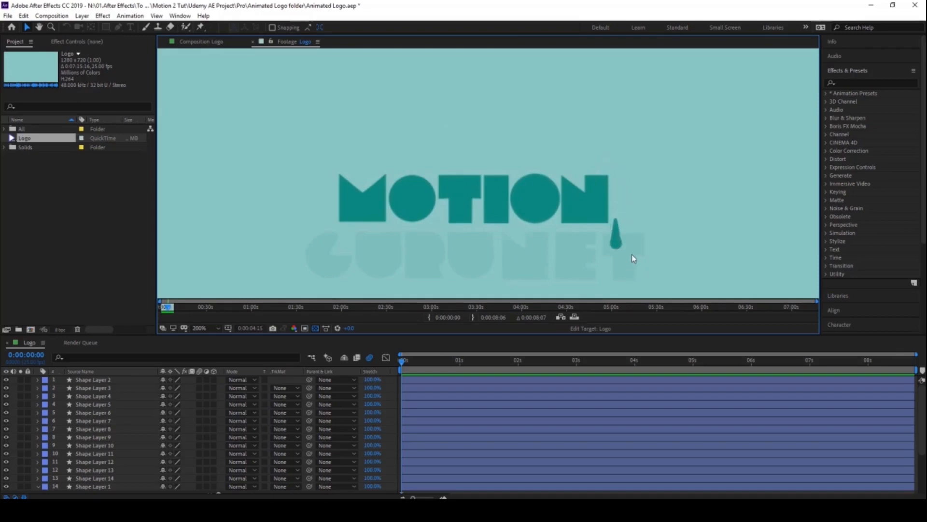
Step: Review the reference logo footage, close it to return to the Logo composition, and collapse the Shape Layer 1 properties
left_click_drag(635, 243, 597, 166)
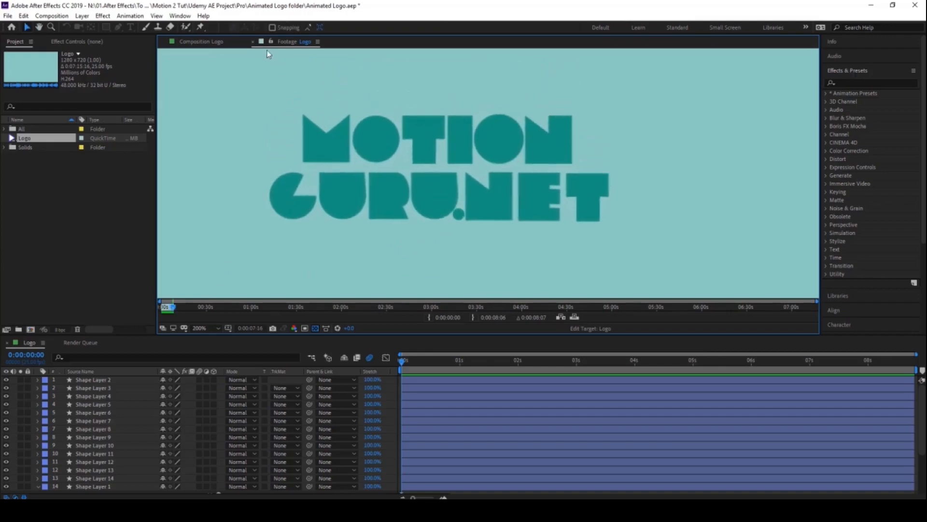
left_click(255, 42)
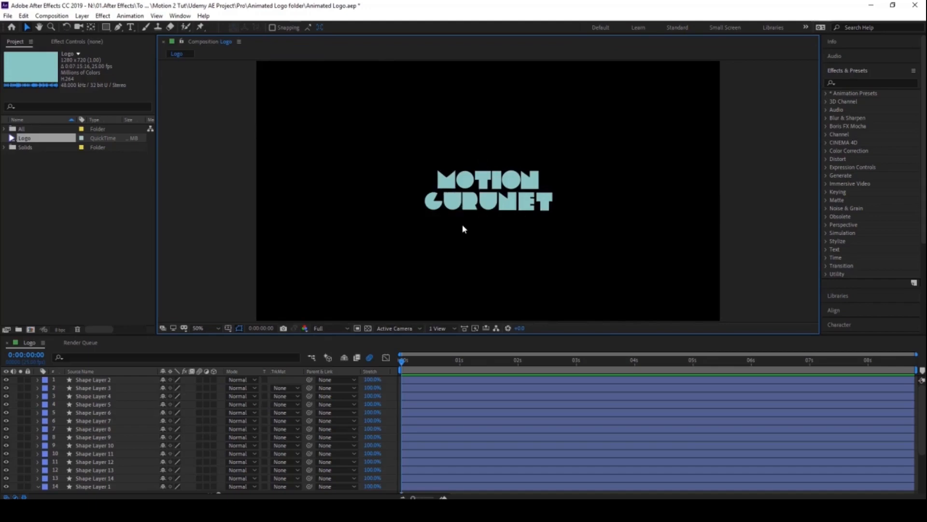
scroll(108, 442, "down", 3)
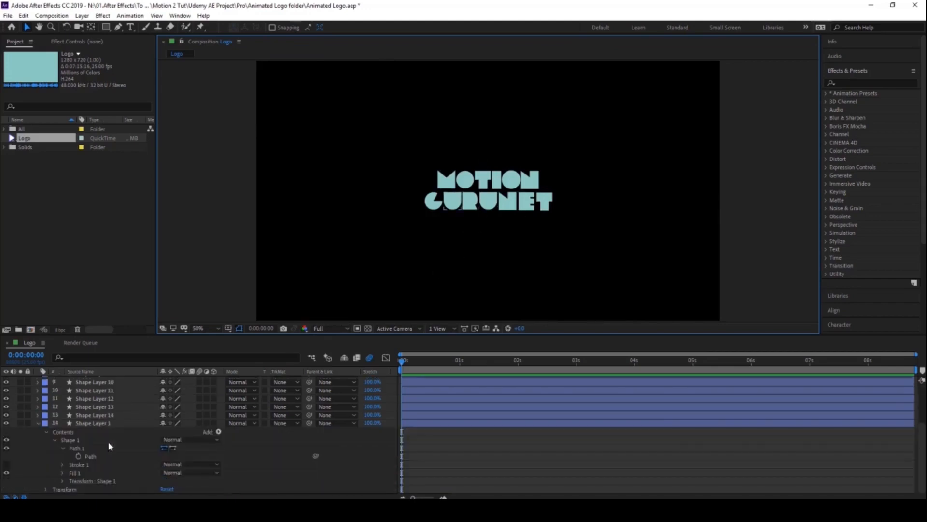
left_click(39, 423)
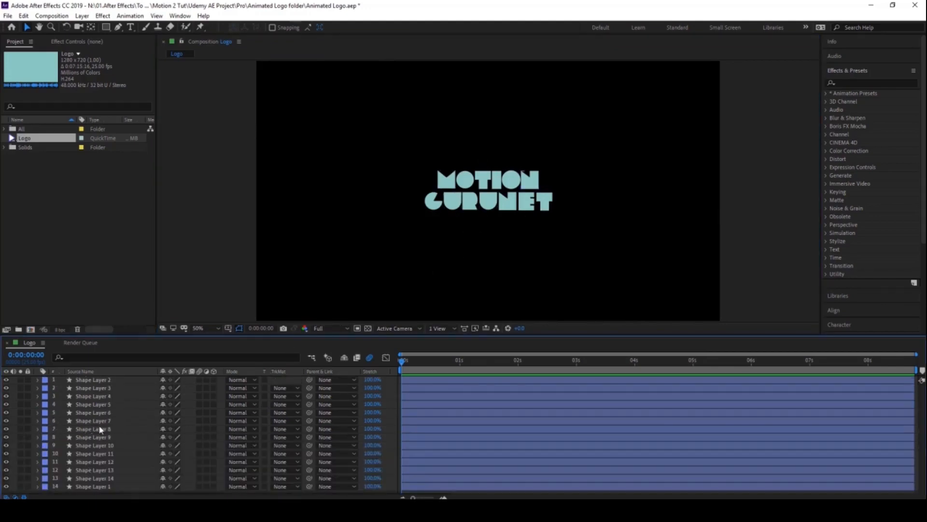
Step: Duplicate the shape layer of the second O in MOTION, move the copy above all layers, and name it Dot
left_click(513, 181)
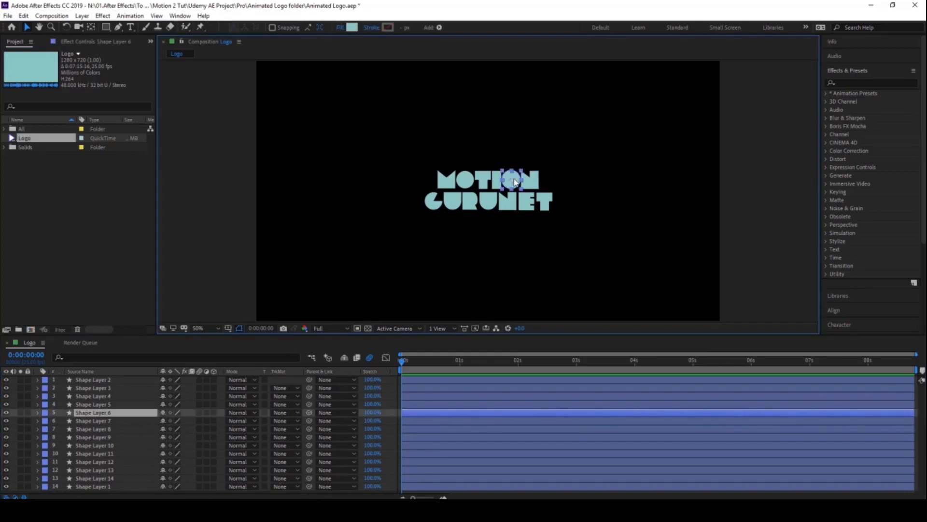
key("ctrl+d")
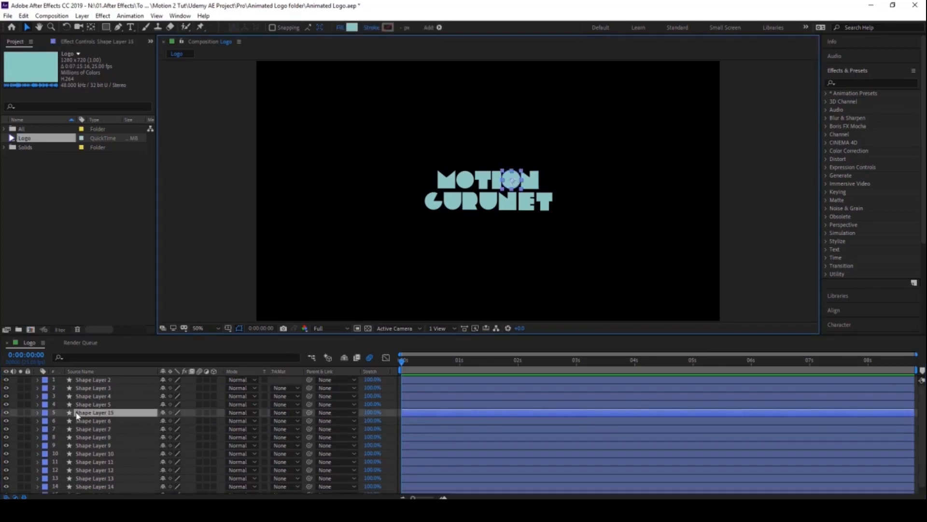
left_click_drag(83, 415, 94, 382)
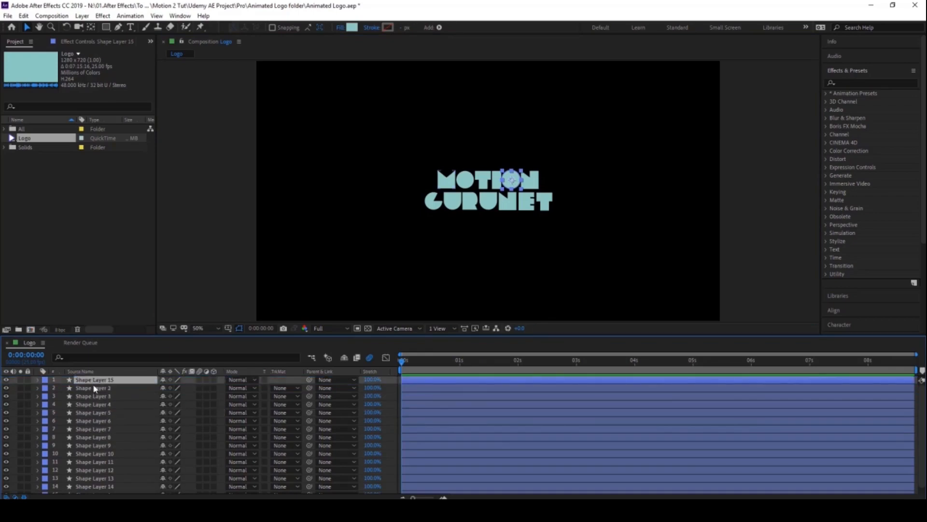
key("Return")
type("Dot")
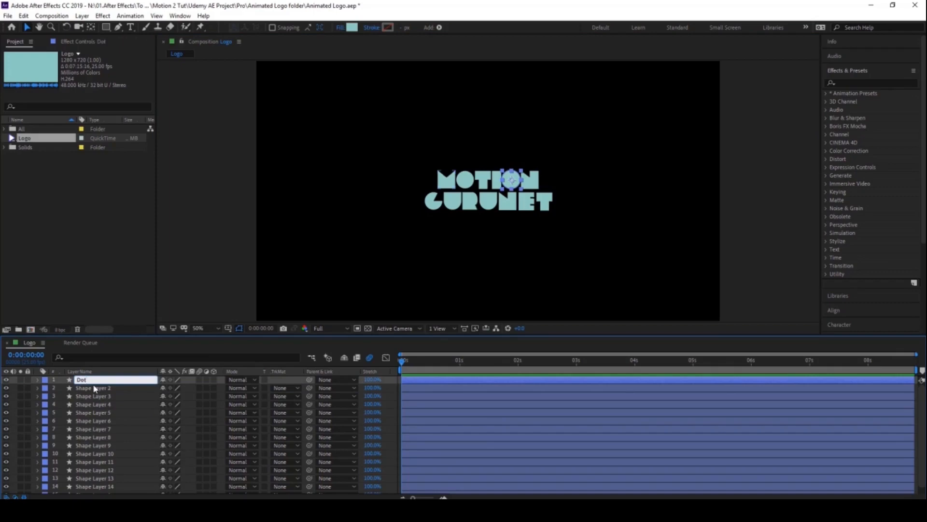
key("Return")
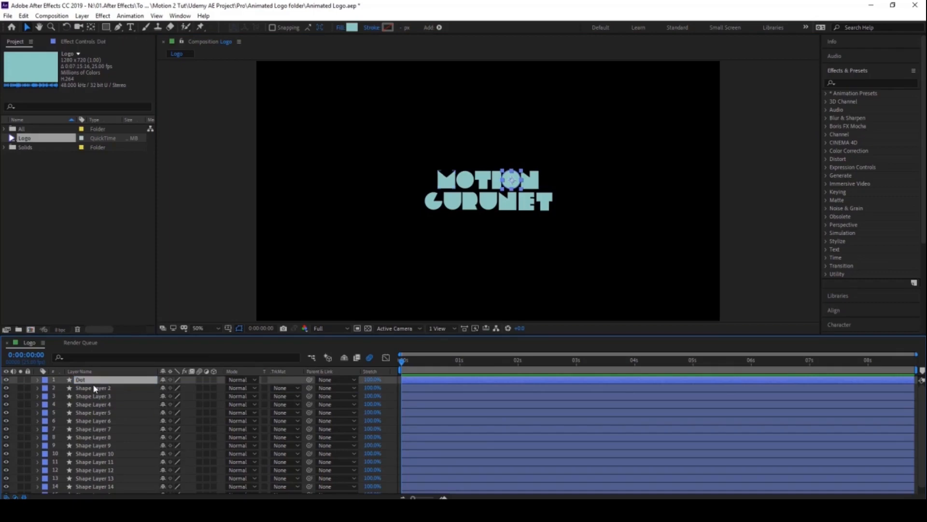
Step: Scale the Dot layer's circle path down proportionally around its centre to a small dot
key("period")
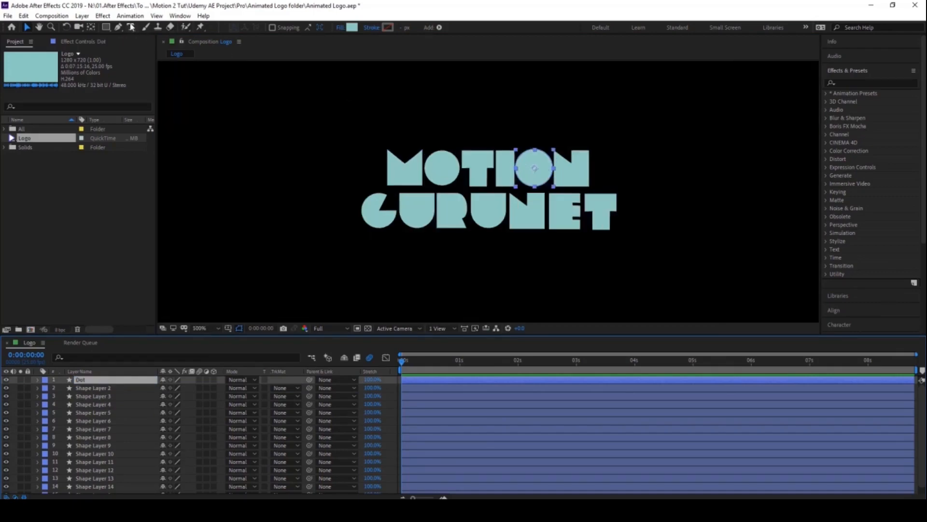
key("g")
key("v")
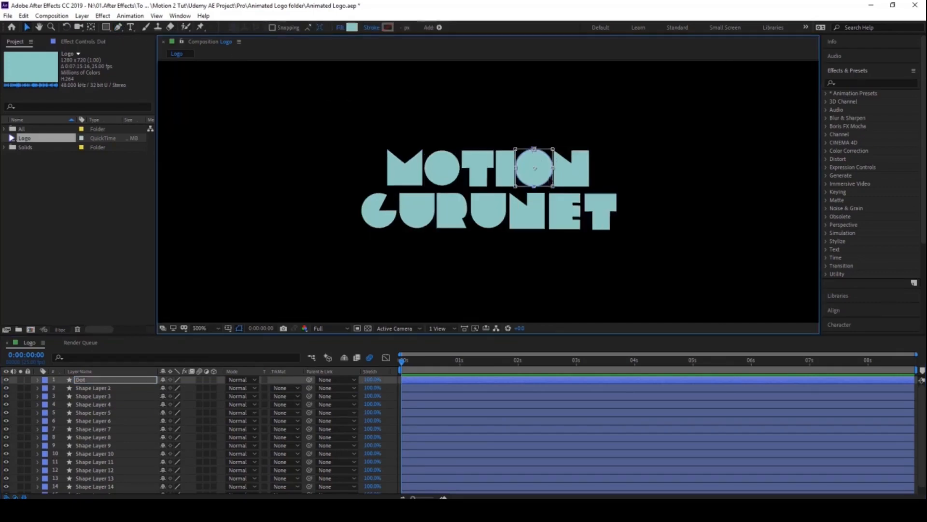
left_click_drag(553, 185, 539, 174)
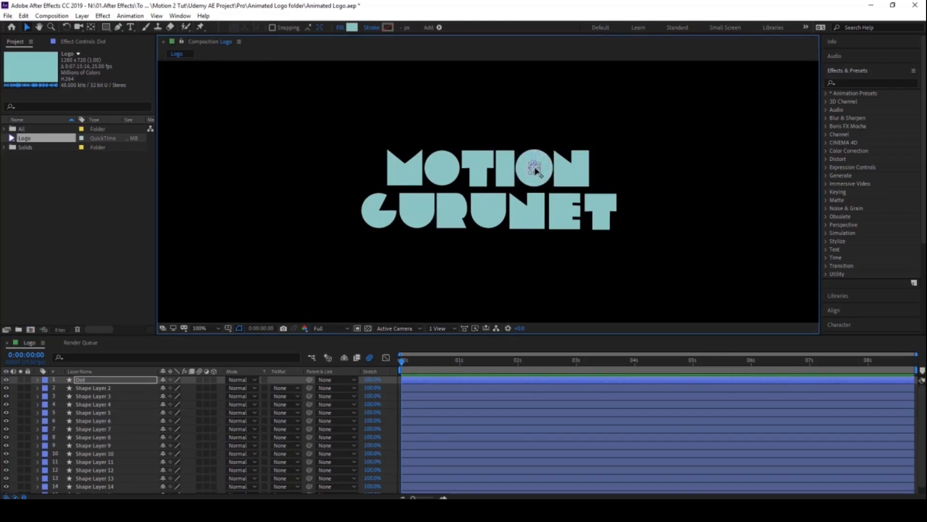
Step: Move the dot to the baseline between the second U and the N of GURUNET and shrink it to fit the gap
key("period")
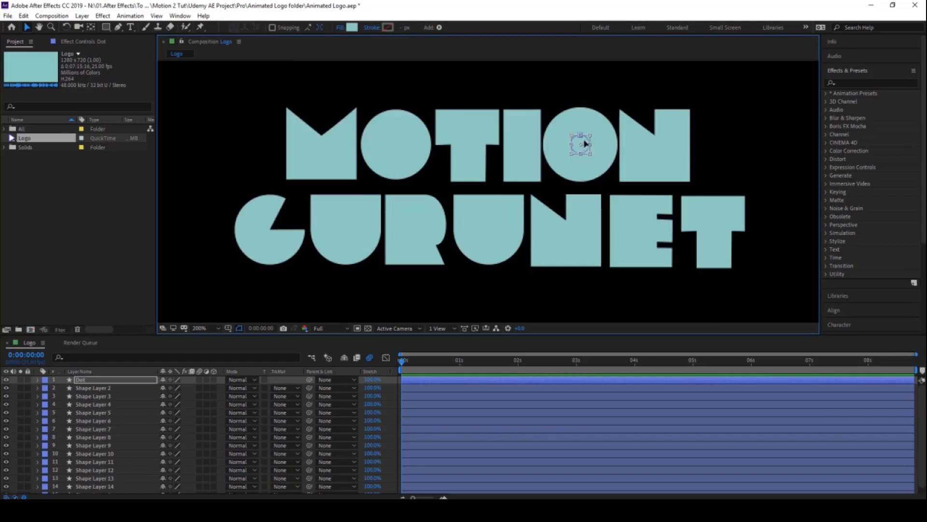
left_click_drag(585, 143, 523, 256)
key("period")
left_click_drag(555, 223, 549, 202)
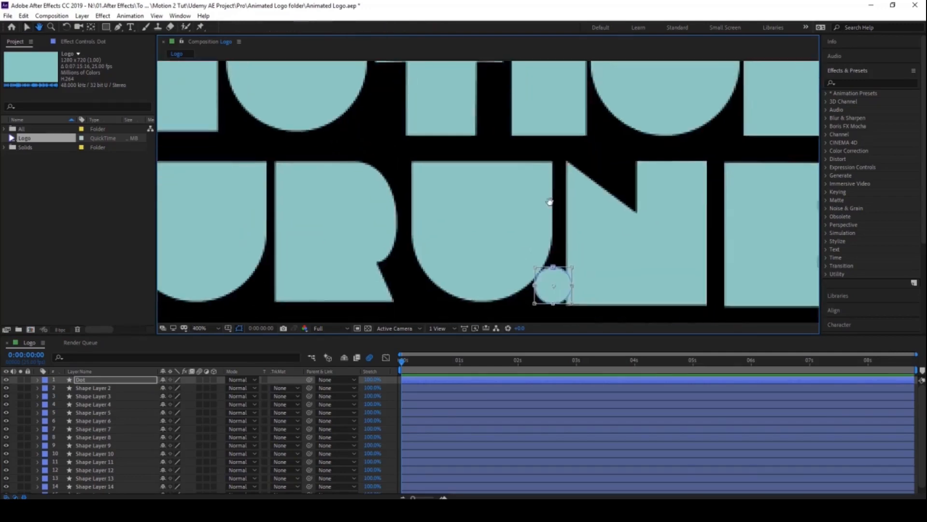
left_click_drag(575, 303, 534, 233)
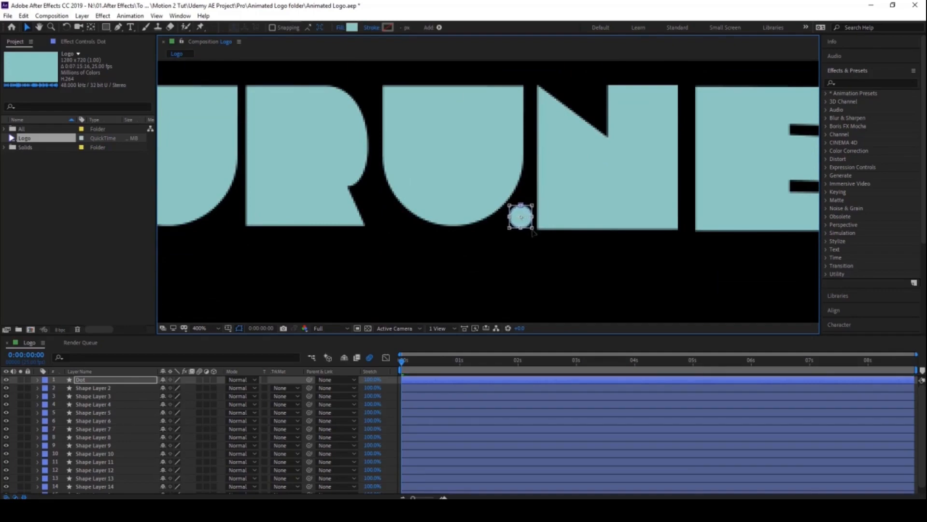
key("Escape")
scroll(526, 212, "down", 2)
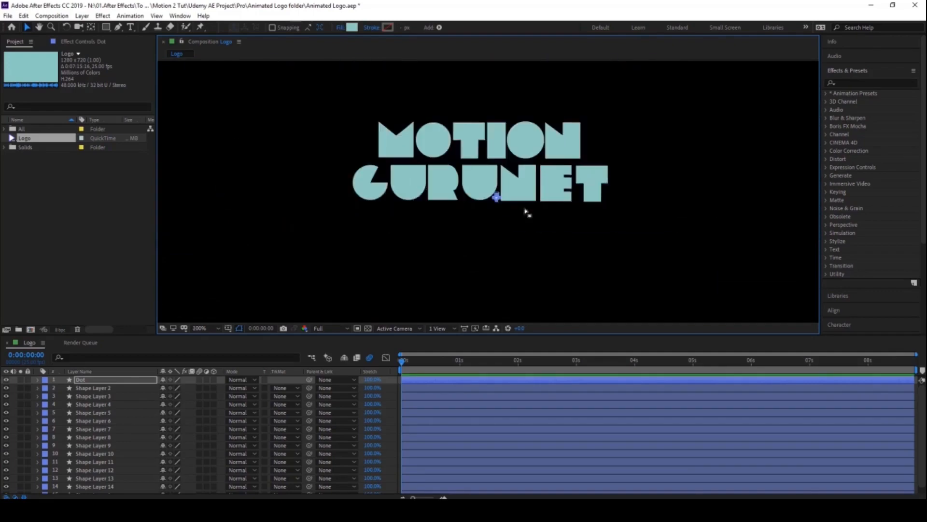
key("space")
left_click_drag(518, 169, 511, 203)
Step: Rename the layers of the first three letters of MOTION as M, O and T
left_click(90, 390)
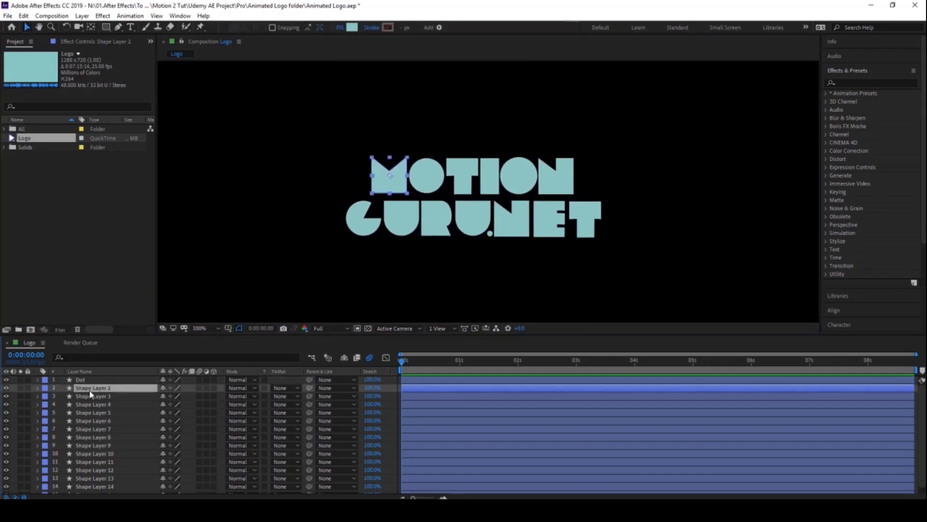
key("Return")
type("M")
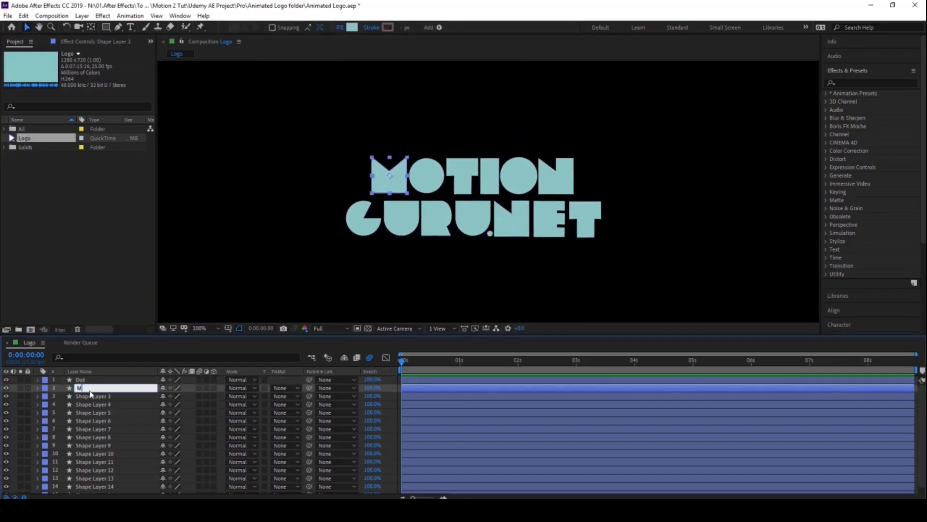
key("Return")
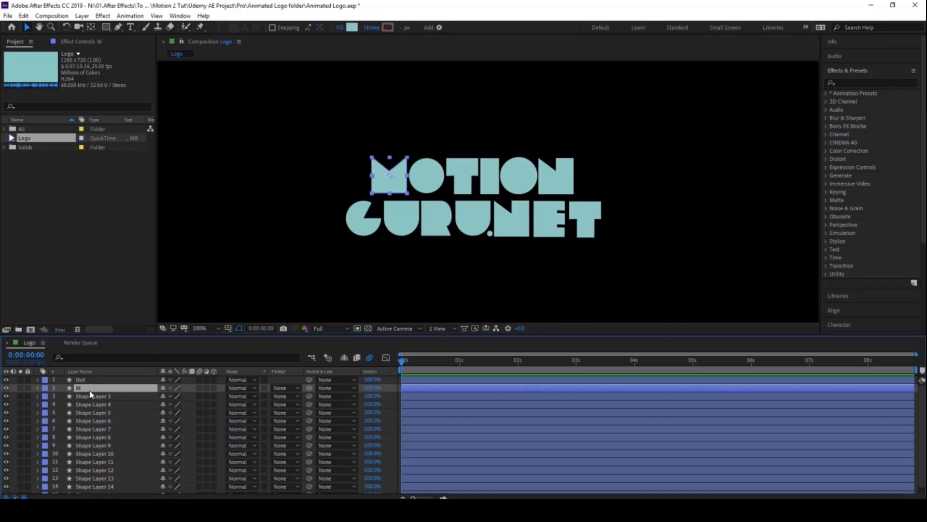
left_click(90, 394)
key("Return")
type("O")
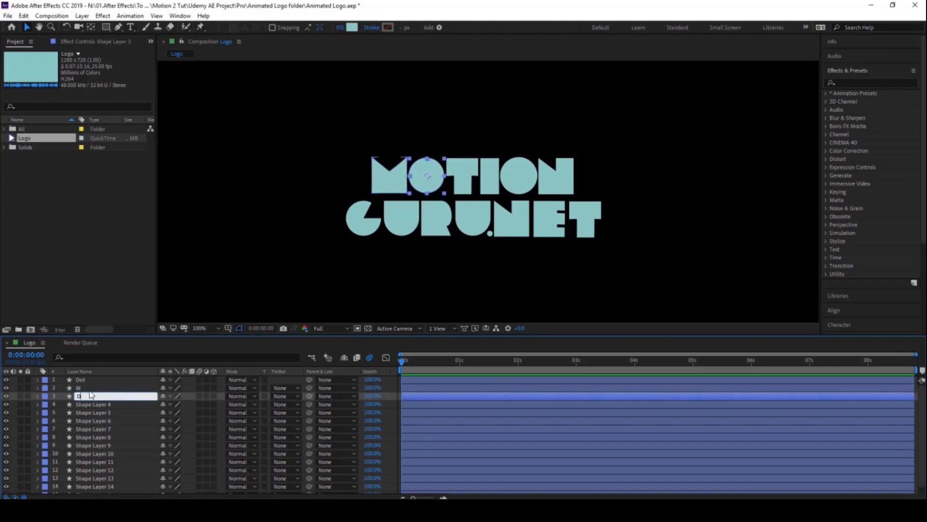
key("Return")
key("ctrl+Down")
key("Return")
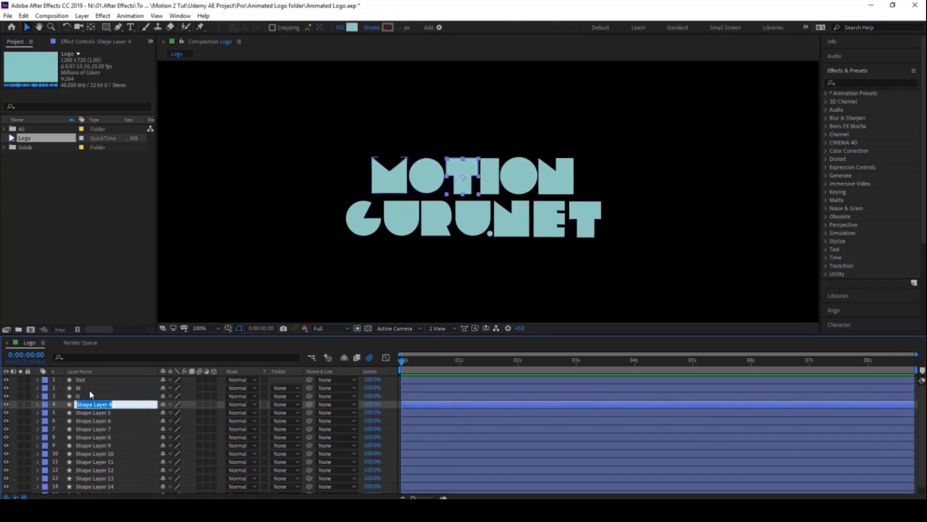
type("T")
key("Return")
Step: Rename the layers of the last three letters of MOTION as I, O and N
key("ctrl+Down")
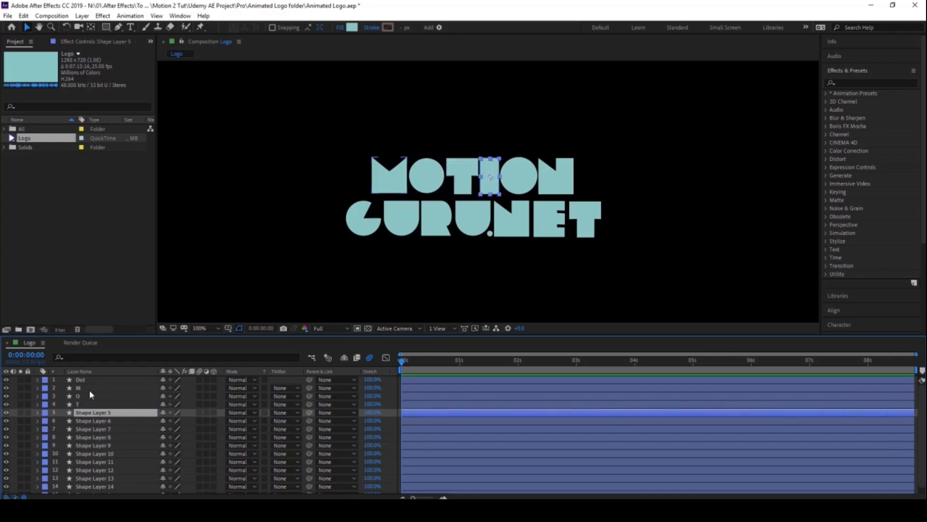
key("Return")
type("I")
key("Return")
key("ctrl+Down")
key("Return")
type("O")
key("Return")
key("ctrl+Down")
key("Return")
type("N")
key("Return")
Step: Delete the surplus shape layer beneath the N layer and rename the layer of the letter G as G
key("ctrl+Down")
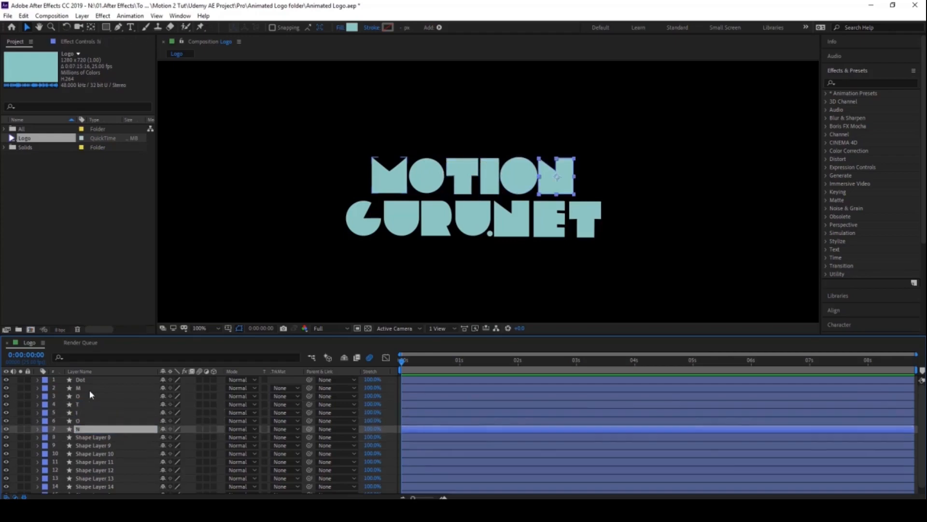
key("Delete")
left_click(102, 437)
key("Return")
type("G")
key("Return")
Step: Move the layer of the first U in GURU directly below the G layer and rename it U
key("ctrl+Down")
key("Return")
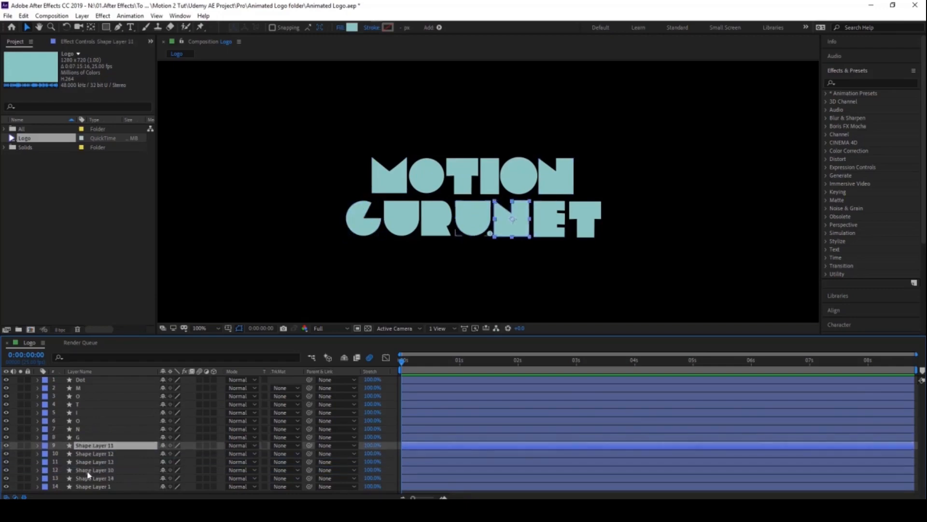
left_click(390, 221)
left_click_drag(99, 487, 91, 443)
key("Return")
type("U")
key("Return")
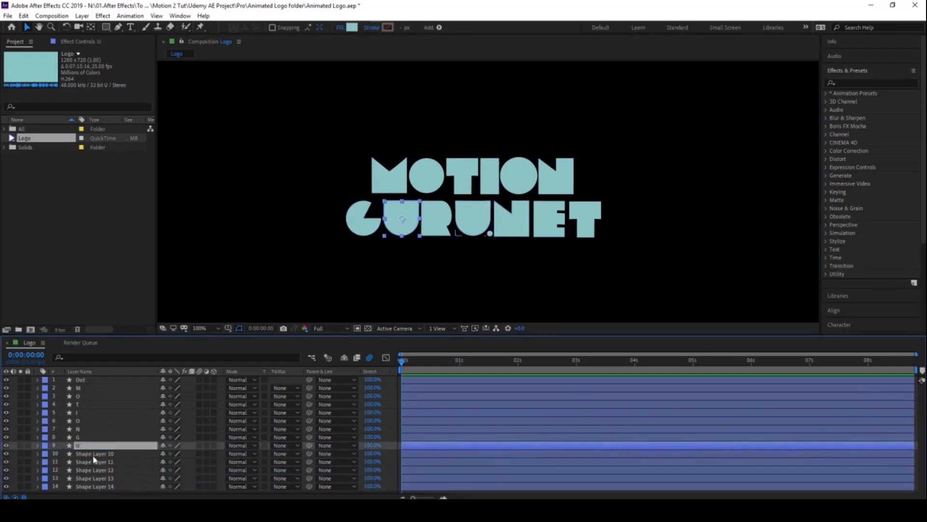
Step: Move the layer of the letter R directly below the first U layer and rename it R
left_click(94, 455)
left_click(434, 220)
left_click_drag(104, 486, 88, 452)
key("Return")
type("R")
key("Return")
Step: Rename the layers of the second U in GURU and the N in NET as U and N
left_click(95, 462)
key("Return")
type("U")
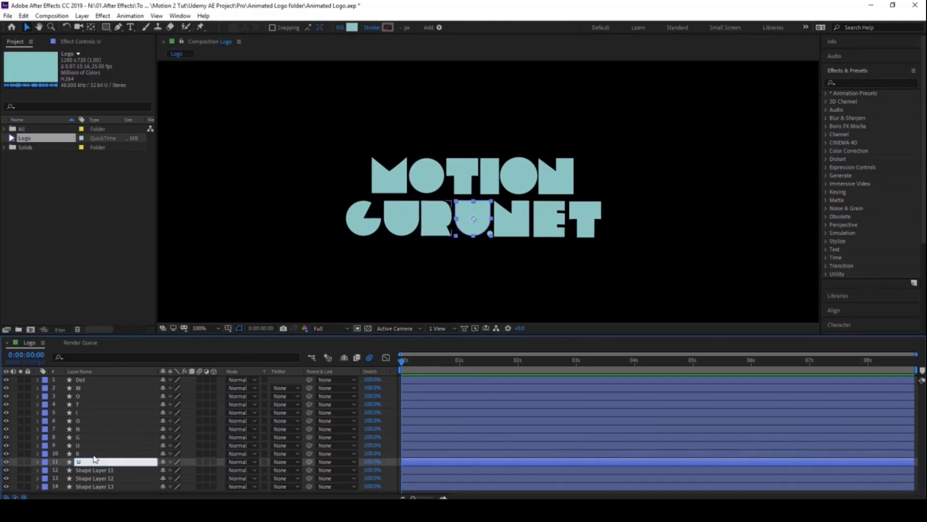
key("Return")
left_click(79, 471)
key("Return")
type("N")
key("Return")
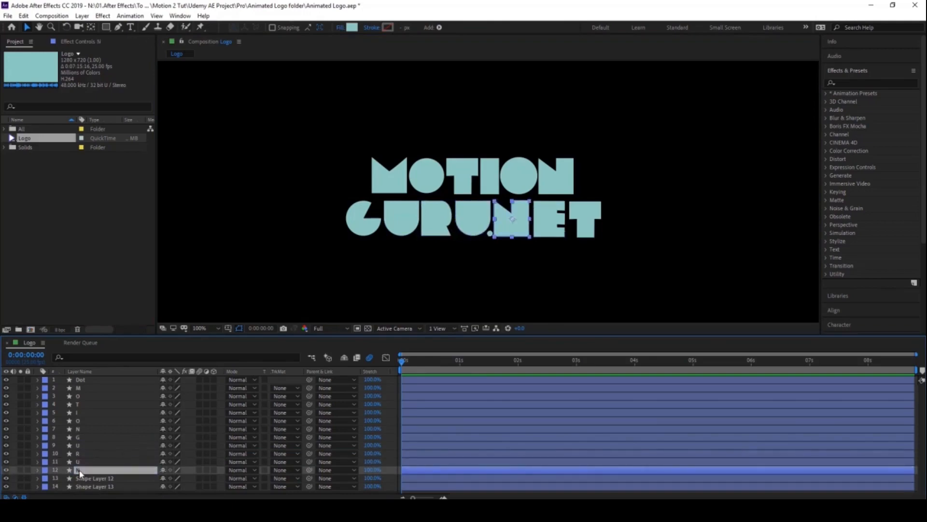
Step: Rename the layers of the last two letters of NET as E and T
left_click(85, 479)
key("Return")
type("E")
left_click(88, 487)
type("T")
key("Return")
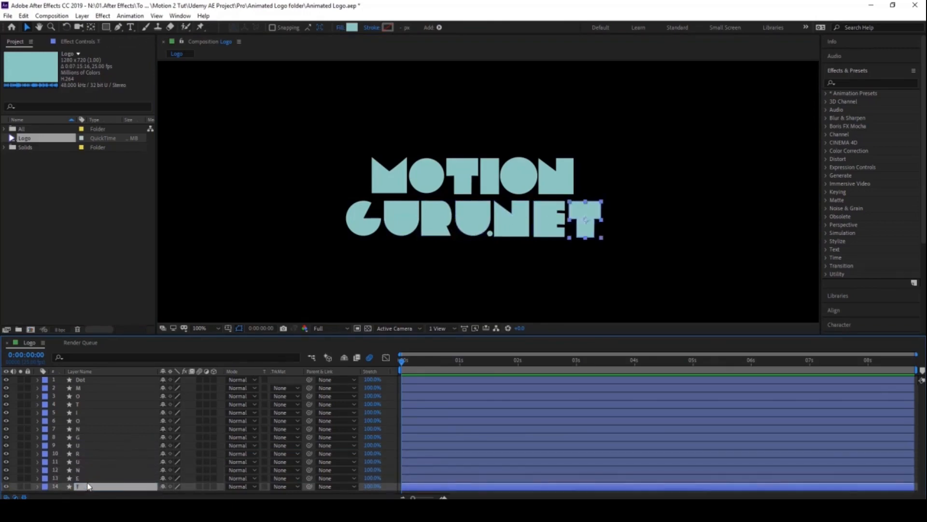
Step: Centre the Dot layer's anchor point on its small circle using Motion 2
left_click(80, 379)
key(".")
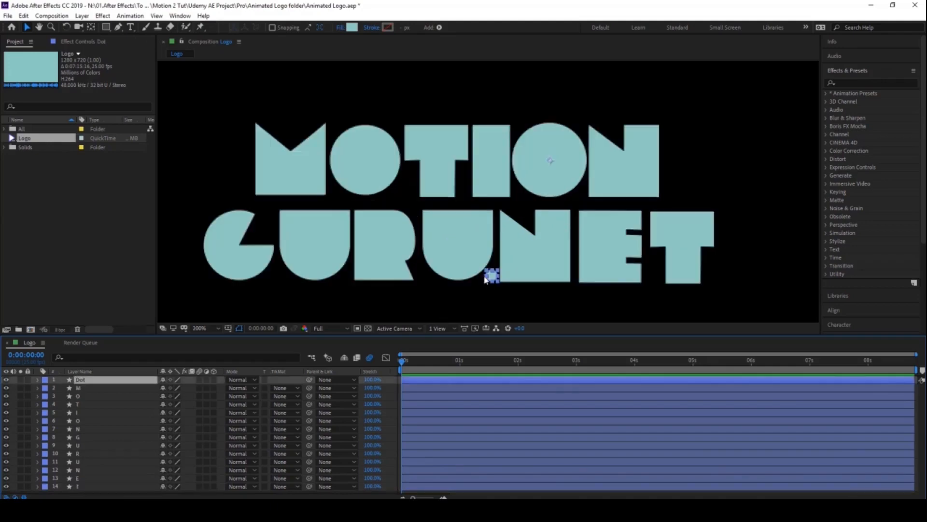
left_click(855, 71)
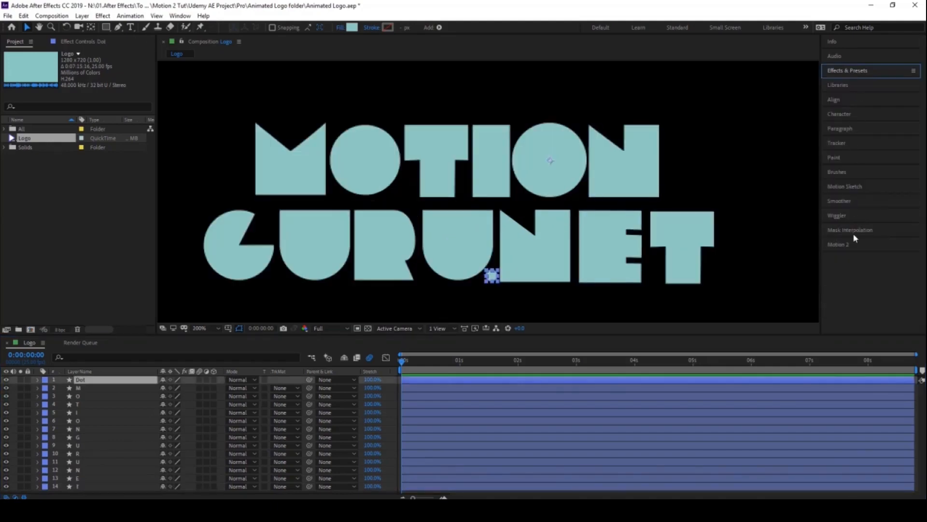
left_click(849, 244)
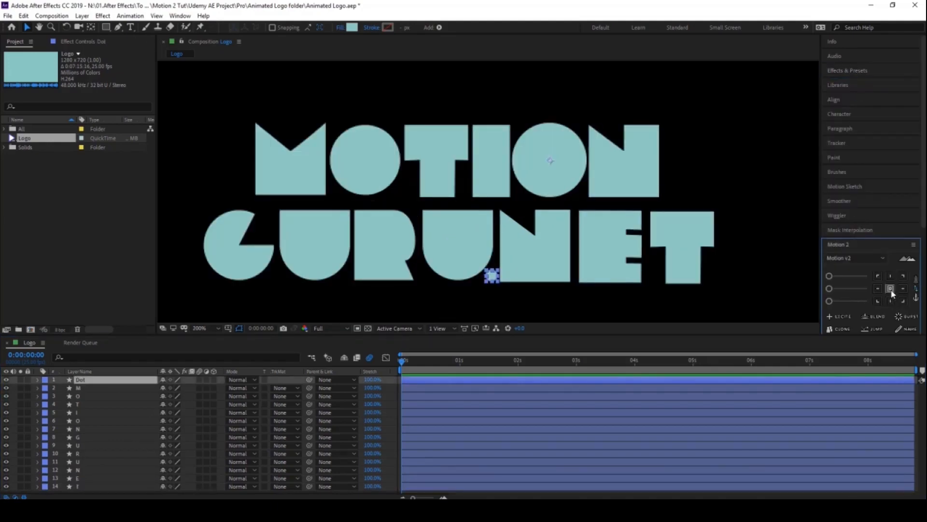
left_click(891, 289)
Step: Move the dot well above the M of MOTION, in line with the letter's left edge, as its starting position
left_click_drag(492, 281, 362, 90)
key("h")
key("v")
key("comma")
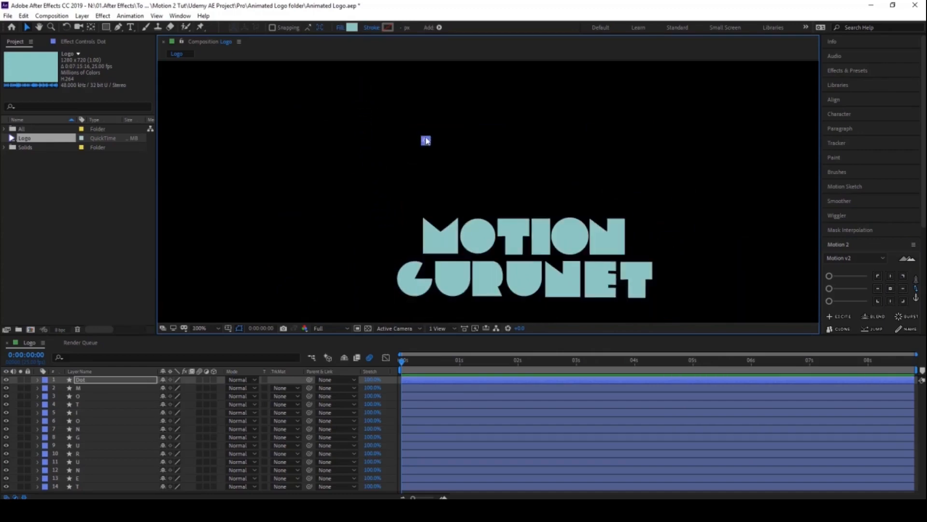
left_click_drag(426, 144, 429, 126)
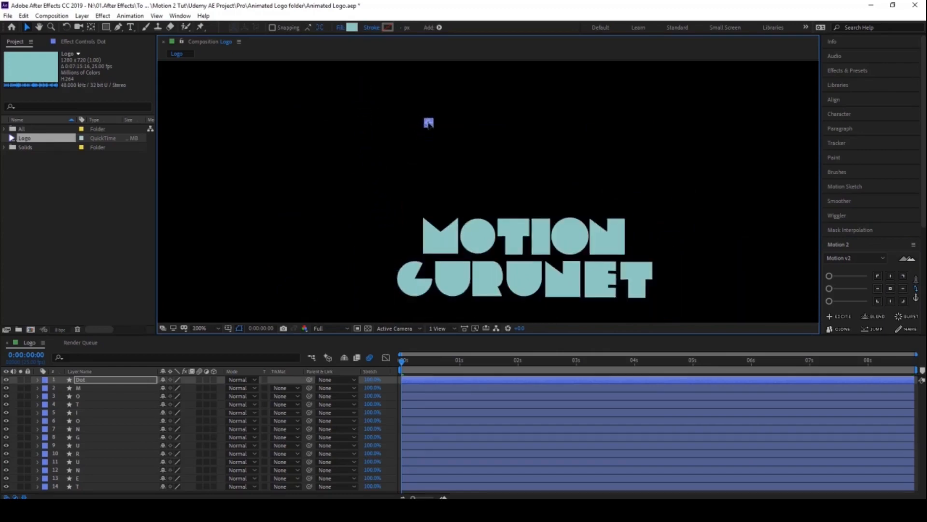
Step: Reveal the Dot layer's Position and enable its keyframing at the start of the composition
key("period")
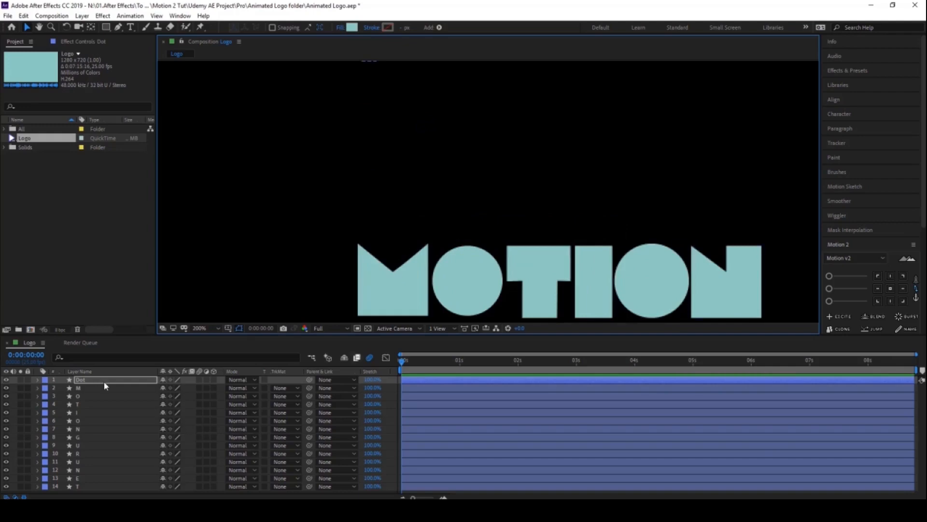
key("p")
left_click(62, 388)
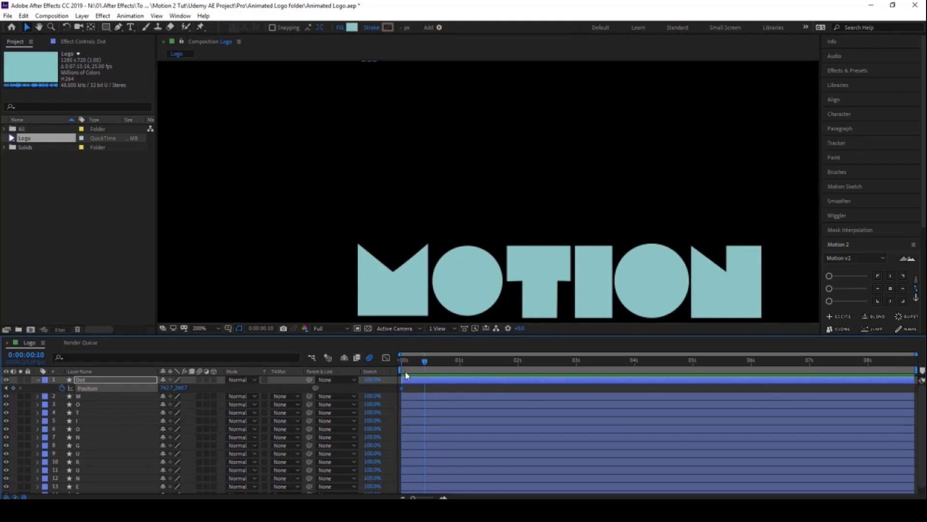
Step: At 0:00:00:10, lower the dot onto the M's left slope and set its anchor point to its bottom centre
key("shift+Down")
key("shift+Down")
key("shift+Down")
key("shift+Down")
key("shift+Down")
key("shift+Down")
key("shift+Down")
key("shift+Down")
key("shift+Down")
key("shift+Down")
key("shift+Down")
key("shift+Down")
key("shift+Down")
key("shift+Down")
key("shift+Down")
key("shift+Down")
key("shift+Down")
key("shift+Down")
key("shift+Down")
key("shift+Down")
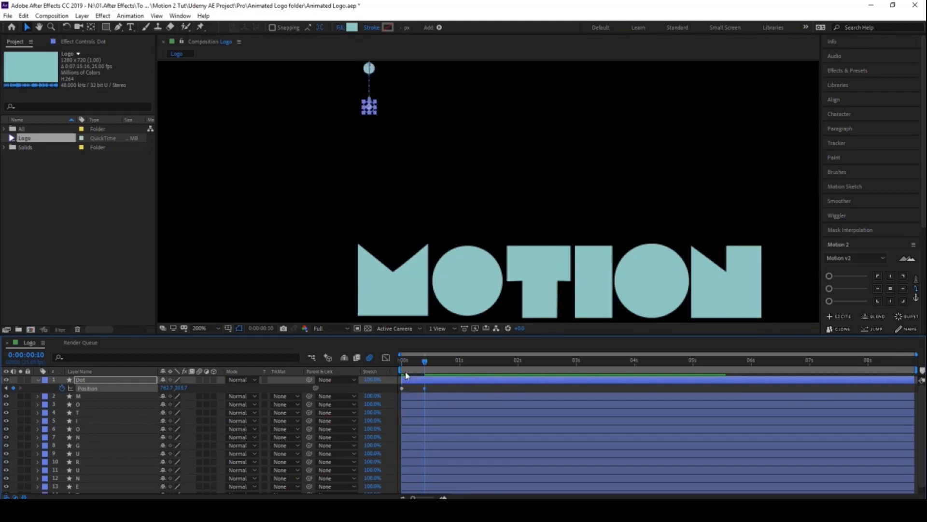
key("shift+Down")
key("shift+Down")
key("shift+Down")
key("shift+Down")
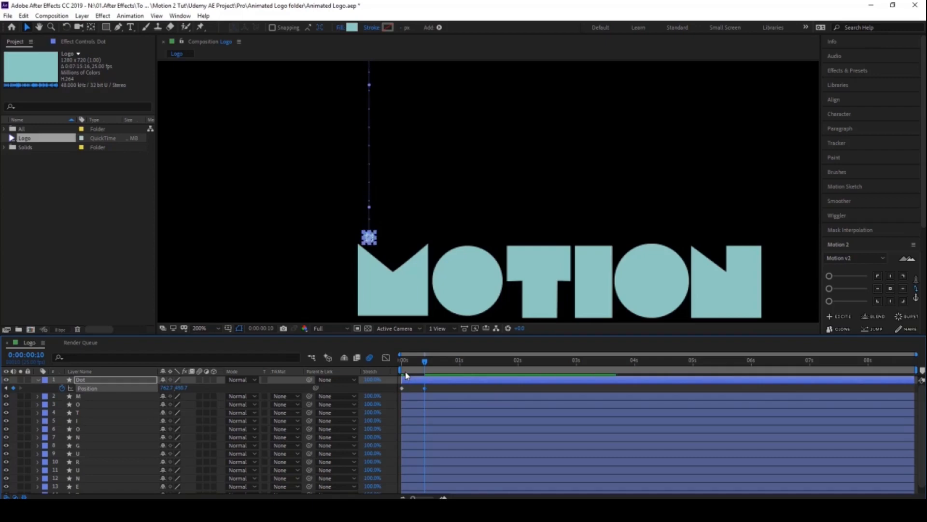
scroll(378, 287, "up", 4)
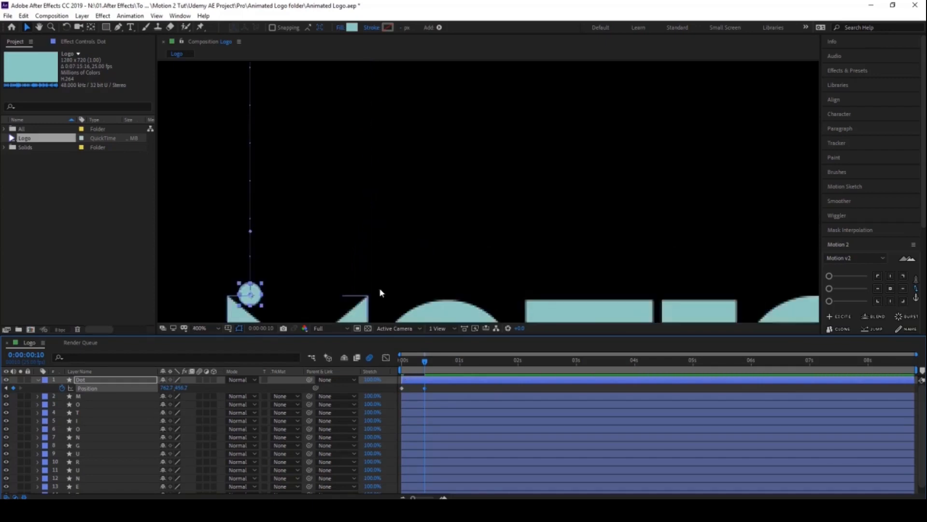
left_click_drag(345, 240, 424, 212)
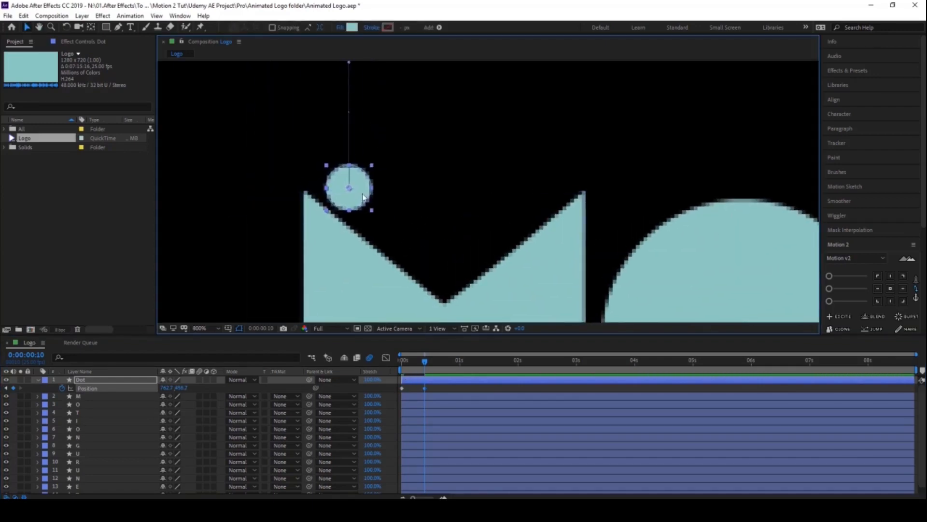
left_click_drag(362, 194, 363, 204)
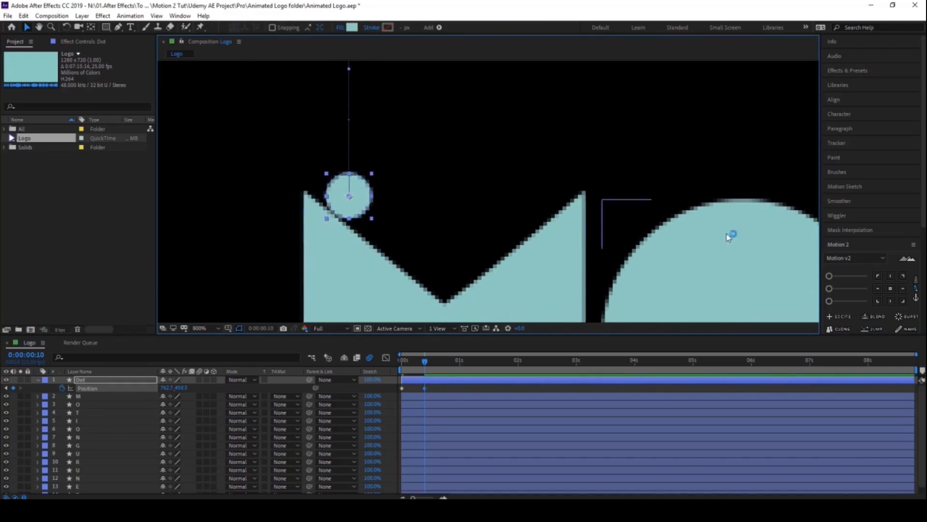
left_click(893, 301)
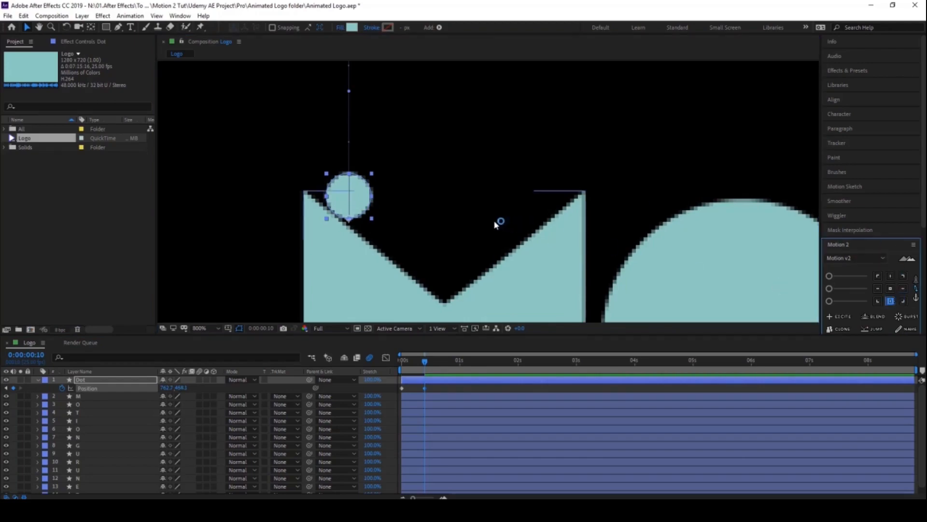
Step: At 0:00:01:00, place the dot on the top centre of the first O of MOTION
key("comma")
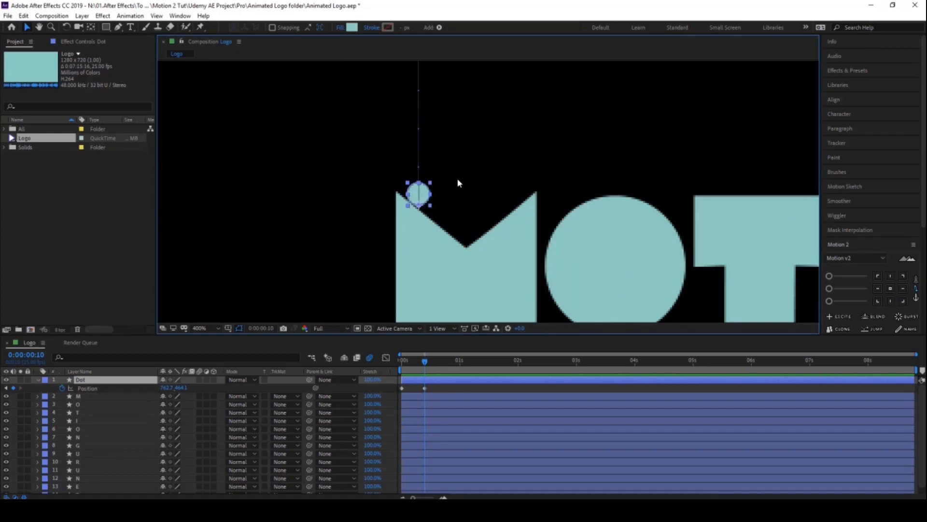
key("shift+Page_Down")
key("Page_Down")
key("Page_Down")
key("Page_Down")
key("Page_Up")
left_click_drag(423, 196, 621, 187)
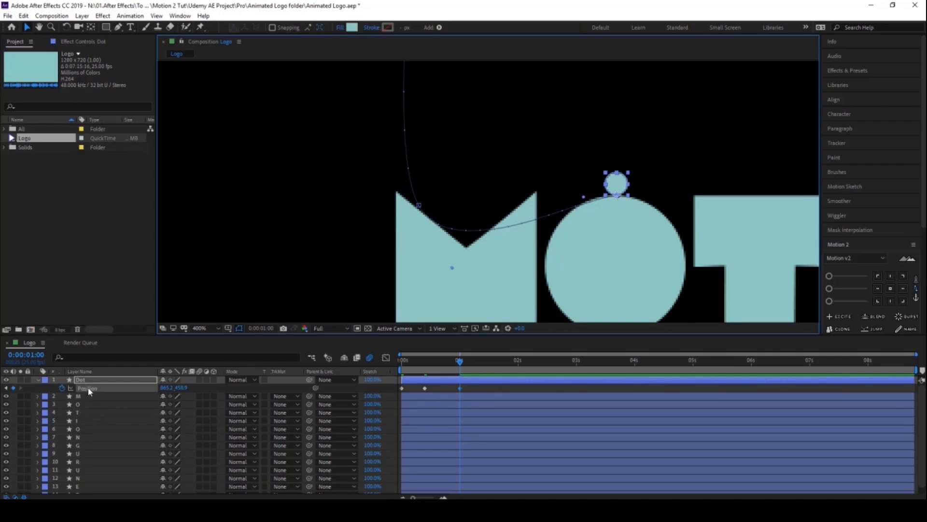
Step: Set the spatial interpolation of the Dot's Position keyframe at 0:00:00:10 to Linear
left_click(424, 387)
right_click(425, 387)
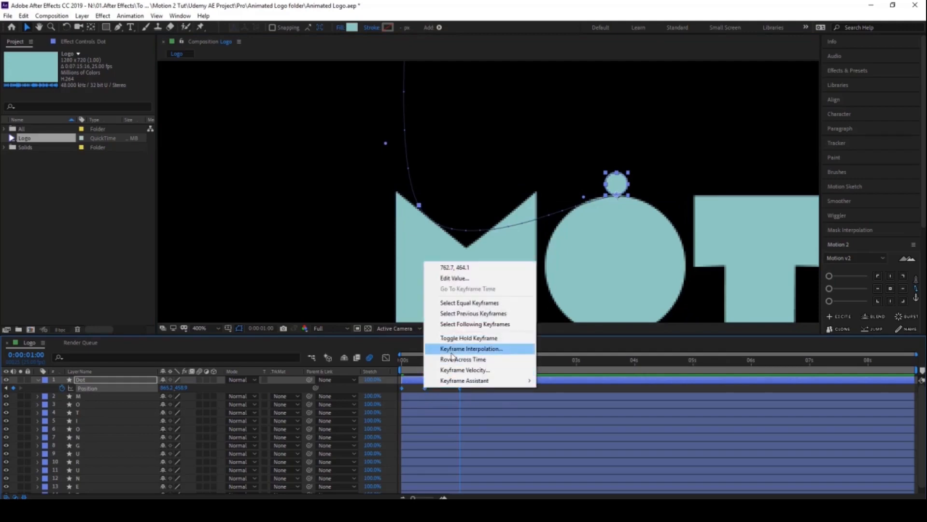
left_click(474, 349)
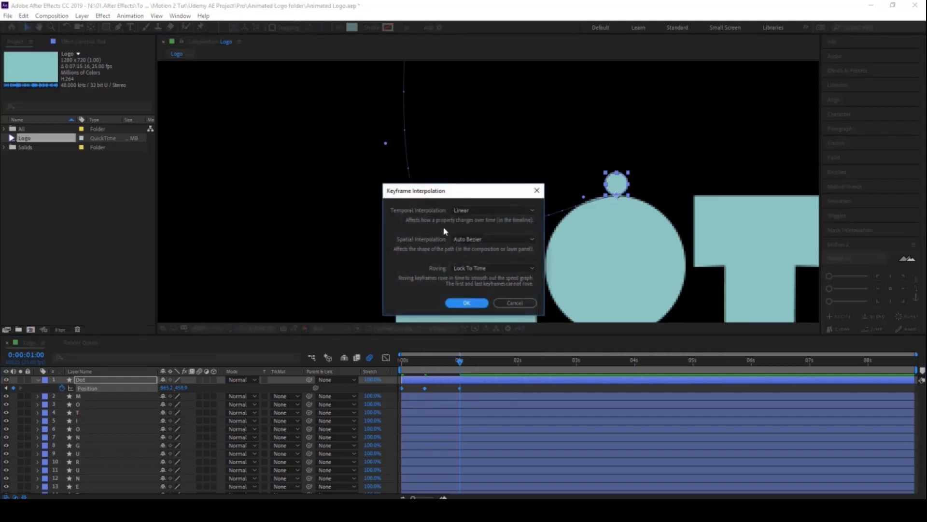
left_click(471, 211)
left_click(471, 211)
left_click(473, 239)
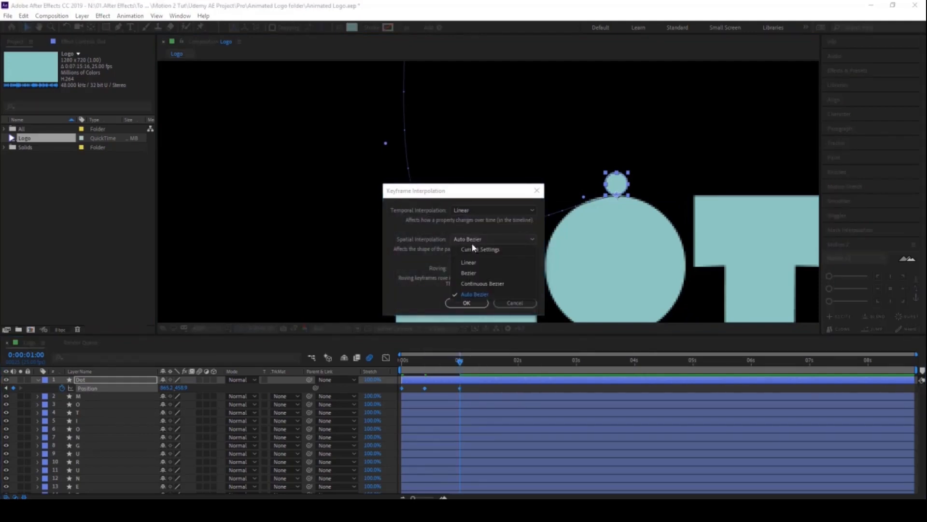
left_click(473, 266)
left_click(466, 303)
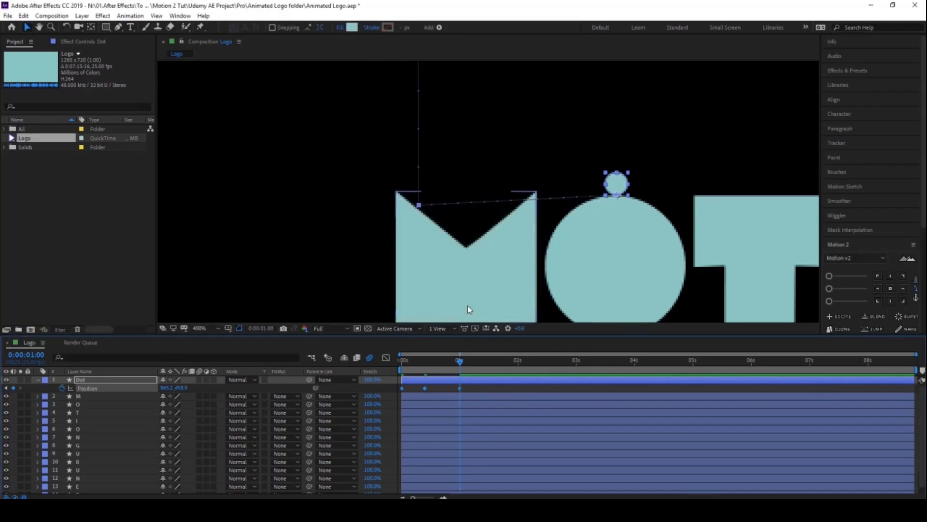
left_click(472, 387)
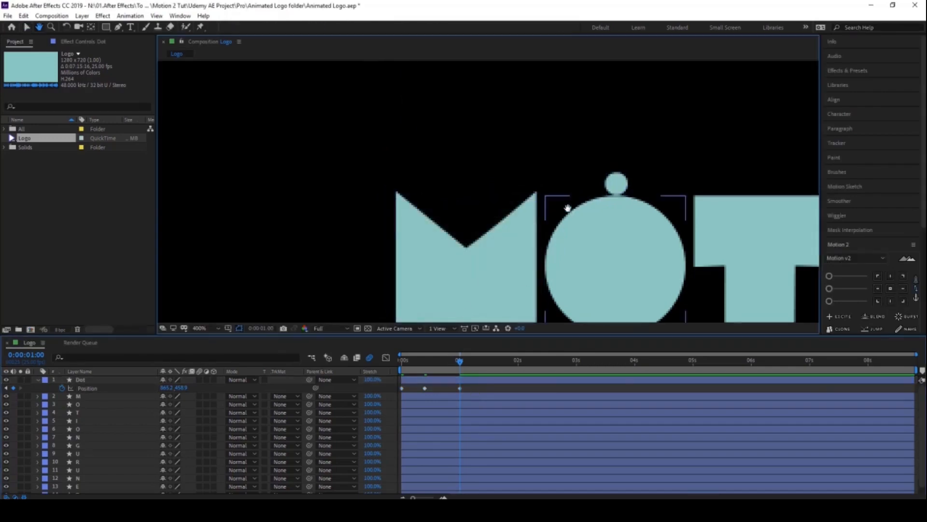
Step: At 0:00:01:14, place the dot on the top centre of the T of MOTION
left_click_drag(573, 203, 411, 203)
key("v")
left_click(455, 177)
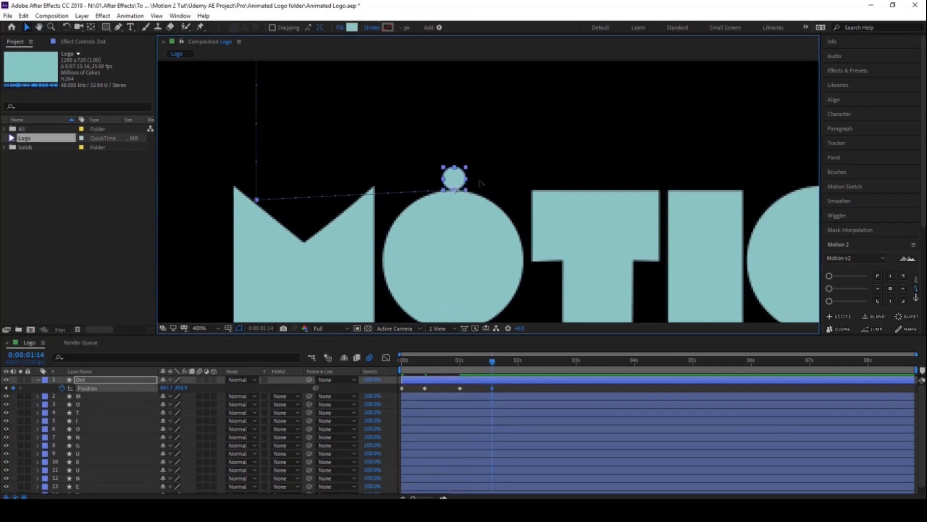
left_click_drag(455, 177, 600, 180)
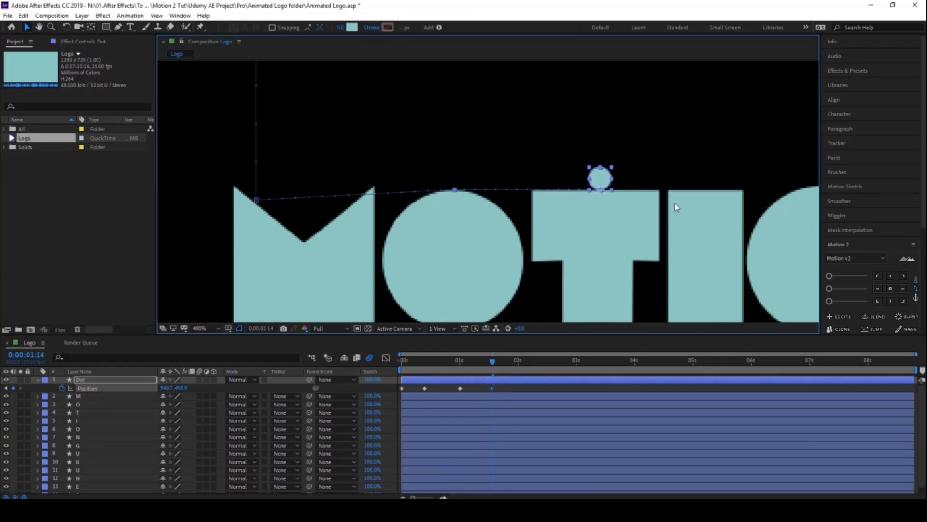
Step: At 0:00:02:02, place the dot on the top centre of the I of MOTION
key("h")
left_click_drag(675, 206, 472, 214)
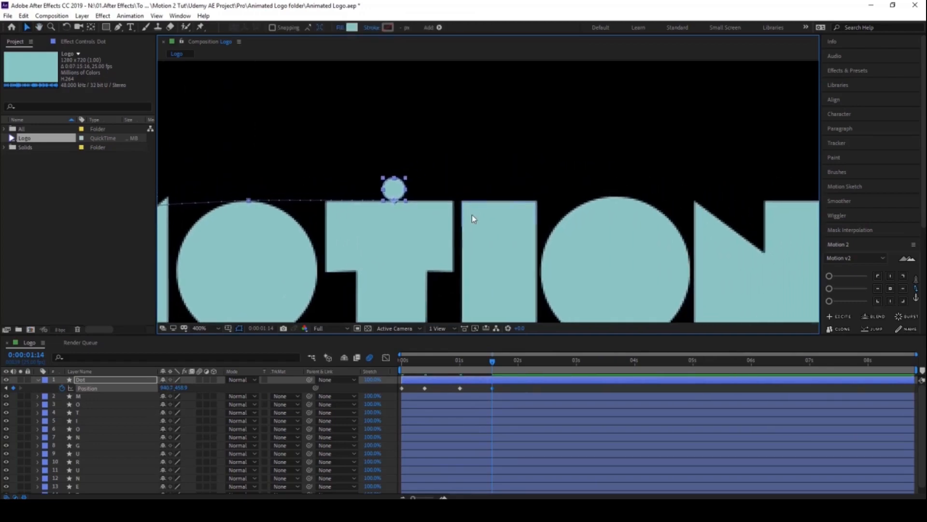
key("space")
left_click_drag(397, 195, 502, 196)
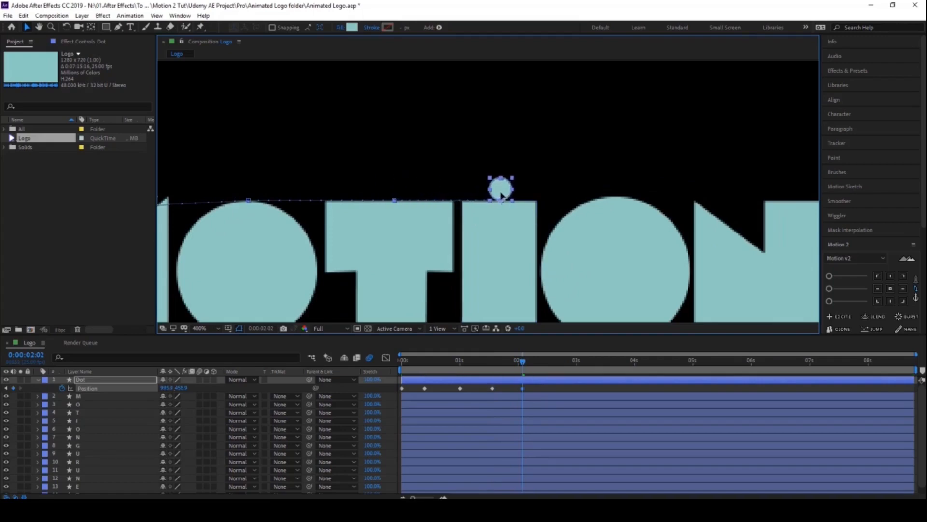
Step: At 0:00:02:13, place the dot on the top centre of the second O of MOTION
key("space")
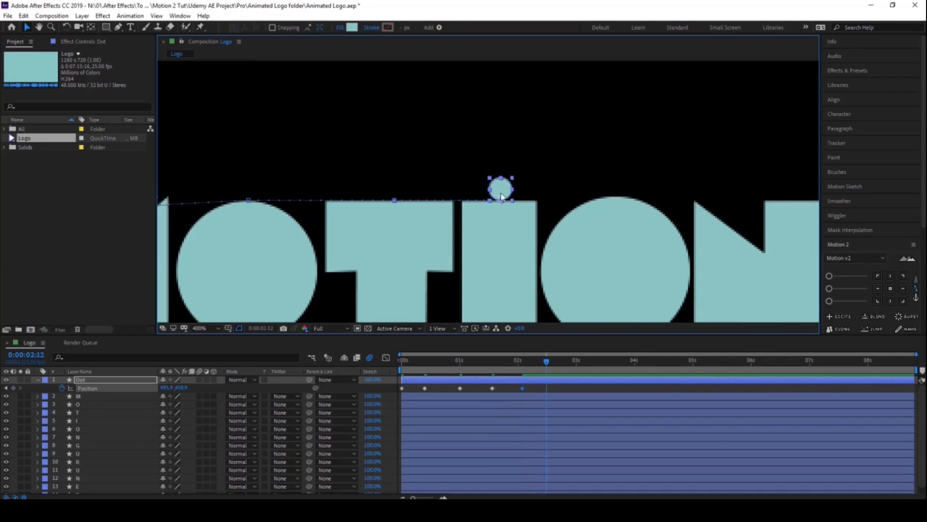
left_click_drag(500, 196, 466, 204)
key("space")
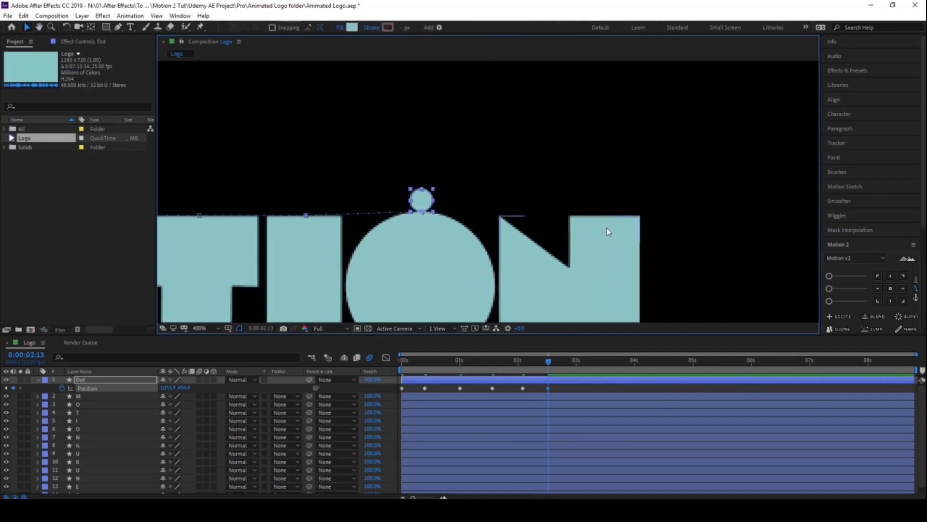
Step: At 0:00:03:03, place the dot on the flat right-hand top of the N of MOTION
key("shift+Page_Down")
key("Page_Down")
key("Page_Down")
key("Page_Down")
key("Page_Down")
key("Page_Down")
left_click_drag(425, 201, 592, 205)
Step: Go to 0:00:00:18, between the M and first O landings, and separate the Dot's Position into X and Y dimensions
key("h")
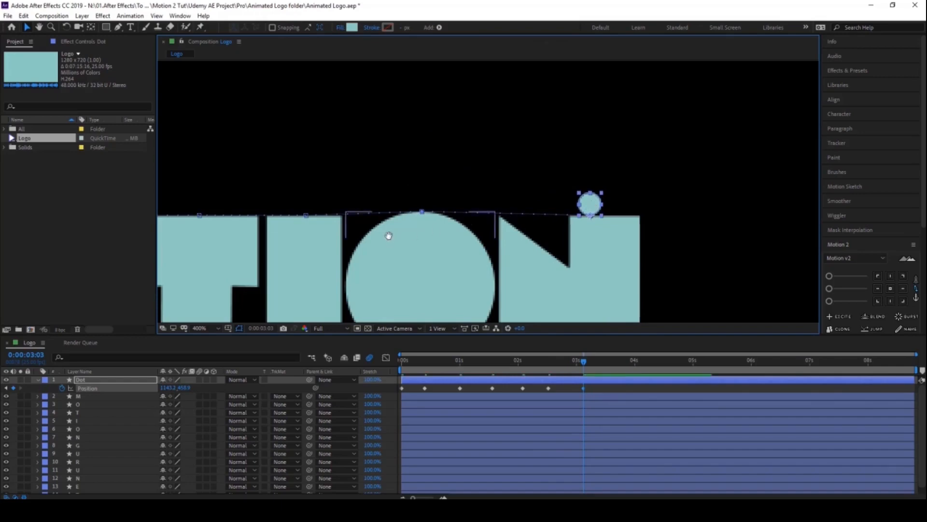
left_click_drag(387, 233, 622, 199)
left_click_drag(385, 205, 513, 279)
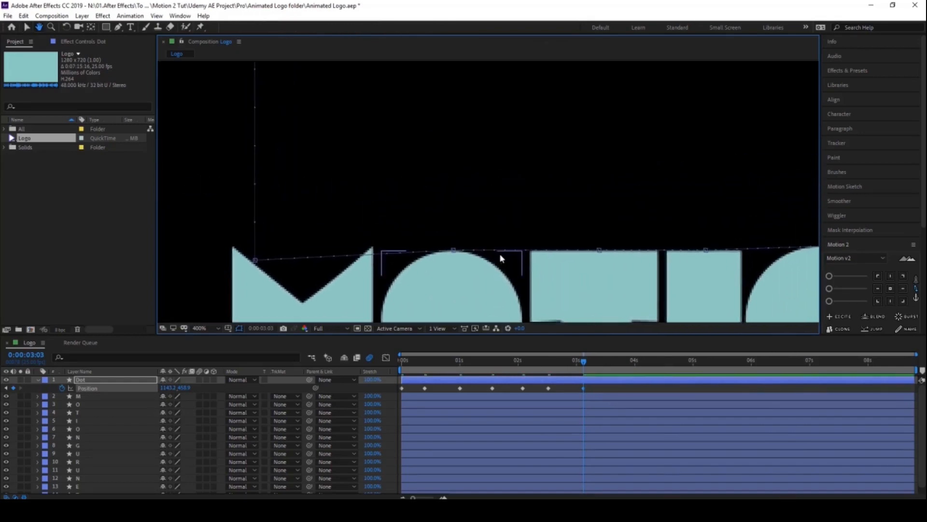
scroll(501, 258, "down", 1)
left_click(401, 363)
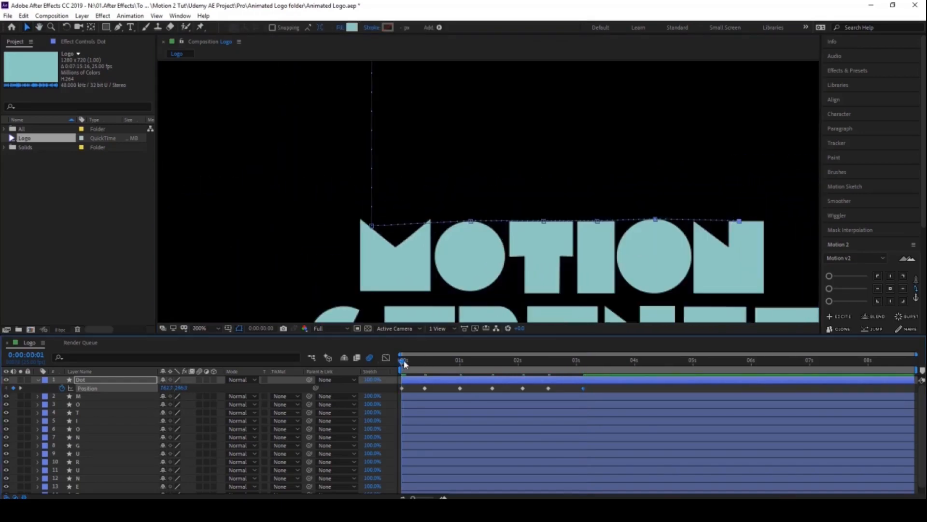
left_click_drag(403, 363, 443, 367)
right_click(91, 388)
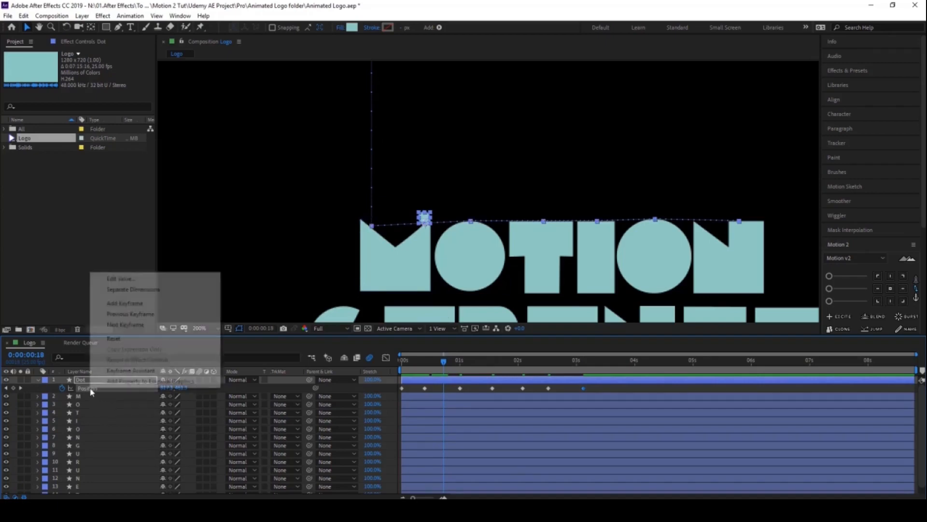
left_click(133, 288)
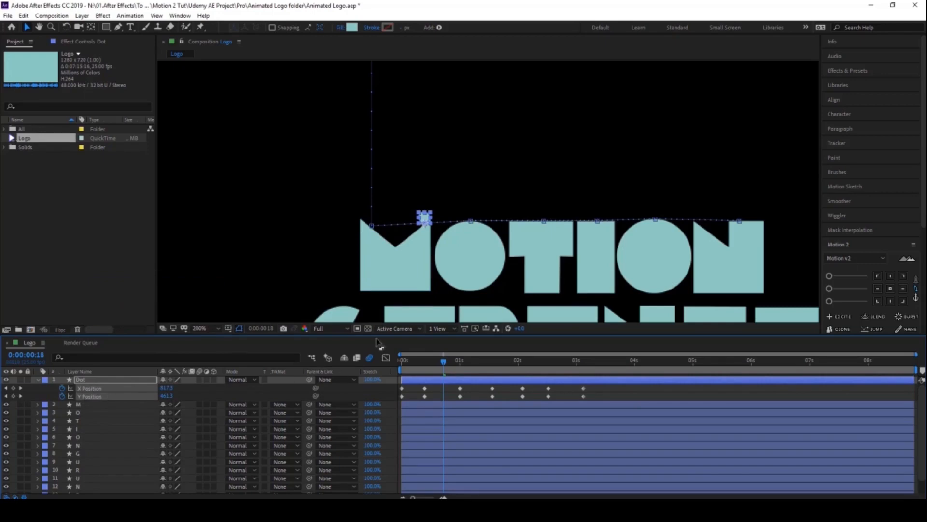
Step: Raise the dot well above the M at 0:00:00:18 and delete the X Position keyframe at that time
left_click_drag(426, 217, 423, 148)
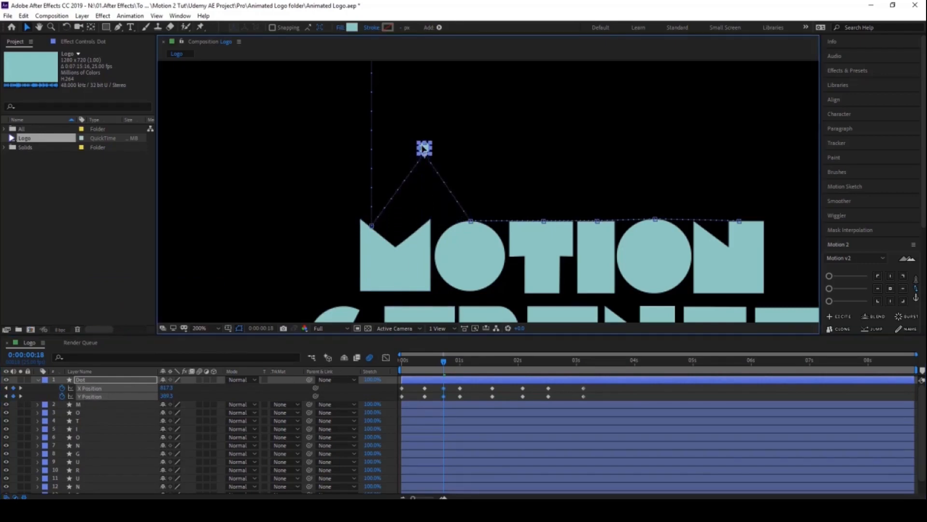
left_click_drag(453, 396, 437, 397)
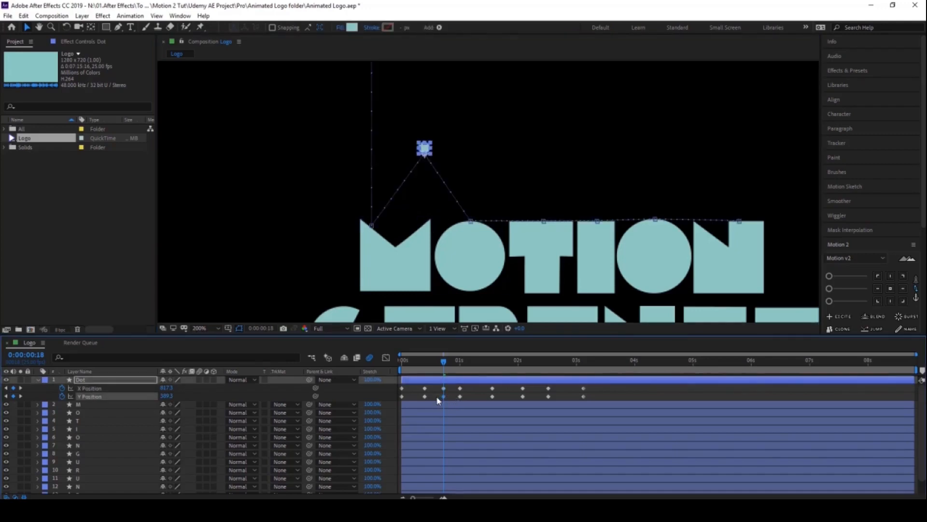
left_click(444, 389)
key("Delete")
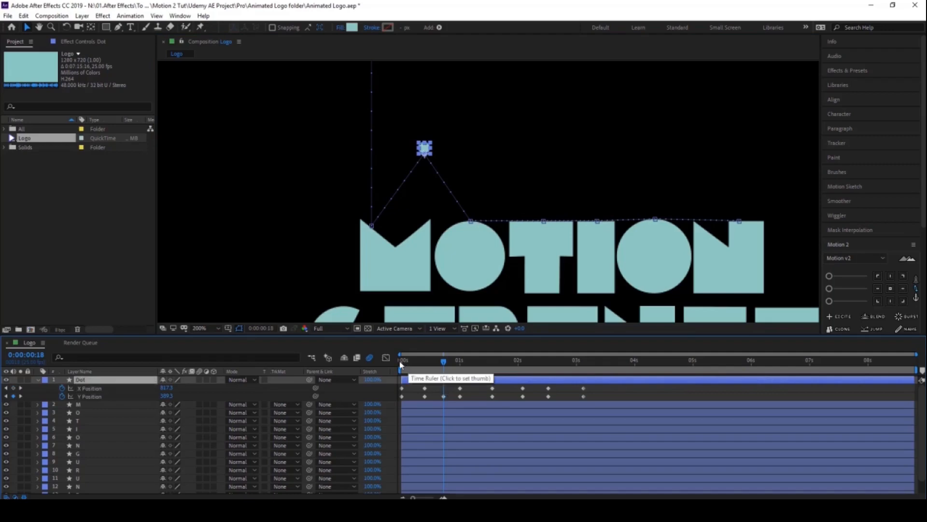
Step: Ease the Y Position keyframe at 0:00:00:18 both in and out by 80 with Motion 2
left_click_drag(400, 364, 445, 375)
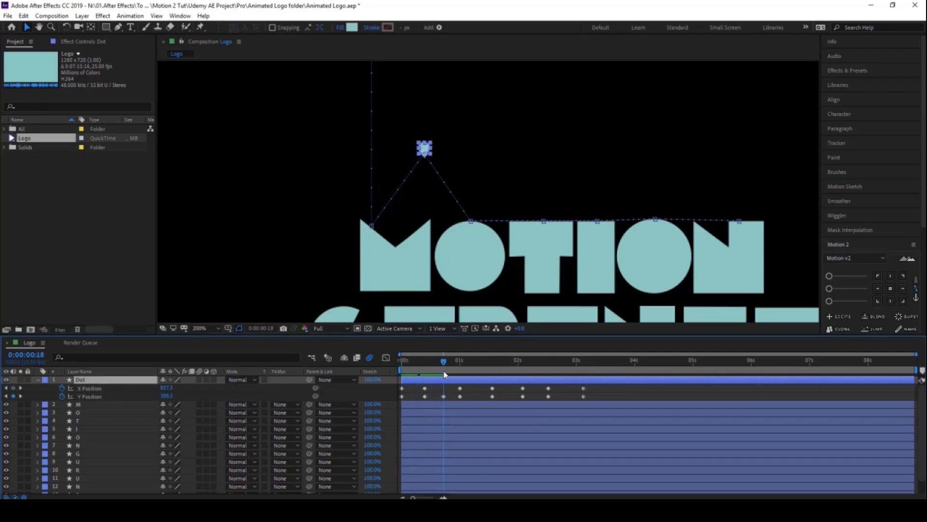
left_click(444, 397)
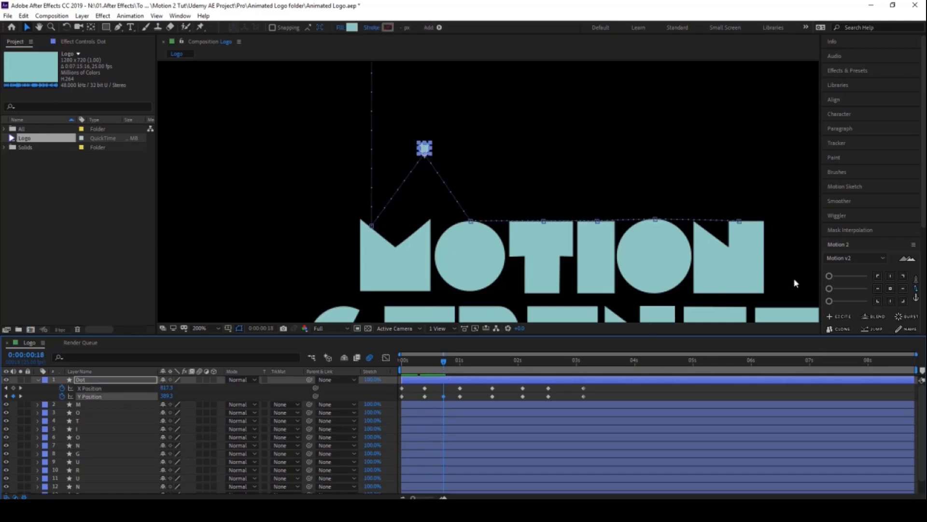
left_click_drag(887, 288, 878, 290)
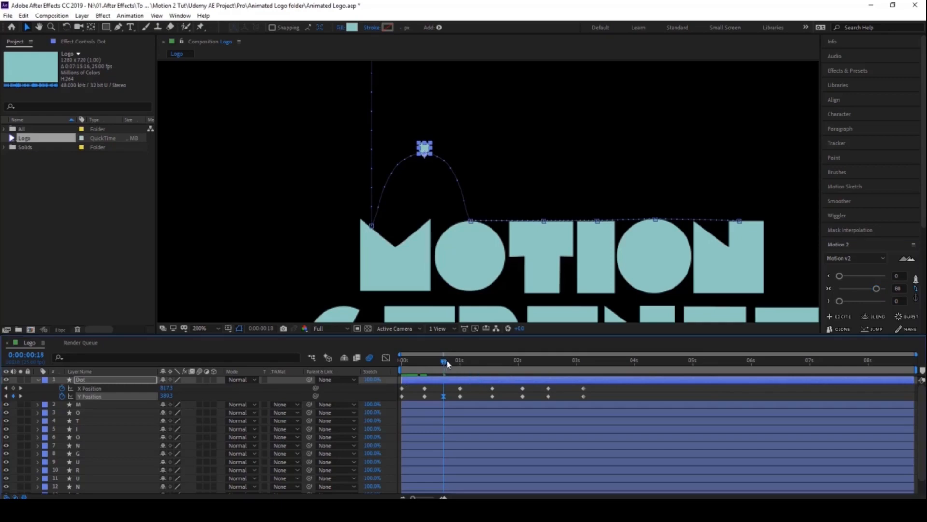
Step: At 0:00:01:08, paste the eased Y Position keyframe as a slightly lower bounce peak and remove the X Position keyframe there
left_click_drag(444, 362, 480, 378)
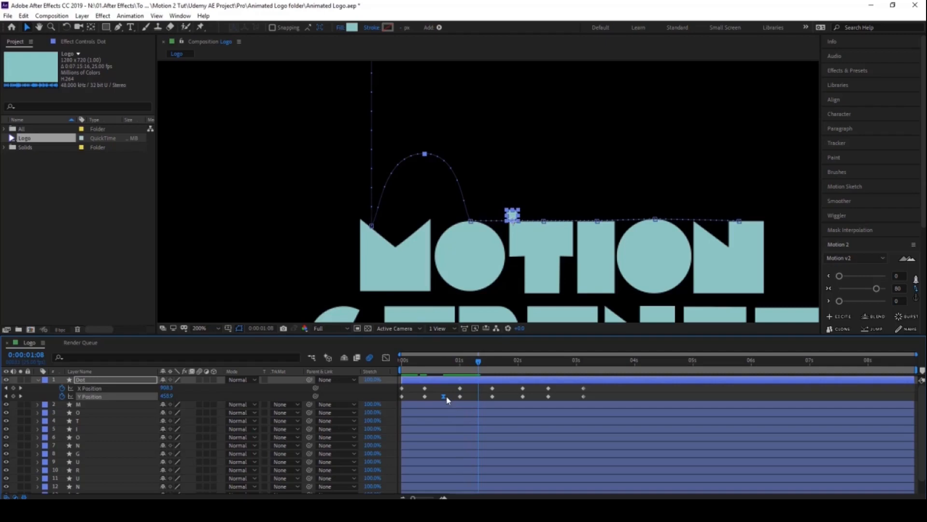
key("ctrl+v")
left_click_drag(512, 147, 513, 154)
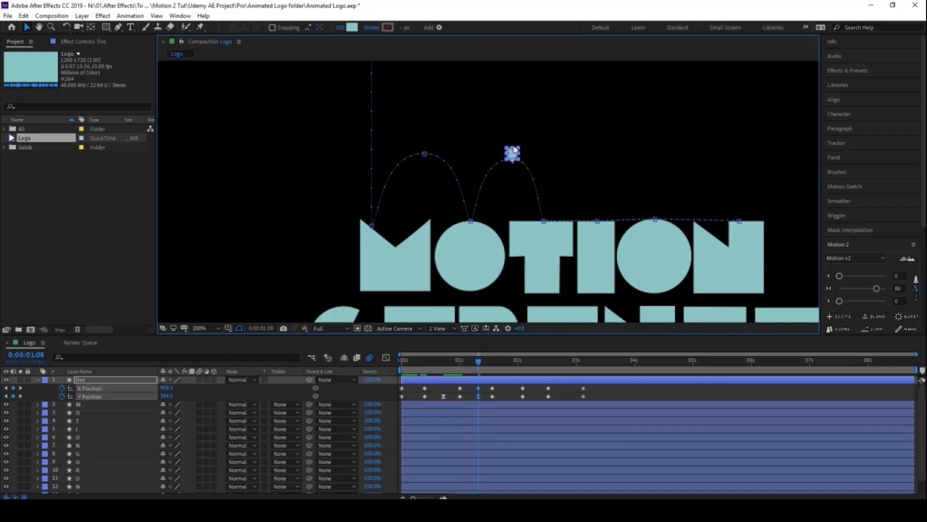
left_click(473, 392)
left_click(493, 379)
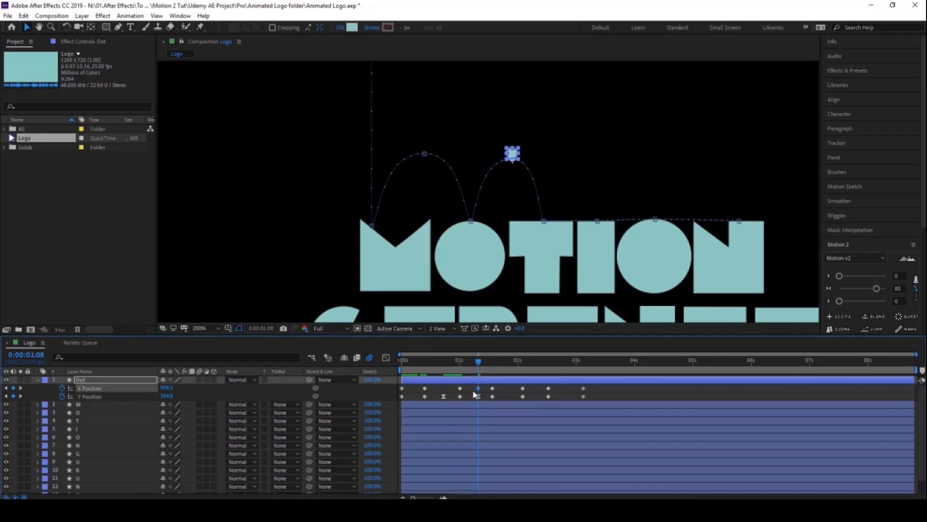
Step: At 0:00:01:21, between the T and I landings, paste the eased Y Position keyframe and lower this bounce peak slightly
left_click(508, 367)
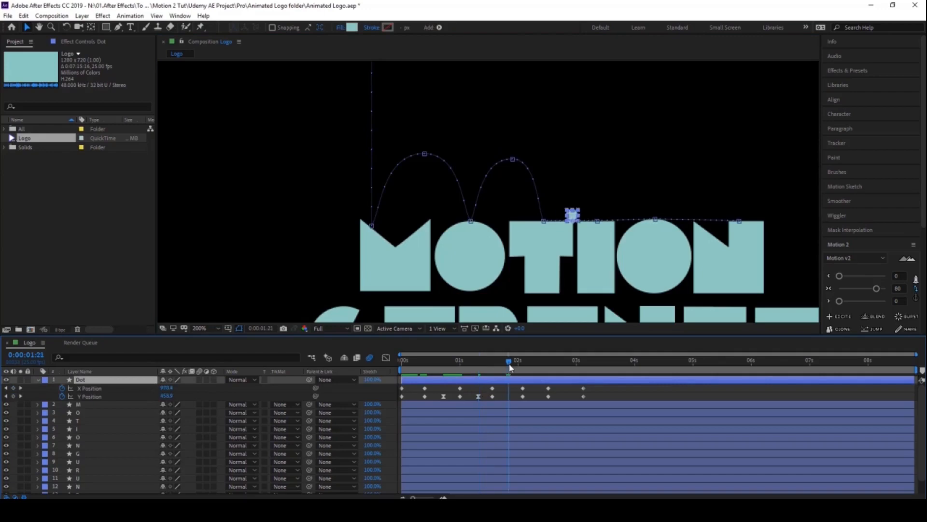
left_click_drag(574, 218, 572, 203)
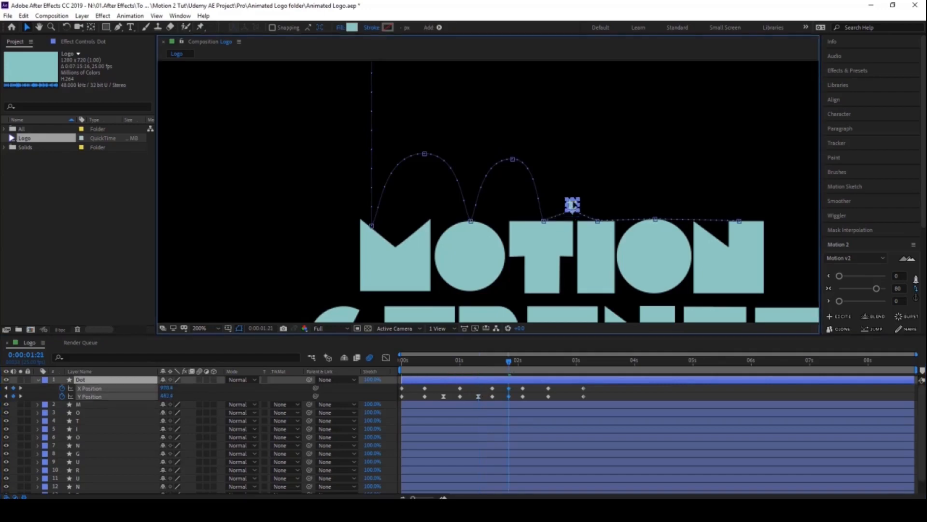
key("ctrl+z")
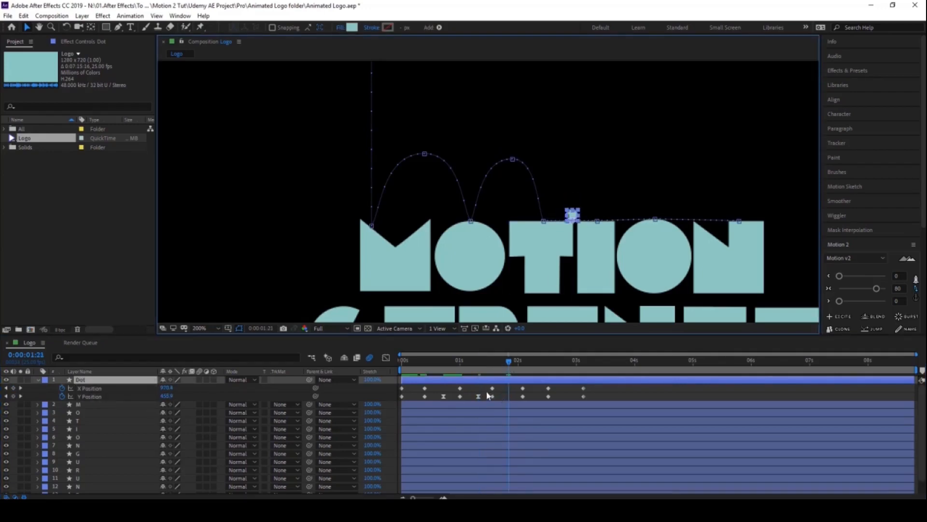
left_click_drag(487, 392, 475, 398)
key("ctrl+c")
key("ctrl+v")
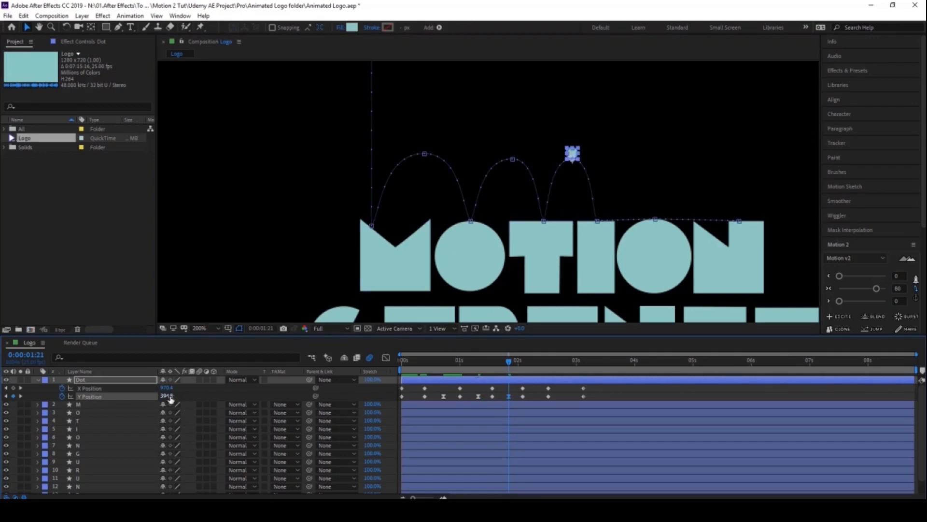
left_click_drag(169, 396, 177, 397)
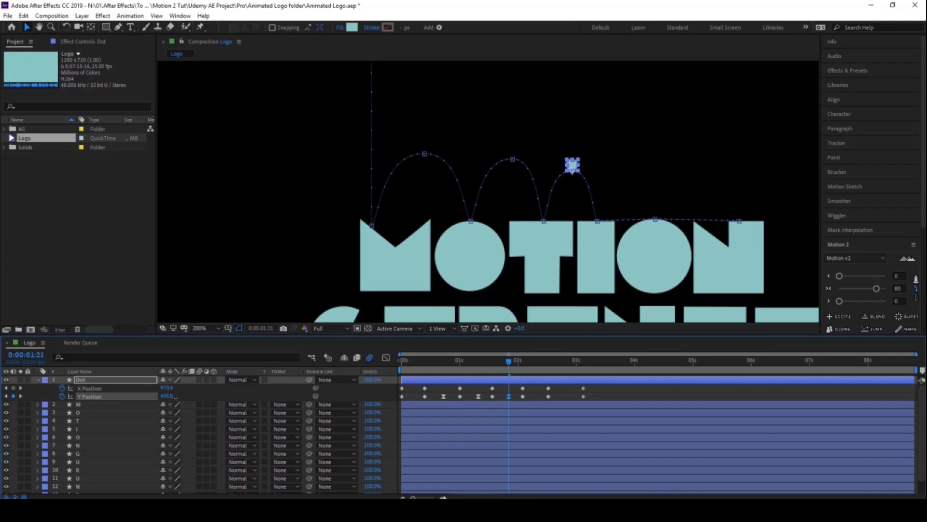
Step: At 0:00:02:08, between the I and second O landings, paste the eased Y Position keyframe and lower the peak to about 414.8
left_click(537, 363)
left_click_drag(167, 396, 156, 396)
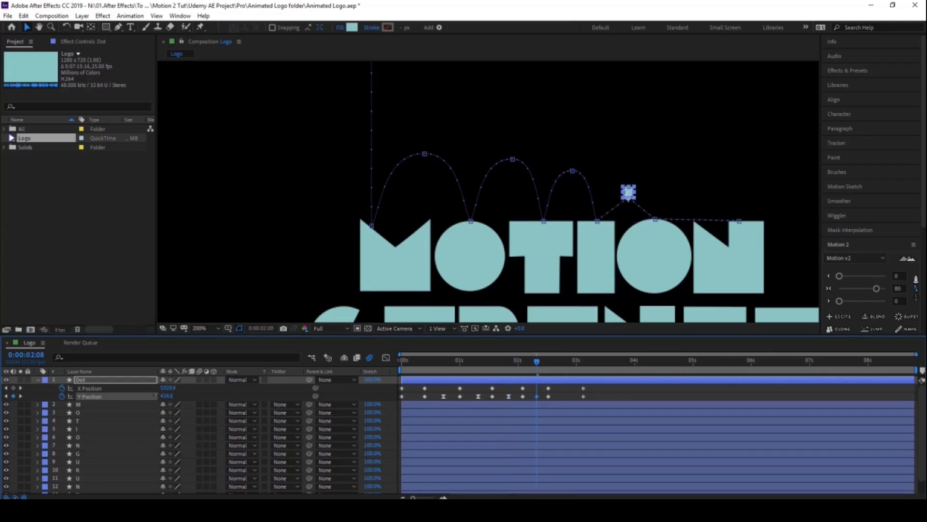
left_click(508, 396)
key("ctrl+c")
key("ctrl+v")
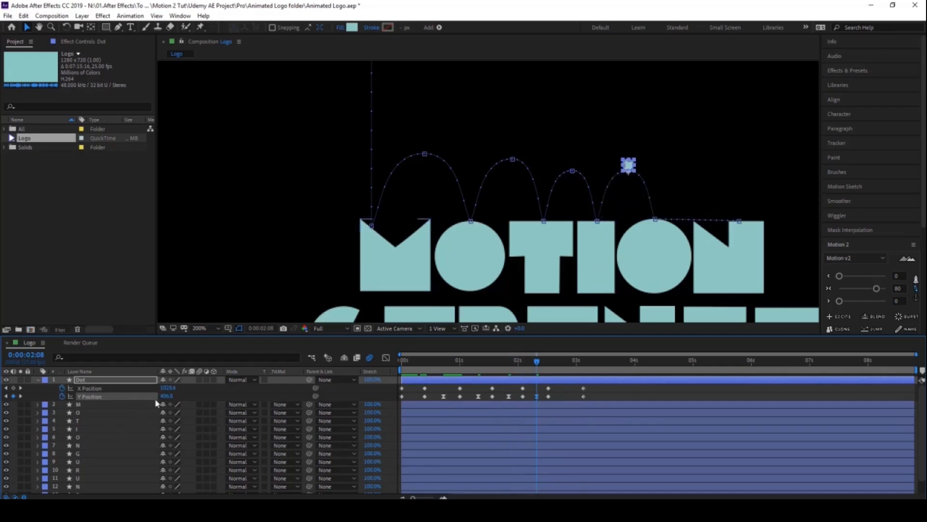
left_click(164, 396)
key("Up")
key("Up")
key("Up")
key("Up")
key("Up")
key("Up")
key("Up")
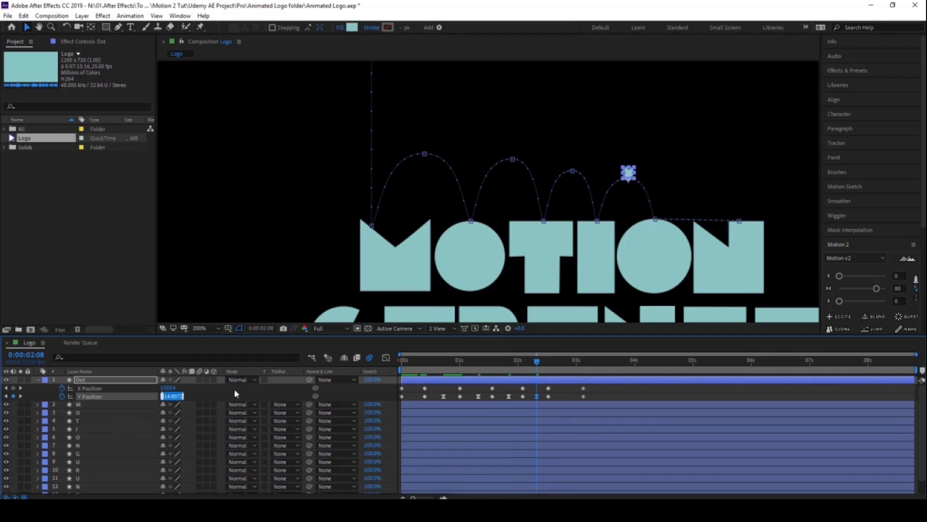
Step: Play the animation from the start to check the dot's bounces across the first letters
left_click(405, 364)
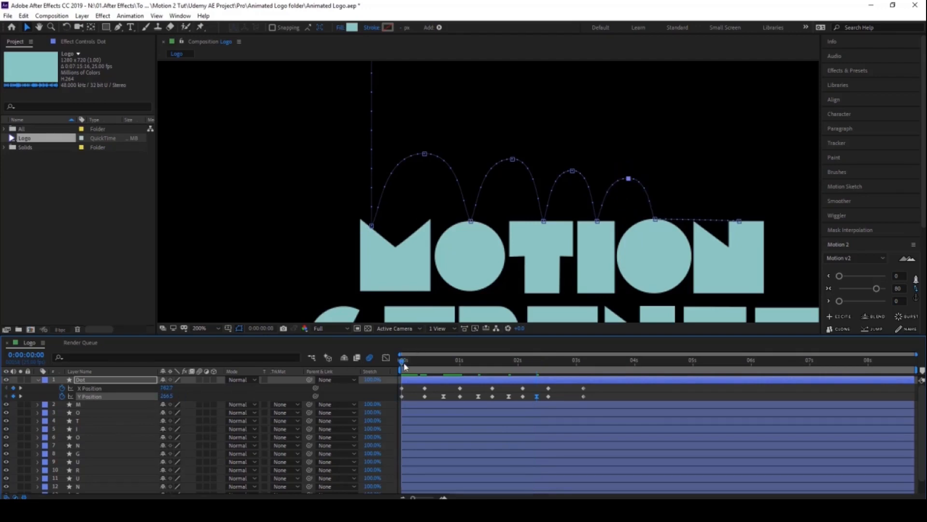
mouse_move(405, 363)
left_mouse_down()
mouse_move(439, 371)
mouse_move(391, 372)
left_mouse_up()
key("space")
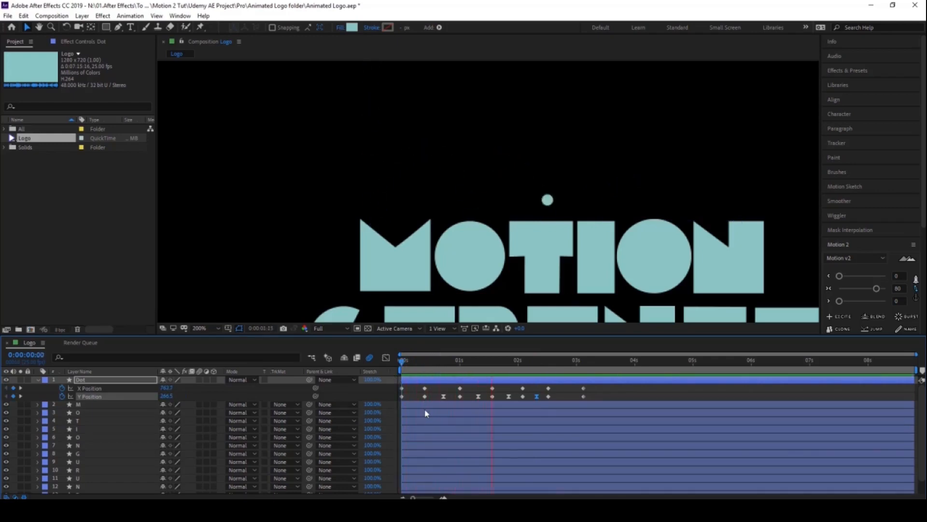
key("space")
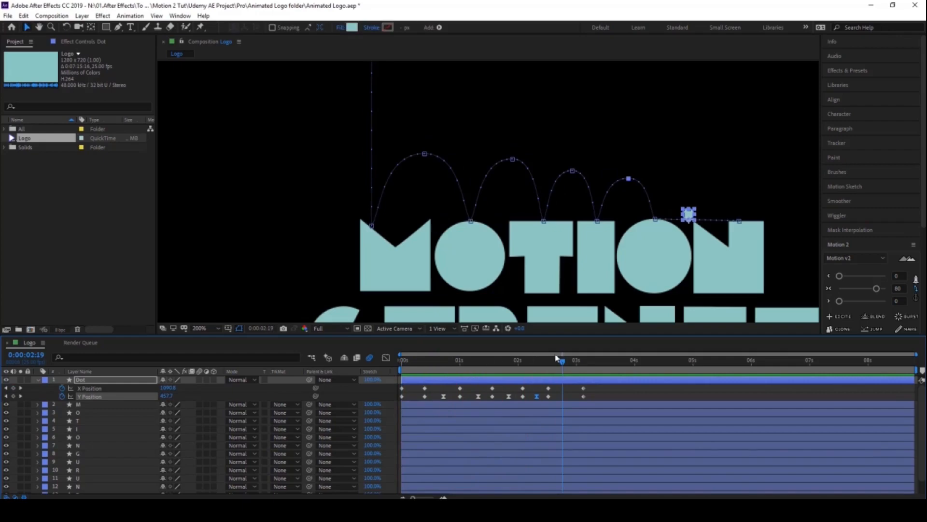
Step: At 0:00:02:21, before the N landing, paste the first peak's eased Y Position keyframe and raise it to about 382.3
left_click_drag(561, 366, 569, 368)
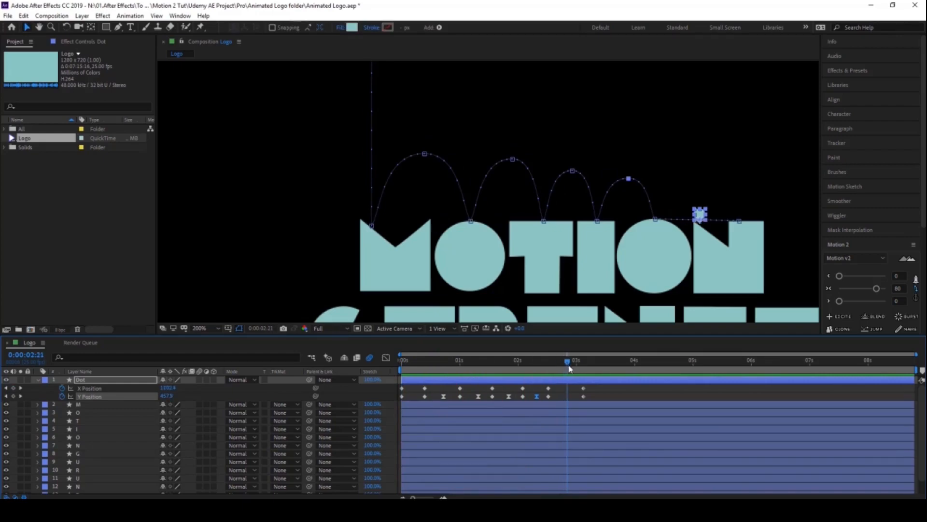
left_click(540, 392)
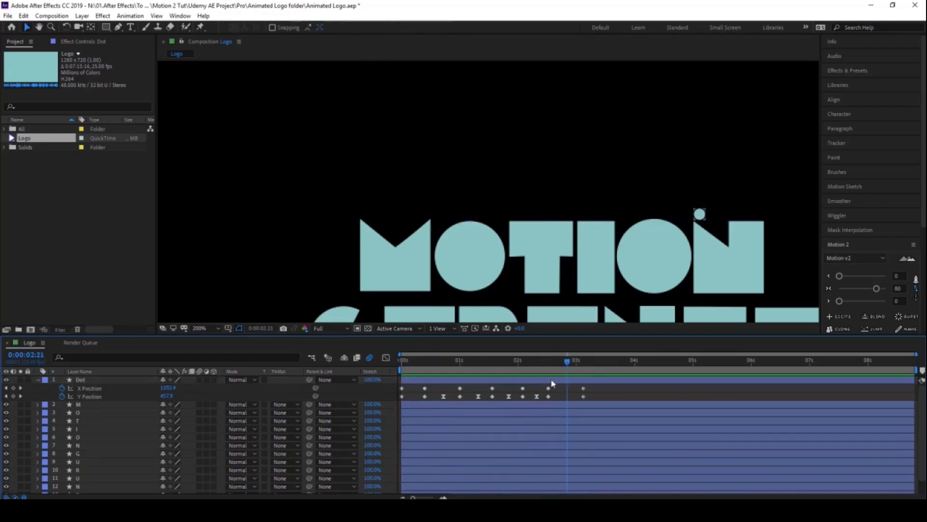
left_click(553, 383)
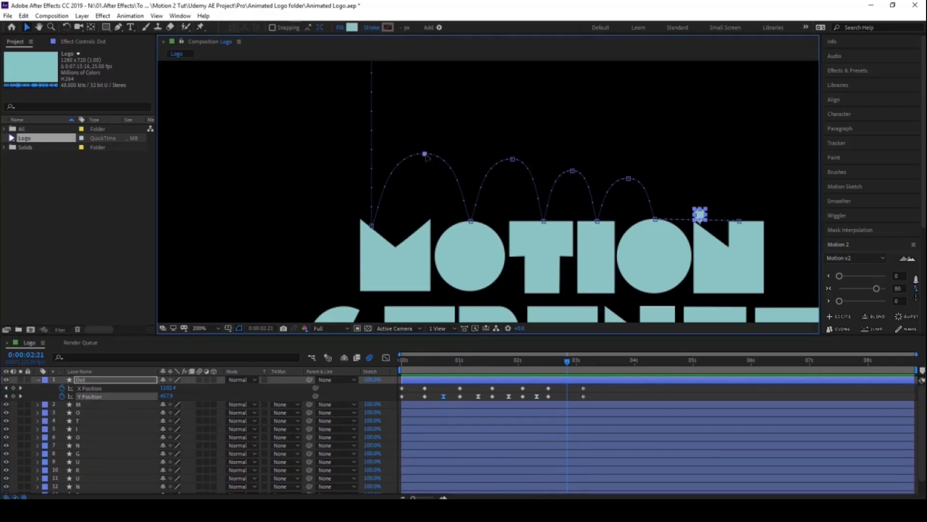
left_click(445, 397)
left_click(444, 396)
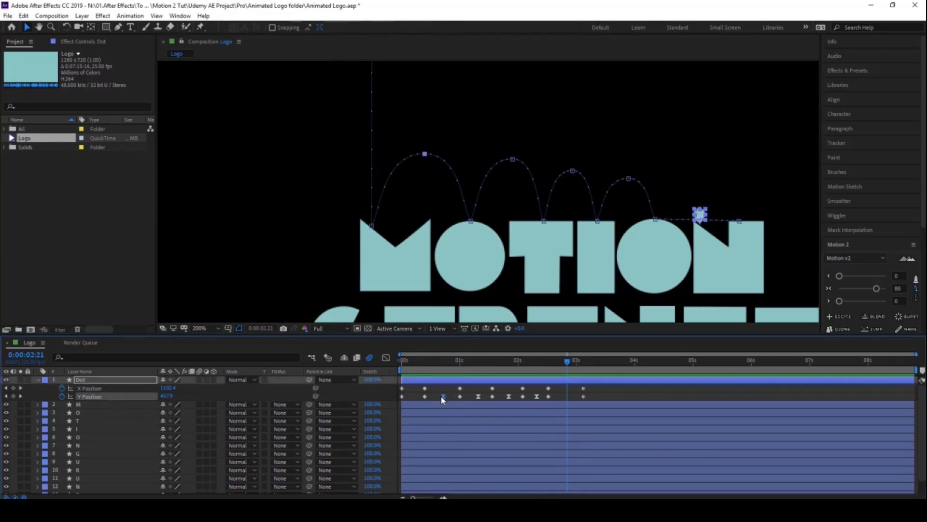
key("ctrl+v")
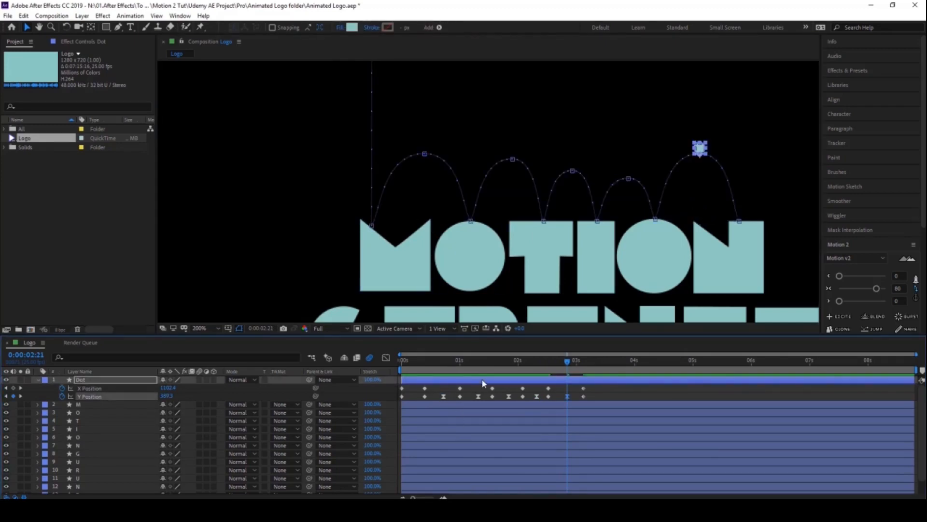
left_click(167, 395)
key("Down")
key("Down")
key("Down")
key("Down")
key("Down")
key("Down")
key("Down")
key("Down")
key("Down")
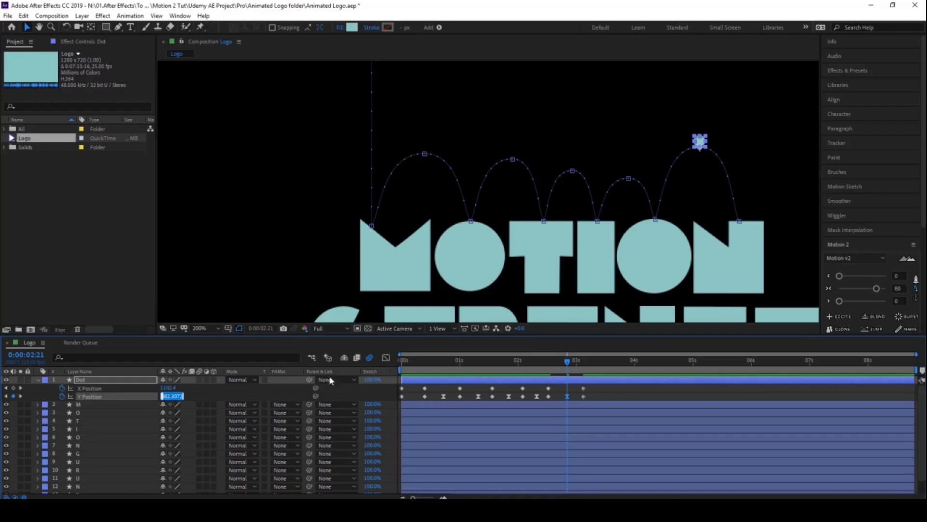
Step: Preview the whole bounce from the first frame through the landing on the N
left_click_drag(413, 363, 373, 365)
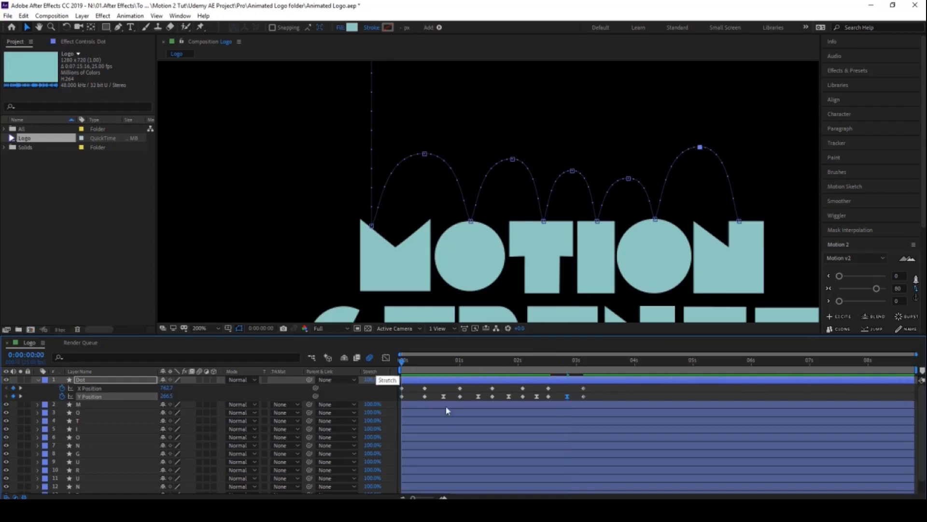
key("space")
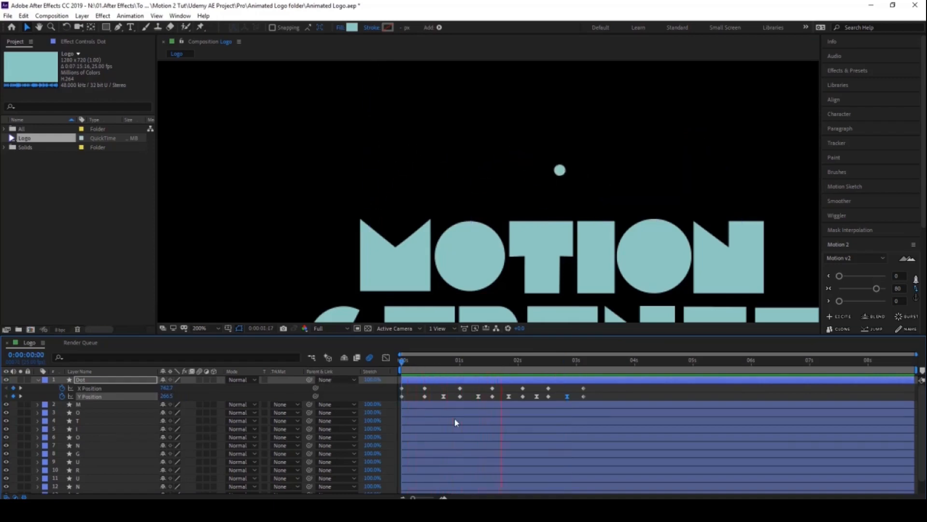
key("space")
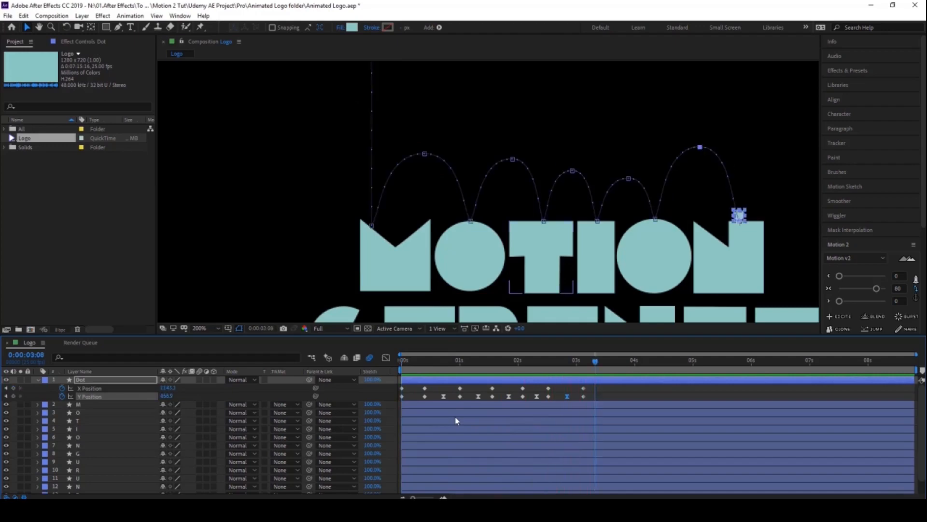
Step: Reveal the Dot layer's Scale and start keyframing it at 0:00:00:09, one frame before the landing on the M
left_click_drag(425, 361, 400, 367)
left_click(117, 381)
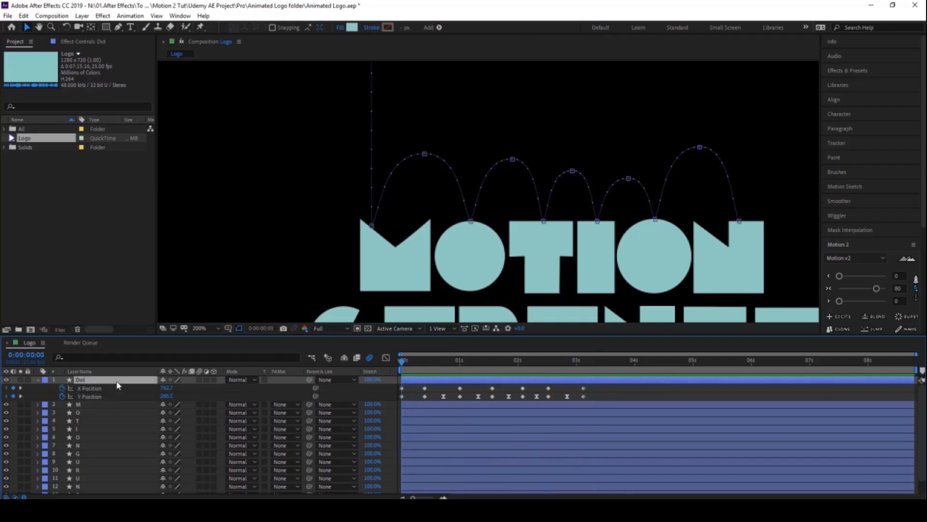
key("shift+s")
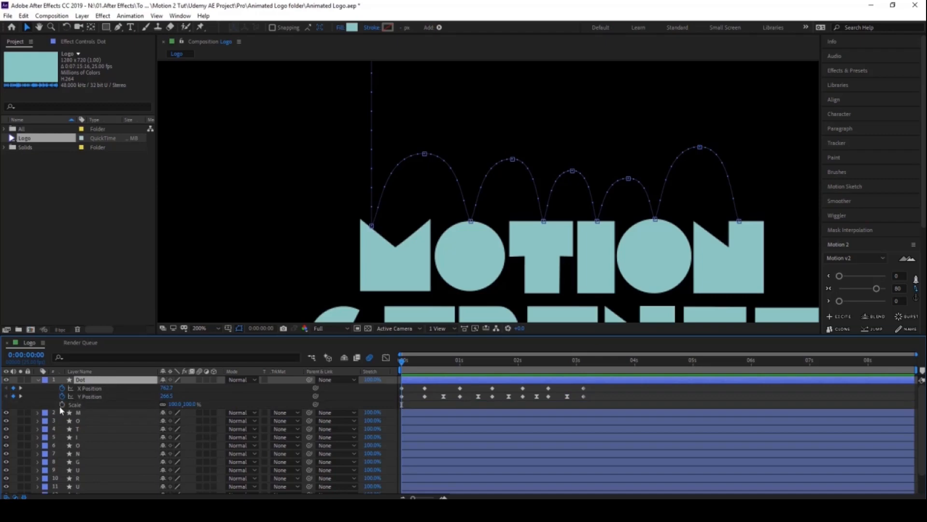
left_click_drag(399, 368, 425, 375)
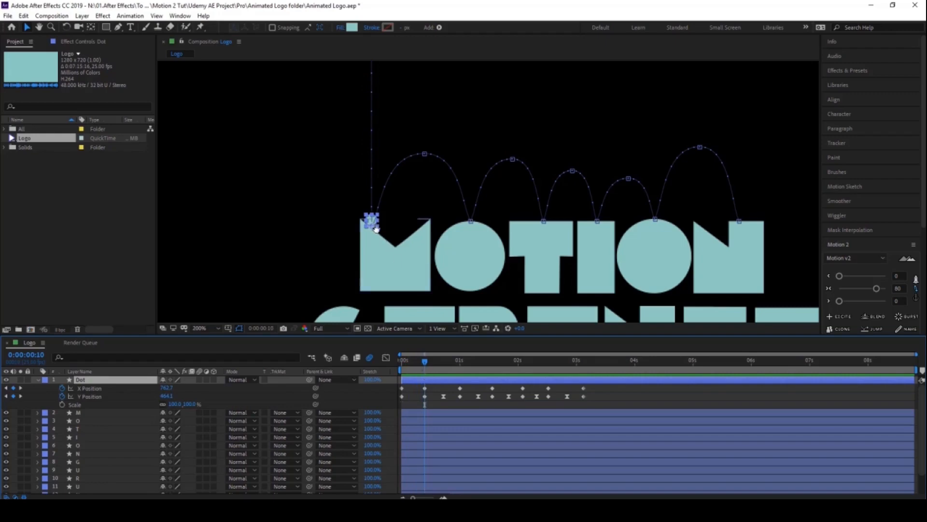
scroll(445, 215, "up", 2)
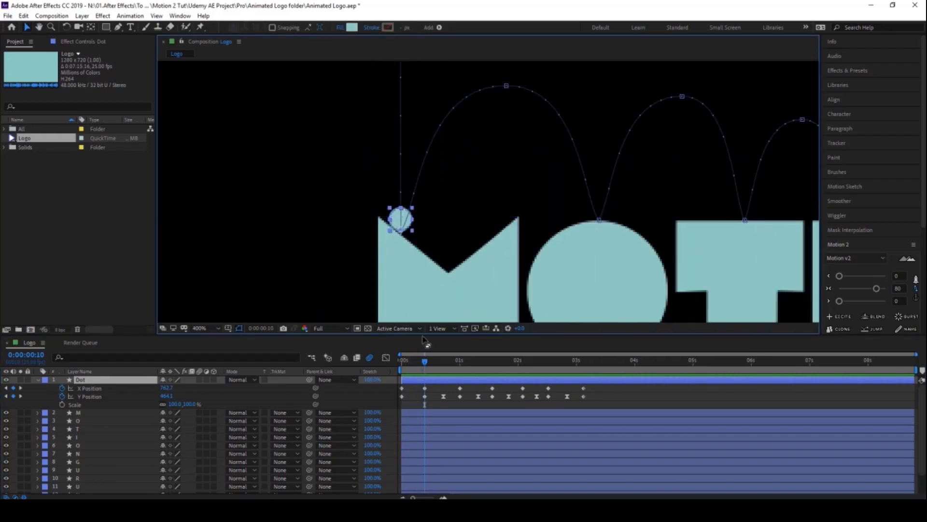
key("Page_Up")
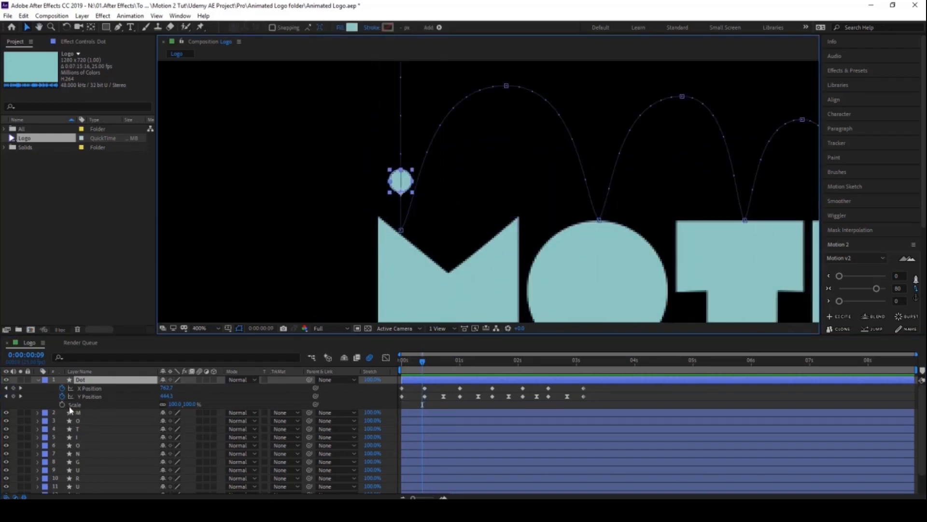
left_click(62, 404)
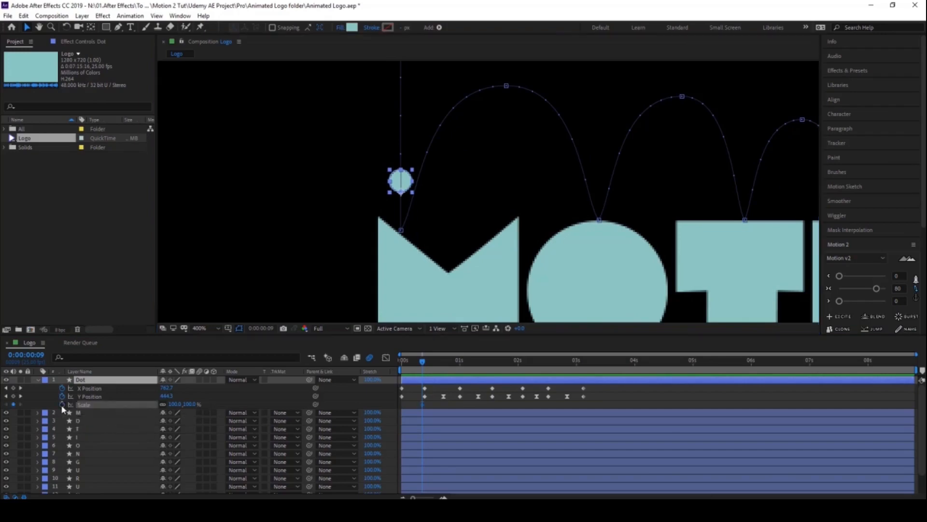
Step: Unlink the Scale dimensions and stretch the dot vertically to 70, 130% at 0:00:00:09
left_click(162, 405)
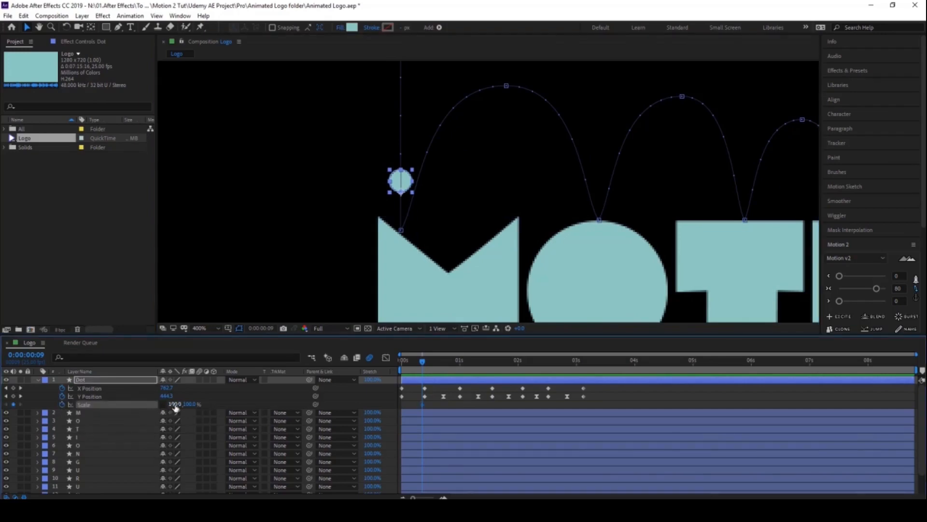
left_click_drag(175, 406, 164, 406)
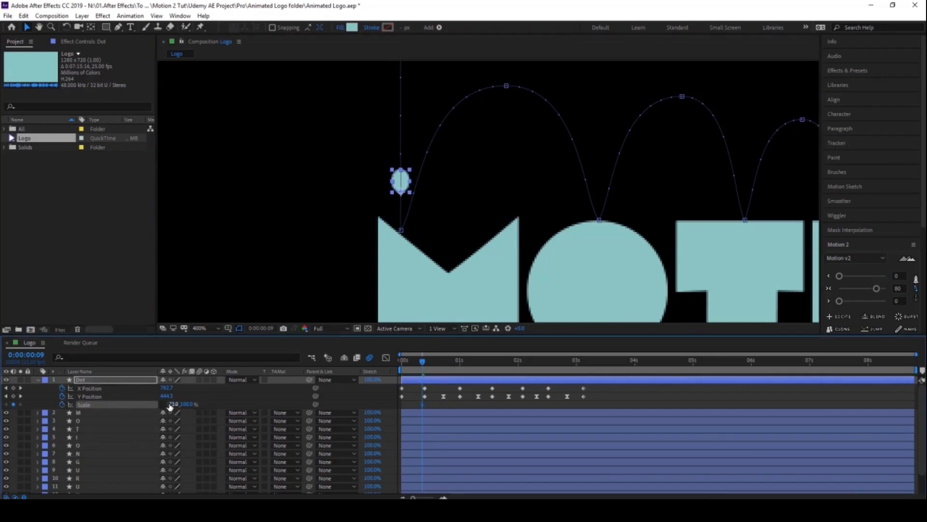
left_click(173, 404)
key("Return")
left_click(188, 404)
type("130")
key("Return")
Step: At 0:00:00:10, where the dot hits the M, squash its Scale to 130, 70%
left_click_drag(424, 363, 426, 365)
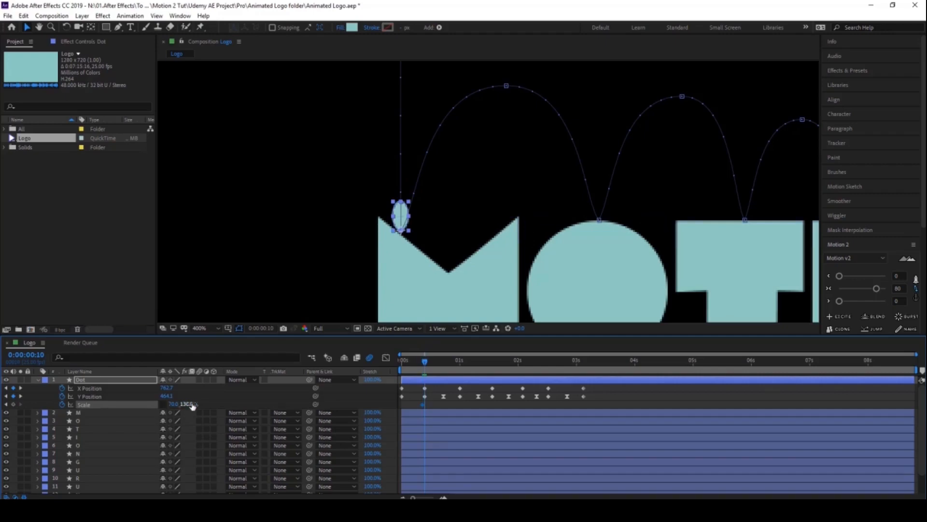
left_click(173, 404)
type("130")
key("Return")
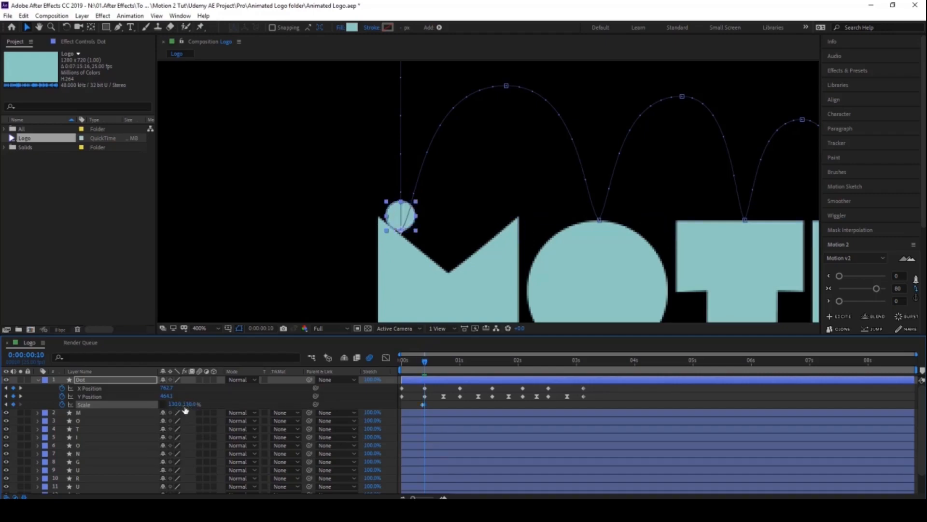
left_click(185, 404)
type("70")
key("Return")
left_click(410, 390)
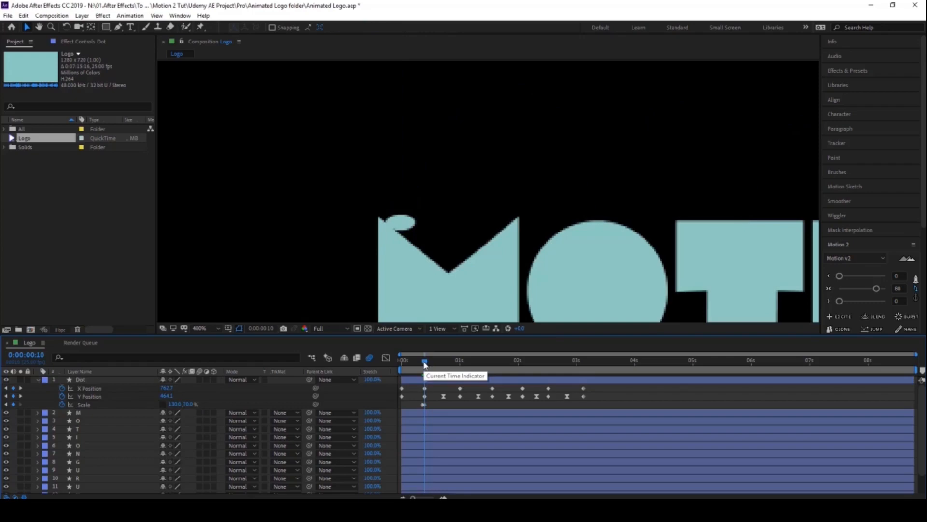
Step: At the first bounce peak, 0:00:00:18, restore the dot's Scale to 100, 100% and check the frames after landing
left_click_drag(425, 364, 443, 366)
left_click_drag(502, 92, 450, 124)
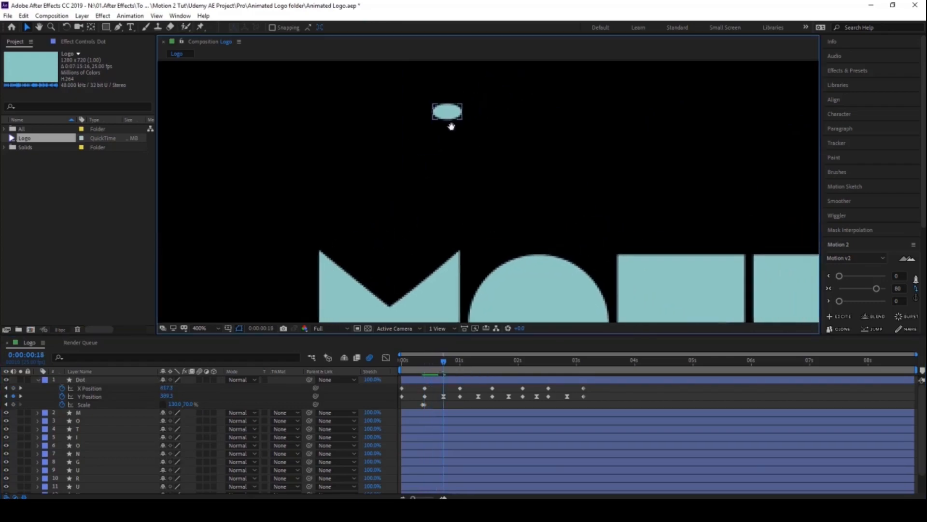
left_click(175, 403)
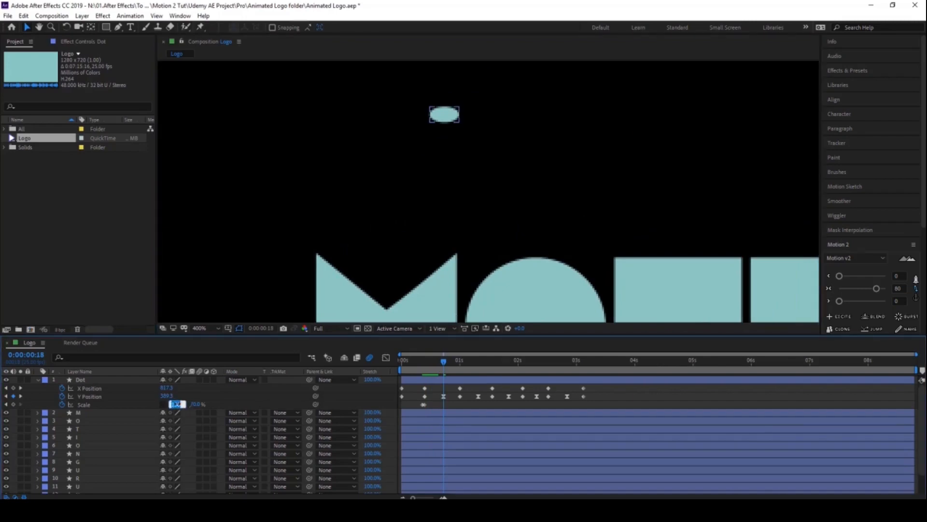
key("Return")
left_click(185, 405)
type("100")
key("Return")
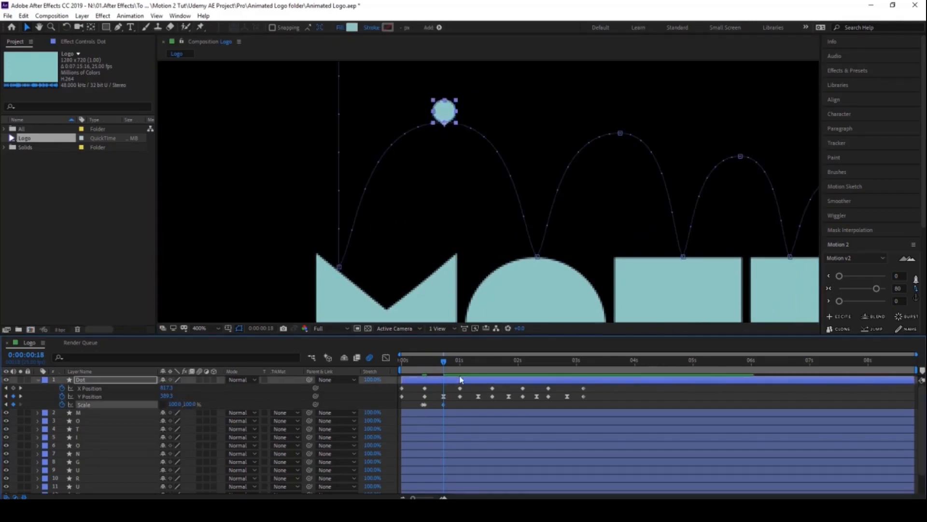
left_click_drag(423, 367, 430, 371)
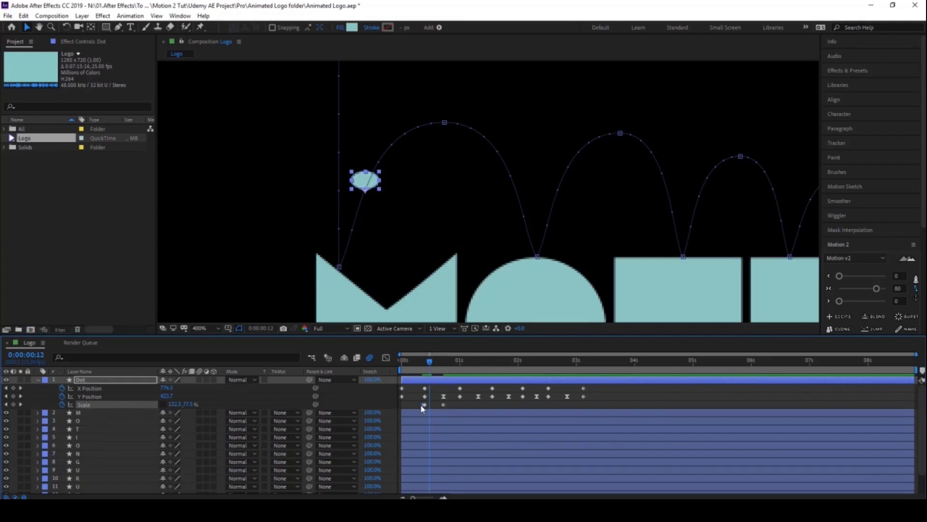
Step: Copy the dot's stretch keyframe to 0:00:00:12, and copy the landing's three Scale keyframes to 0:00:00:24 for the landing on the O
key("ctrl+c")
key("ctrl+v")
left_click_drag(417, 363, 455, 407)
key("ctrl+c")
key("ctrl+v")
Step: Copy the 100% Scale keyframe to the second bounce peak at 0:00:01:08
scroll(459, 407, "up", 3)
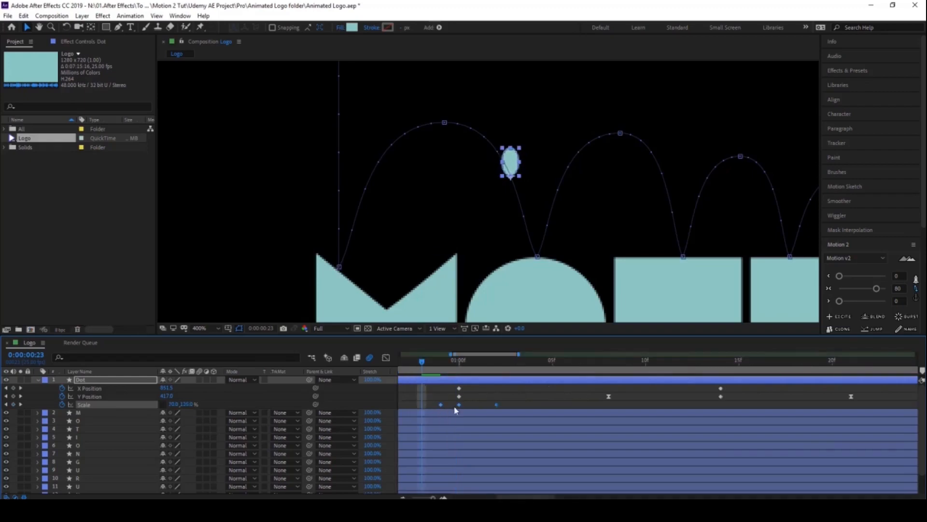
scroll(454, 410, "down", 2)
scroll(424, 405, "up", 1)
left_click_drag(477, 363, 681, 376)
left_click(536, 405)
key("ctrl+c")
key("ctrl+v")
Step: Copy the landing Scale keyframes to 0:00:01:13 for the T, and the 100% keyframe to the third peak at 0:00:01:21
scroll(519, 411, "right", 2)
left_click_drag(566, 362, 616, 378)
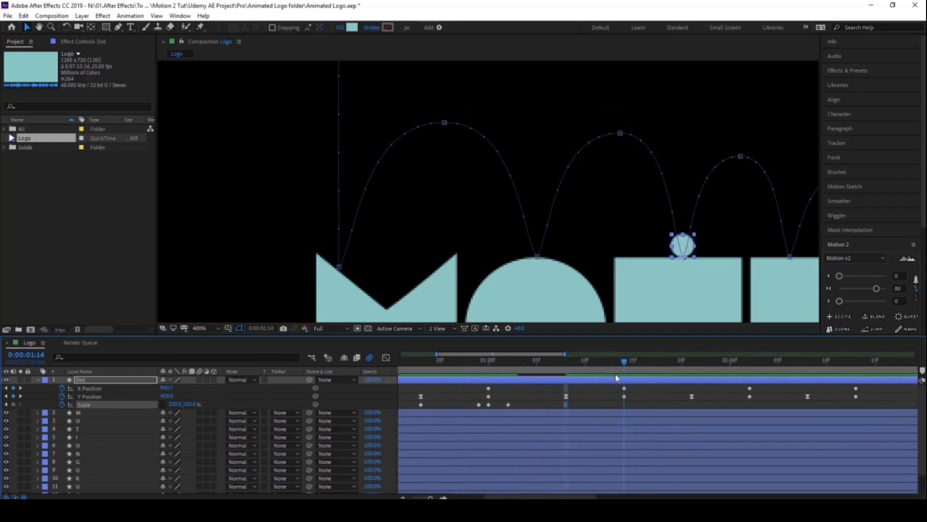
left_click_drag(474, 401, 512, 408)
key("ctrl+c")
left_click_drag(624, 361, 691, 372)
key("ctrl+v")
left_click(566, 405)
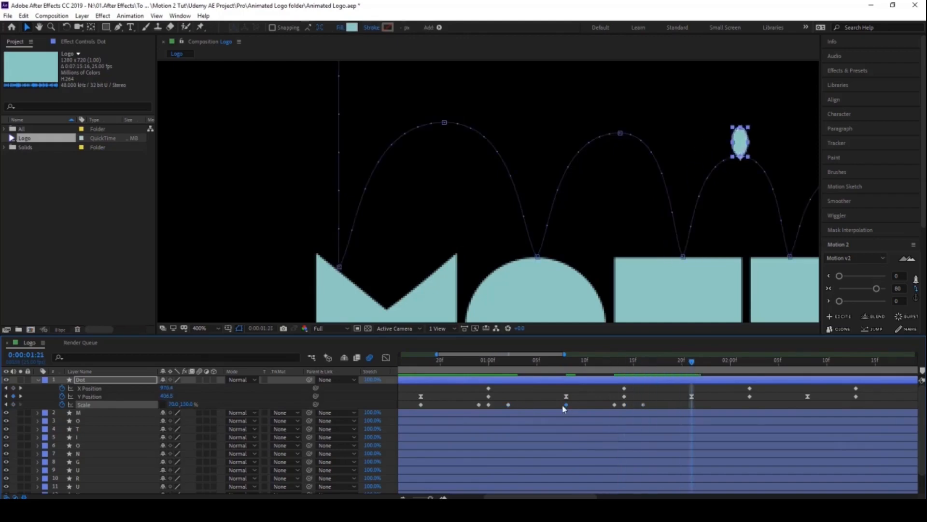
key("ctrl+c")
key("ctrl+v")
Step: Copy the landing Scale keyframes to 0:00:02:01 for the I, and the 100% keyframe to the fourth peak at 0:00:02:08
scroll(565, 409, "right", 2)
left_click_drag(614, 362, 673, 370)
left_click_drag(667, 293, 542, 292)
left_click_drag(673, 362, 666, 366)
left_click_drag(572, 401, 531, 410)
key("ctrl+c")
key("ctrl+v")
left_click_drag(663, 361, 732, 369)
left_click(614, 404)
key("ctrl+c")
key("ctrl+v")
Step: Copy the landing Scale keyframes to 0:00:02:12 for the second O, and the 100% keyframe to the fifth peak at 0:00:02:21
scroll(613, 409, "right", 2)
left_click_drag(597, 362, 634, 366)
left_click_drag(562, 401, 524, 409)
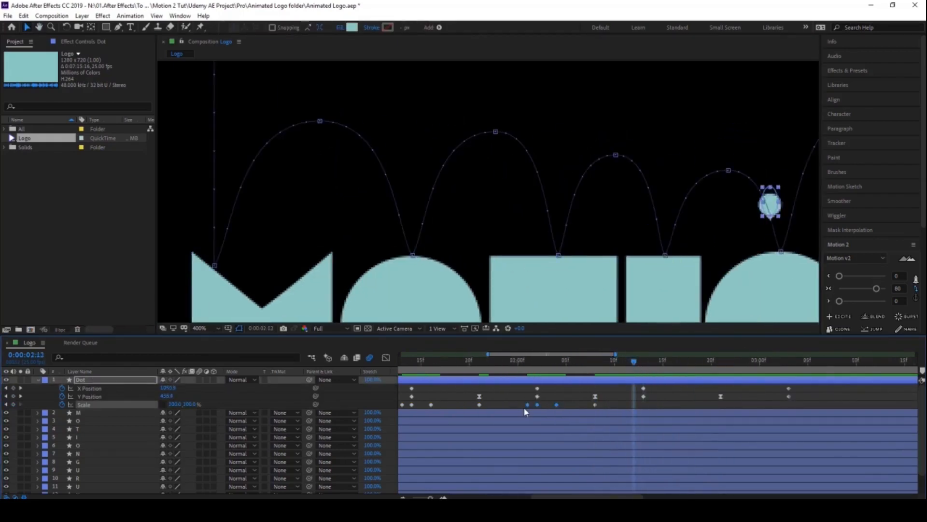
key("ctrl+c")
key("ctrl+v")
scroll(525, 409, "right", 2)
left_click_drag(518, 362, 528, 365)
left_click_drag(691, 188, 373, 196)
left_click_drag(527, 362, 605, 368)
left_click_drag(488, 401, 469, 409)
key("ctrl+c")
key("ctrl+v")
Step: Copy the landing's three Scale keyframes to 0:00:03:02 for the final landing on the N
left_click_drag(604, 361, 672, 367)
left_click_drag(553, 401, 514, 409)
key("ctrl+c")
key("ctrl+v")
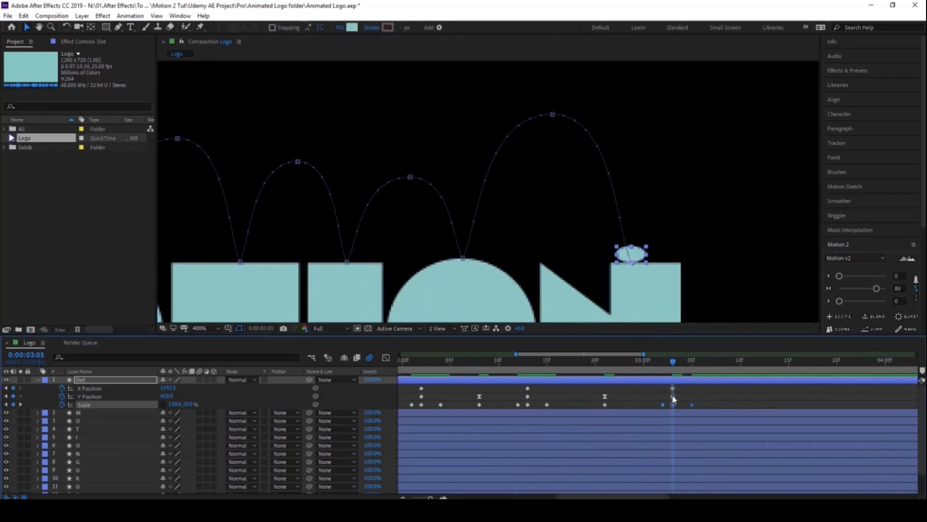
Step: At the last Scale keyframe, 0:00:03:05, set the dot's Scale to 100, 100%
left_click_drag(673, 362, 692, 409)
left_click(174, 405)
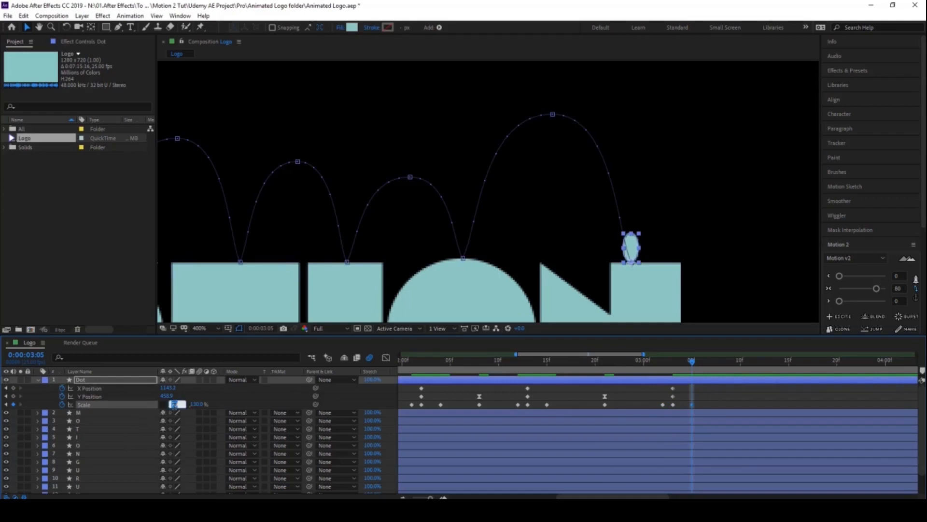
type("100")
key("Return")
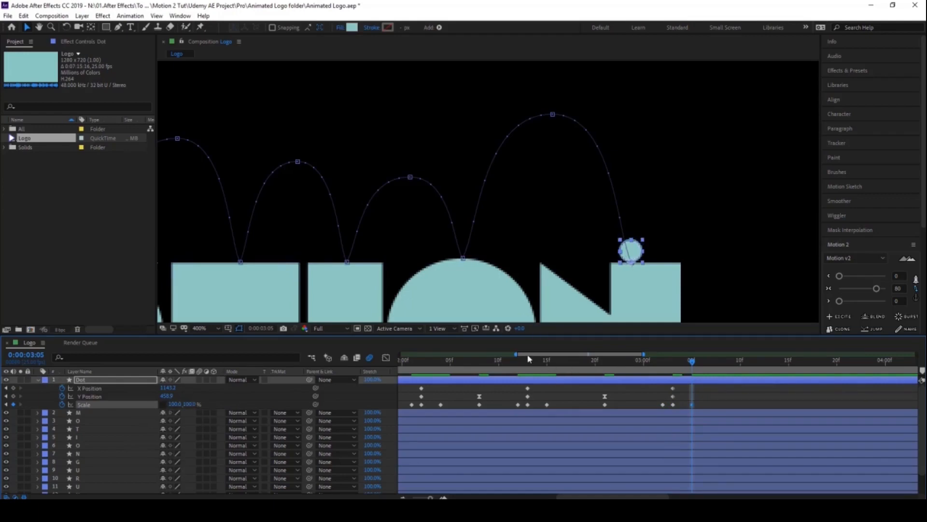
Step: Apply Motion 2's Excite to the dot's last Scale keyframe and start keyframing its Overshoot, Bounce and Friction sliders at 0:00:03:05
left_click_drag(518, 363, 693, 381)
left_click(840, 320)
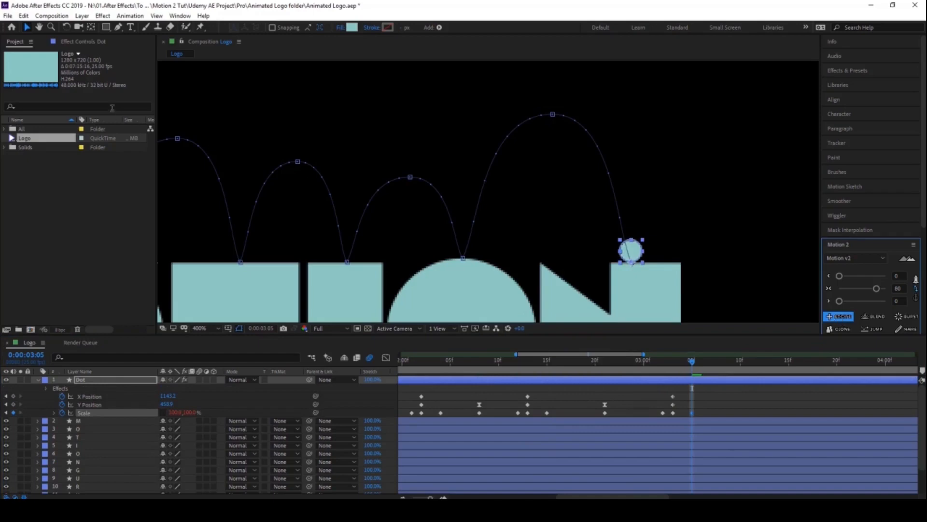
left_click(79, 42)
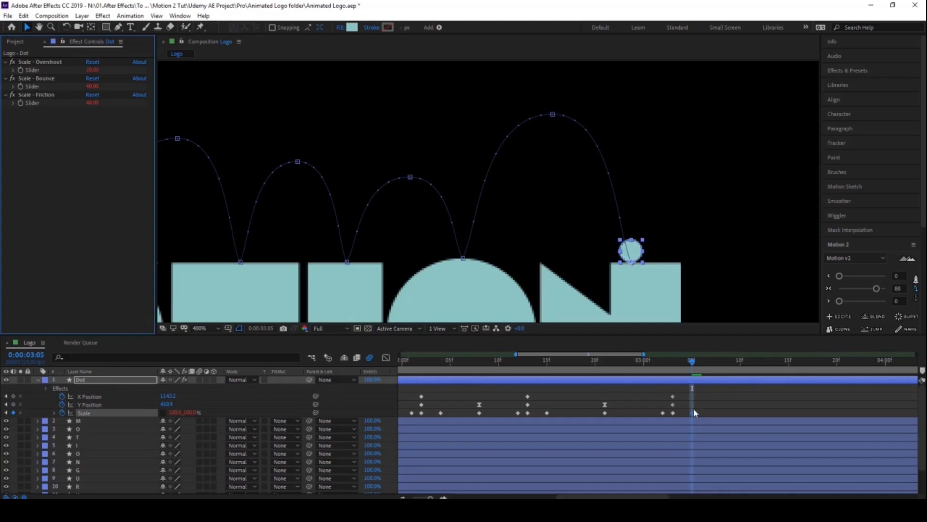
left_click(24, 95)
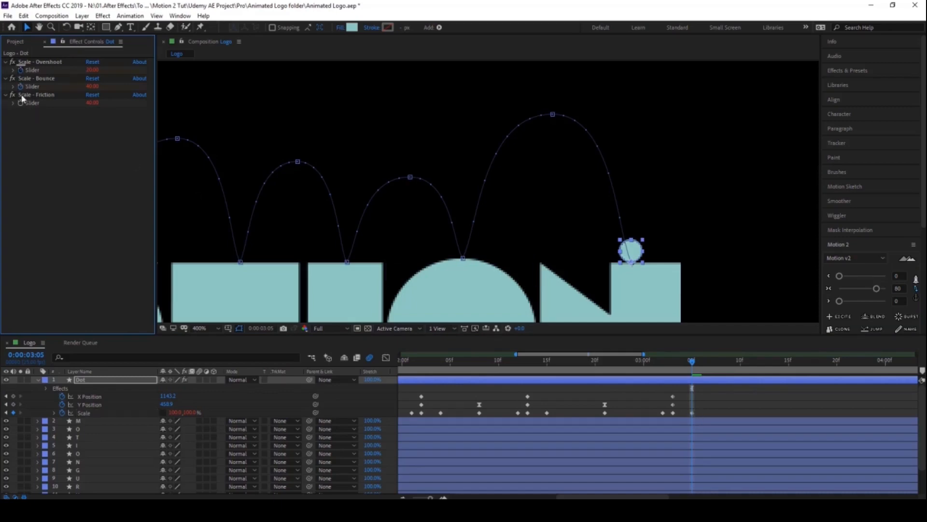
Step: One frame earlier, at 0:00:03:04, set the Scale Overshoot, Bounce and Friction sliders to 0
key("Page_Up")
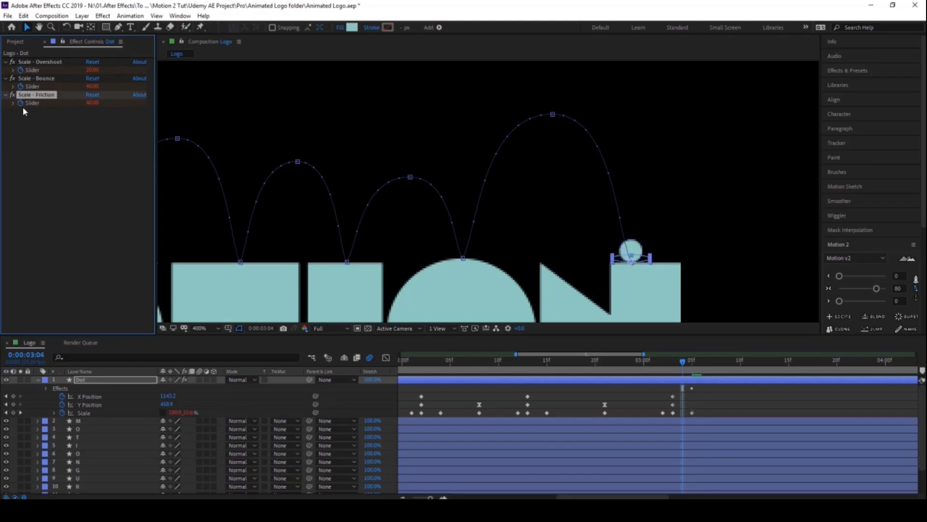
left_click(92, 70)
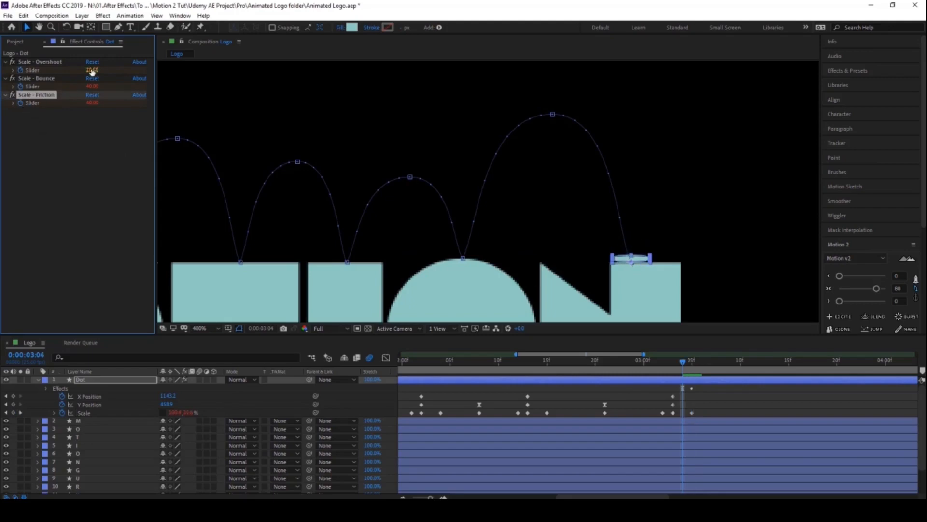
type("0")
key("Tab")
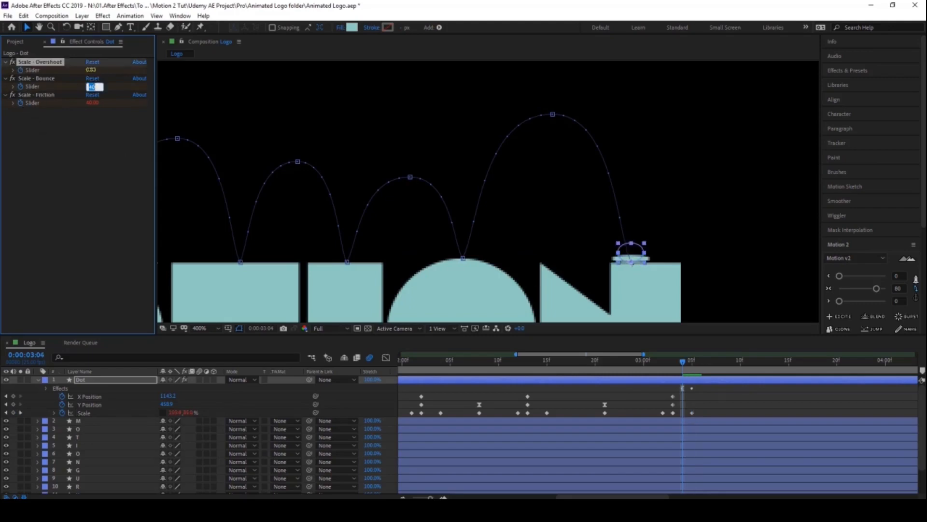
type("0")
key("Tab")
type("0")
key("Return")
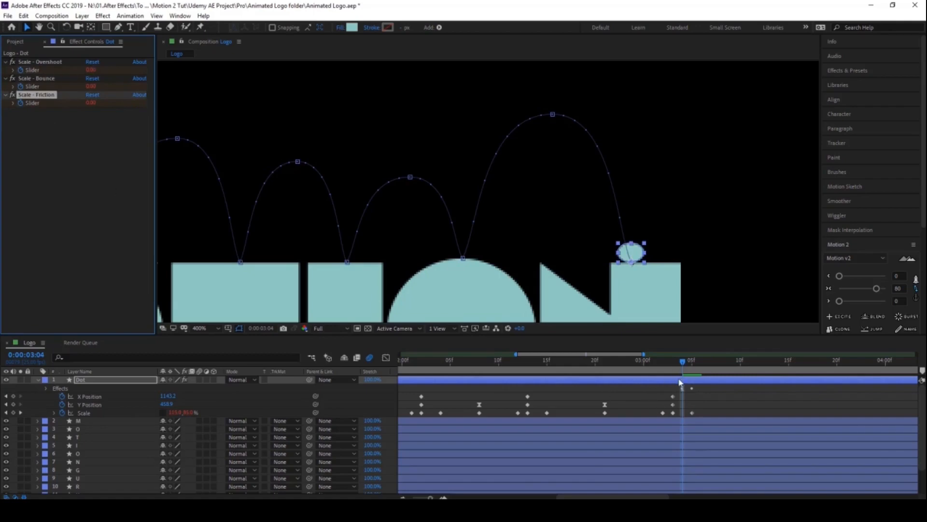
Step: Reveal the slider keyframes, and at 0:00:03:19 slide the dot to the N's far edge with an X Position of 1171.2
key("u")
left_click(684, 397)
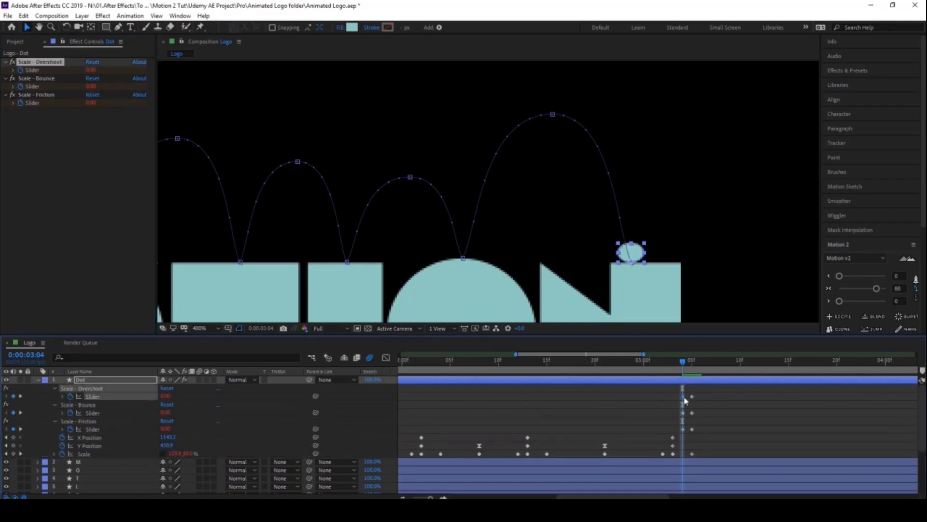
left_click_drag(688, 370, 818, 370)
left_click_drag(741, 413, 532, 445)
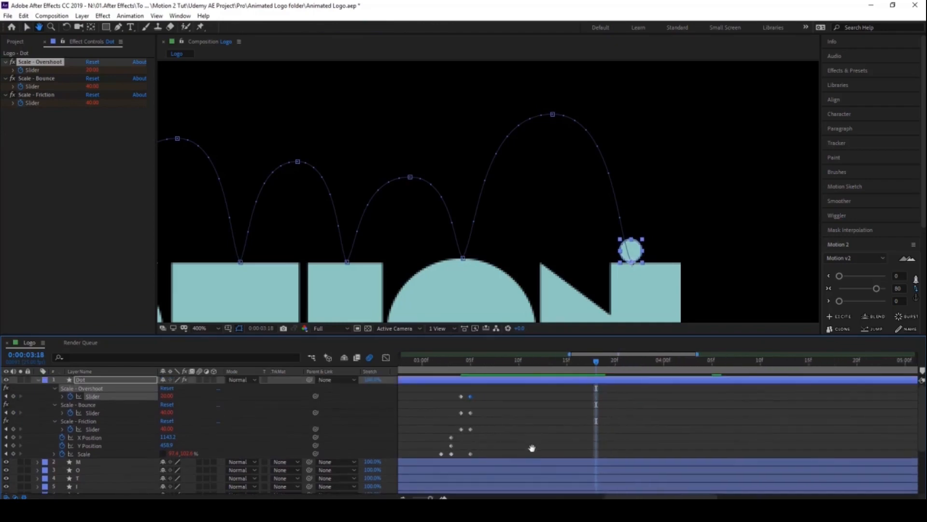
left_click_drag(598, 364, 606, 363)
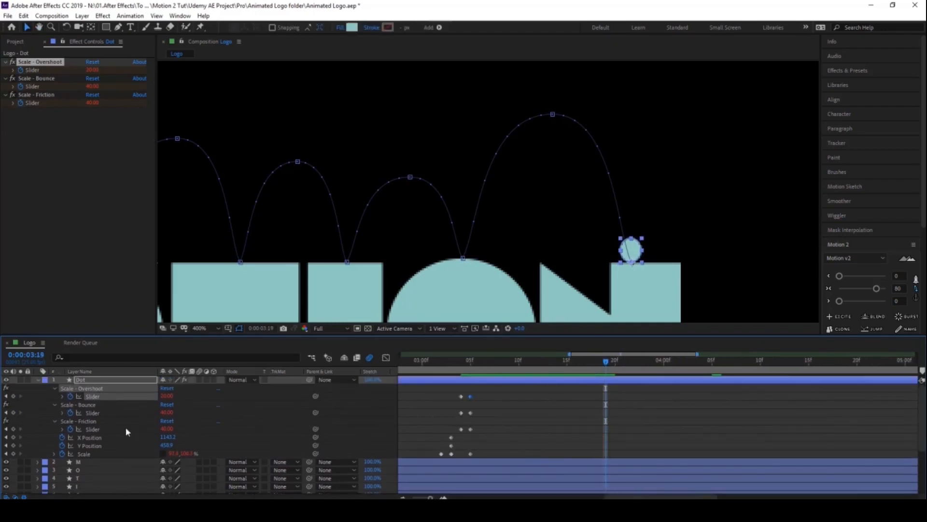
left_click_drag(167, 437, 182, 440)
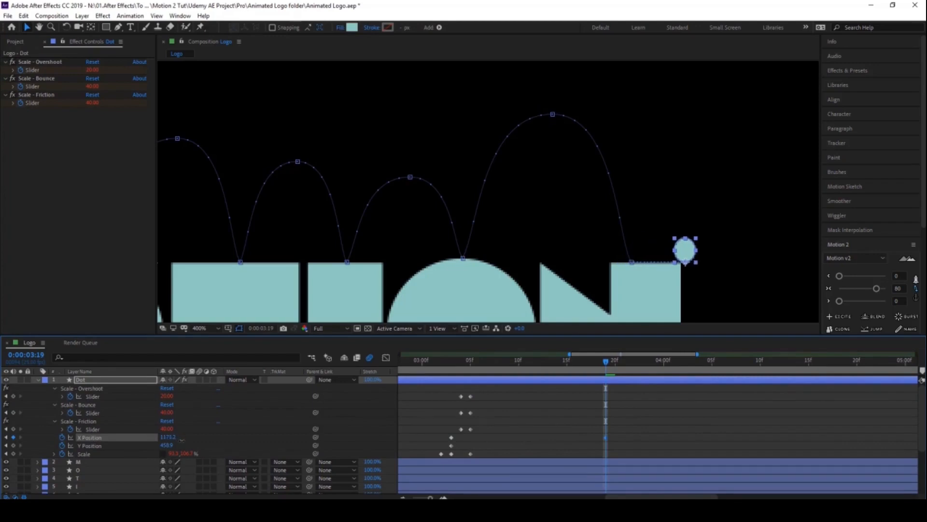
left_click(514, 412)
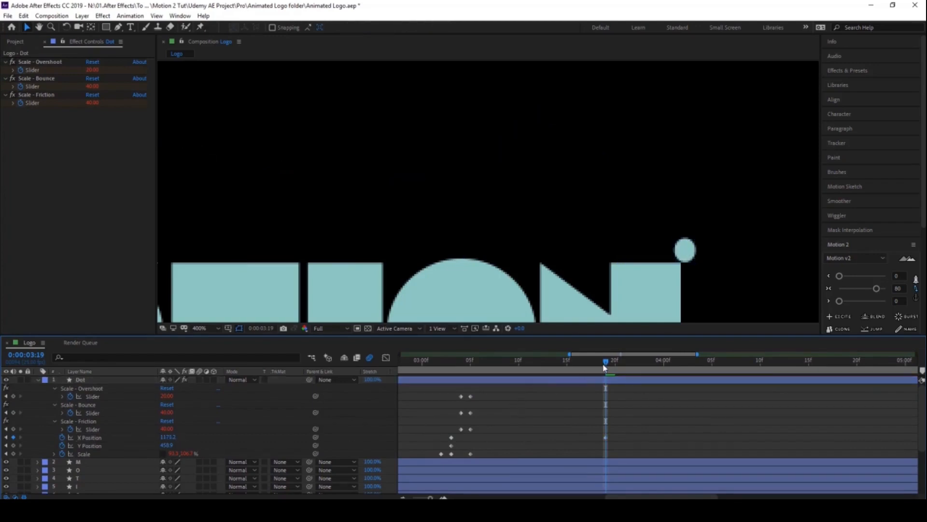
mouse_move(604, 366)
left_mouse_down()
mouse_move(429, 368)
mouse_move(601, 383)
left_mouse_up()
scroll(597, 220, "down", 1)
left_click_drag(622, 262, 617, 167)
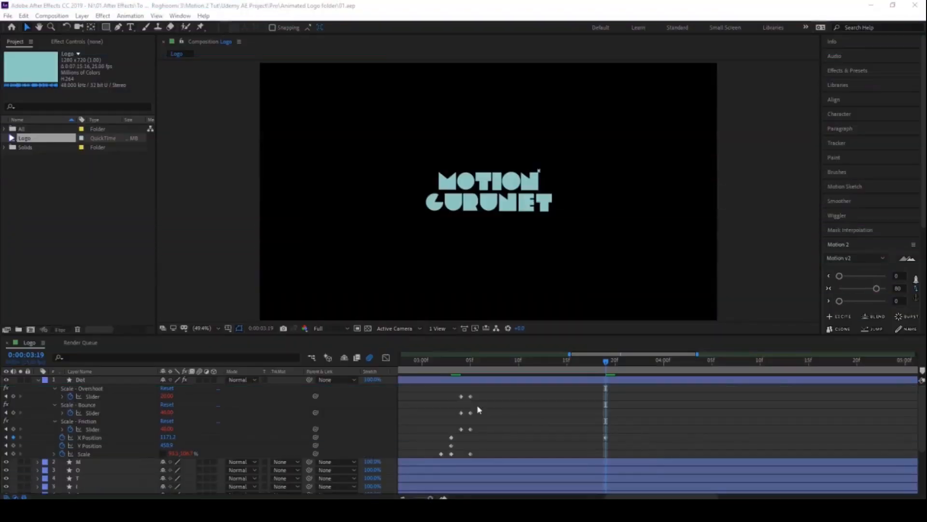
Step: Preview the whole bounce animation from the first frame, with the composition view enlarged to 100%
scroll(430, 402, "down", 3)
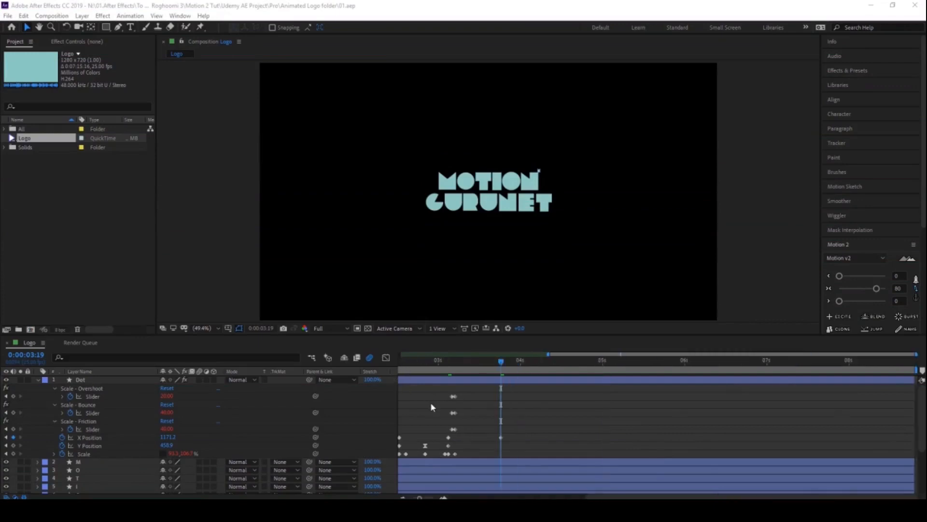
scroll(430, 402, "left", 5)
left_click(402, 361)
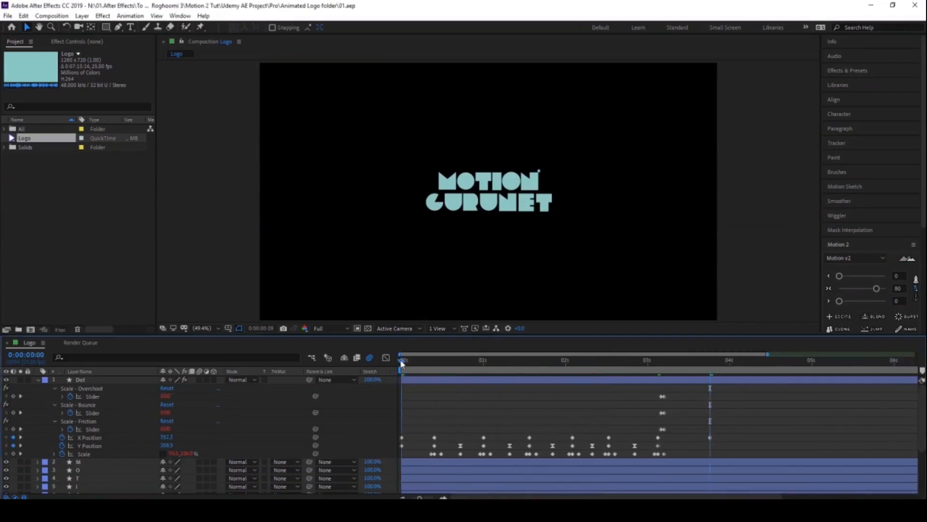
key("space")
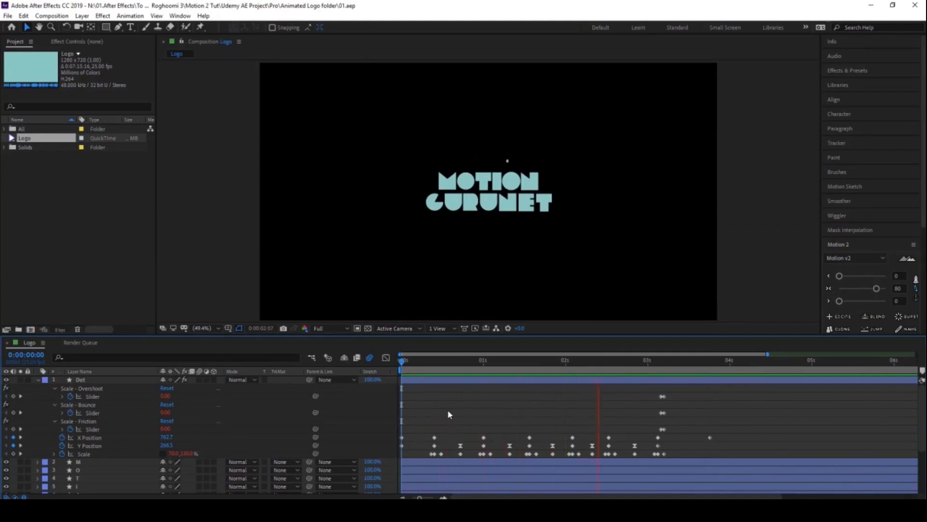
key("space")
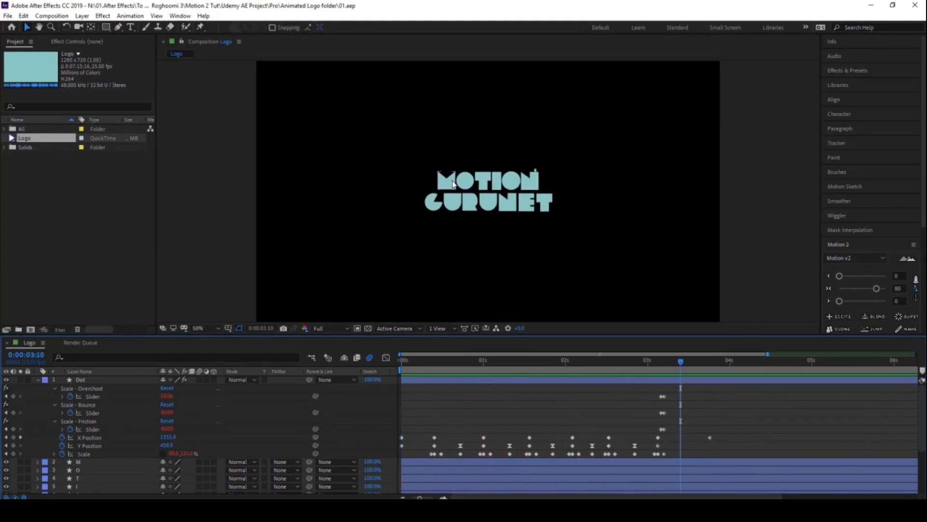
key("slash")
key("Home")
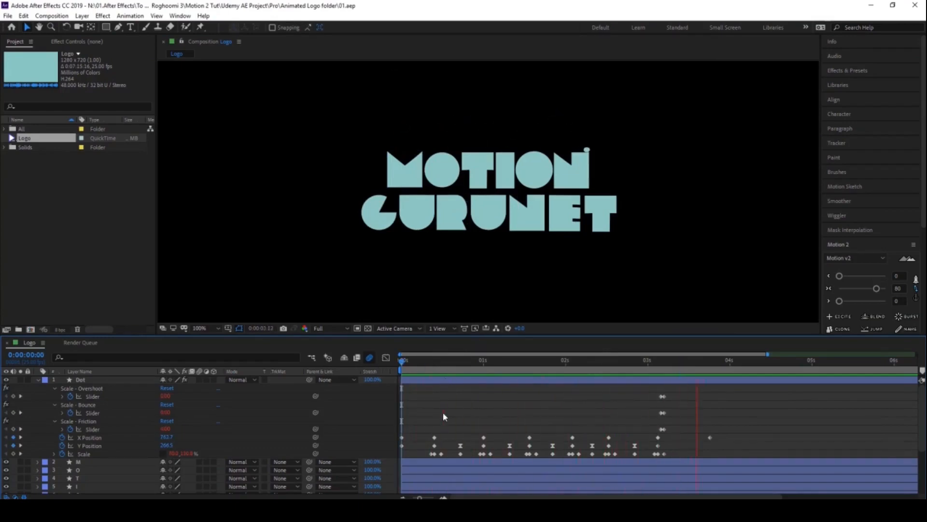
key("space")
Step: Slow the dot's final slide by moving the last X Position keyframe to 0:00:05:00, and preview the ending
left_click_drag(695, 362, 710, 362)
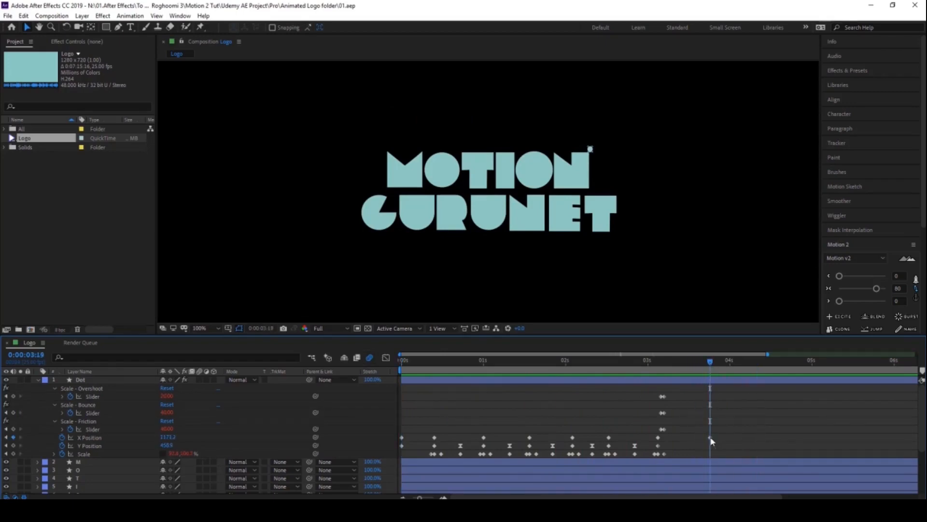
left_click_drag(710, 437, 759, 437)
left_click(655, 361)
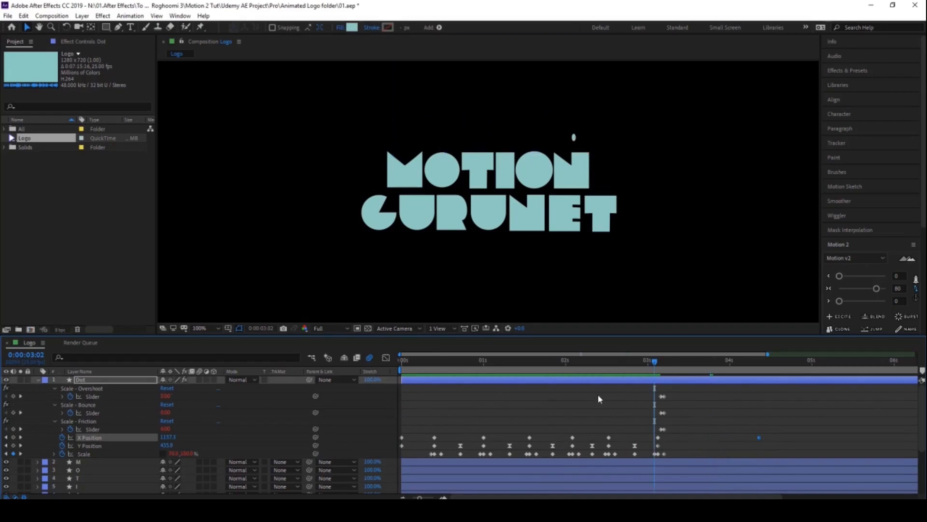
key("space")
key("space")
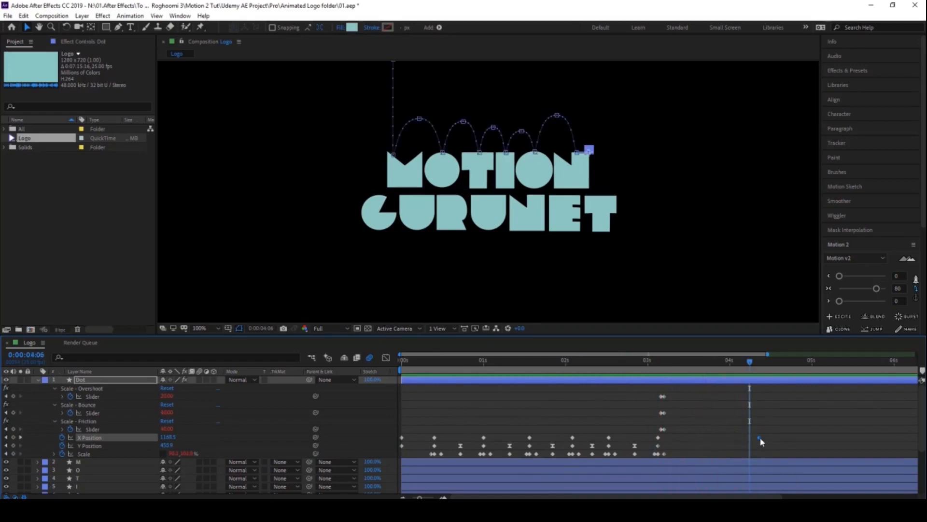
left_click_drag(760, 437, 811, 437)
left_click(642, 362)
key("space")
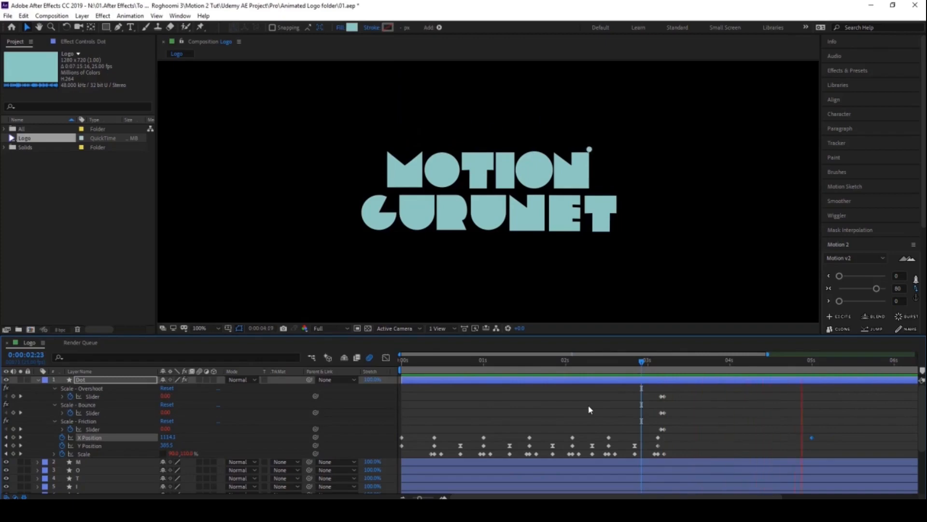
key("space")
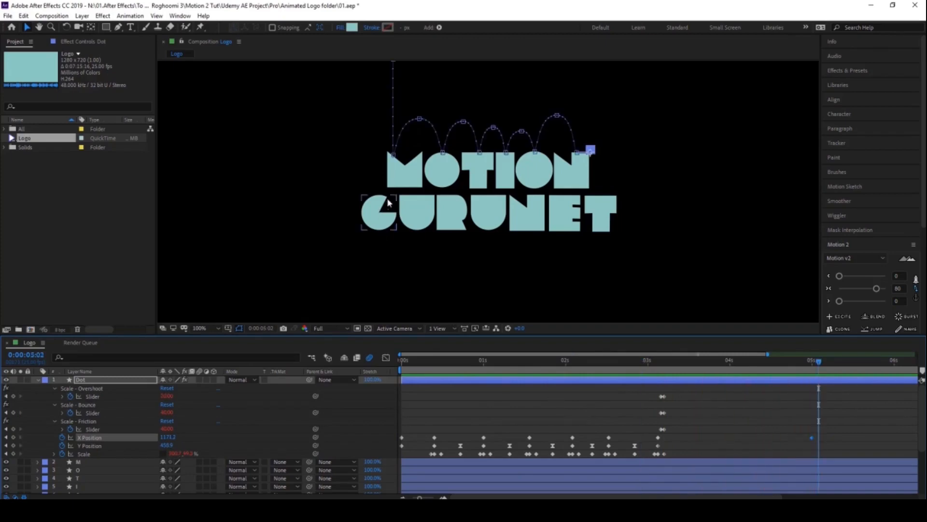
left_click(441, 175)
key("ctrl+Down")
key("ctrl+Down")
key("ctrl+Down")
key("ctrl+Down")
key("ctrl+Down")
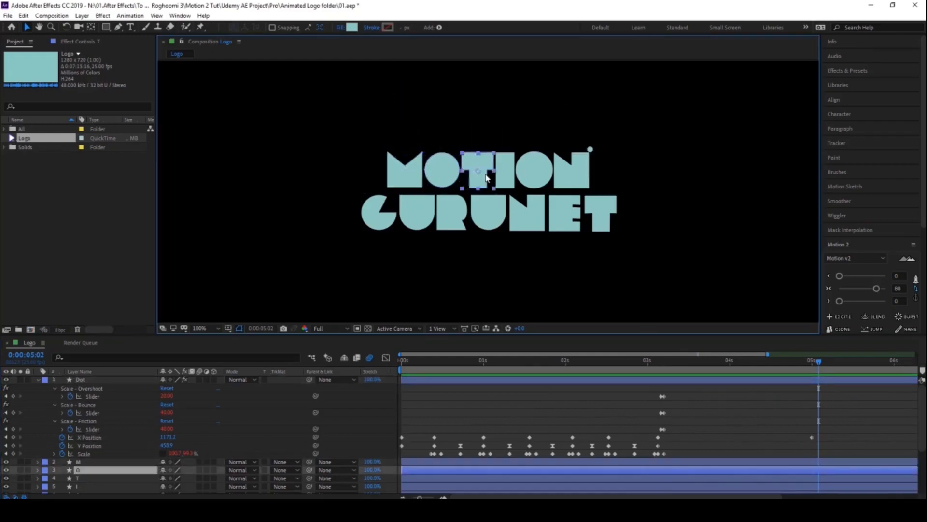
Step: Add an Opacity keyframe to the M layer at 0:00:00:10, where the dot lands, and set it to 30%
left_click(410, 179)
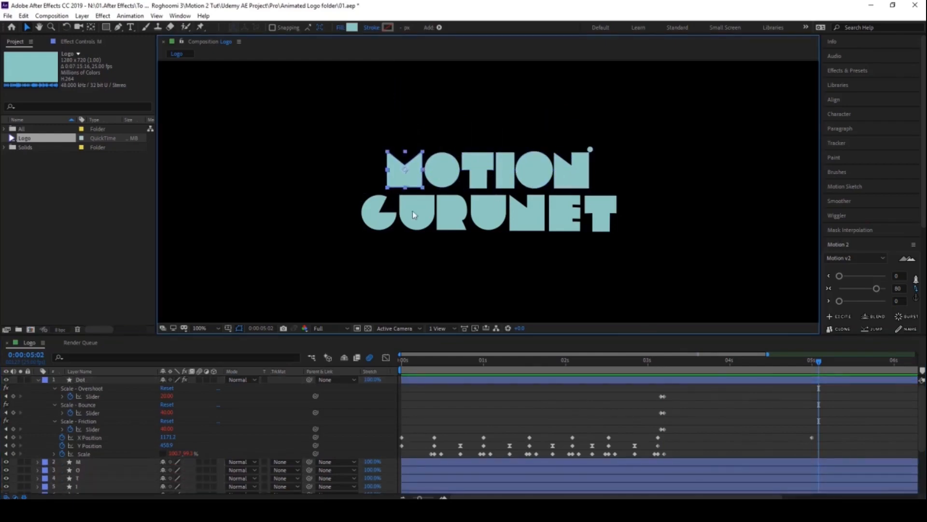
left_click(407, 363)
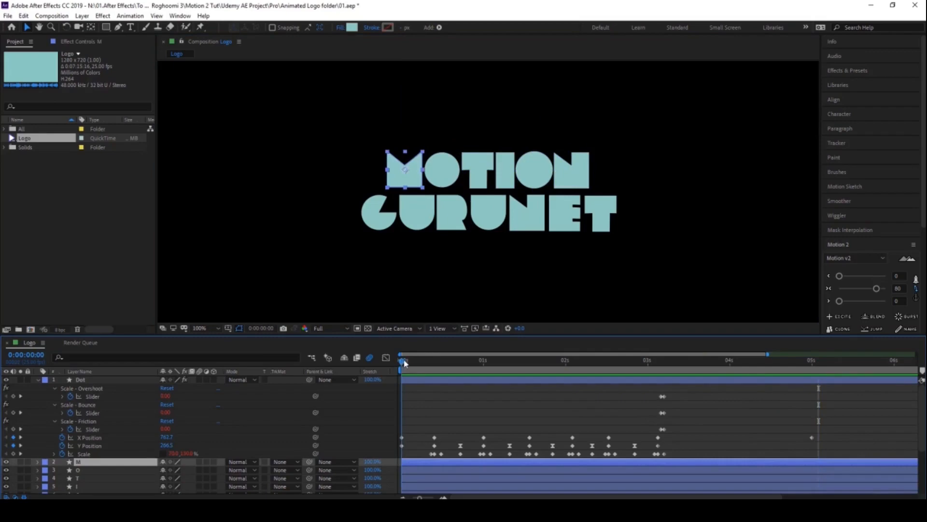
left_click_drag(405, 363, 436, 368)
key("t")
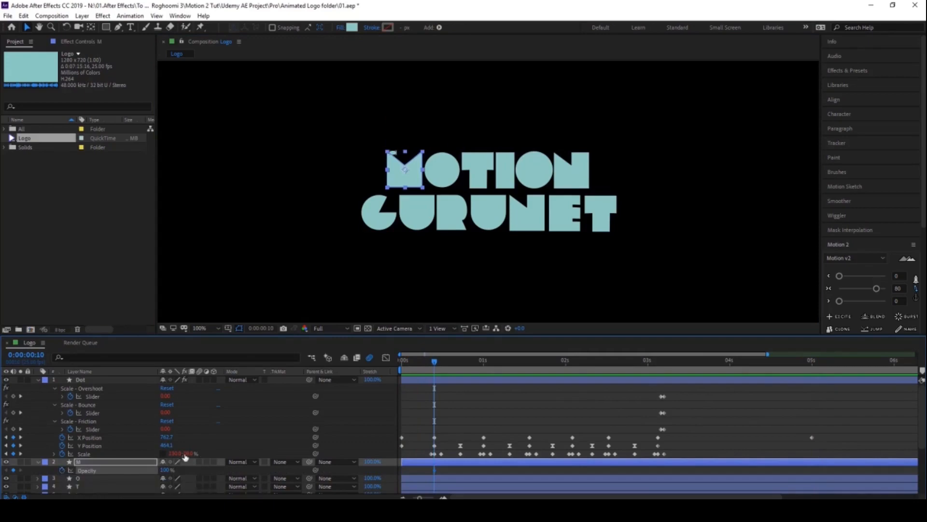
left_click(164, 470)
type("30")
key("Return")
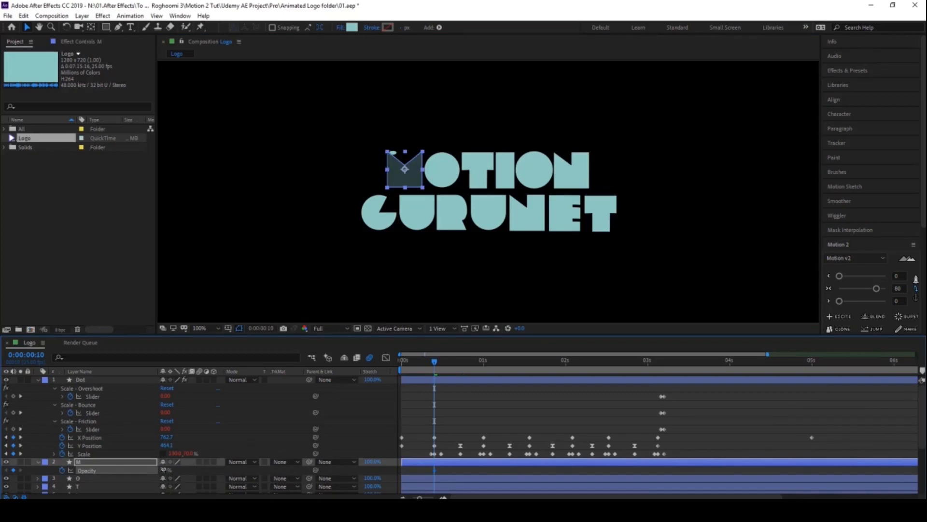
Step: Set the M layer's Opacity to 100% at 0:00:00:11, one frame after the dot lands
key("Page_Down")
left_click(163, 470)
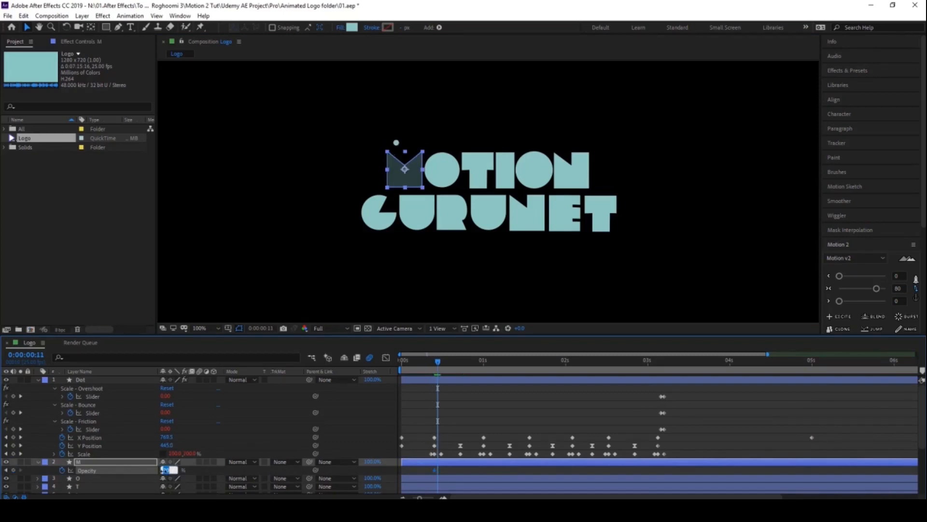
type("100")
key("Return")
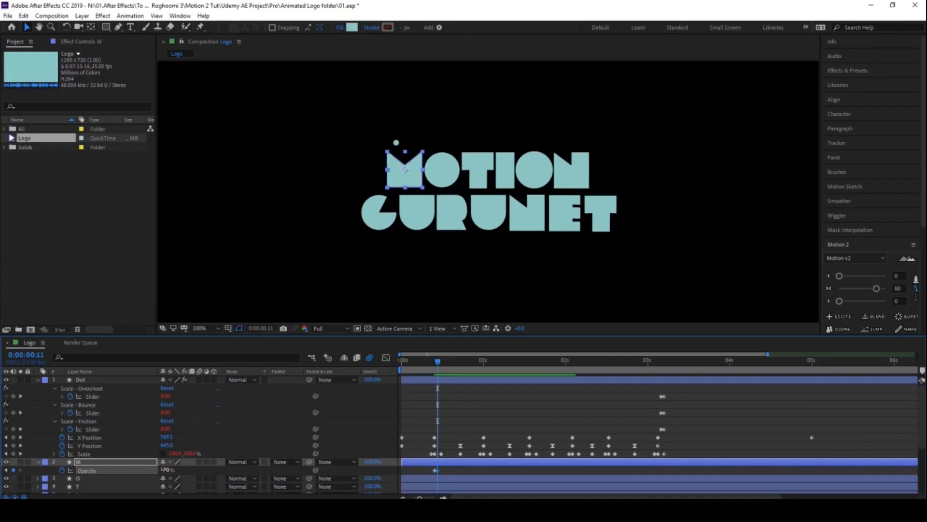
Step: Reveal the M layer's Position alongside its Opacity and add a Position keyframe at 0:00:00:10
key("=")
scroll(450, 458, "up", 1)
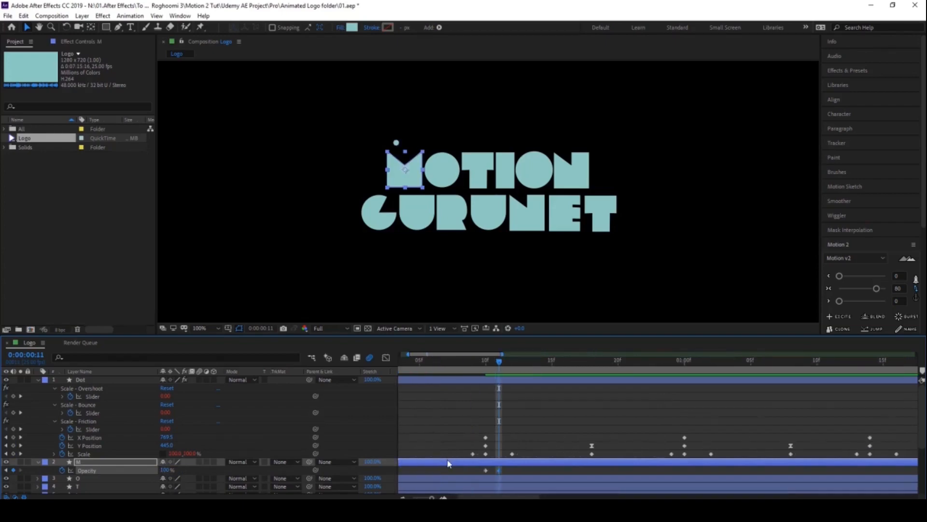
scroll(450, 460, "down", 1)
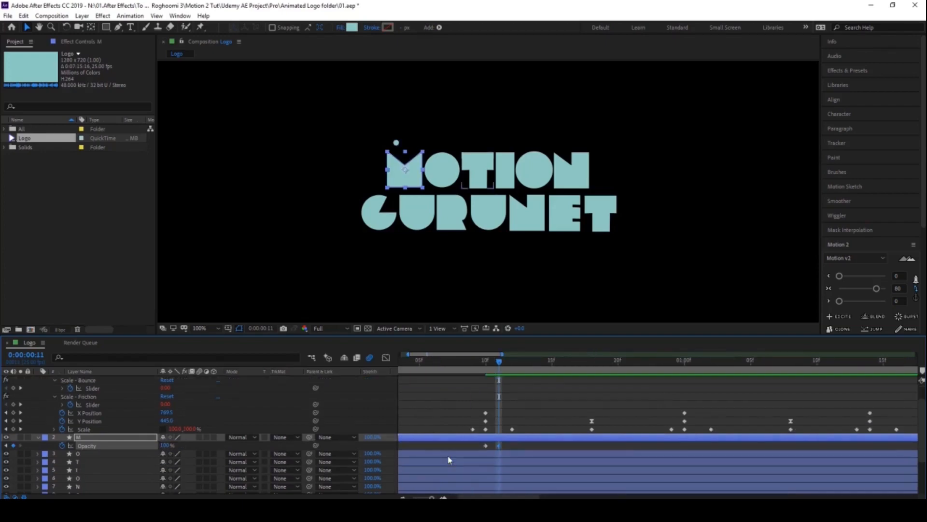
left_click(103, 440)
key("shift+p")
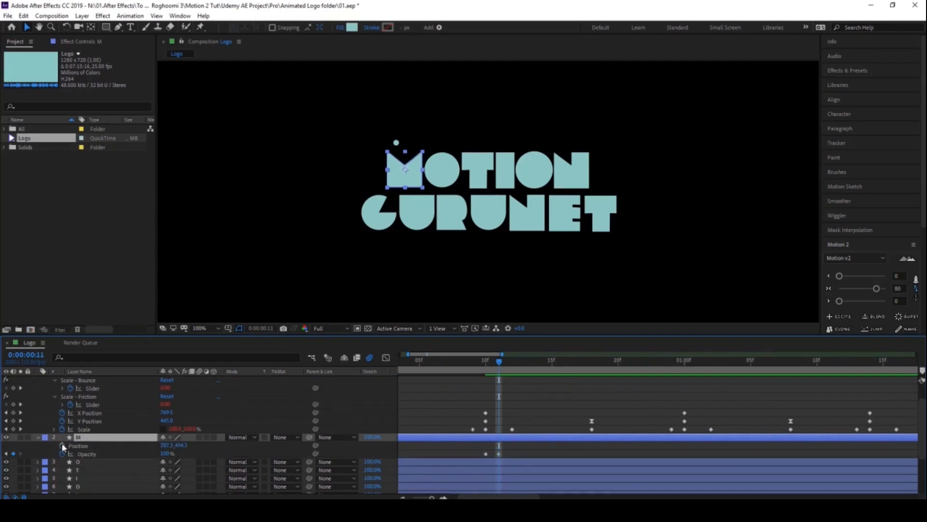
left_click(486, 362)
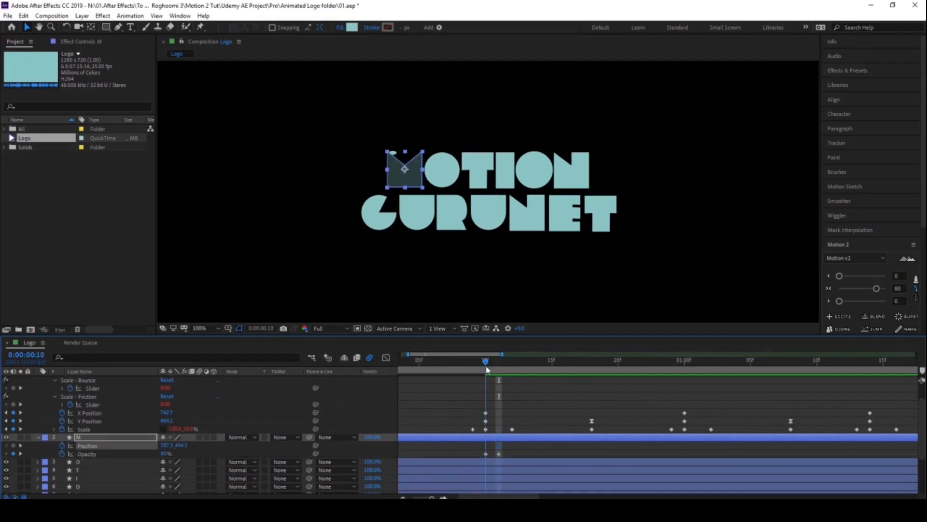
left_click(20, 445)
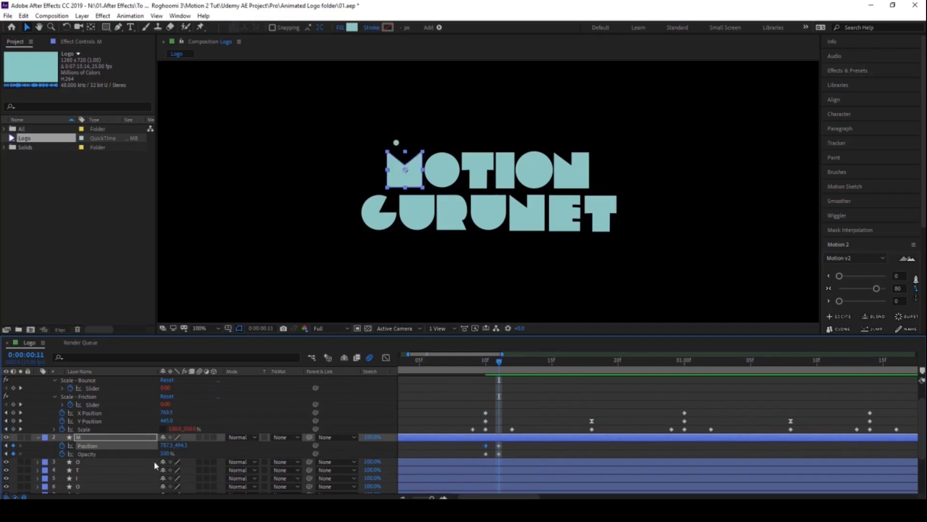
Step: Lower the M to a Y Position of 504.3 at 0:00:00:11, and return it to its starting height at 0:00:00:12
left_click_drag(181, 448, 178, 449)
left_click(186, 445)
left_click(195, 445)
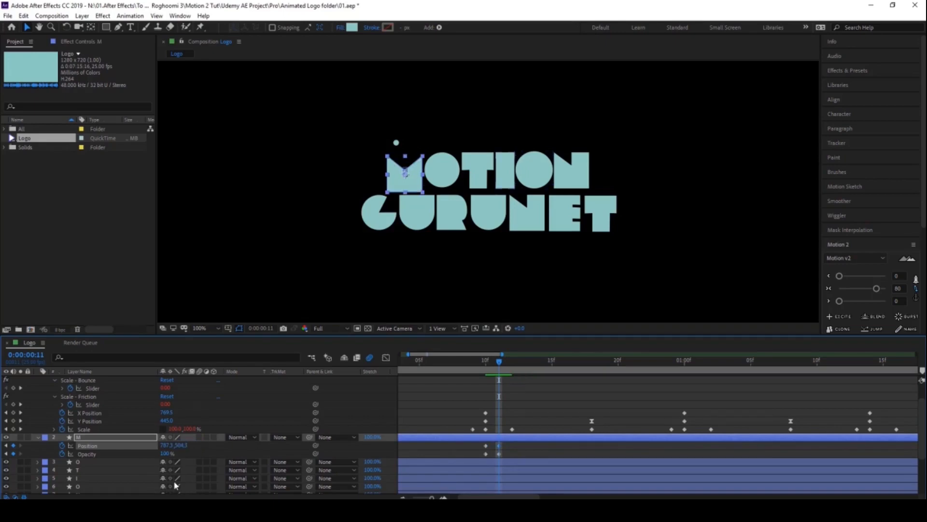
key("Page_Down")
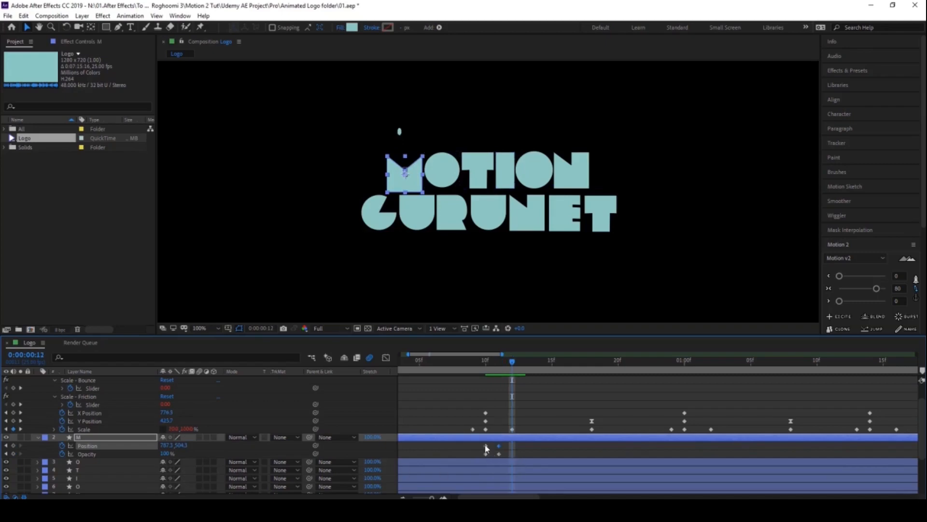
key("shift+Up")
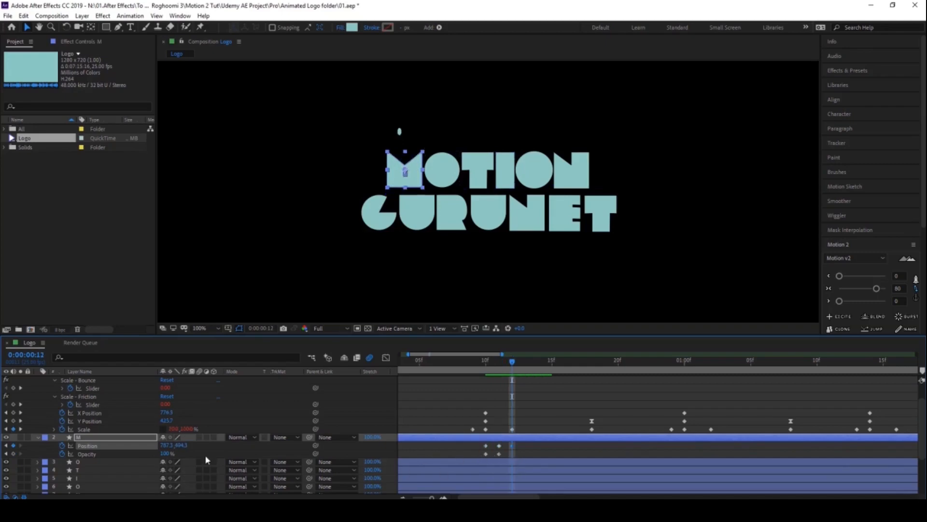
Step: Apply Motion 2's Excite to the M's Position keyframes and preview the letter's bounce from just before the landing
left_click(831, 317)
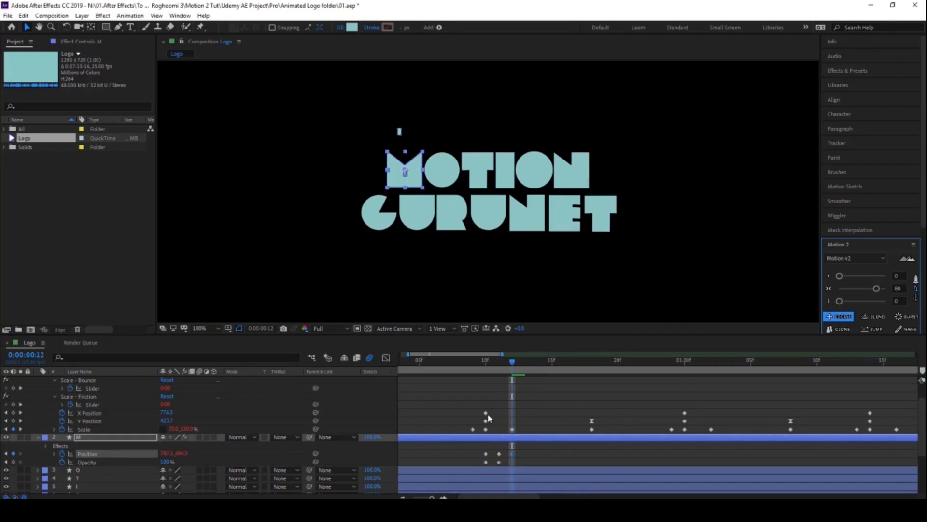
left_click(468, 360)
key("space")
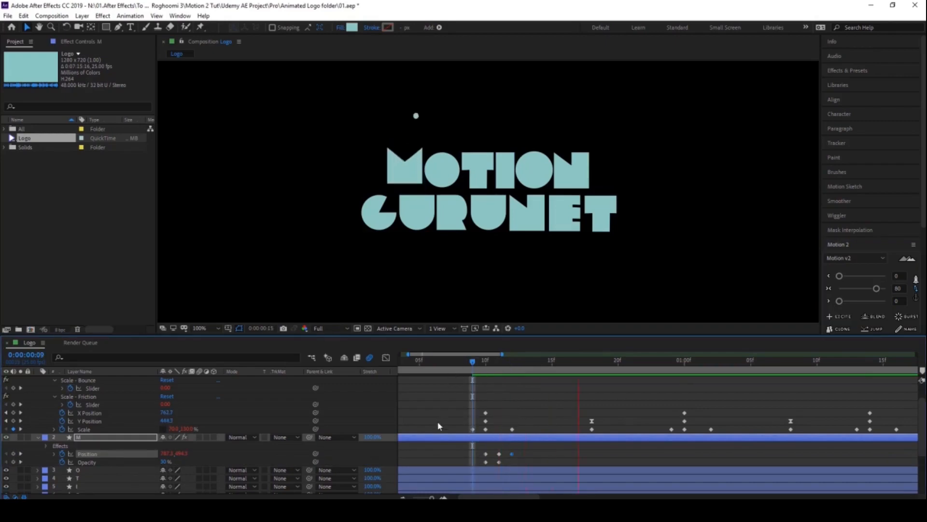
key("space")
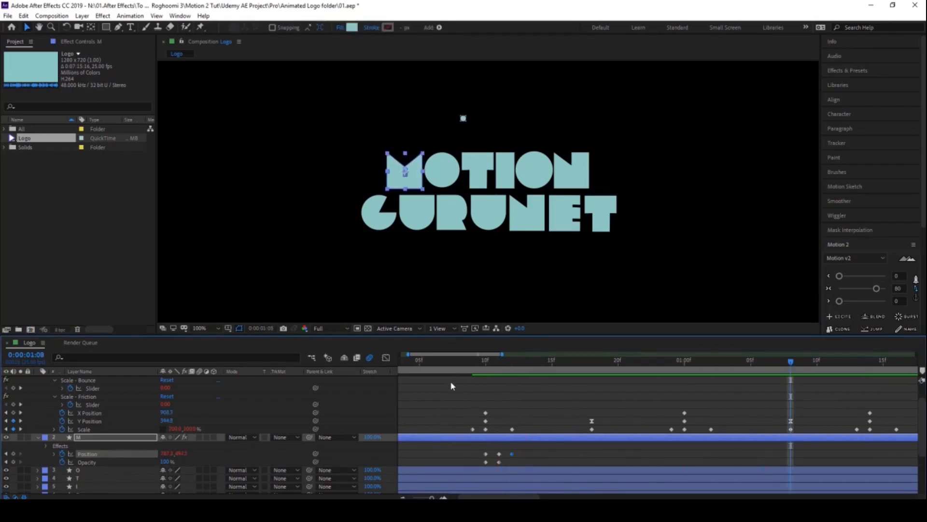
left_click(468, 360)
key("space")
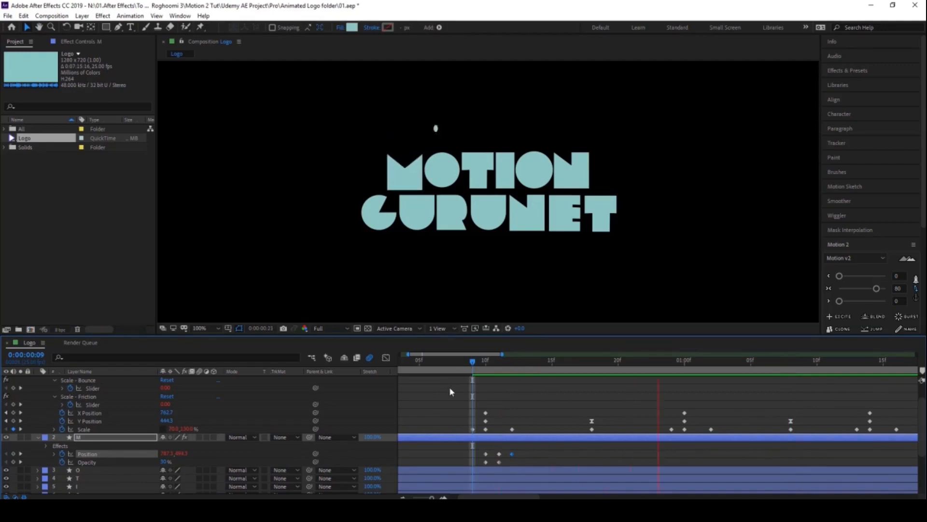
key("space")
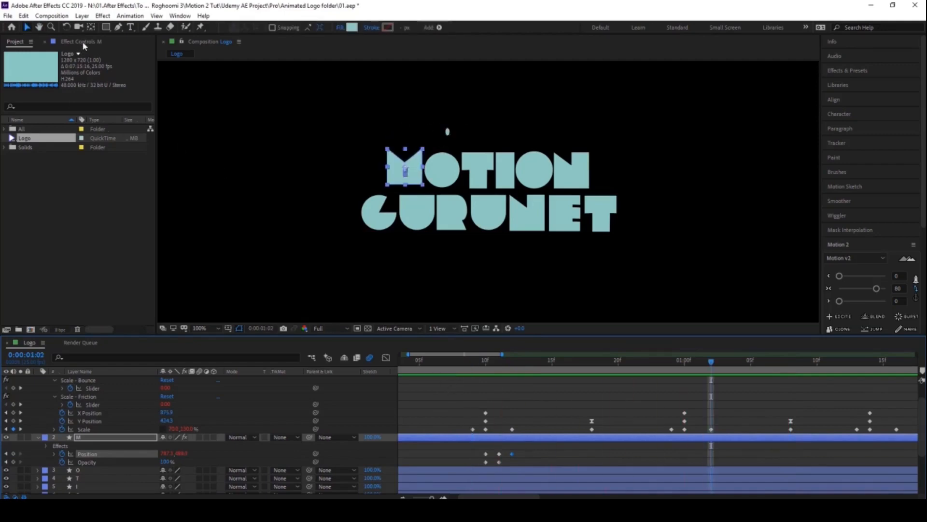
Step: Soften the M's bounce by setting Position - Overshoot to 10 and Position - Bounce to 20
left_click(82, 41)
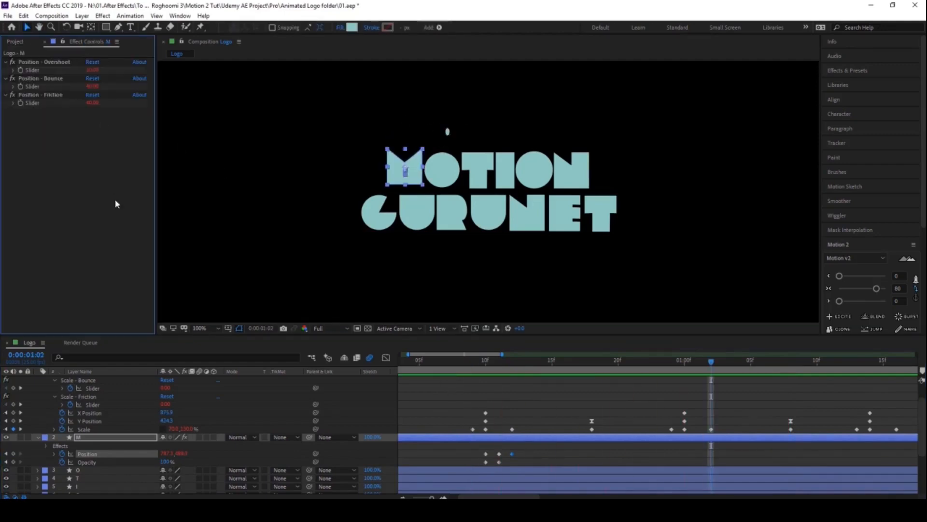
left_click(93, 70)
key("Return")
left_click(93, 87)
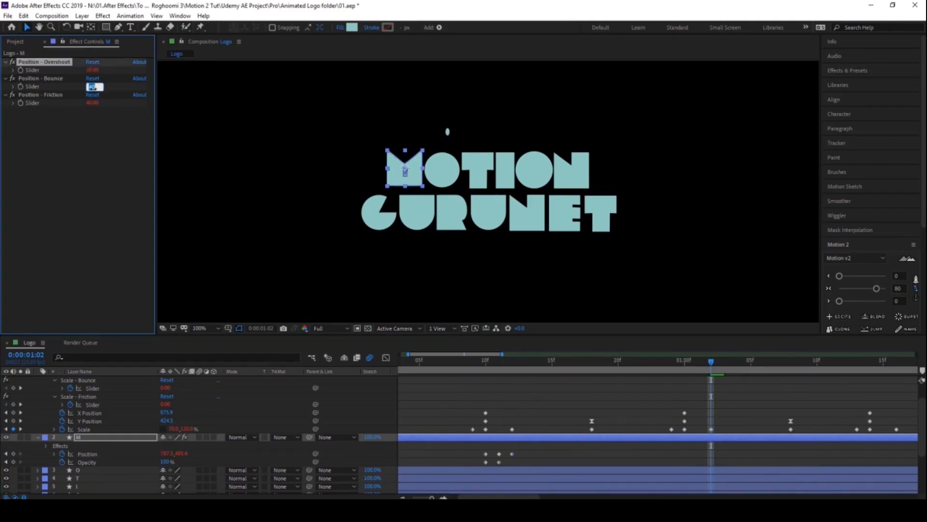
key("Return")
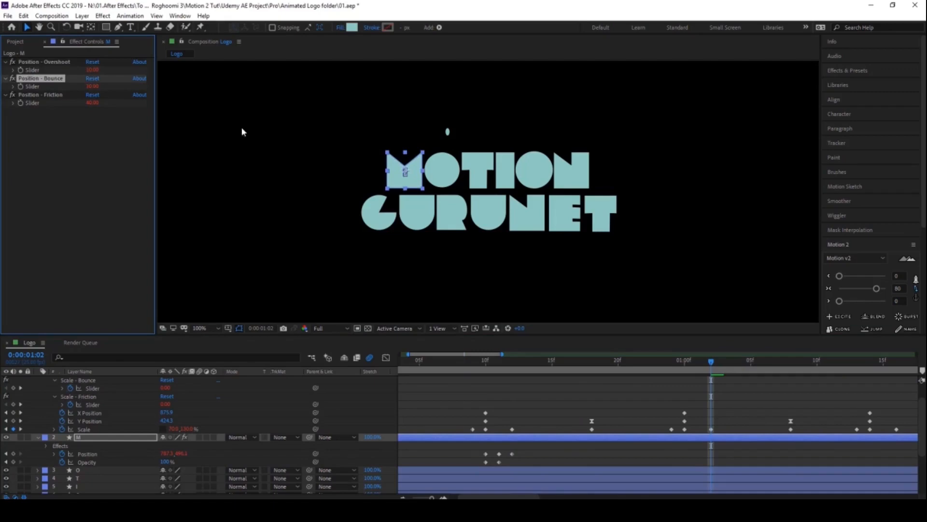
Step: Preview the M's softened reaction to the dot's landing, and replay it with more of the timeline in view
left_click(451, 358)
key("space")
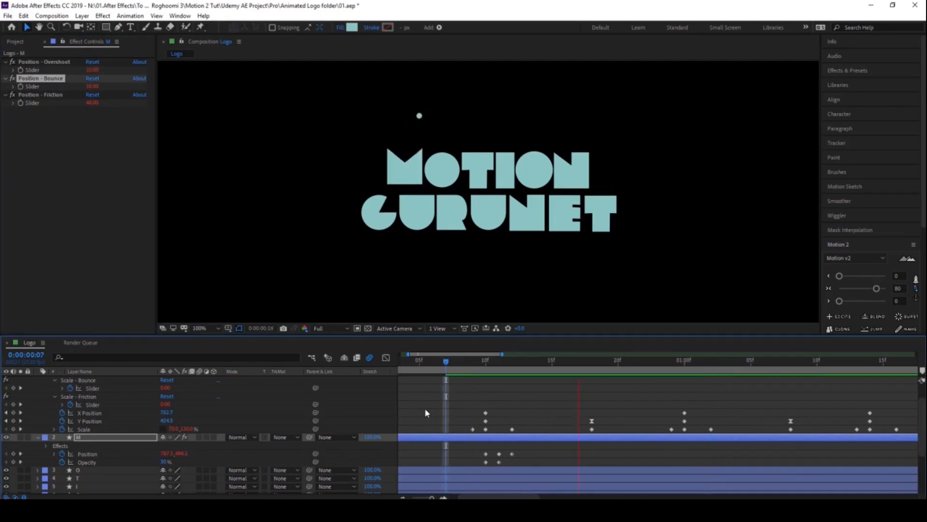
key("space")
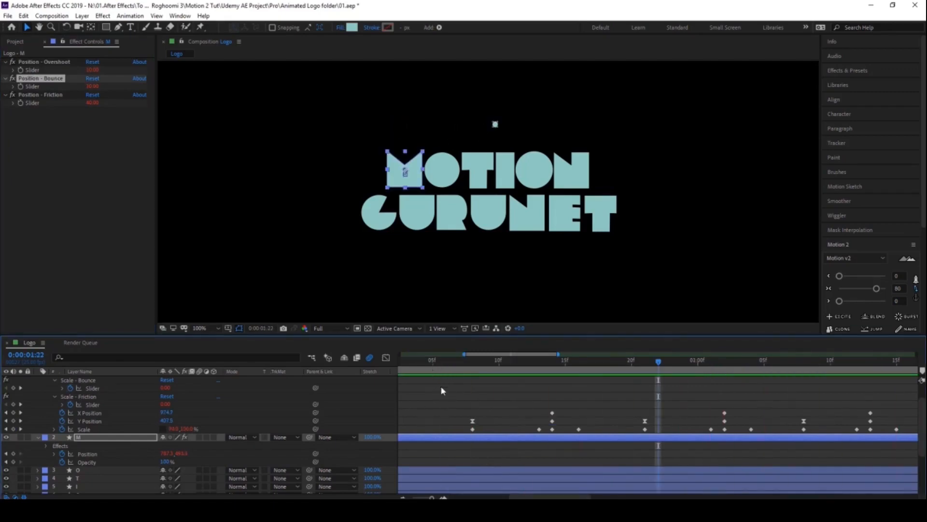
scroll(448, 411, "down", 2)
scroll(448, 414, "left", 2)
left_click(429, 363)
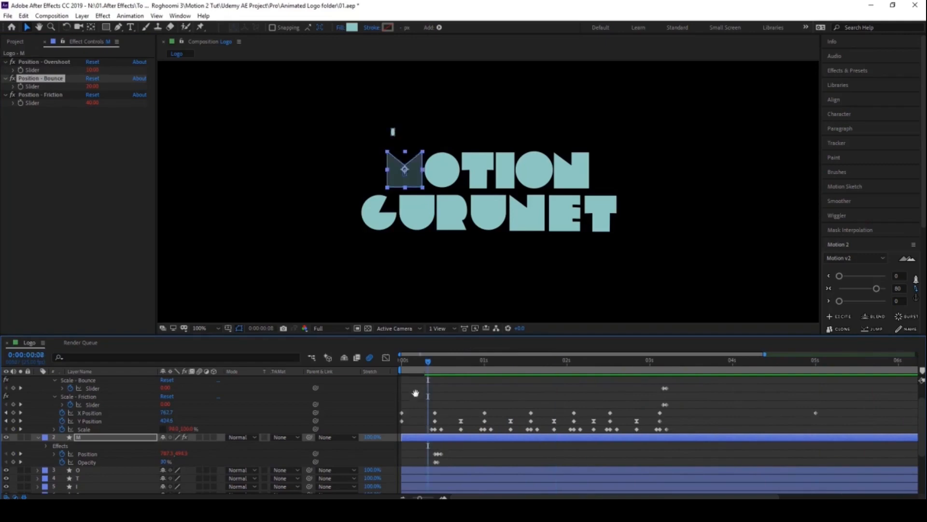
key("space")
key("space")
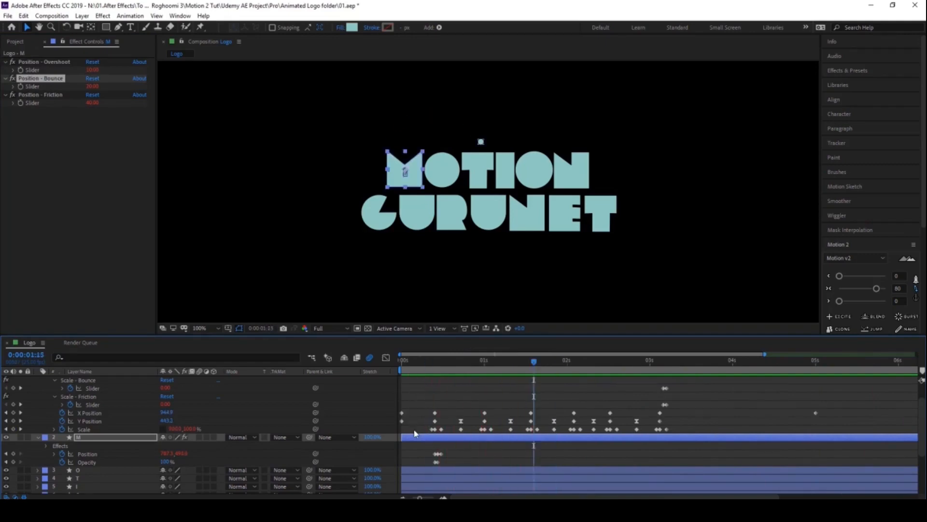
Step: Copy the M's two Opacity keyframes onto the first O layer at 0:00:01:00, where the dot lands
scroll(414, 433, "up", 1)
left_click_drag(447, 363, 555, 380)
key("space")
key("space")
left_click(434, 179)
left_click_drag(473, 465, 451, 458)
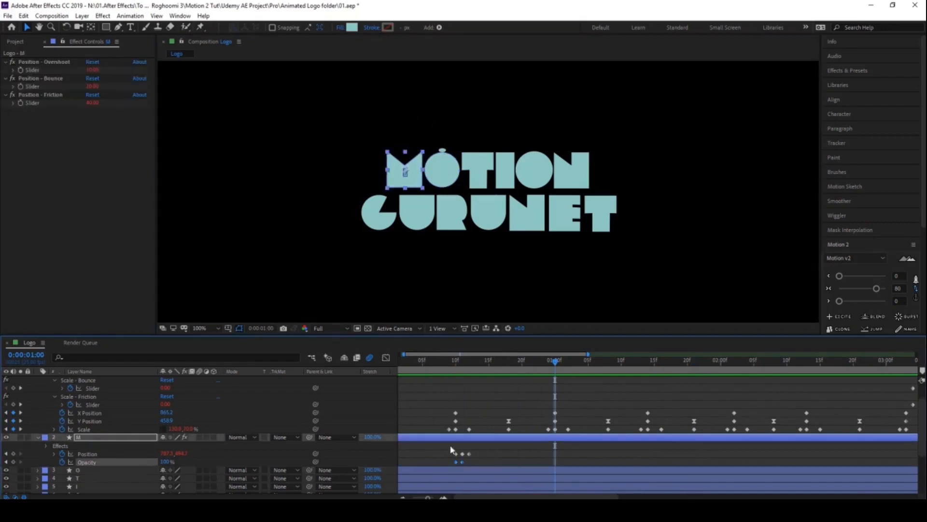
key("ctrl+c")
left_click(503, 471)
key("ctrl+v")
key("u")
left_click_drag(556, 363, 563, 364)
key("j")
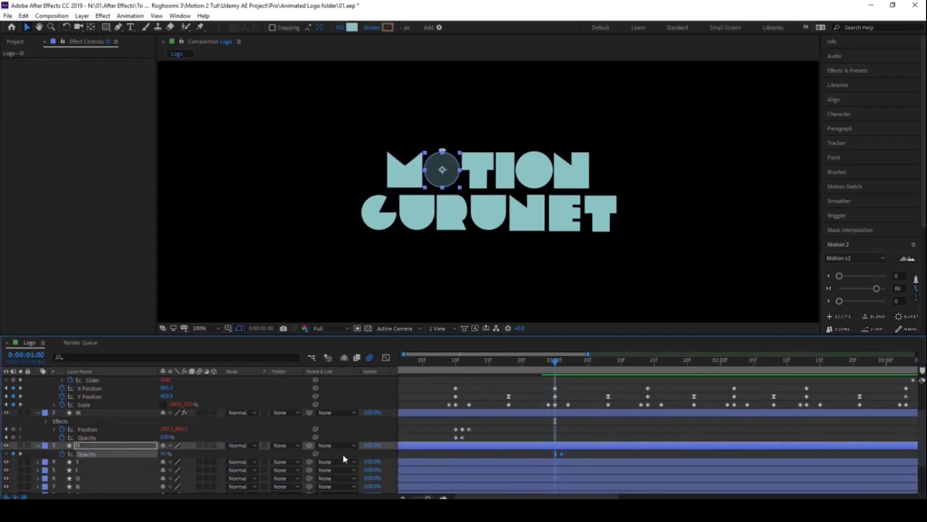
Step: Keyframe the first O's Position at 0:00:01:00, 10 px lower at 0:00:01:01, and at its starting height again at 0:00:01:02
key("shift+p")
left_click(63, 453)
key("k")
left_click(187, 454)
type("505")
key("Return")
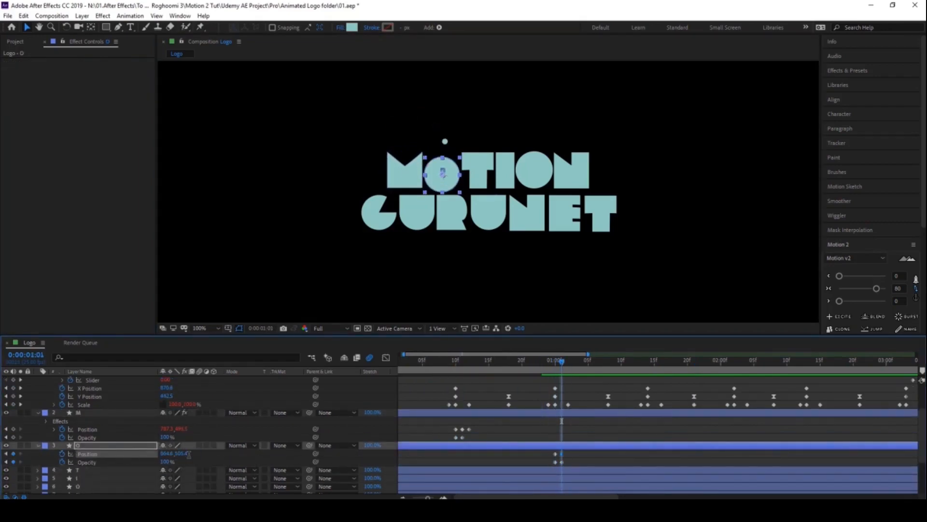
key("k")
left_click(555, 454)
key("ctrl+c")
key("ctrl+v")
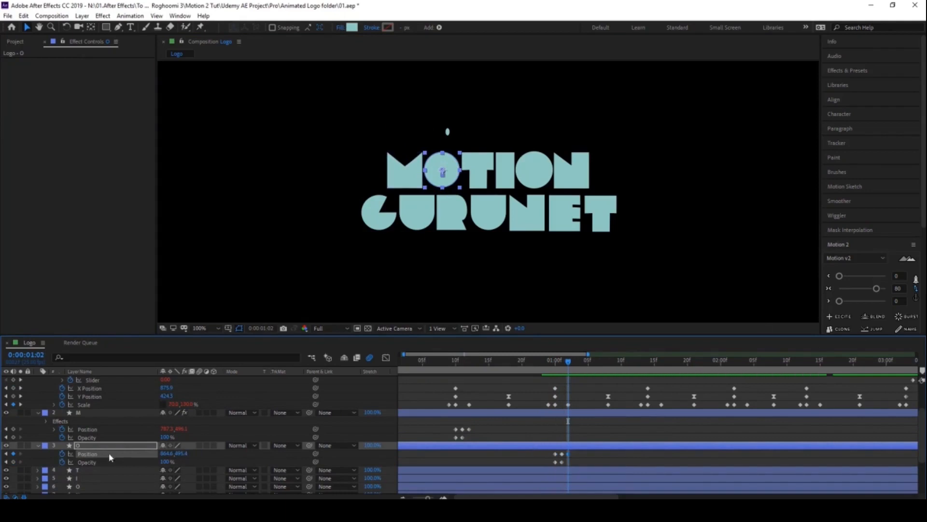
Step: Apply Excite to the first O's Position with an Overshoot of 10 and a Bounce of 20, and preview both letters
left_click(839, 316)
left_click(450, 360)
key("space")
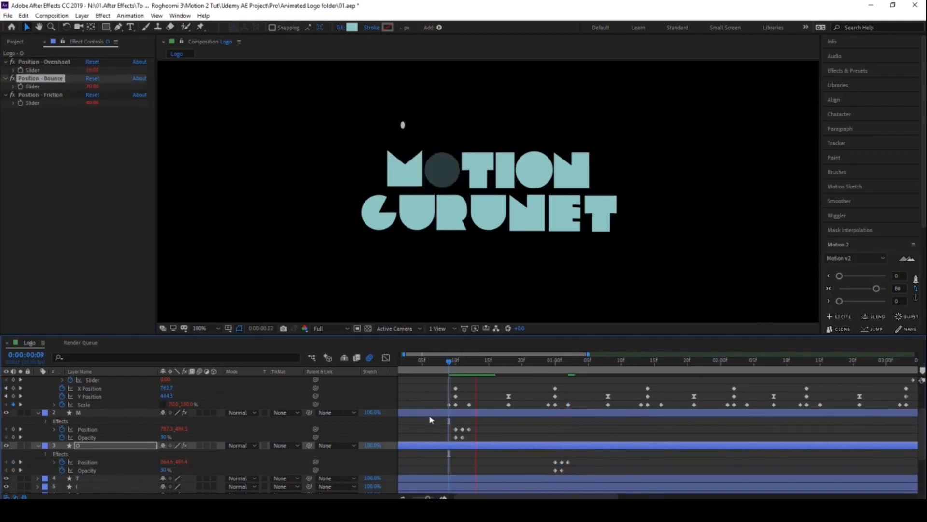
key("space")
Step: Copy the first O's two Opacity keyframes onto the T layer of MOTION at 0:00:01:14
left_click(478, 169)
left_click_drag(616, 490, 530, 428)
key("t")
left_click_drag(555, 363, 562, 364)
left_click_drag(487, 400, 464, 407)
key("ctrl+c")
key("ctrl+v")
key("ctrl+z")
left_click(546, 410)
key("ctrl+v")
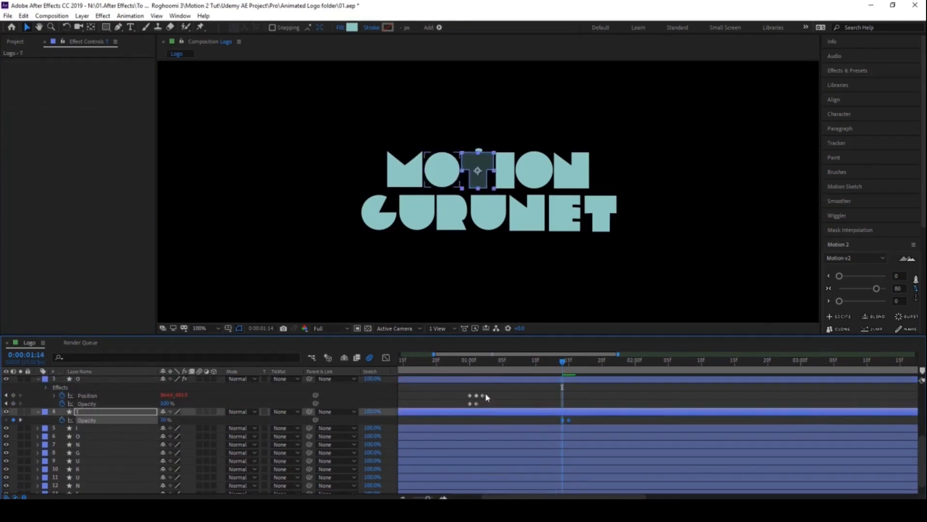
Step: Keyframe the T's Position at 0:00:01:14, 10 px lower at 0:00:01:15, and at its starting height again at 0:00:01:16
key("p")
key("alt+shift+p")
key("u")
key("u")
key("Page_Down")
left_click(185, 420)
type("+")
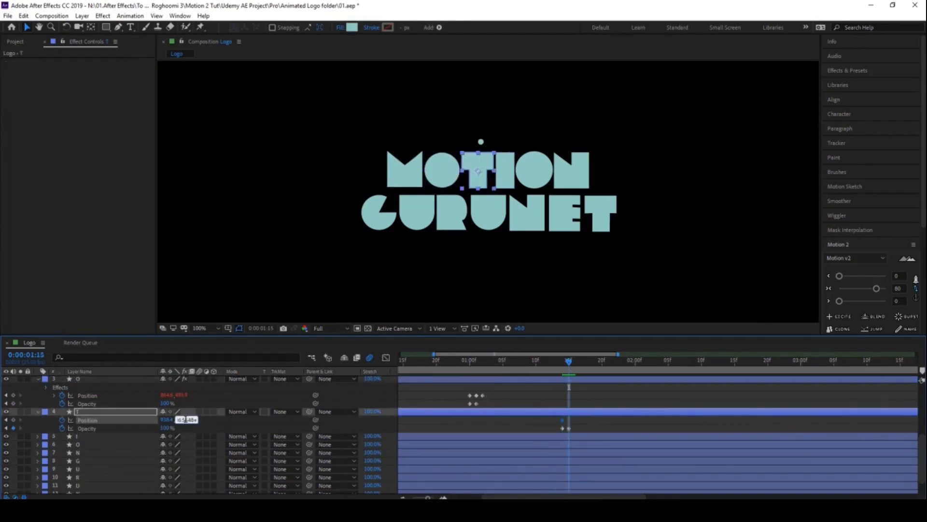
type("10")
key("Return")
key("Page_Down")
left_click(562, 421)
key("ctrl+c")
key("ctrl+v")
Step: Apply Excite to the T's Position keyframes, with Overshoot set to 10 and Bounce to 20
left_click(839, 316)
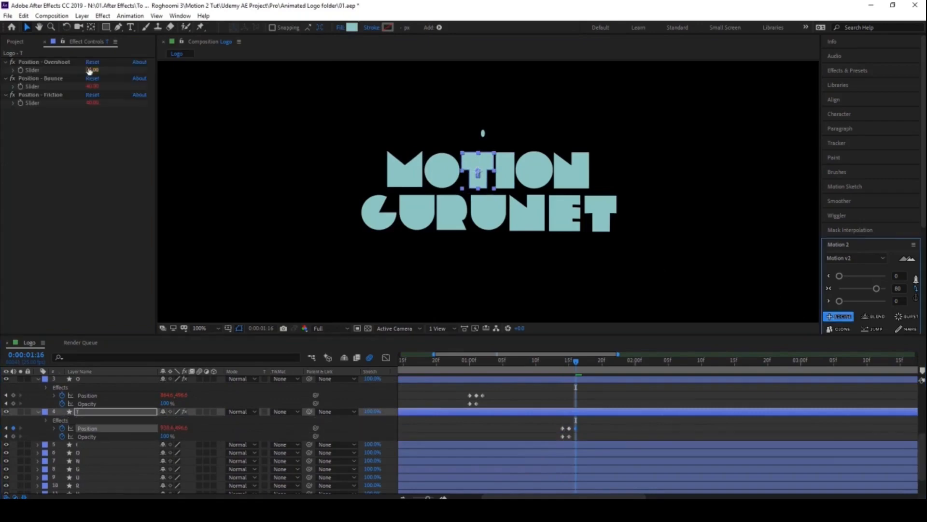
left_click(90, 71)
type("10")
key("Tab")
type("20")
key("Return")
Step: Copy the T's Opacity keyframes onto the I layer at 0:00:02:02, where the dot lands on it
left_click_drag(465, 363, 650, 387)
key("ctrl+Down")
left_click_drag(647, 408, 573, 379)
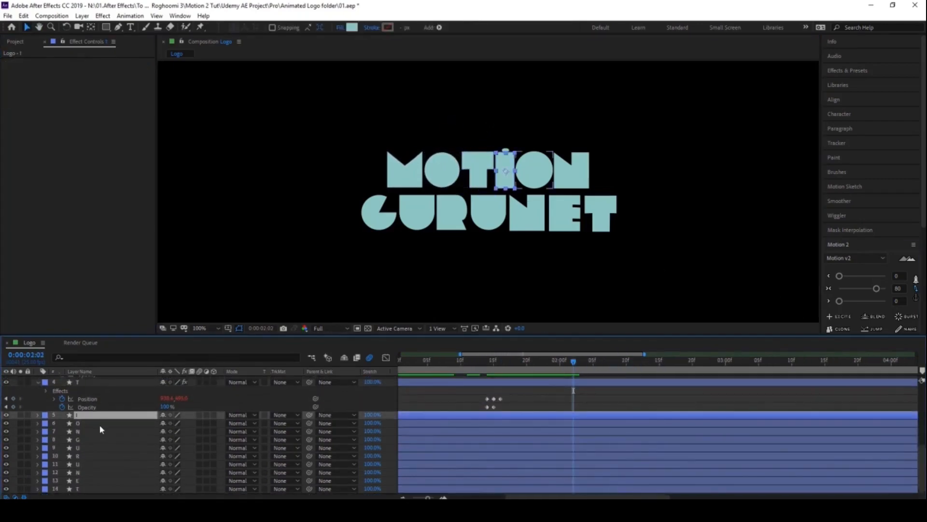
left_click(97, 408)
key("ctrl+c")
left_click(107, 416)
key("ctrl+v")
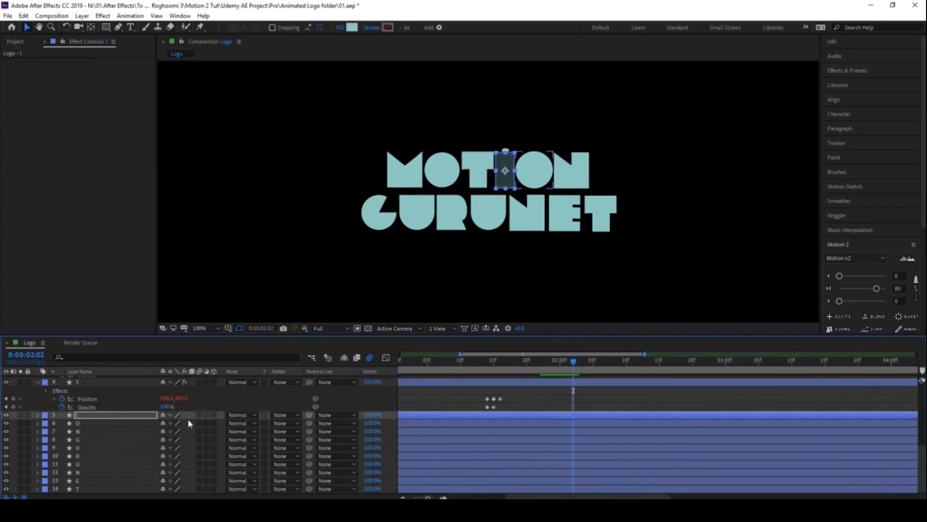
Step: Keyframe the I's Position at 0:00:02:02, 10 px lower at 0:00:02:03, and at its starting height again at 0:00:02:04
key("p")
key("shift+t")
left_click(60, 423)
key("Page_Down")
left_click(181, 423)
type("510")
key("Return")
key("Page_Down")
left_click(573, 423)
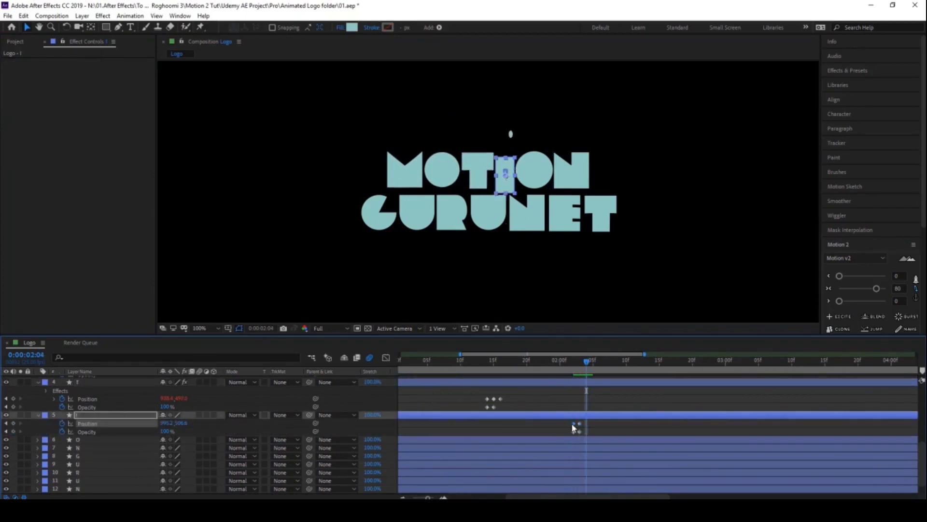
key("ctrl+c")
key("ctrl+v")
Step: Apply Excite to the I's Position keyframes, with Overshoot set to 10 and Bounce to 20
left_click(839, 316)
left_click(92, 70)
type("10")
key("Tab")
type("20")
Step: Copy the I's Opacity keyframes onto the second O layer of MOTION at 0:00:02:13
left_click(670, 448)
left_click_drag(669, 448, 568, 423)
key("t")
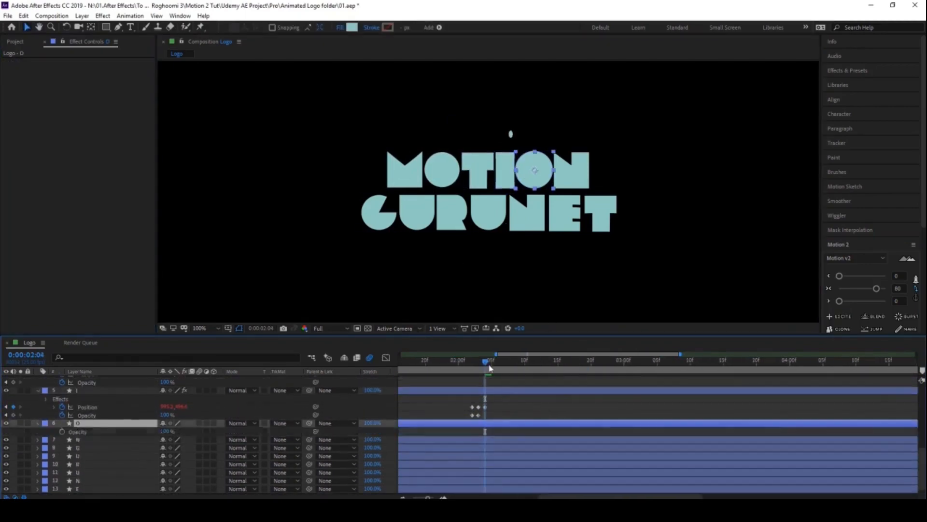
left_click_drag(488, 366, 549, 375)
left_click(87, 416)
key("ctrl+c")
left_click(114, 423)
key("ctrl+v")
Step: Keyframe the second O's Position at 0:00:02:13, and set its Y value to 505.4 one frame further on, at 0:00:02:14
key("p")
left_click(62, 431)
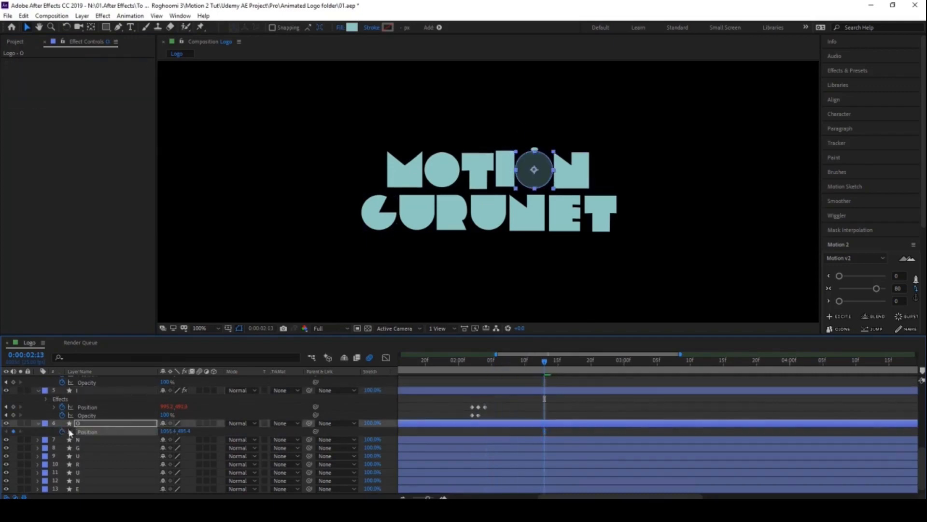
key("Page_Down")
left_click(182, 431)
type("505.4")
key("Return")
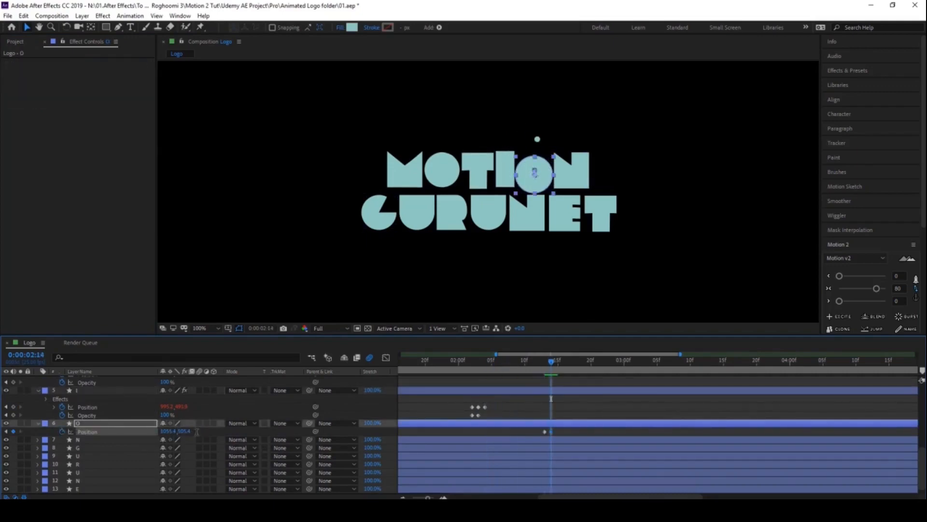
key("Page_Down")
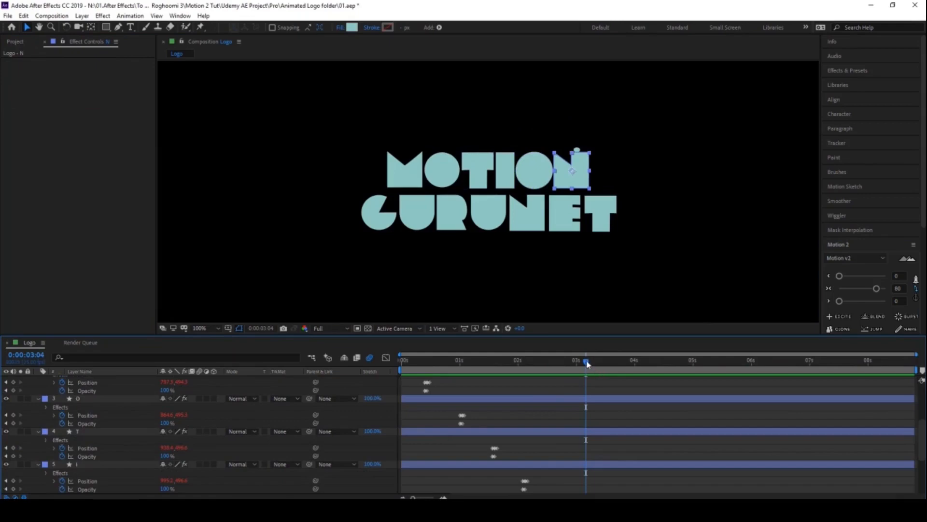
Step: Copy the second O's Opacity keyframes onto the N layer of MOTION at 0:00:03:03, where the dot lands on it
left_click_drag(586, 363, 584, 366)
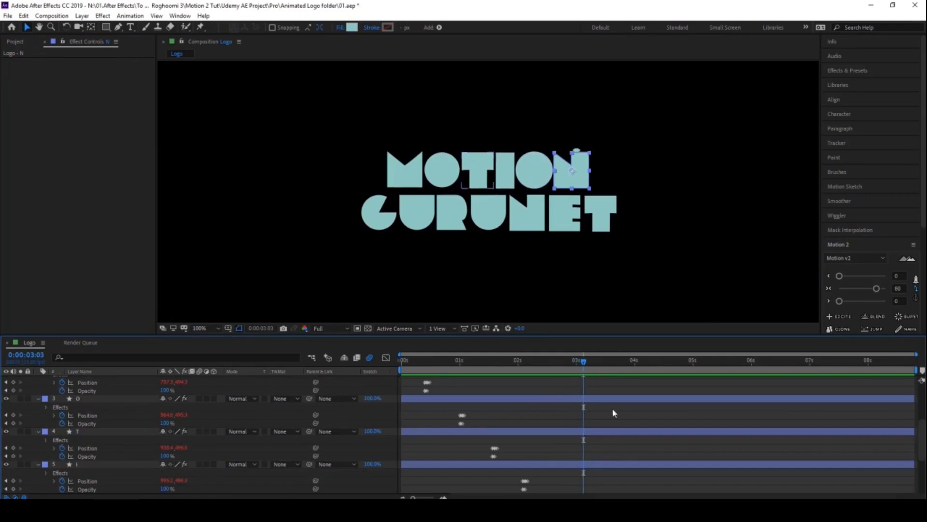
scroll(612, 464, "down", 4)
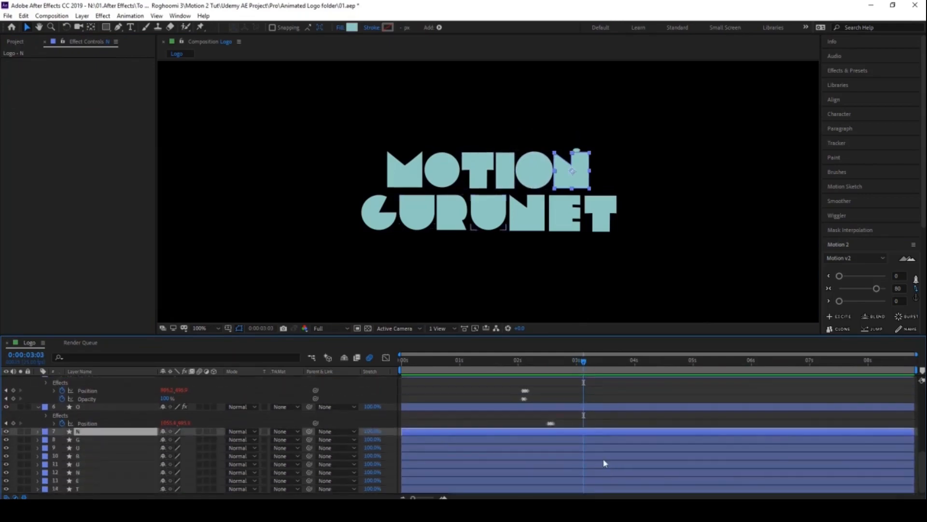
left_click(89, 414)
key("t")
left_click(83, 425)
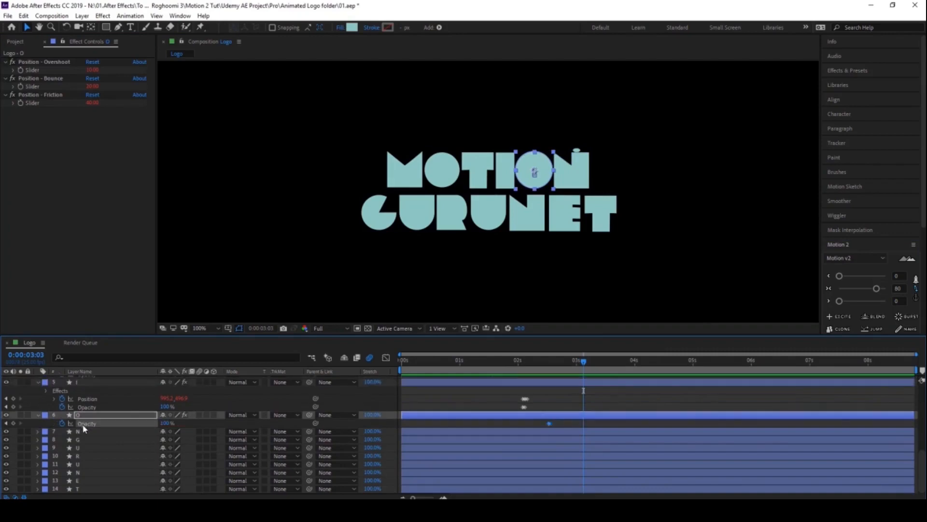
left_click(89, 432)
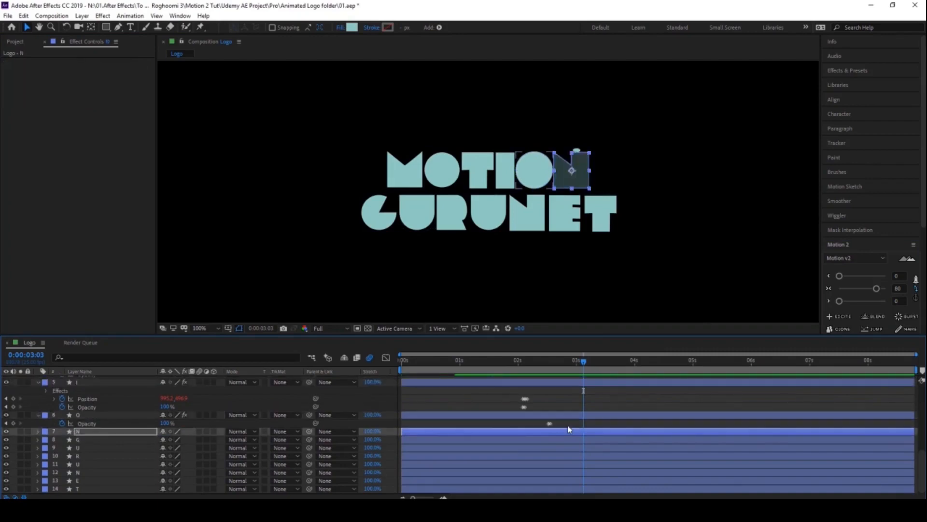
key("alt+shift+t")
Step: Move the current time to the Dot's last X Position keyframe at 0:00:05:00 and select the Dot layer
left_click_drag(583, 361, 676, 379)
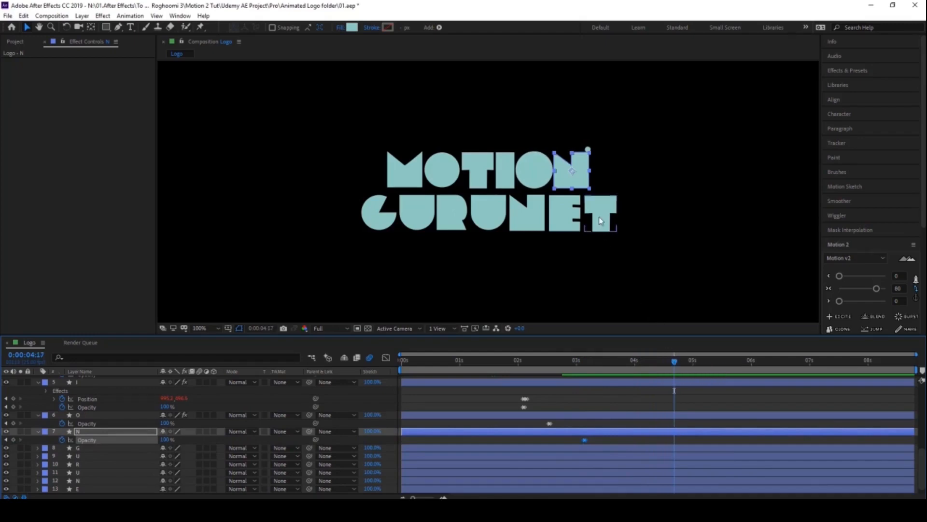
left_click_drag(676, 367, 699, 375)
left_click(590, 150)
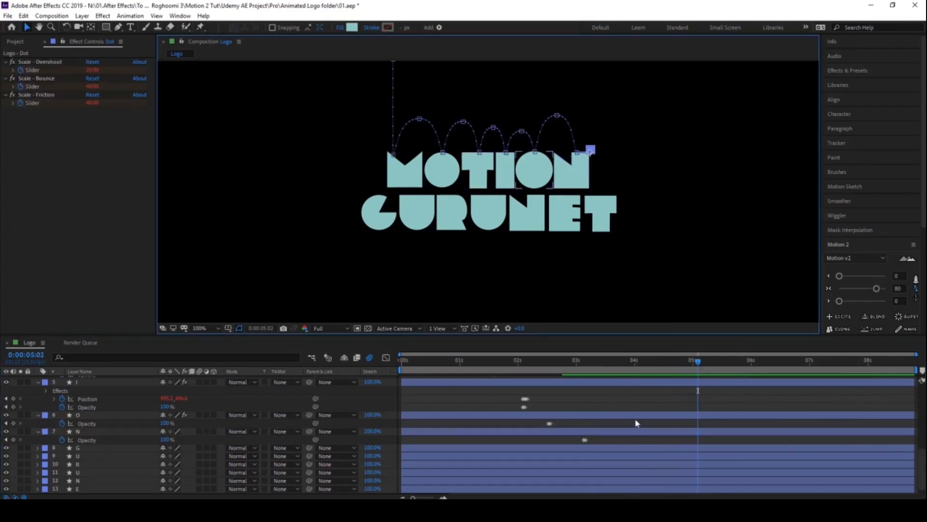
scroll(637, 425, "up", 5)
scroll(671, 417, "up", 3)
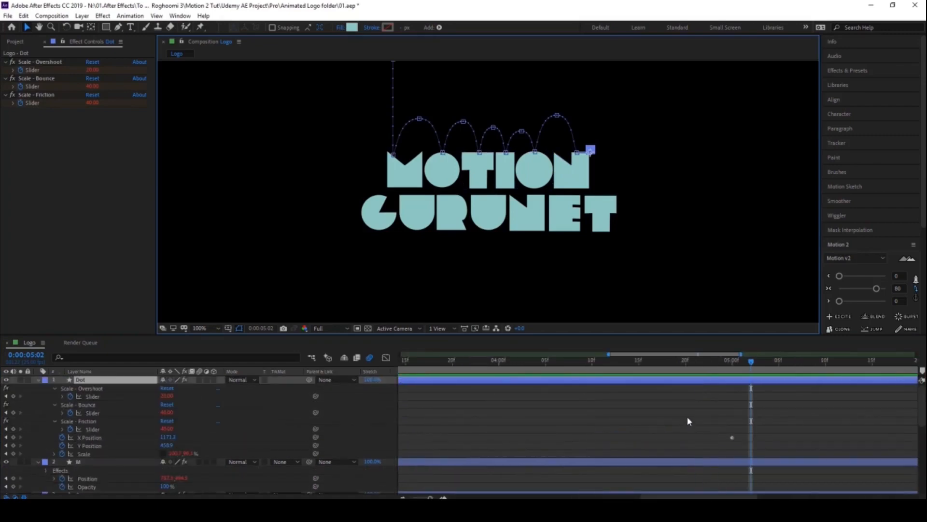
left_click_drag(734, 366, 733, 366)
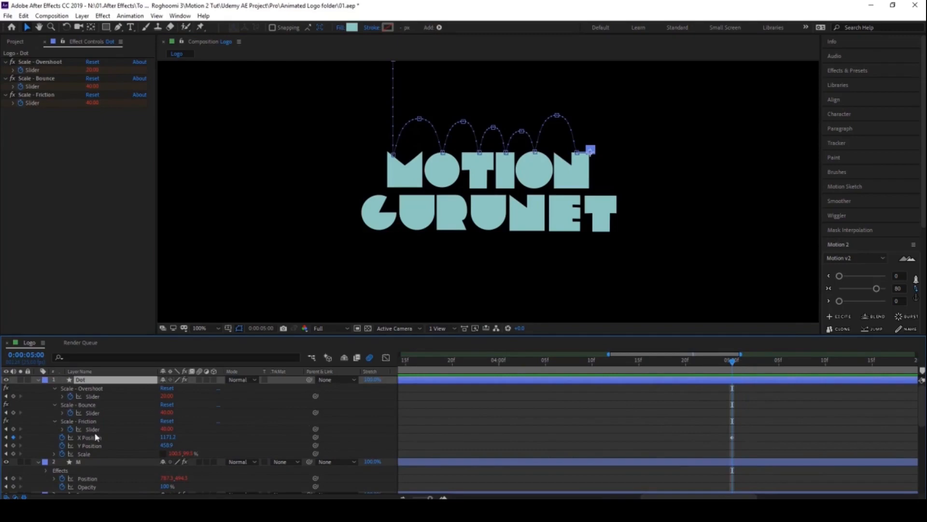
left_click(92, 447)
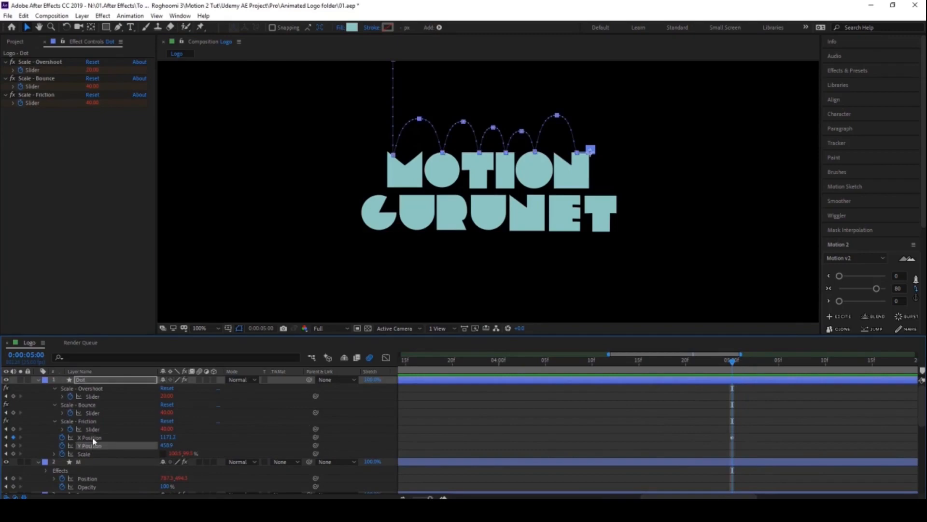
left_click(92, 437)
left_click(101, 381)
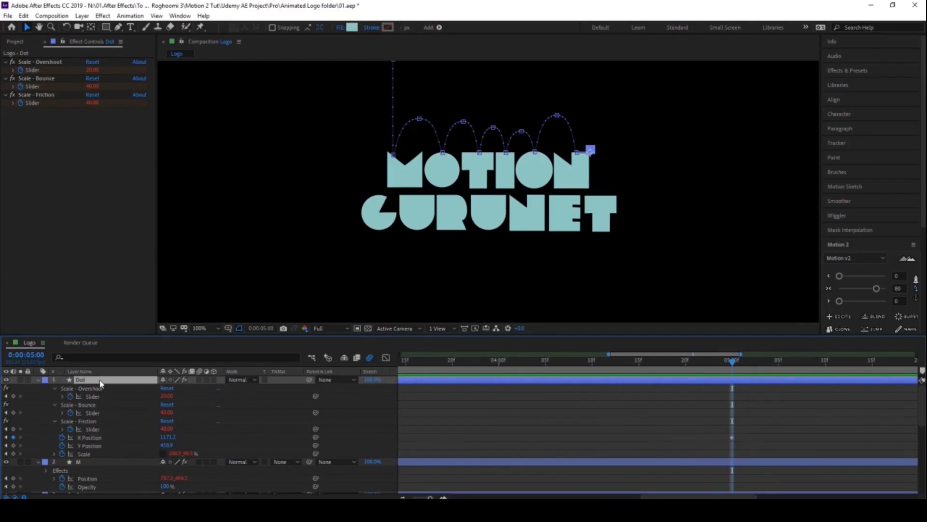
scroll(924, 298, "down", 5)
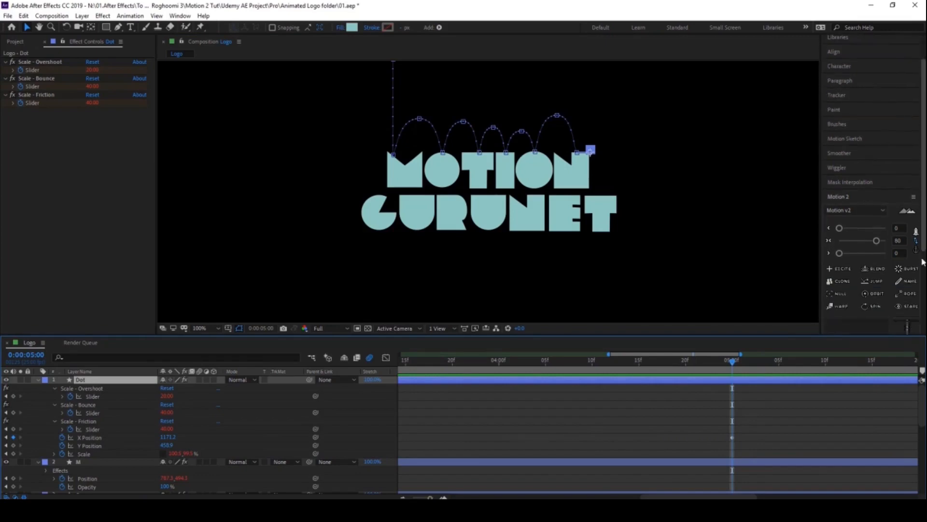
Step: Try parenting the Dot to a new null control with Motion 2's Null tool
left_click(842, 223)
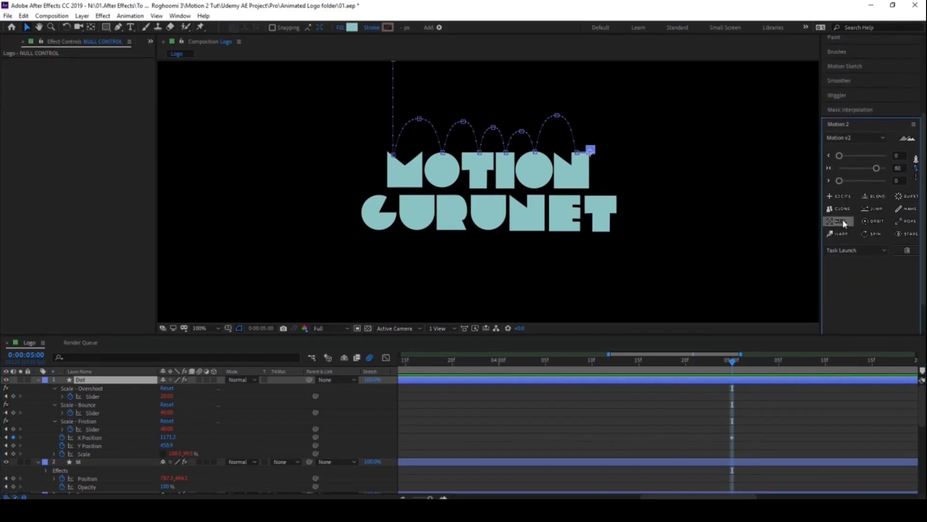
key("period")
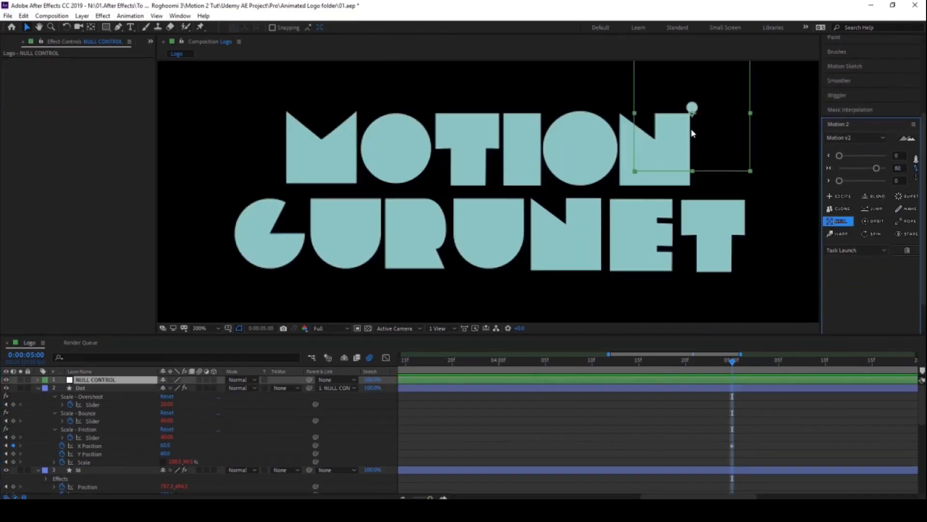
left_click_drag(666, 138, 525, 199)
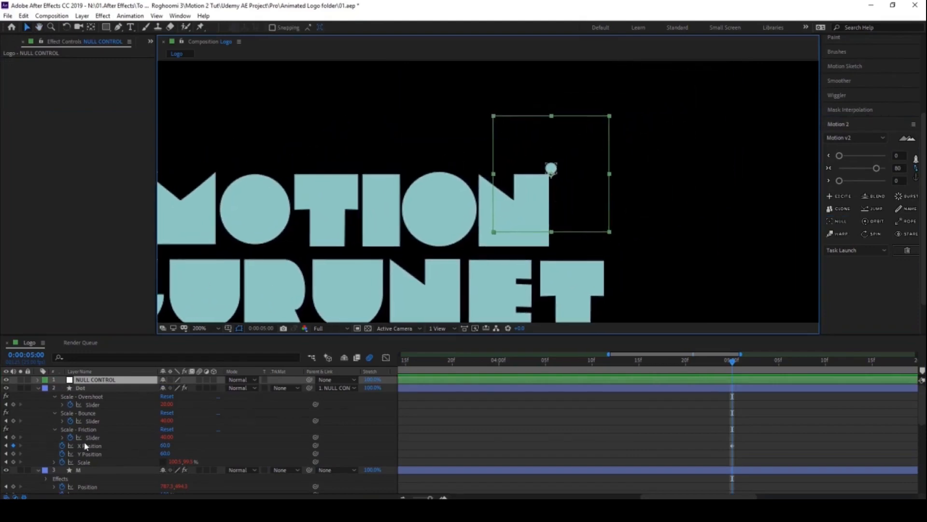
key("ctrl+z")
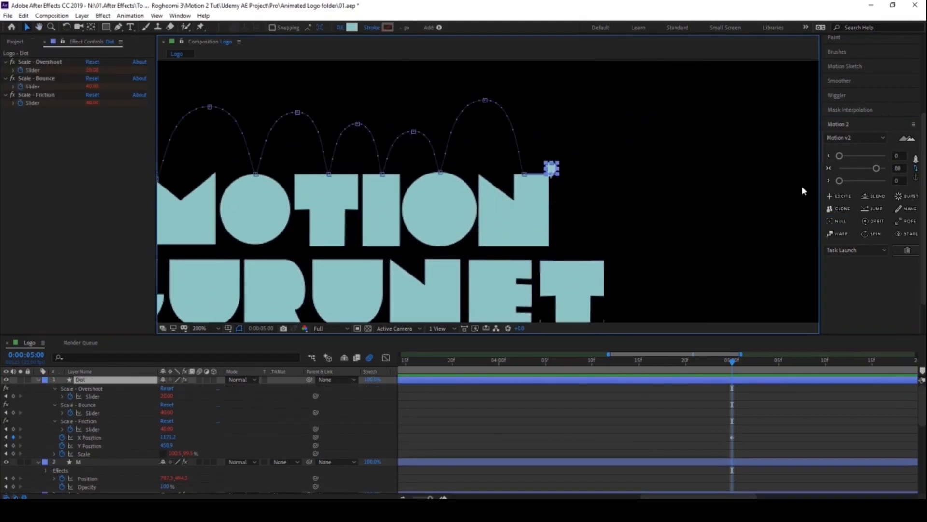
Step: Set the Null Size preference of Motion 2 to 20 and return to the Motion v2 tools
left_click(861, 140)
left_click(866, 158)
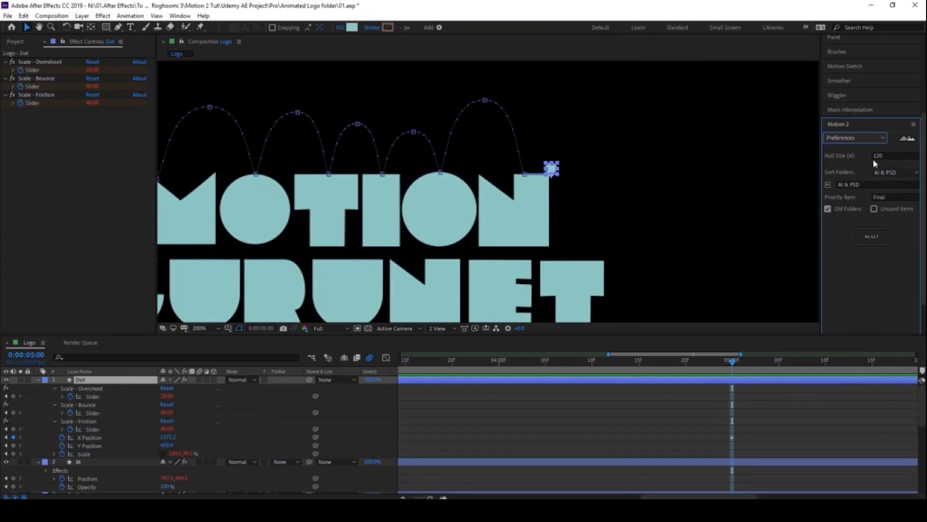
left_click(887, 154)
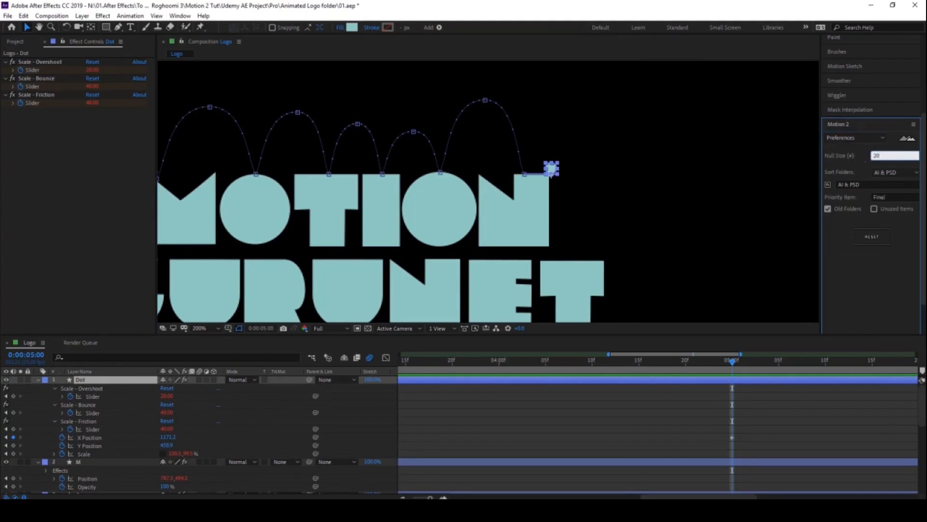
left_click(861, 138)
left_click(854, 147)
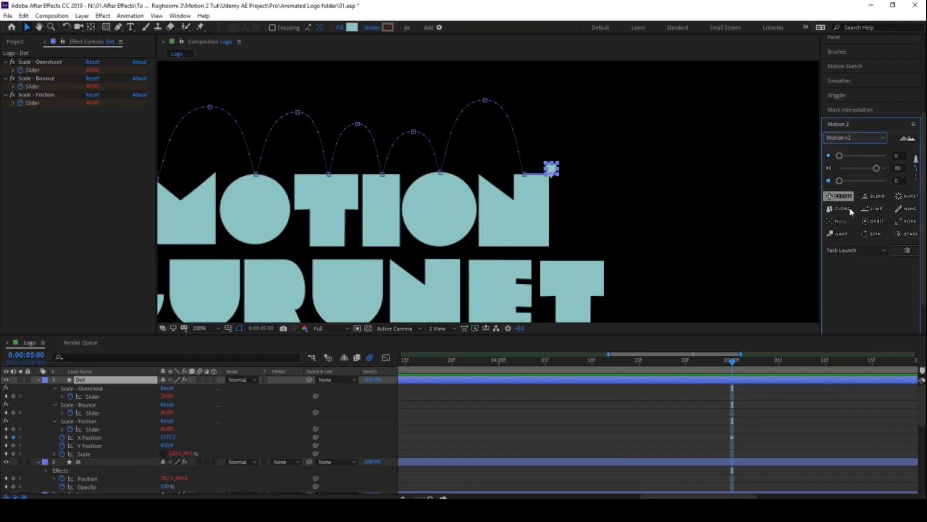
Step: Add a null control as the Dot's parent and keyframe the null's Position at 0:00:05:00
left_click(846, 222)
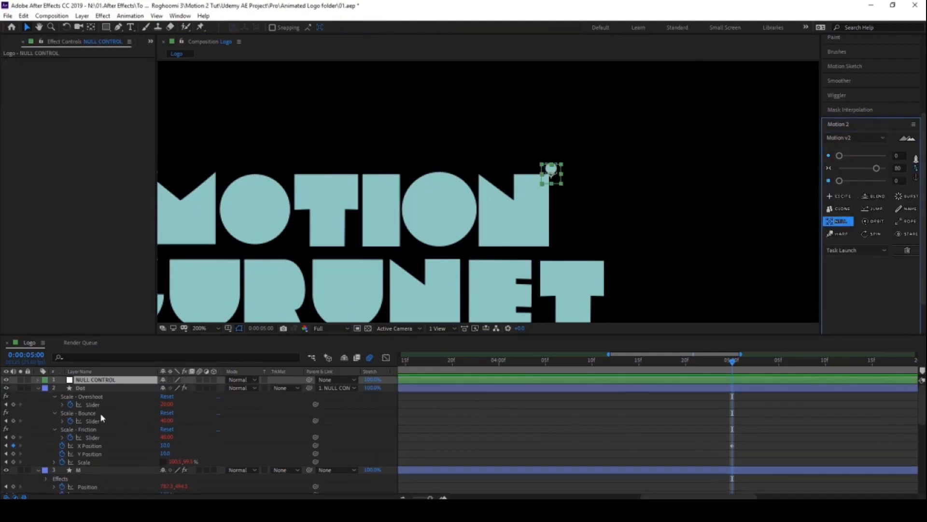
key("p")
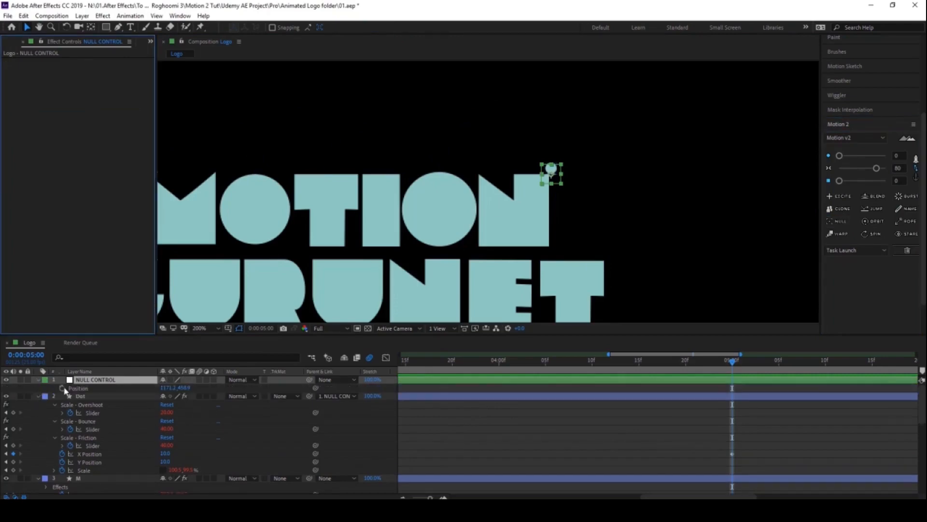
left_click(62, 388)
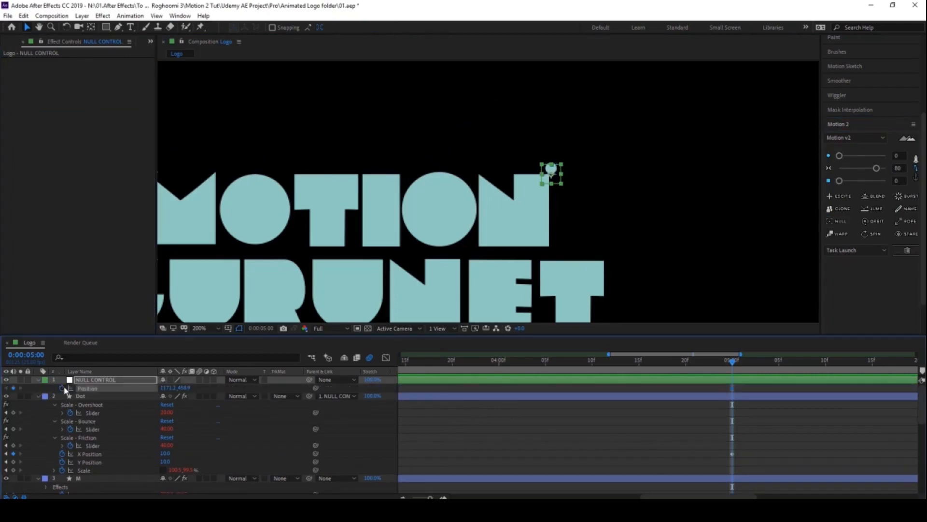
Step: Shift all of the Dot's X Position keyframes together until the value at 0:00:05:00 is 15
left_click(156, 455)
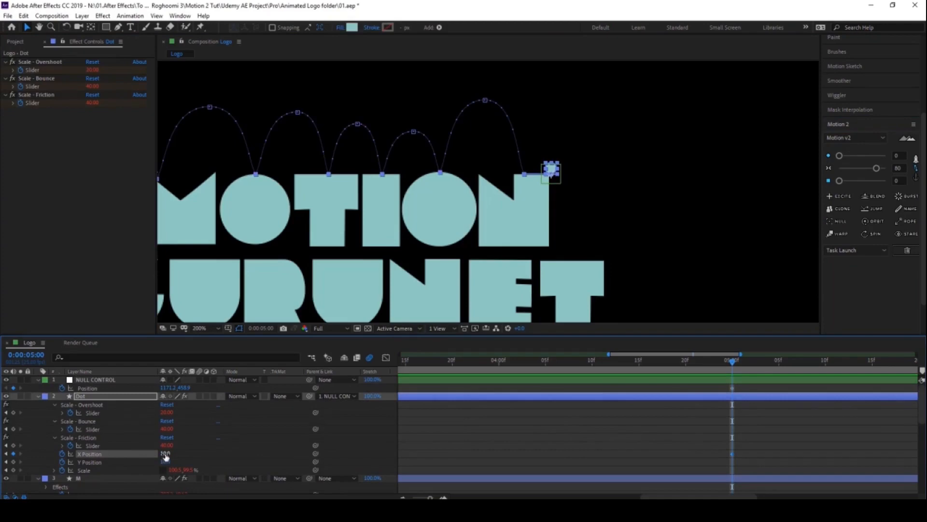
left_click(166, 454)
scroll(430, 213, "up", 3)
left_click_drag(646, 143, 284, 290)
left_click_drag(610, 189, 396, 210)
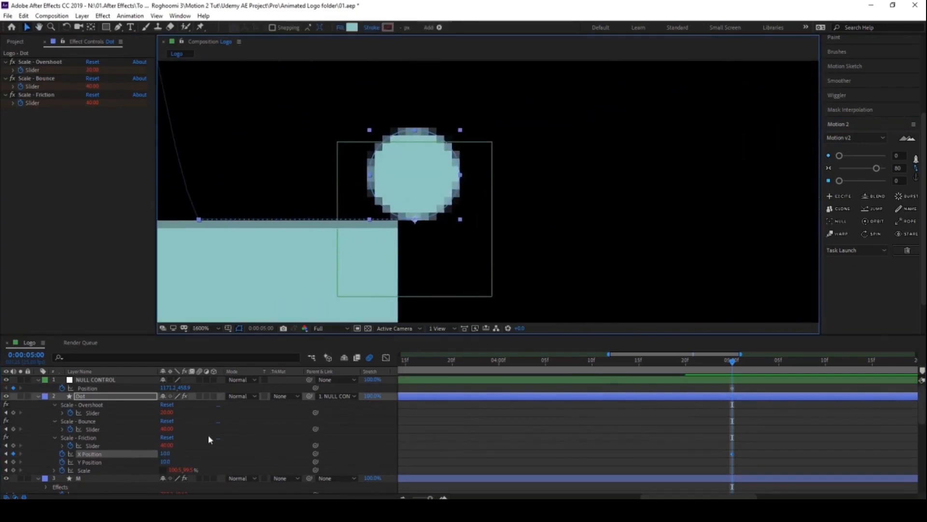
left_click(167, 454)
key("Up")
key("Up")
key("Up")
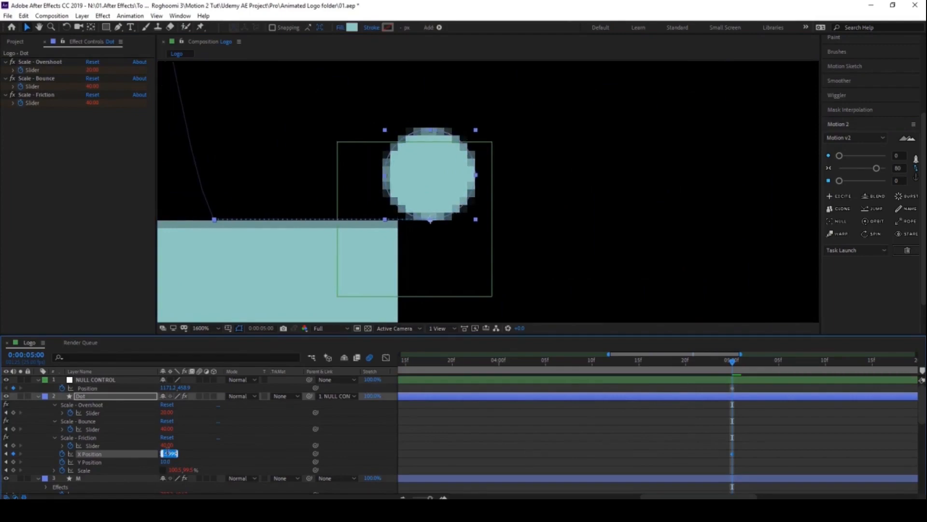
key("Up")
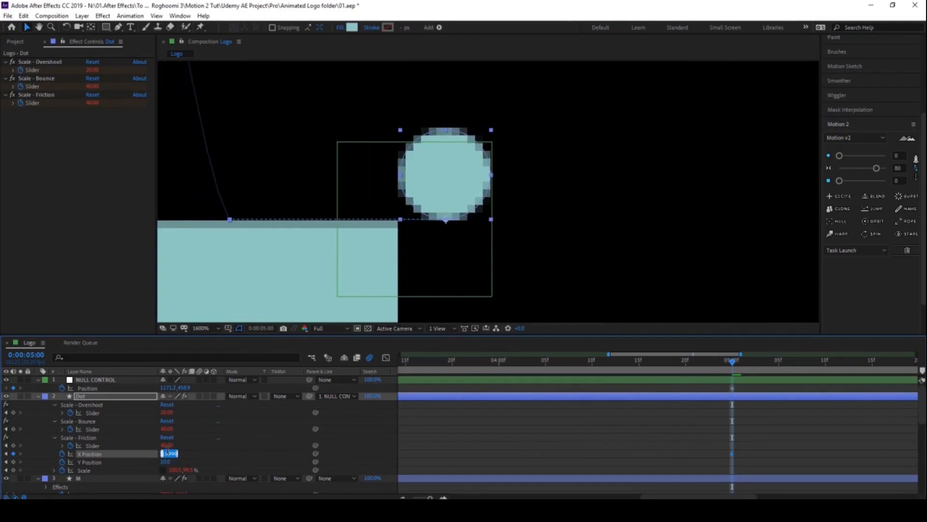
key("Up")
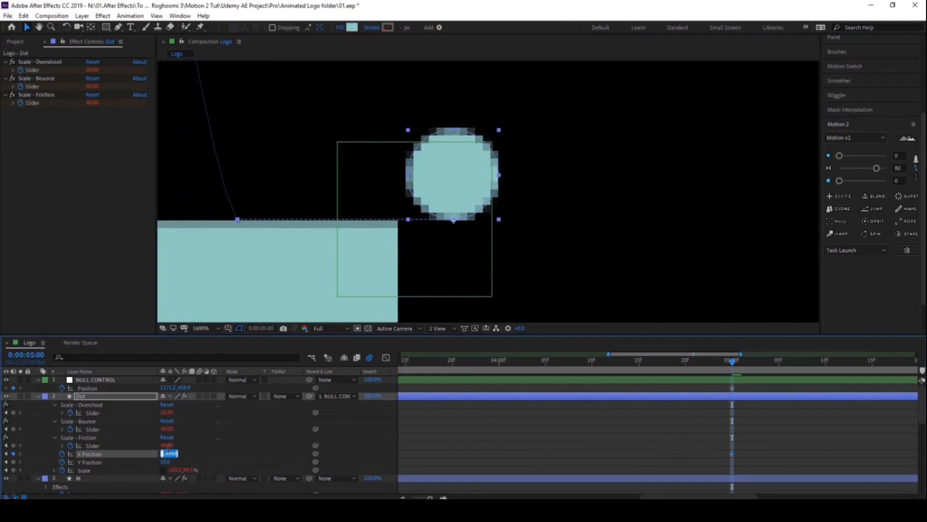
Step: Keyframe the null control's Position at 0:00:05:10 by moving it straight down to a Y of about 609, between the E and T
left_click(106, 381)
scroll(465, 202, "down", 6)
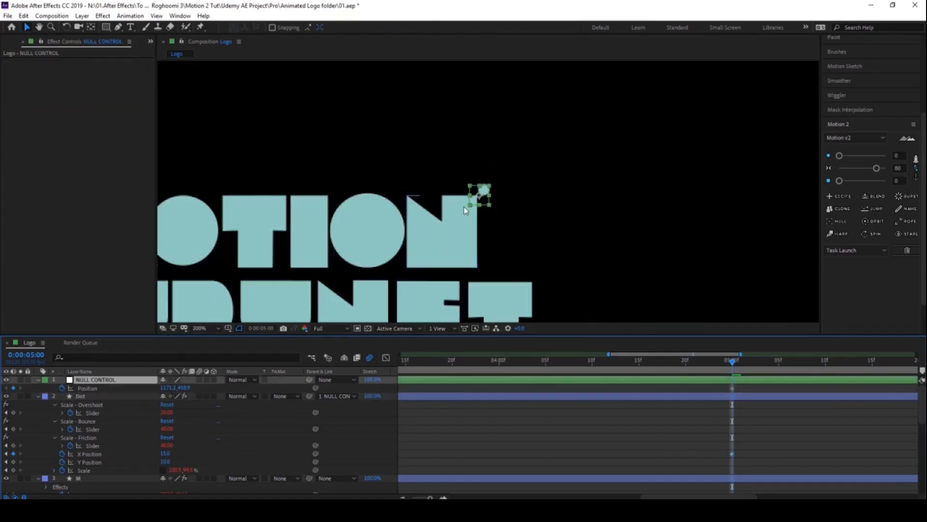
left_click(484, 201)
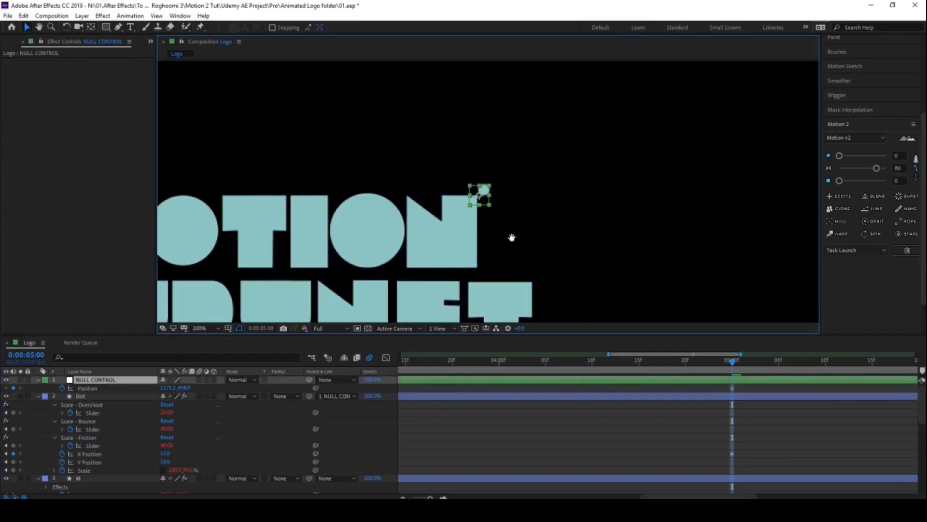
left_click_drag(511, 237, 444, 150)
key("comma")
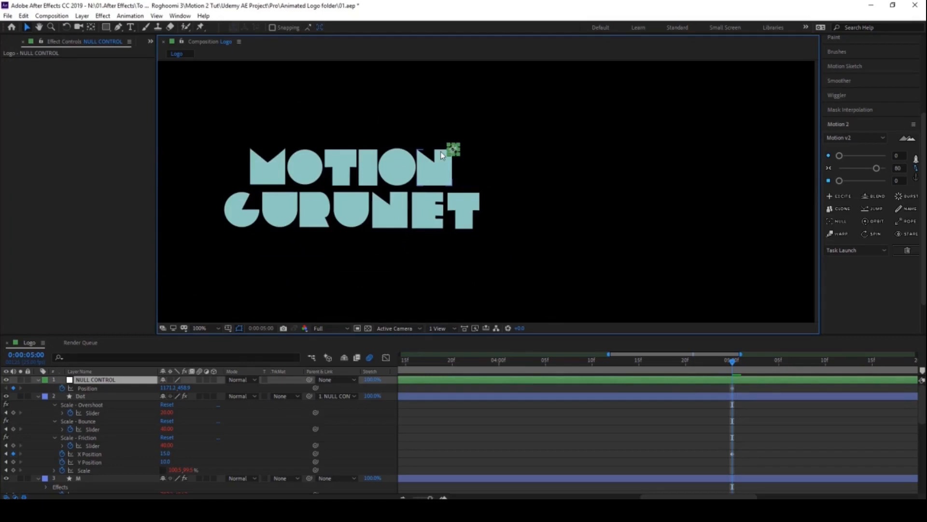
key("space")
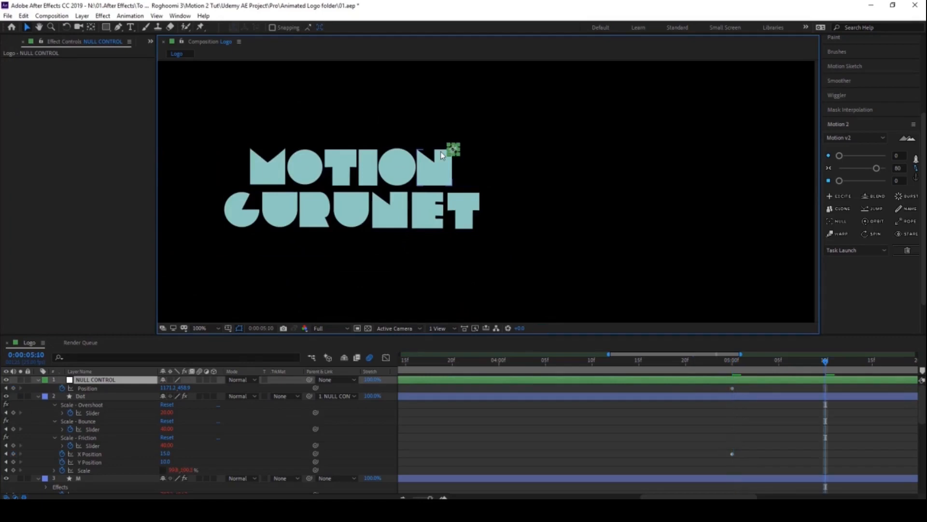
left_click_drag(455, 151, 454, 251)
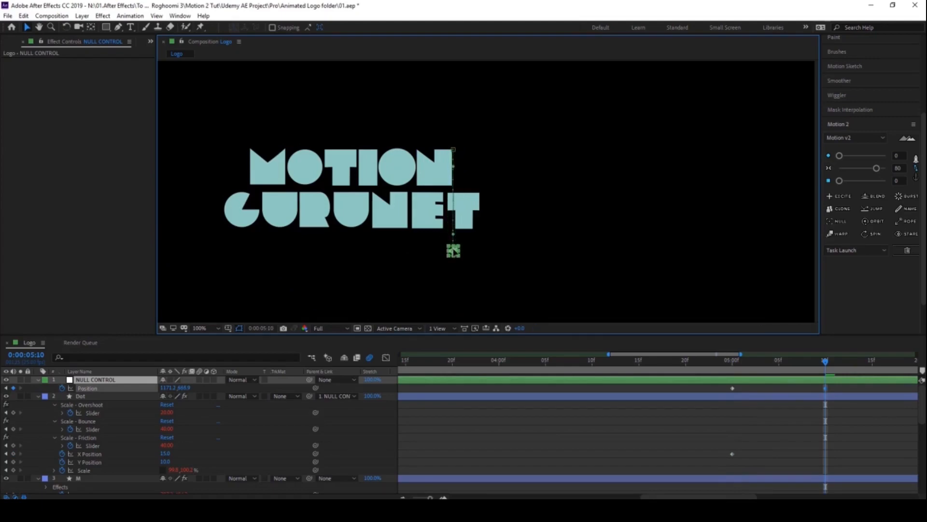
left_click_drag(454, 250, 453, 220)
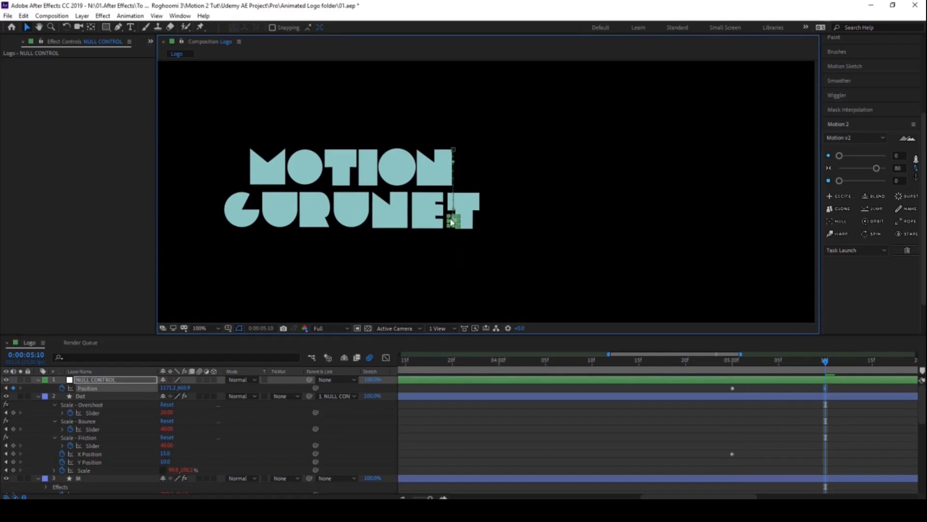
Step: Keyframe the null's Position at 0:00:05:20 to about 1310, 581 beyond the T, curving the path into a U below the T
key("shift+Page_Down")
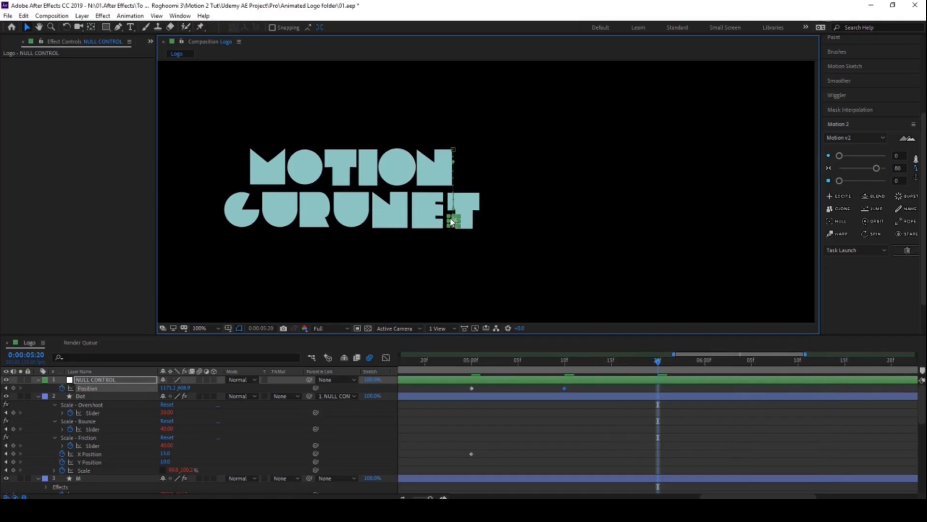
left_click_drag(456, 224, 513, 227)
key("period")
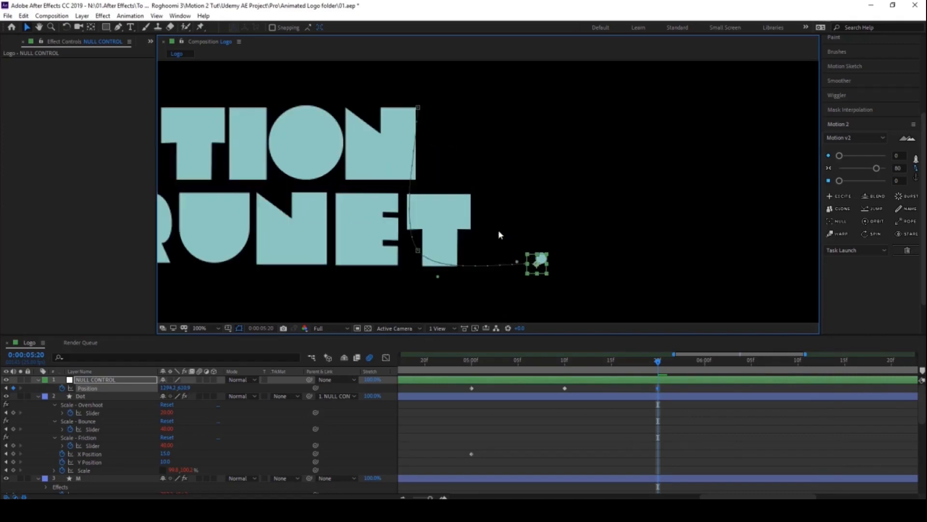
left_click_drag(518, 264, 498, 304)
left_click_drag(436, 278, 418, 292)
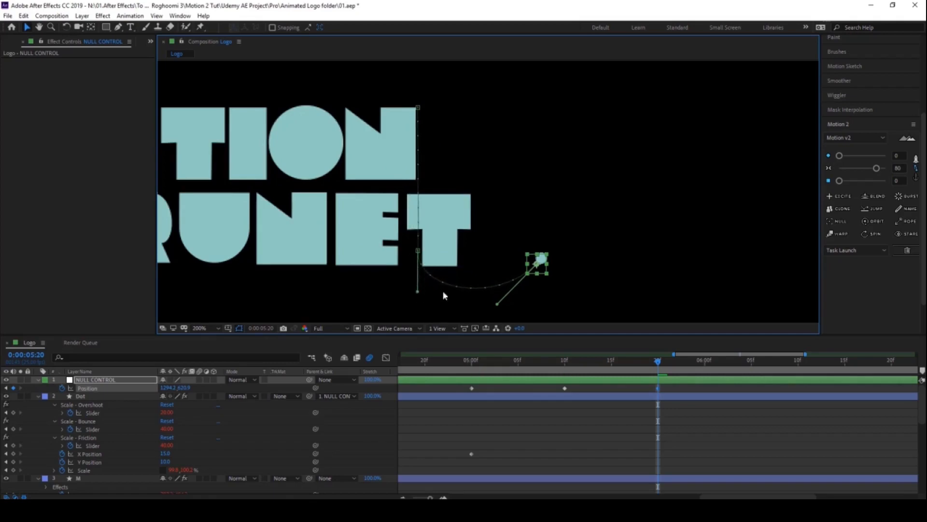
left_click_drag(497, 307, 514, 317)
left_click_drag(541, 269, 557, 230)
left_click_drag(530, 281, 531, 353)
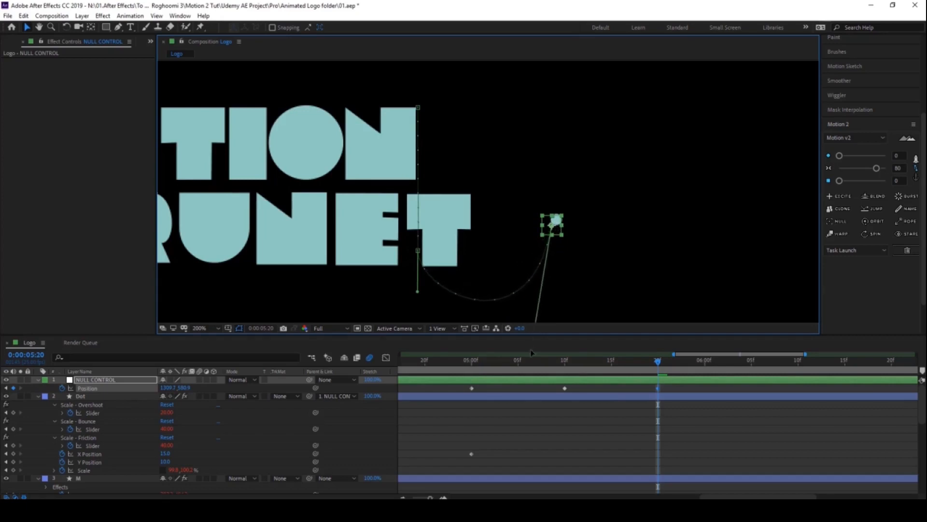
Step: Delay the null's 0:00:05:20 Position keyframe to 0:00:05:24
left_click_drag(666, 392, 676, 392)
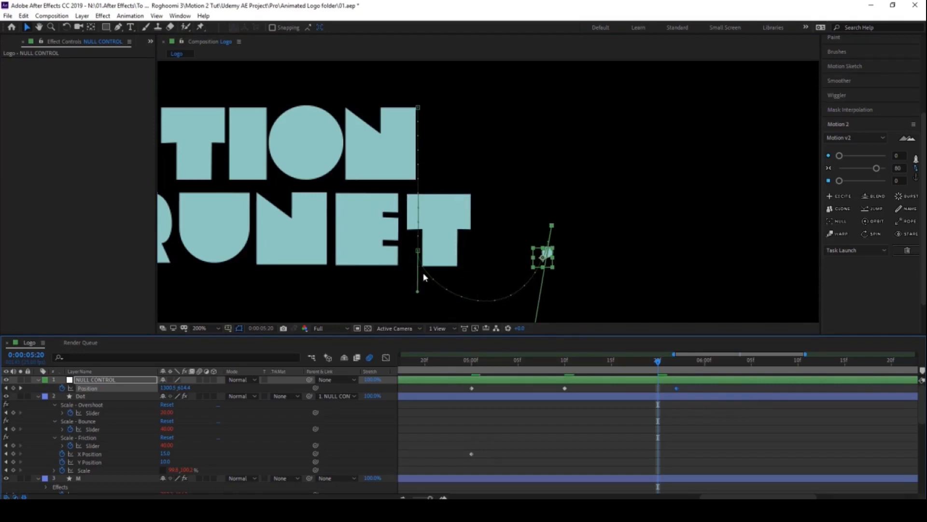
left_click_drag(678, 392, 694, 368)
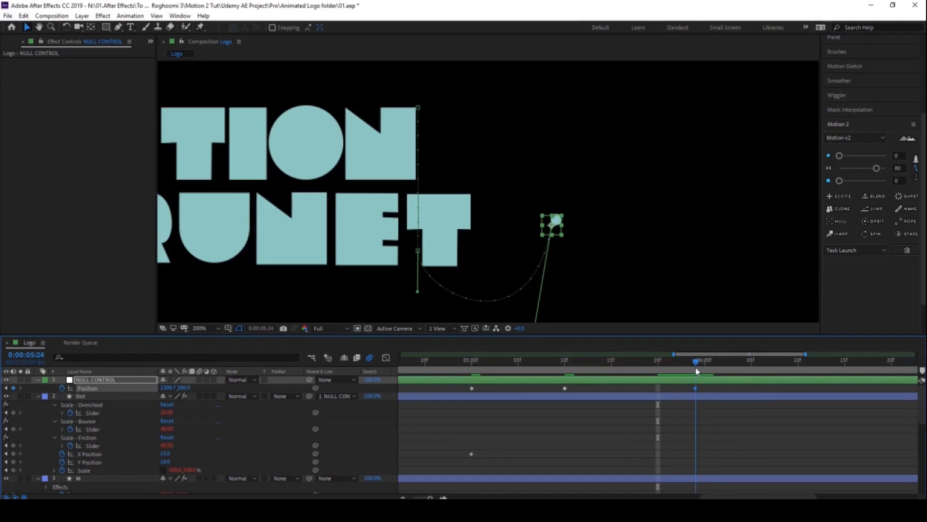
key("space")
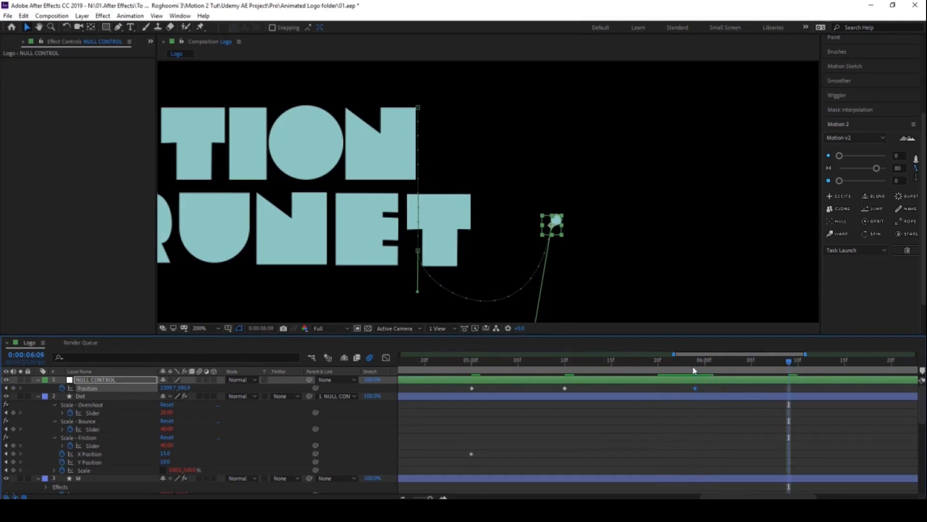
Step: Lower and widen the loop by moving the null to about 1345, 645 at 0:00:05:24 and lengthening the previous keyframe's downward handle
left_click_drag(577, 253, 557, 187)
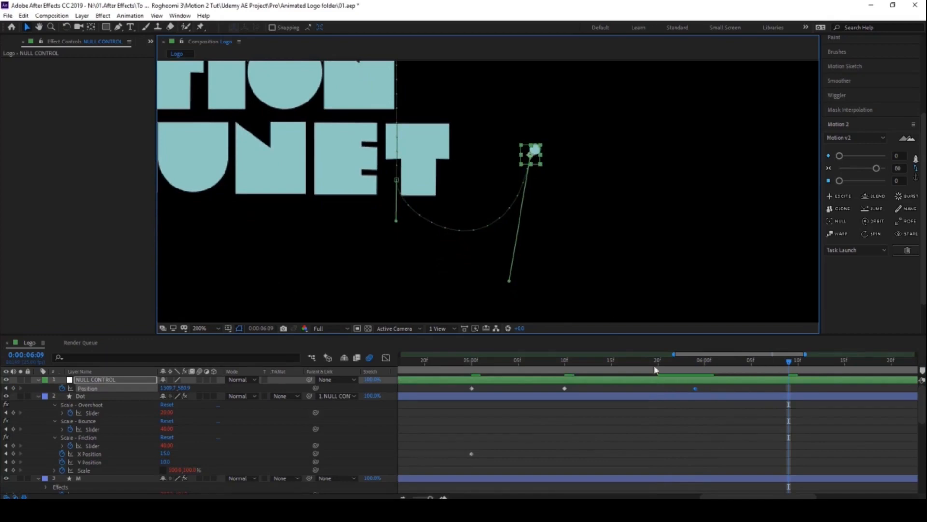
key("space")
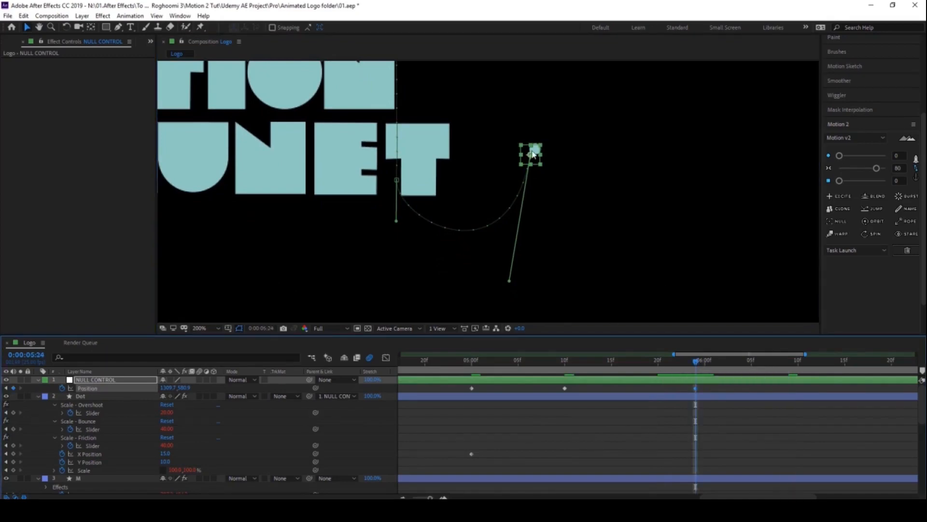
left_click_drag(532, 159, 532, 215)
left_click_drag(395, 224, 395, 293)
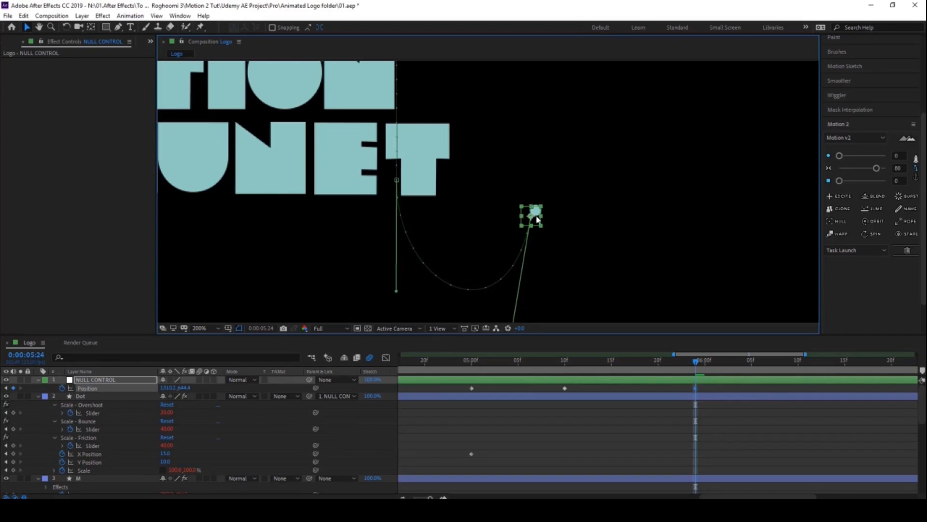
left_click_drag(537, 219, 570, 221)
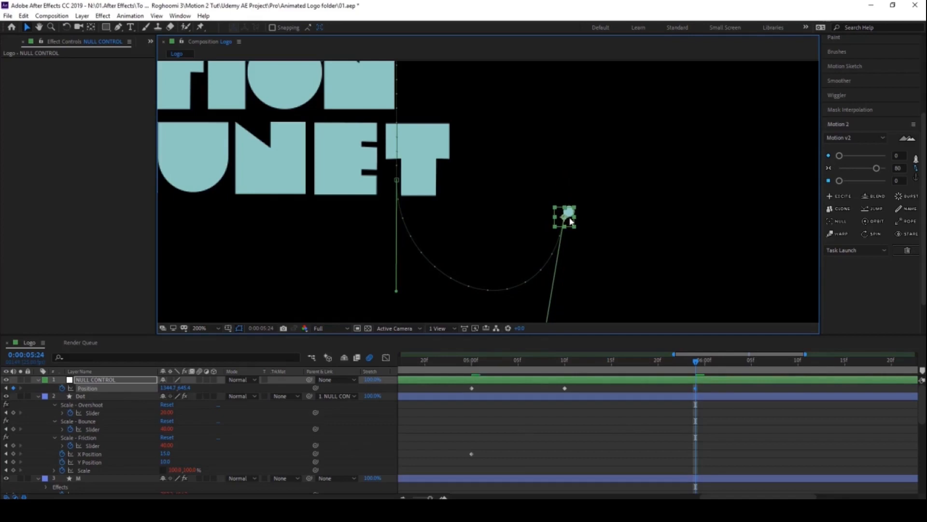
Step: Keyframe the null's Position at 0:00:06:09 to about 1244, 583 beside the T, pointing the previous keyframe's outgoing handle straight up
key("space")
left_click_drag(569, 221, 482, 163)
left_click_drag(569, 198, 564, 148)
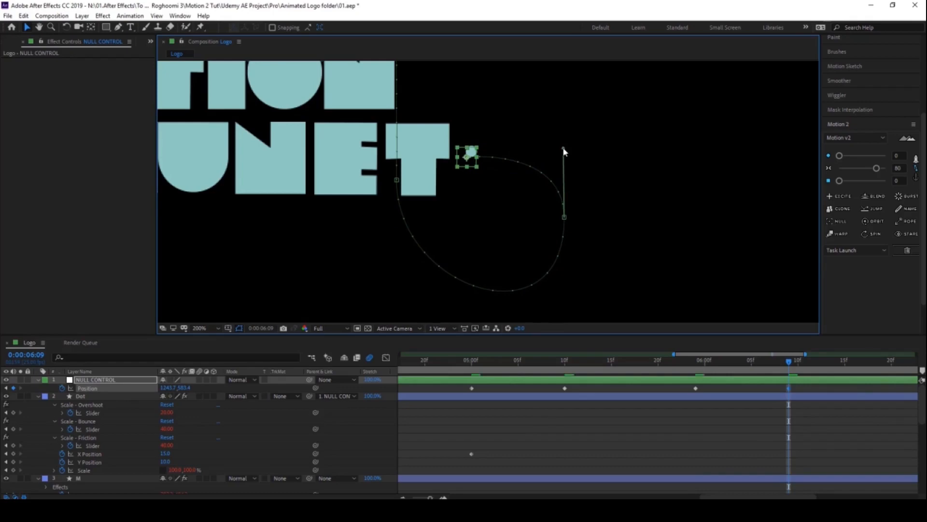
Step: Keyframe the null's Position at 0:00:06:19 by nudging it horizontally past the G to an X of about 674
scroll(444, 182, "down", 2)
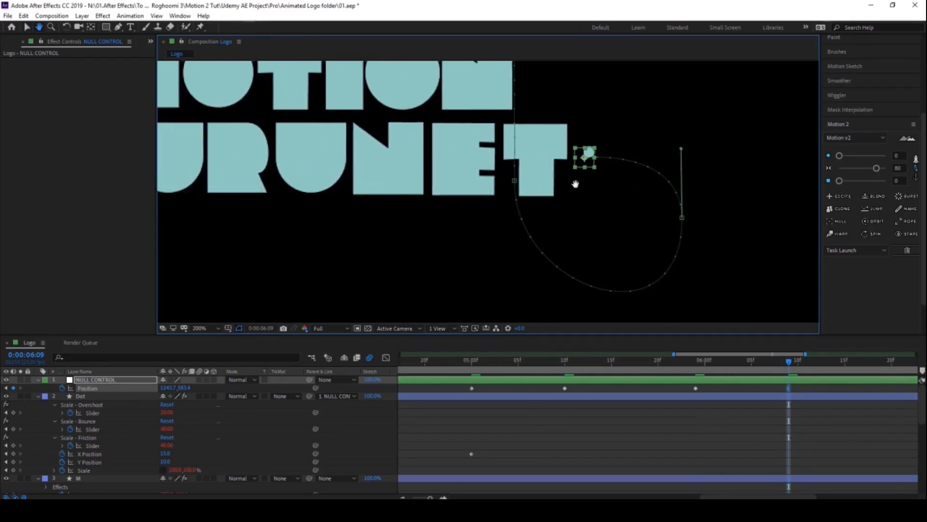
key("v")
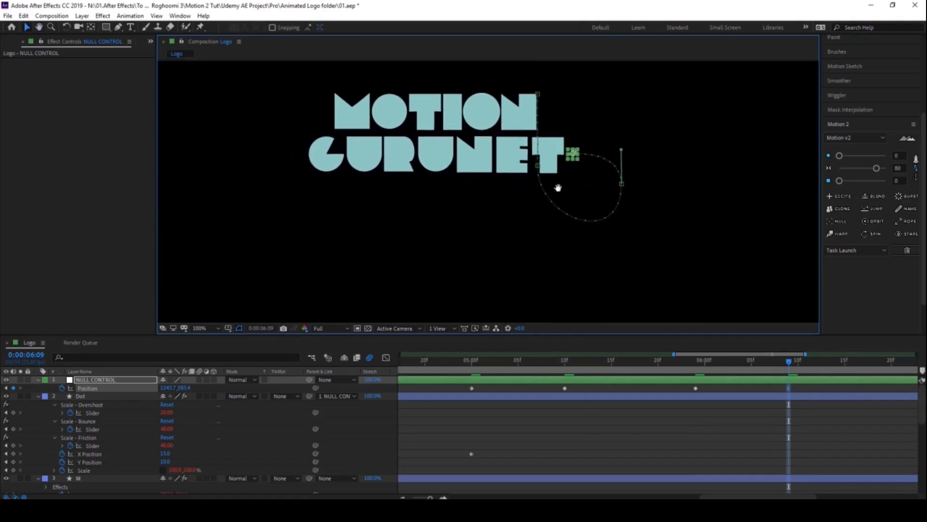
scroll(681, 416, "up", 3)
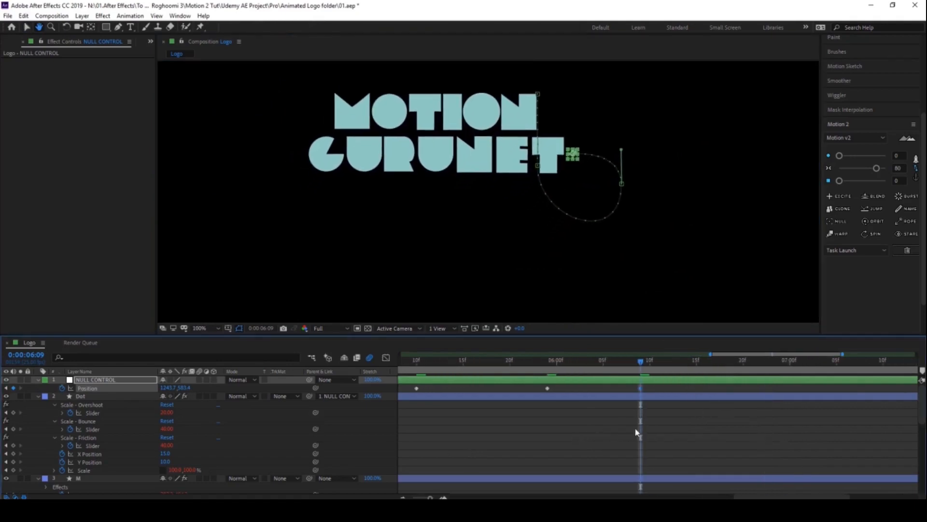
key("shift+Page_Down")
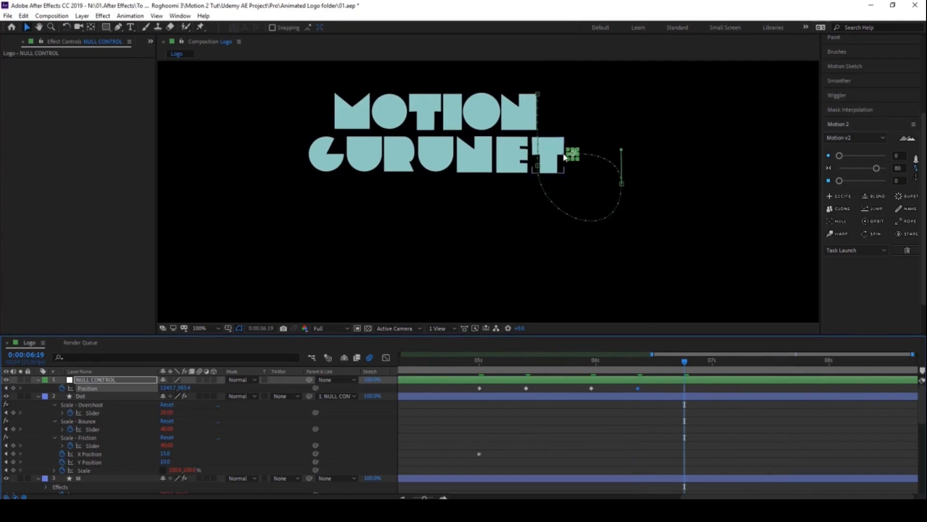
key("shift+Left")
key("shift+Left")
key("shift+Left")
key("shift+Left")
key("shift+Left")
key("shift+Left")
key("shift+Left")
key("shift+Left")
key("shift+Left")
key("shift+Left")
key("shift+Left")
key("shift+Left")
key("shift+Left")
key("shift+Left")
key("shift+Left")
key("shift+Left")
key("shift+Left")
key("shift+Left")
key("shift+Left")
key("shift+Left")
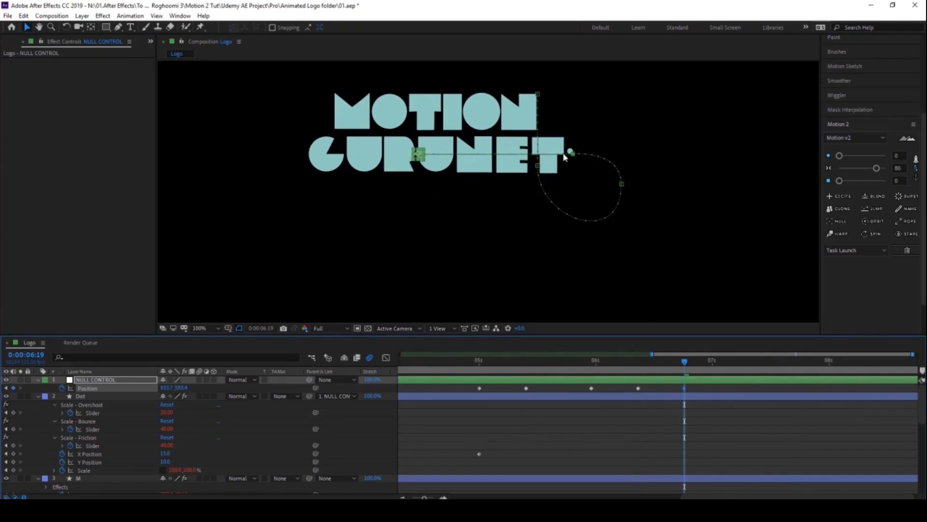
key("shift+Left")
key("shift+Left")
key("shift+Left")
key("shift+Left")
key("shift+Left")
key("shift+Left")
key("shift+Left")
key("shift+Left")
key("shift+Left")
key("shift+Left")
key("shift+Left")
key("shift+Left")
key("shift+Left")
key("shift+Left")
key("shift+Left")
key("shift+Left")
key("shift+Left")
key("shift+Left")
key("shift+Left")
key("shift+Left")
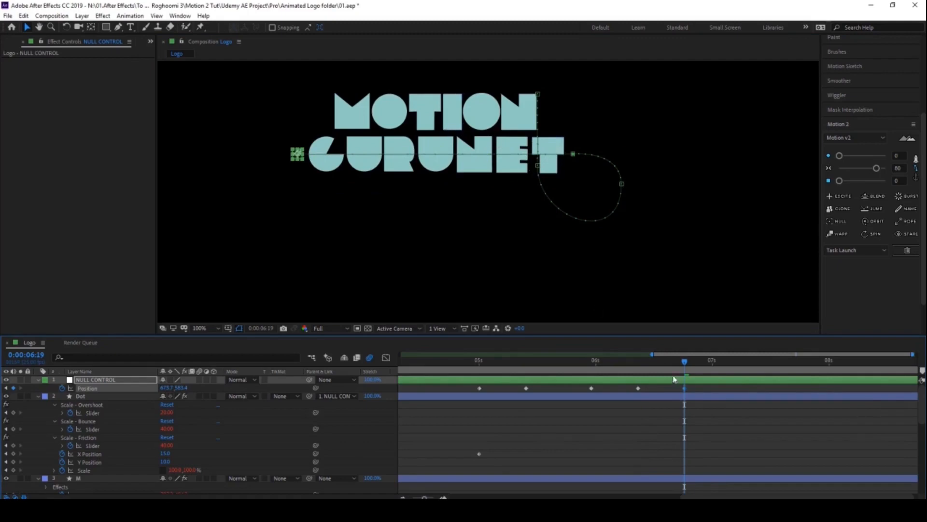
Step: Delay the null's last Position keyframe, beside the G, to 0:00:07:06
left_click_drag(685, 389, 731, 389)
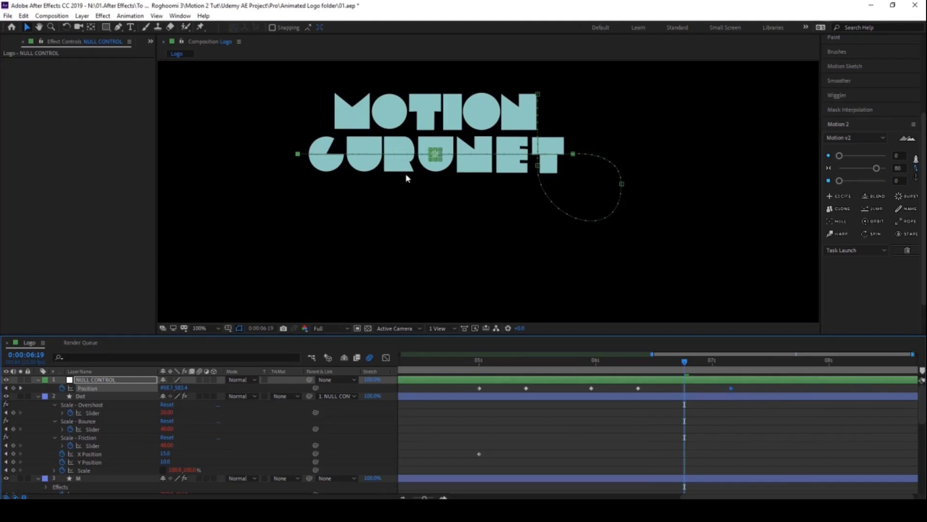
scroll(408, 177, "up", 1)
left_click_drag(408, 155, 498, 206)
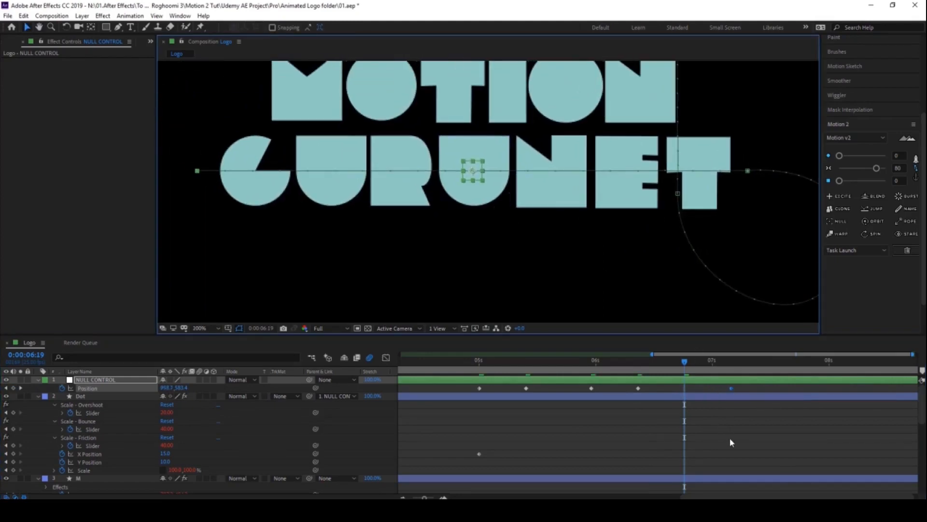
scroll(730, 438, "down", 2)
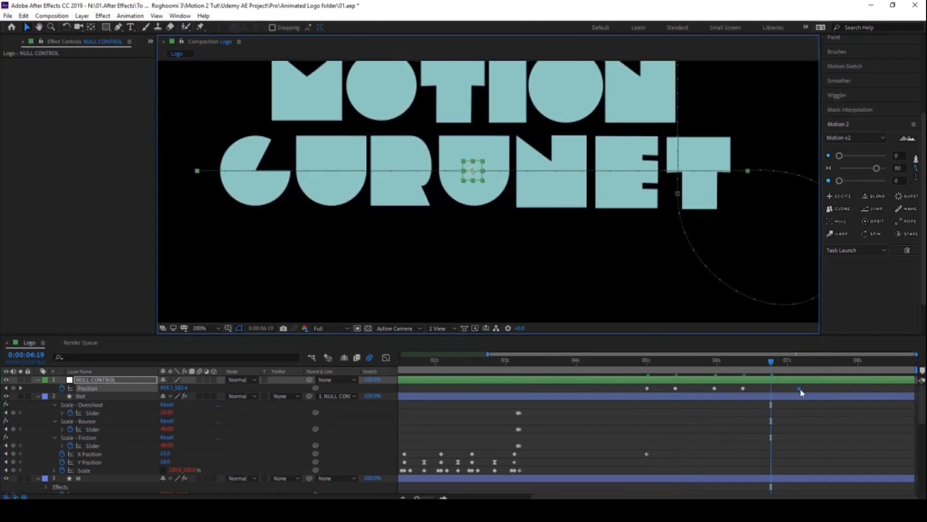
left_click_drag(800, 393, 806, 393)
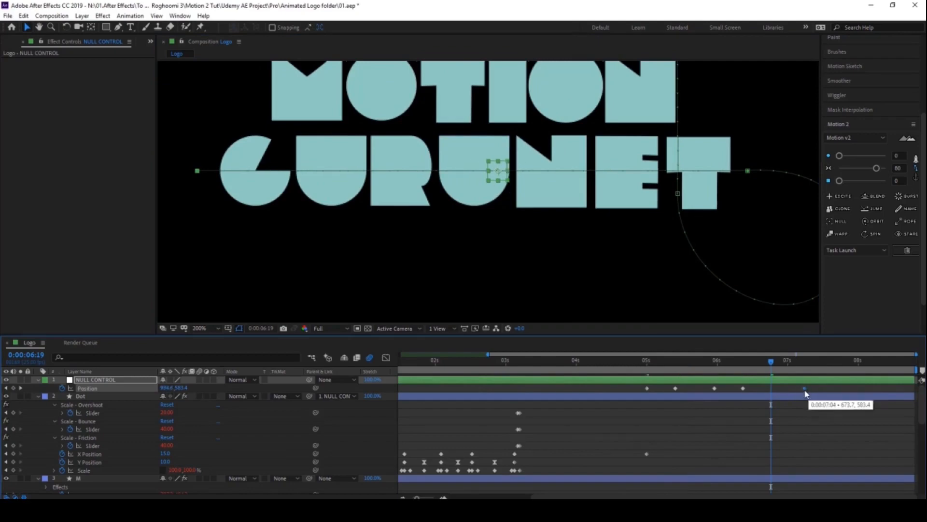
scroll(627, 234, "down", 2)
left_click_drag(619, 252, 534, 219)
left_click_drag(777, 365, 810, 372)
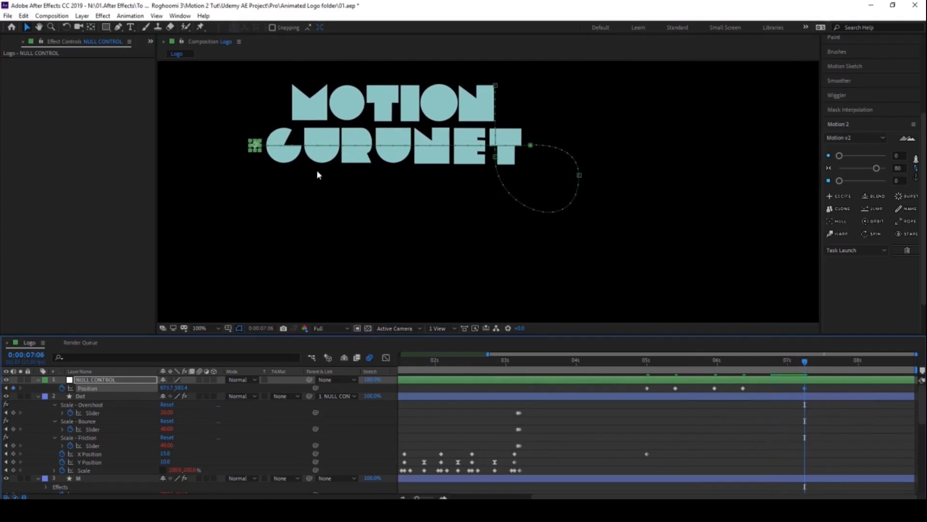
Step: Keyframe the null's Position at 0:00:08:01 to about 806, 772, below the GURUNET row
key("shift+Page_Down")
key("shift+Page_Down")
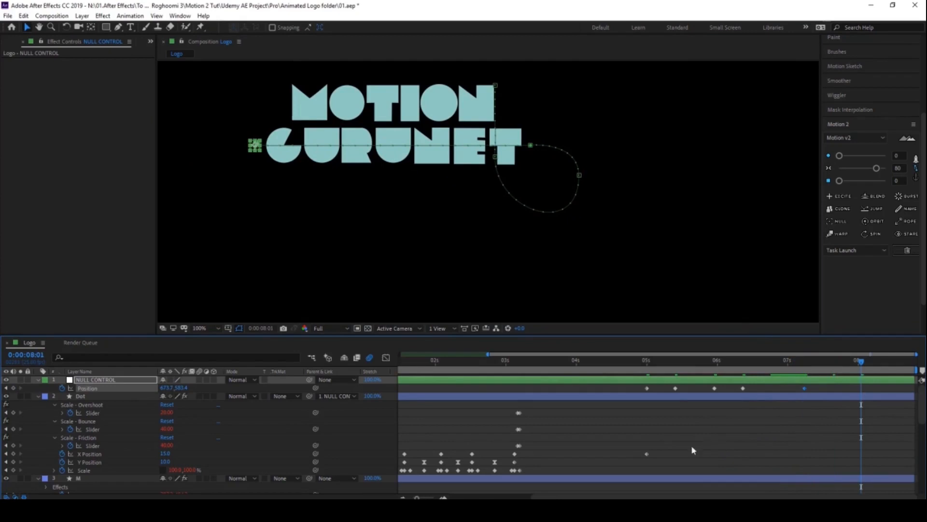
left_click_drag(255, 150, 318, 237)
key("space")
left_click_drag(302, 201, 412, 212)
scroll(386, 210, "up", 1)
key("space")
left_click_drag(338, 206, 424, 174)
Step: Convert the last two motion path points to smooth ones with long horizontal handles, rounding the path outward around the G's side
left_click_drag(119, 27, 144, 58)
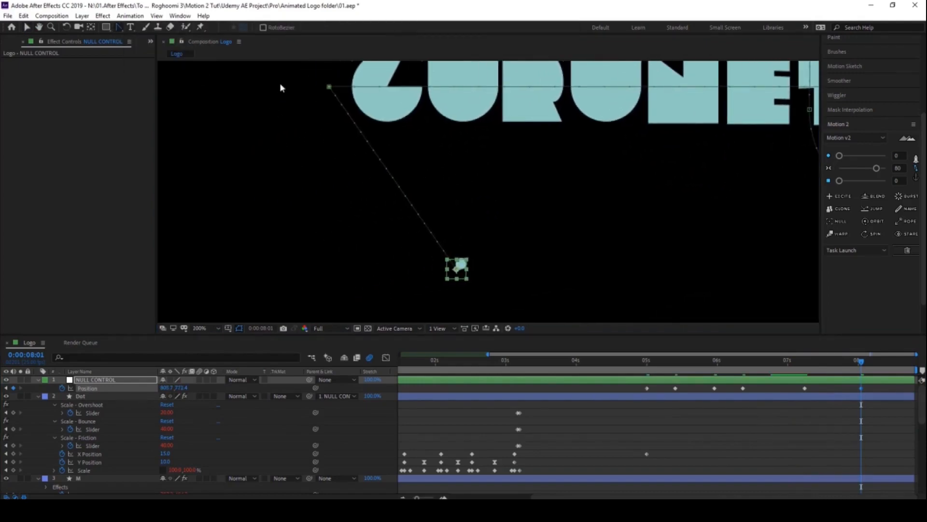
left_click_drag(328, 87, 218, 86)
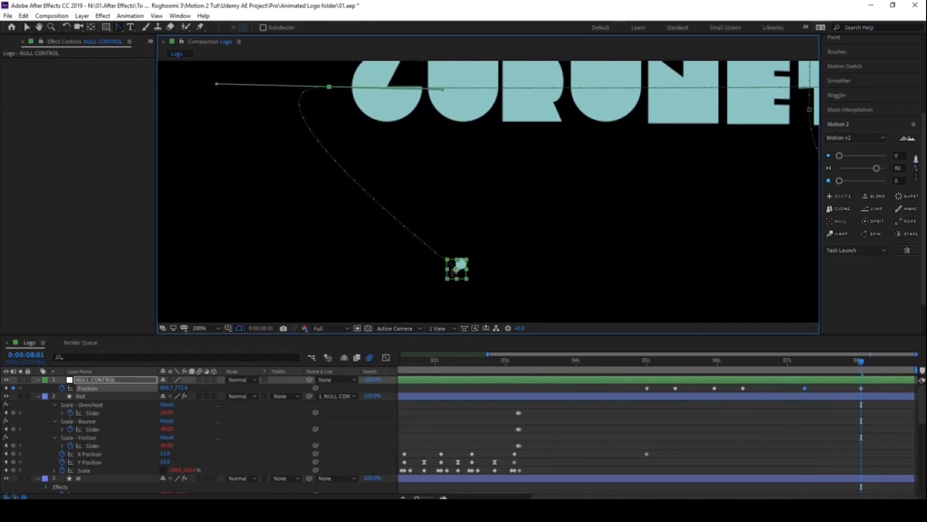
left_click_drag(454, 270, 210, 262)
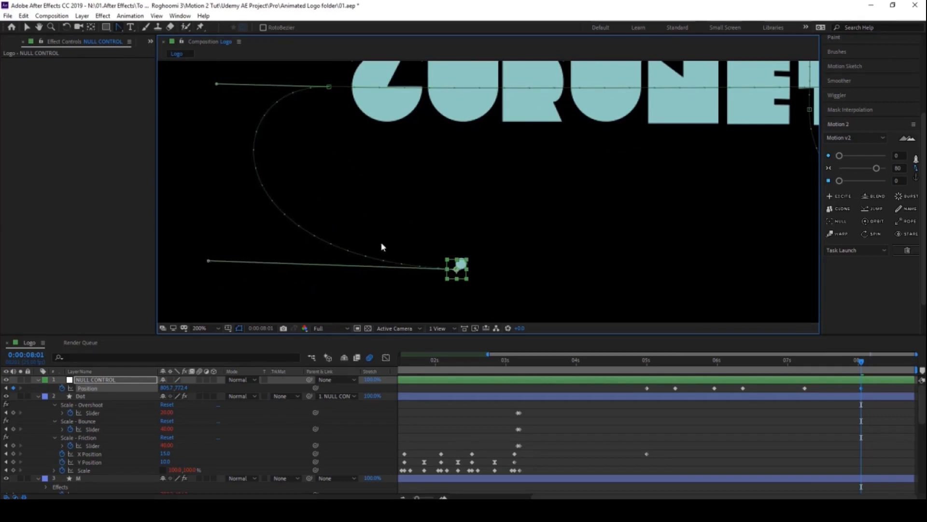
Step: Keyframe the null's Position at 0:00:08:11 to about 989, 620 between the second U and N, shortening the previous keyframe's outgoing handle
left_click_drag(381, 246, 482, 205)
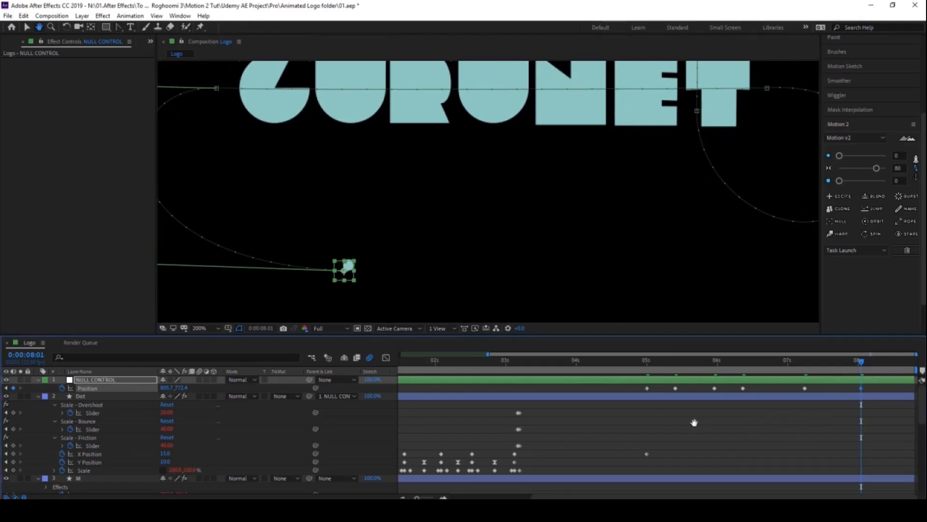
mouse_move(863, 362)
left_mouse_down()
mouse_move(876, 365)
mouse_move(864, 370)
left_mouse_up()
key("space")
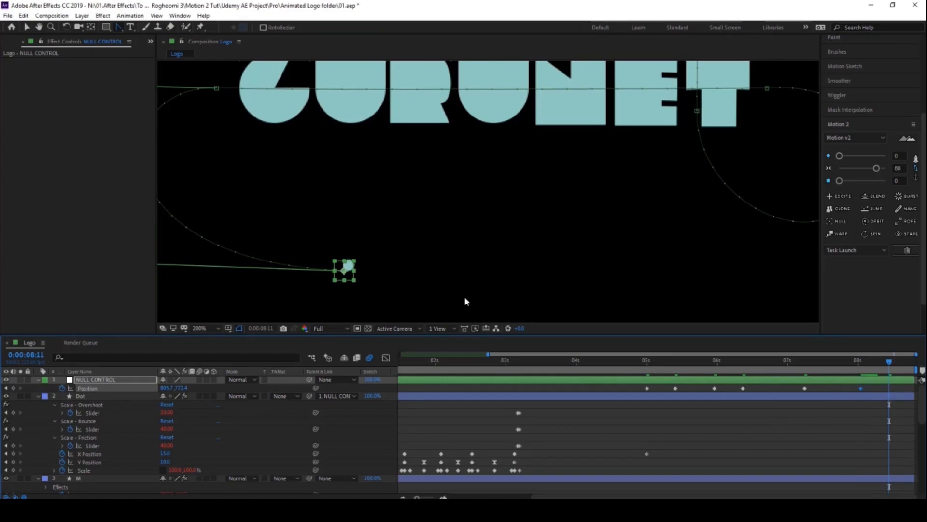
left_click_drag(350, 268, 526, 115)
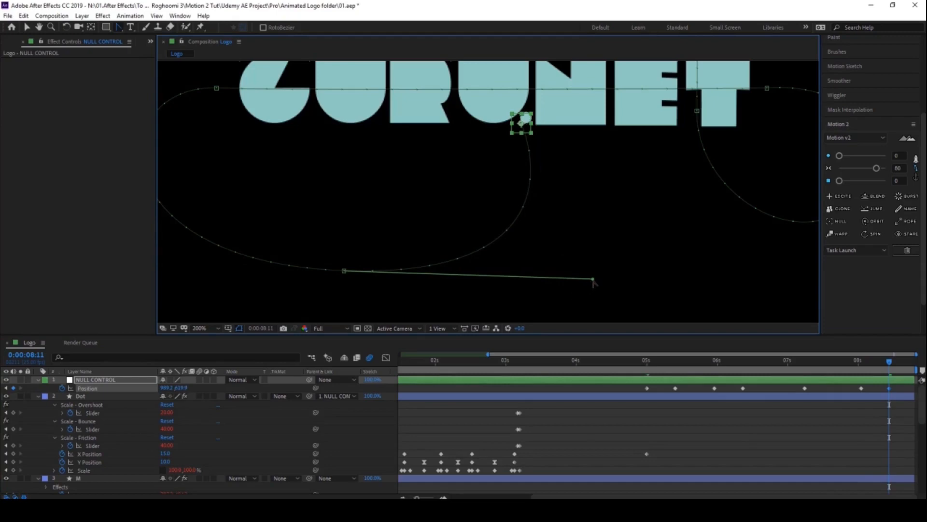
left_click_drag(593, 280, 490, 268)
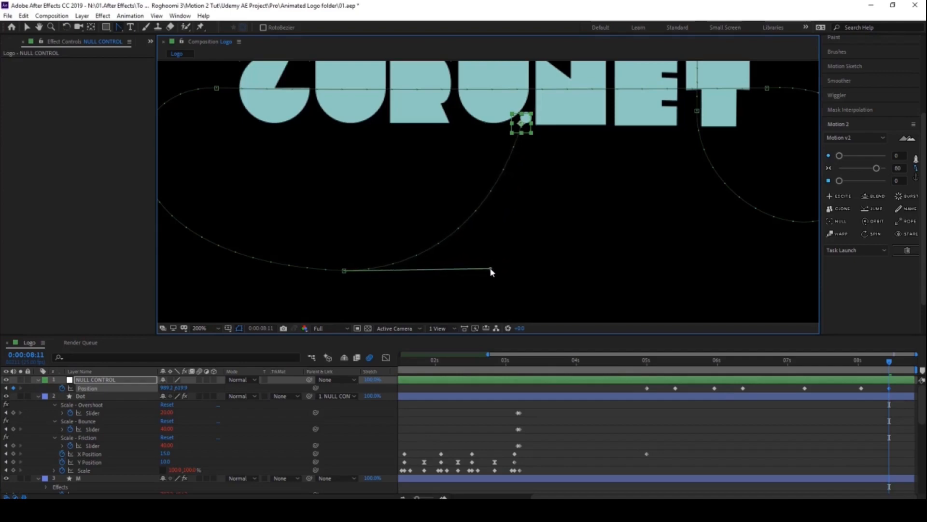
Step: Move the motion path's lowest point, the 0:00:08:01 keyframe, slightly toward the G to rebalance the curve
left_click_drag(384, 240, 514, 242)
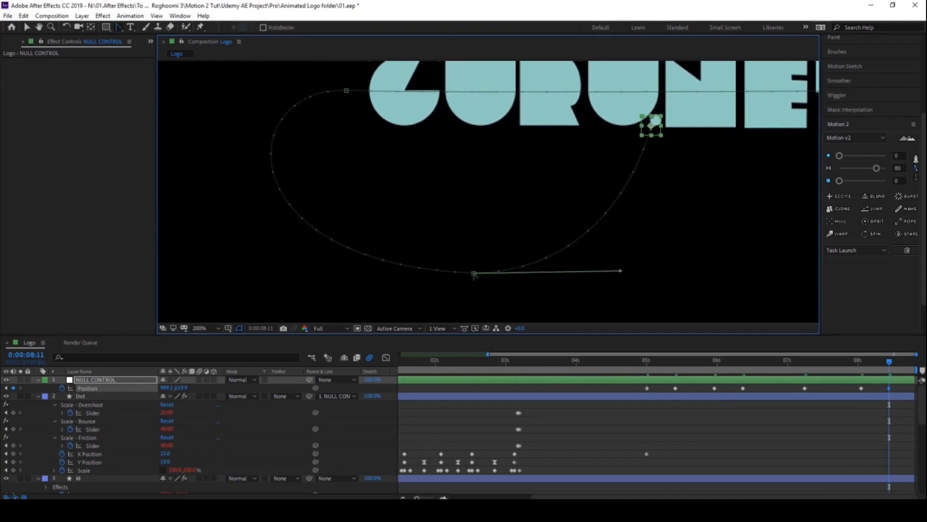
key("v")
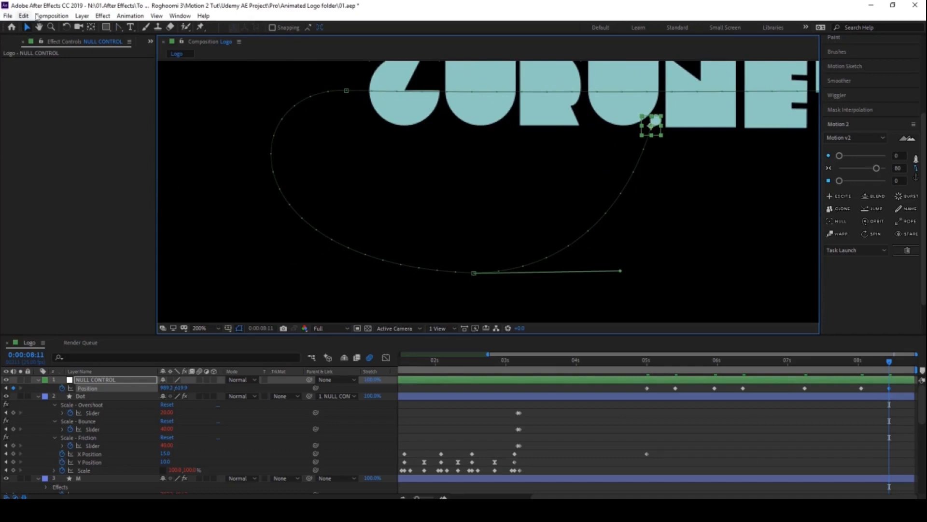
left_click_drag(474, 272, 436, 274)
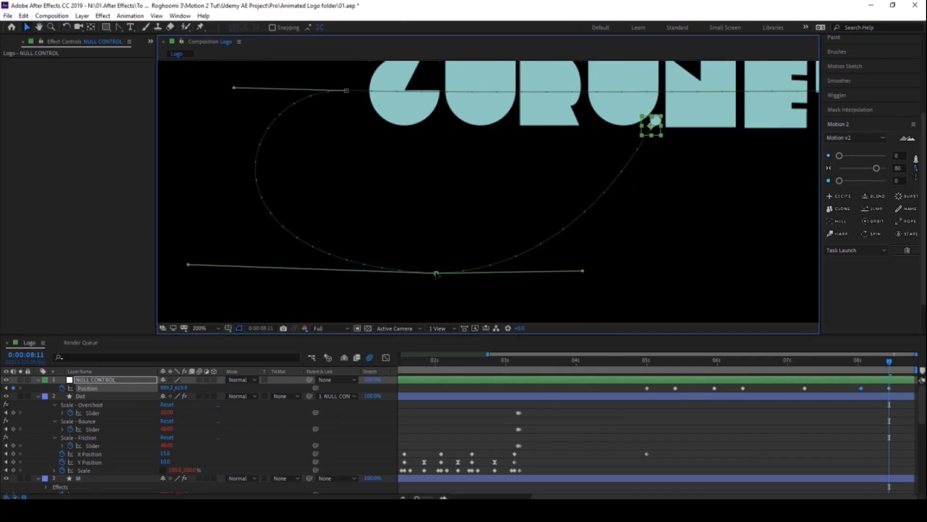
scroll(389, 202, "down", 2)
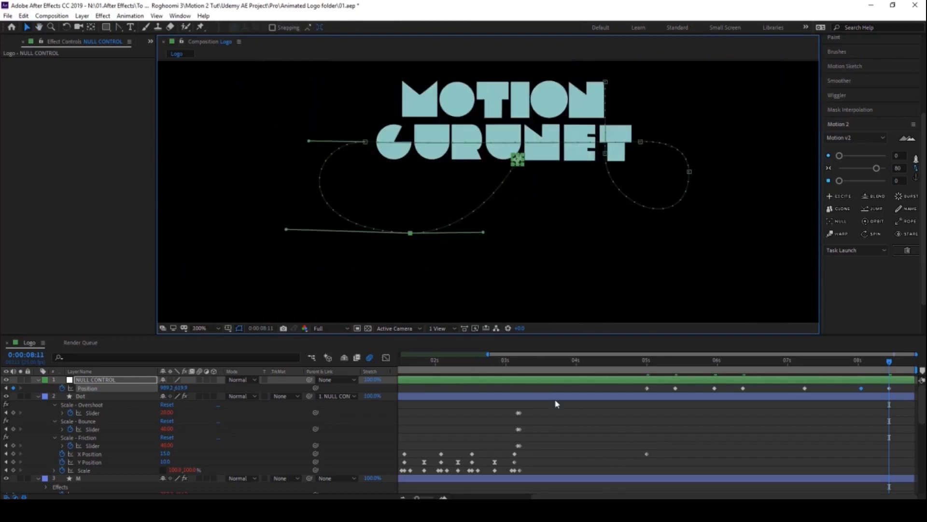
Step: Convert the null's second and third Position keyframes, between 0:00:05:00 and 0:00:06:00, to Auto Bezier for smoother speed
left_click_drag(628, 363, 726, 383)
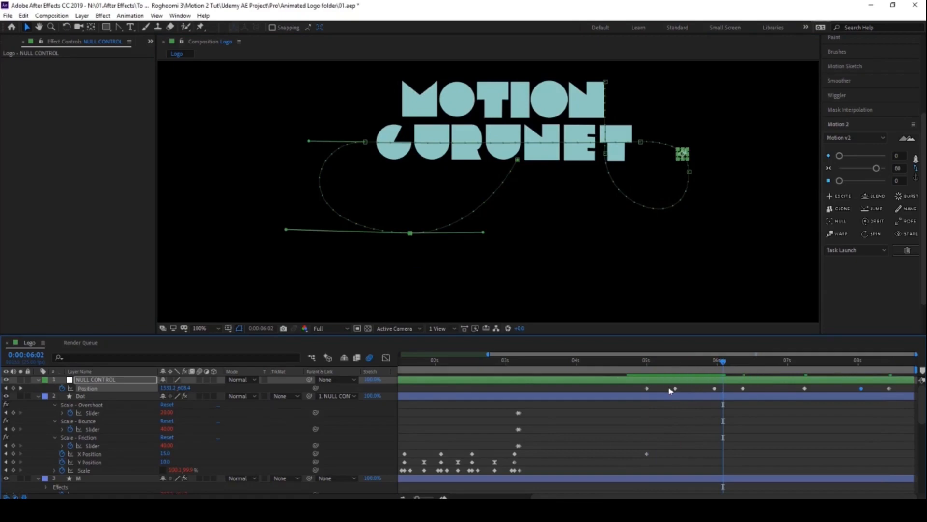
left_click_drag(669, 390, 751, 398)
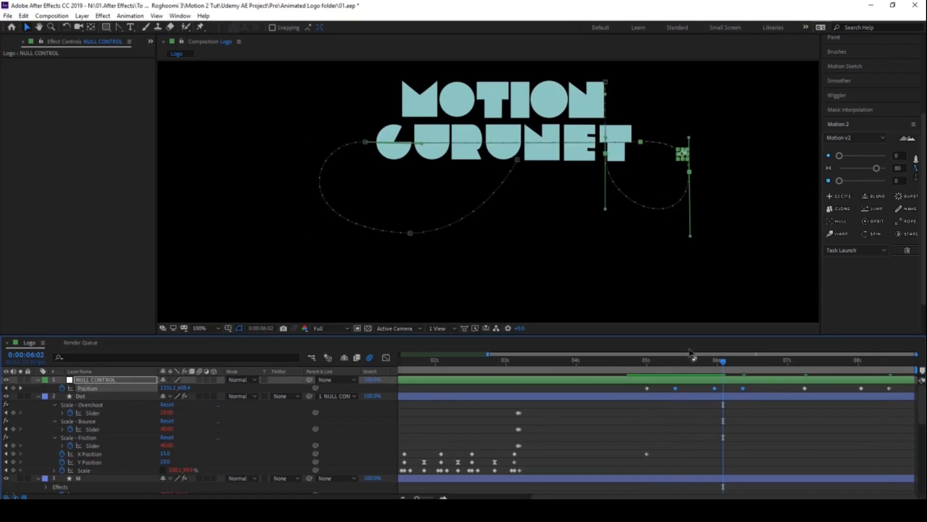
left_click(671, 181)
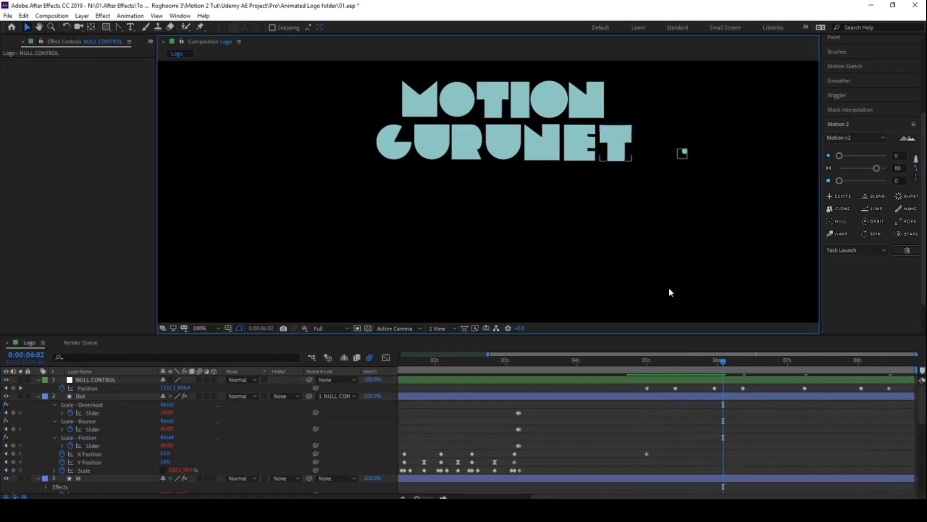
left_click(700, 380)
left_click(606, 154)
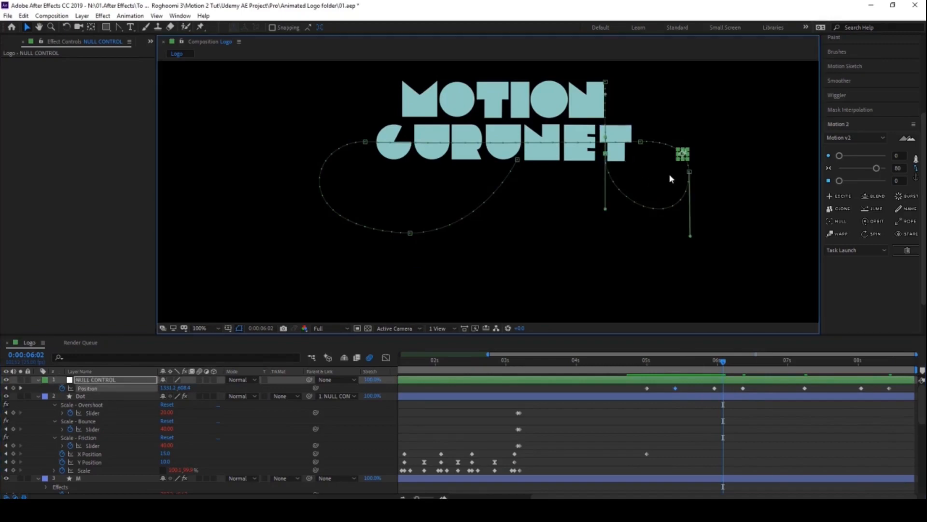
left_click(690, 172, "shift")
left_click(716, 389, "ctrl")
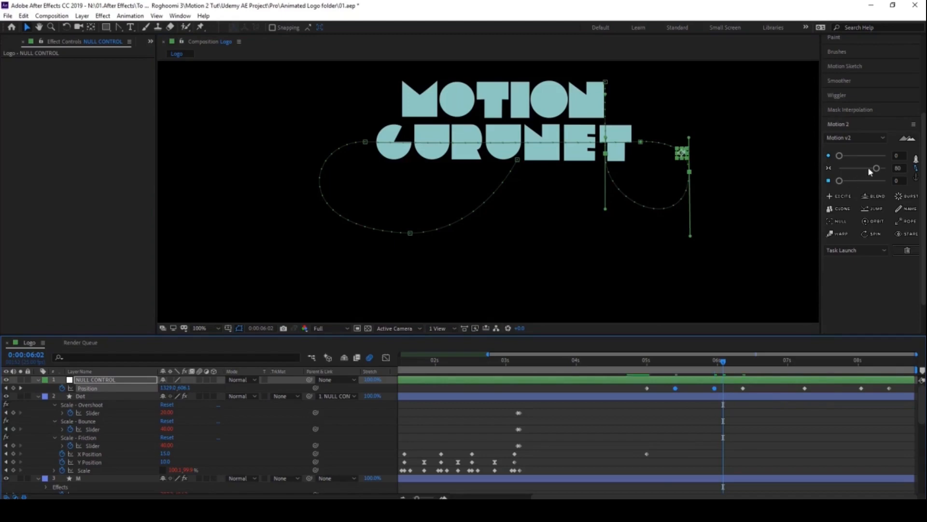
left_click(839, 156)
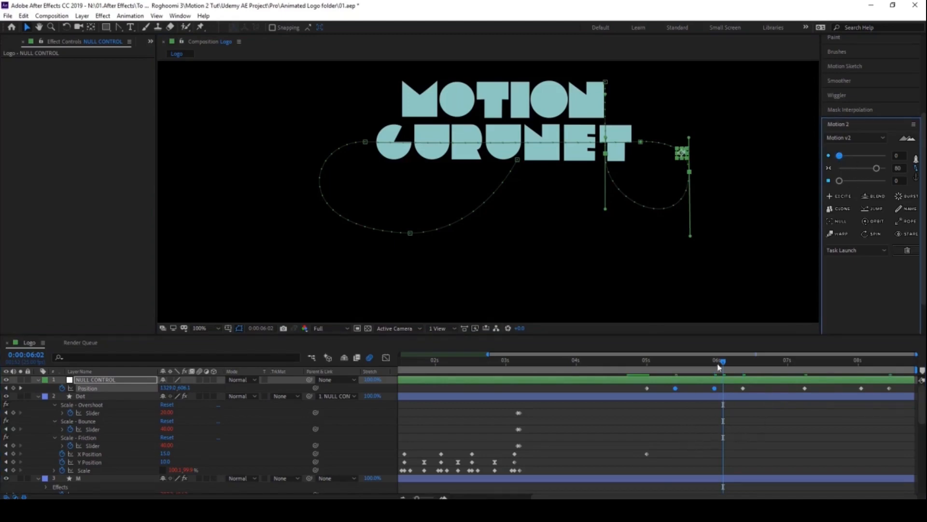
Step: Convert the null's fourth, fifth and sixth Position keyframes to Auto Bezier and preview the motion from about 0:00:04:21
left_click_drag(727, 366, 797, 379)
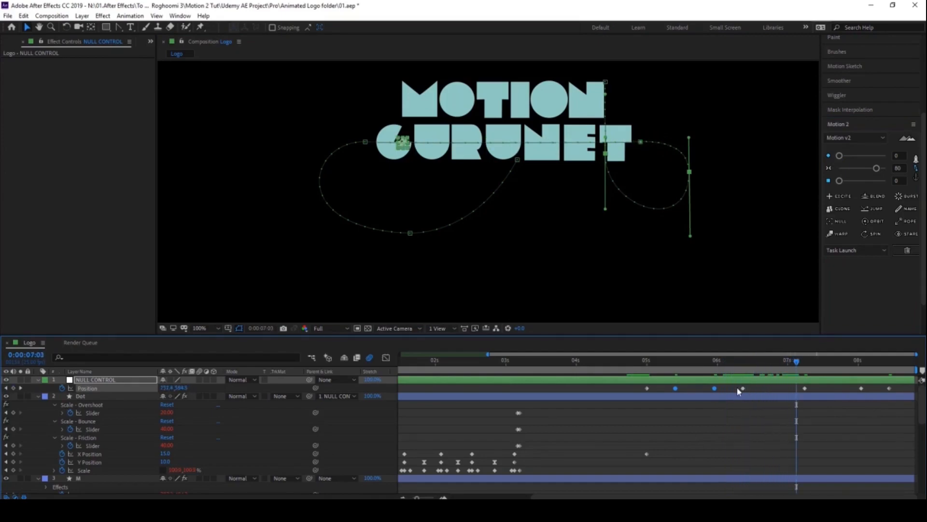
left_click_drag(738, 388, 866, 395)
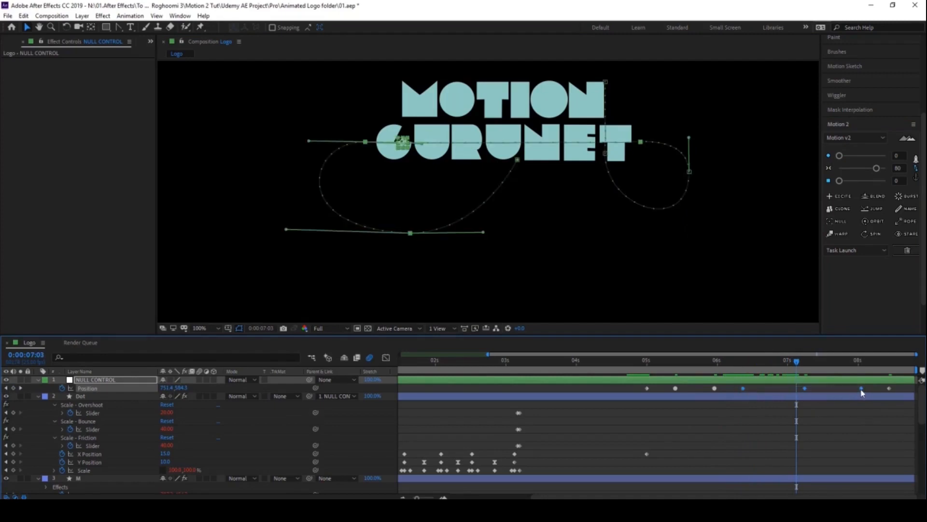
mouse_move(739, 365)
left_mouse_down()
mouse_move(820, 377)
mouse_move(892, 369)
mouse_move(635, 379)
left_mouse_up()
left_click(610, 435)
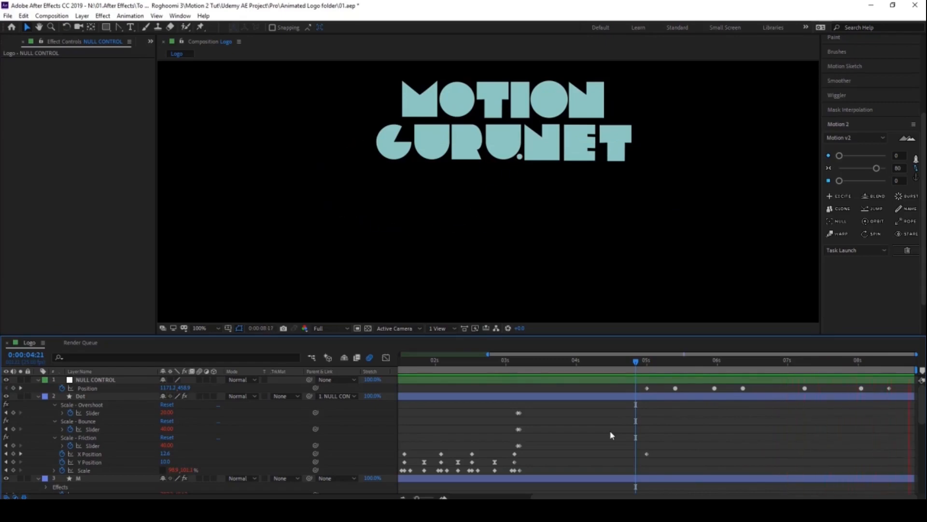
Step: Play back the full animation with the whole logo in view to check the dot's bounce and its path around GURUNET
scroll(667, 449, "down", 1)
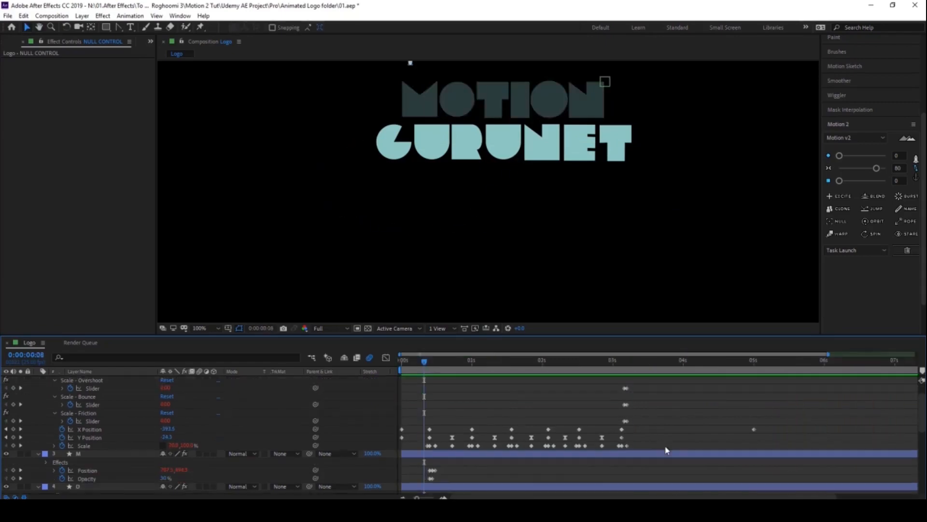
scroll(646, 445, "up", 1)
scroll(646, 446, "down", 1)
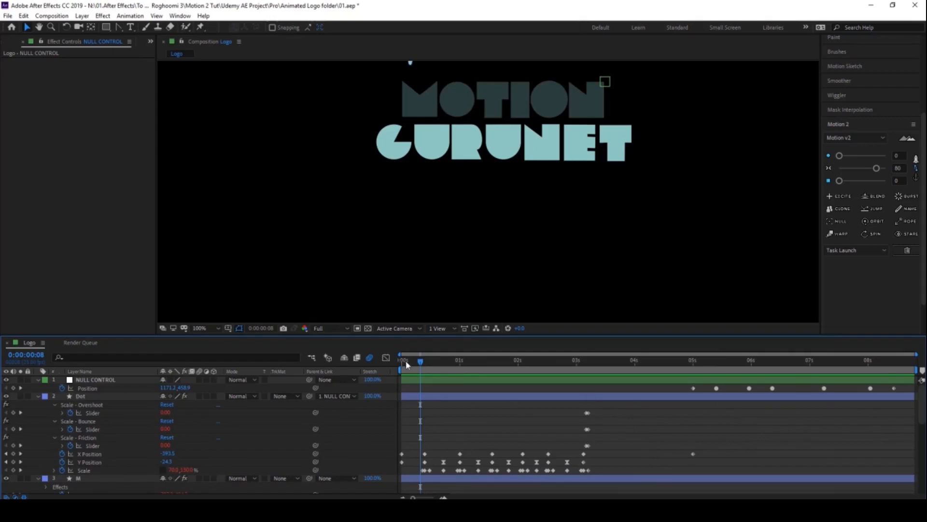
key("space")
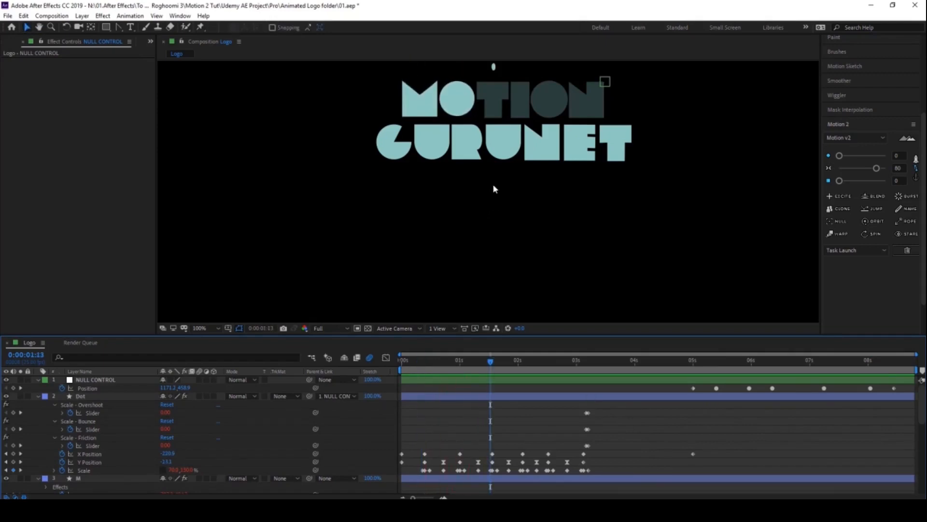
key("space")
left_click_drag(487, 201, 466, 265)
key("space")
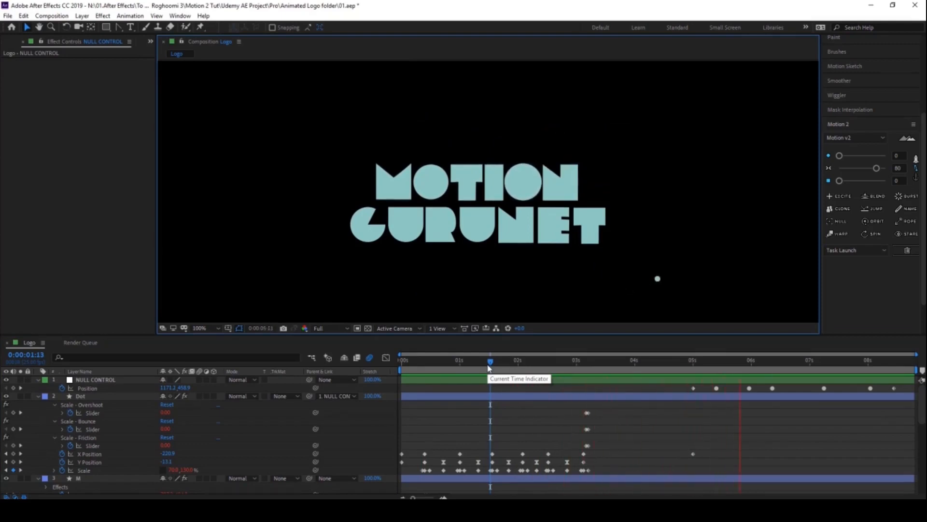
key("space")
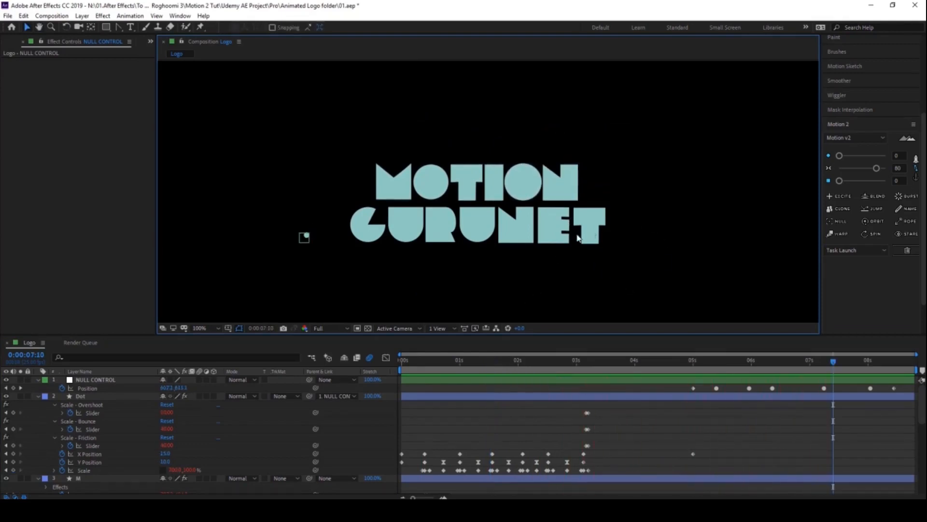
Step: Select all seven letter layers of the GURUNET row together at 0:00:07:10
left_click(592, 230)
left_click(556, 230, "shift")
left_click(517, 232, "shift")
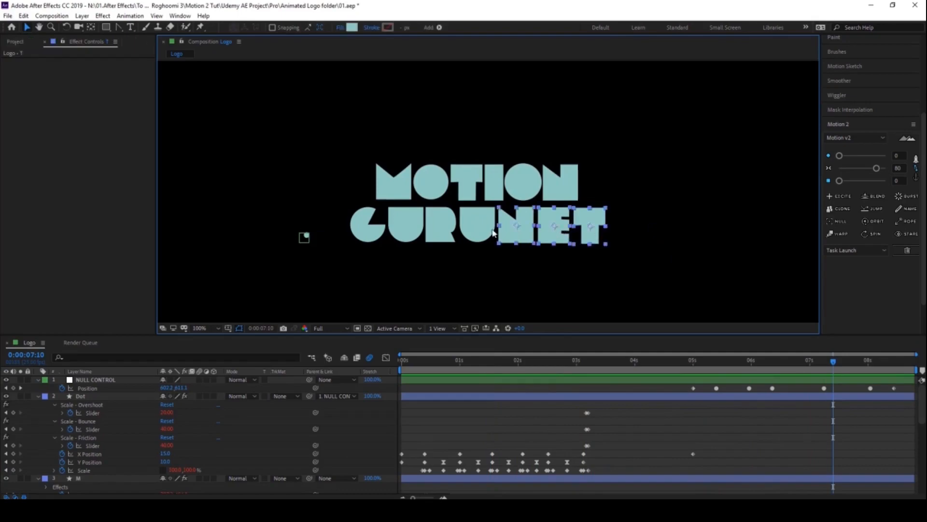
left_click(476, 235, "shift")
left_click(435, 235, "shift")
left_click(405, 236, "shift")
left_click(363, 236, "shift")
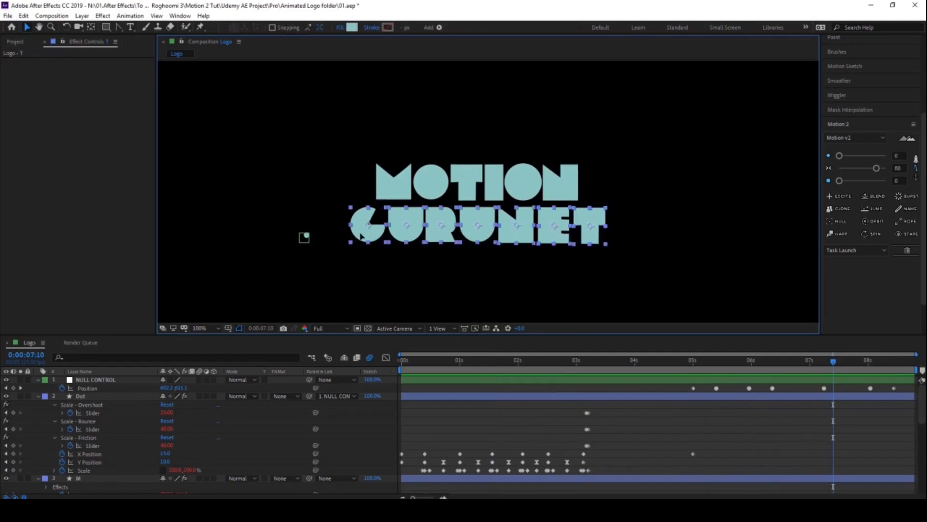
Step: Lower the opacity of all seven GURUNET letter layers to 30% and collapse their properties
scroll(174, 469, "down", 10)
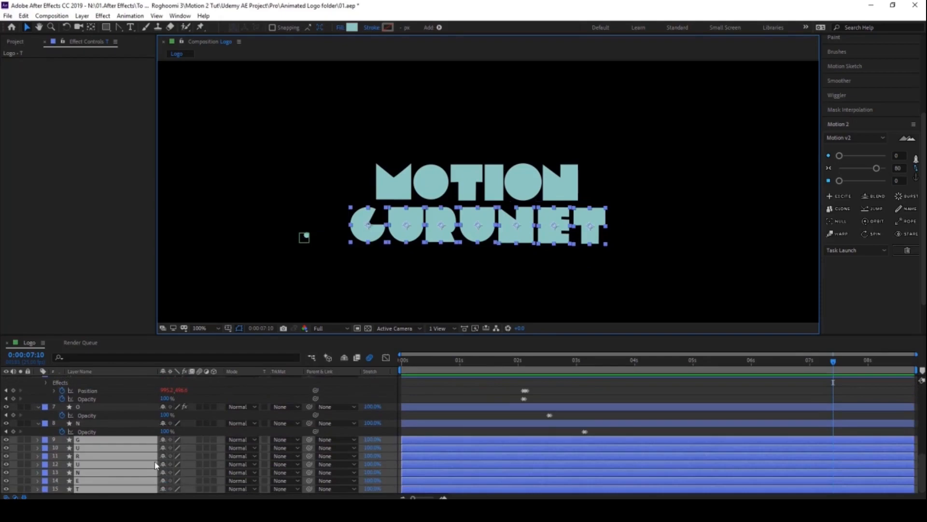
key("t")
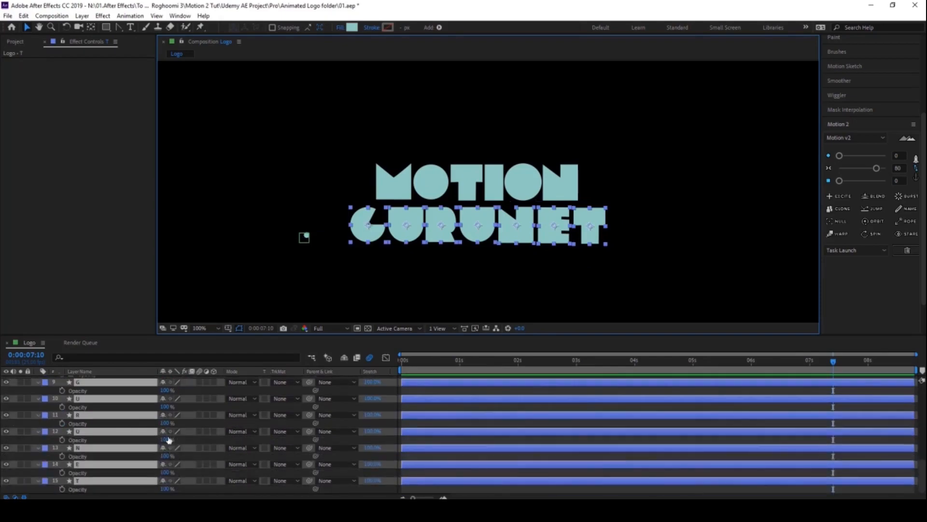
left_click_drag(166, 441, 129, 437)
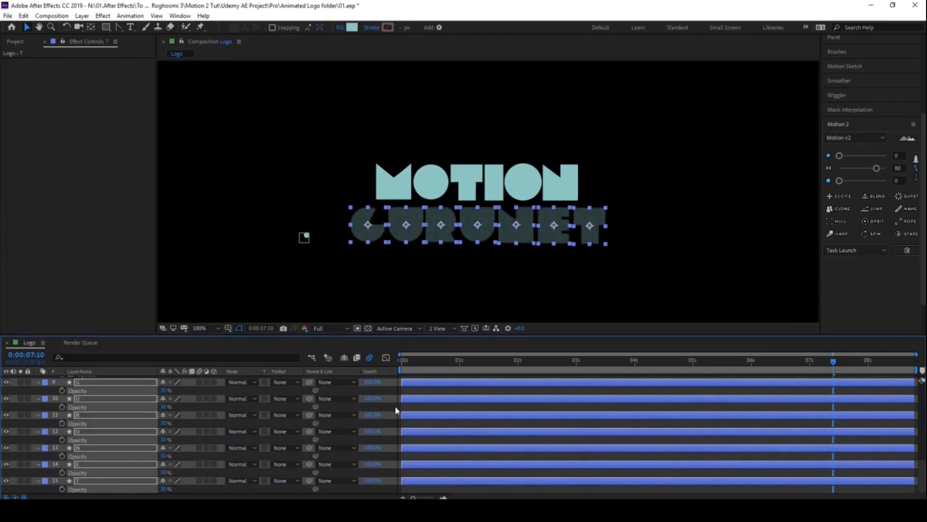
left_click(38, 399)
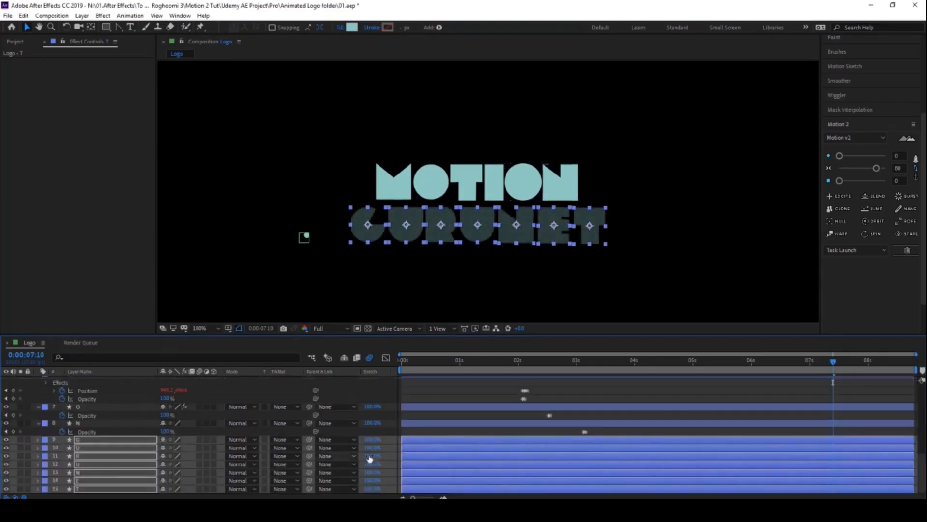
left_click(390, 430)
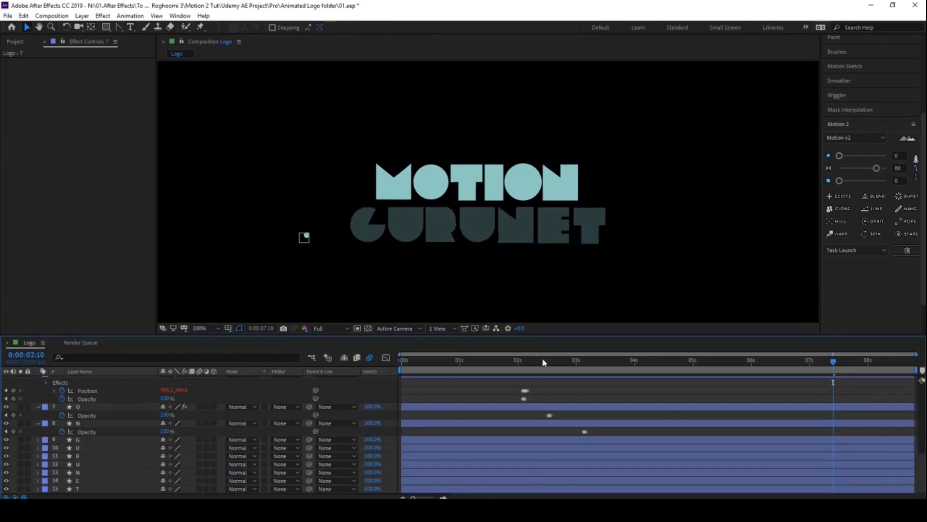
Step: Preview the dot's movement around the 7-second mark and examine its path past the faded letters
left_click_drag(544, 362, 836, 379)
left_click_drag(609, 249, 575, 184)
scroll(800, 416, "up", 1)
scroll(800, 417, "up", 8)
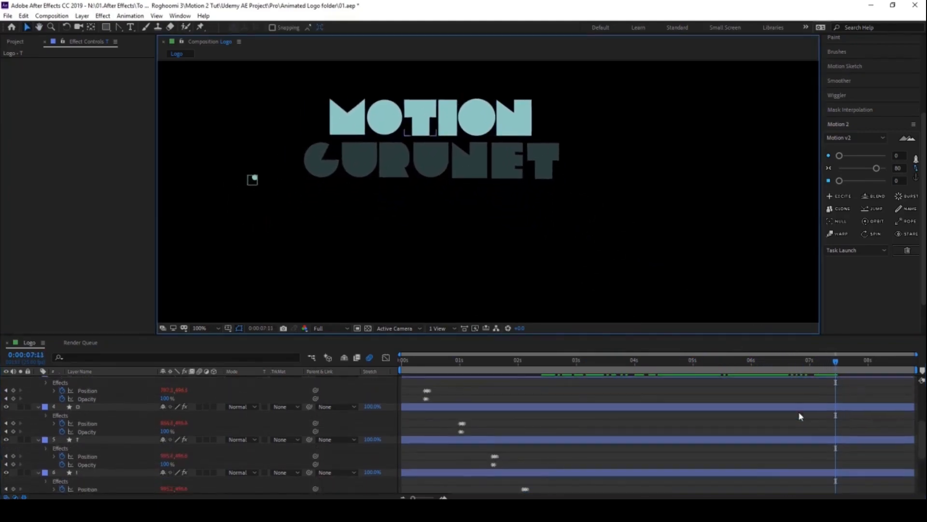
mouse_move(836, 362)
left_mouse_down()
mouse_move(901, 366)
mouse_move(833, 370)
left_mouse_up()
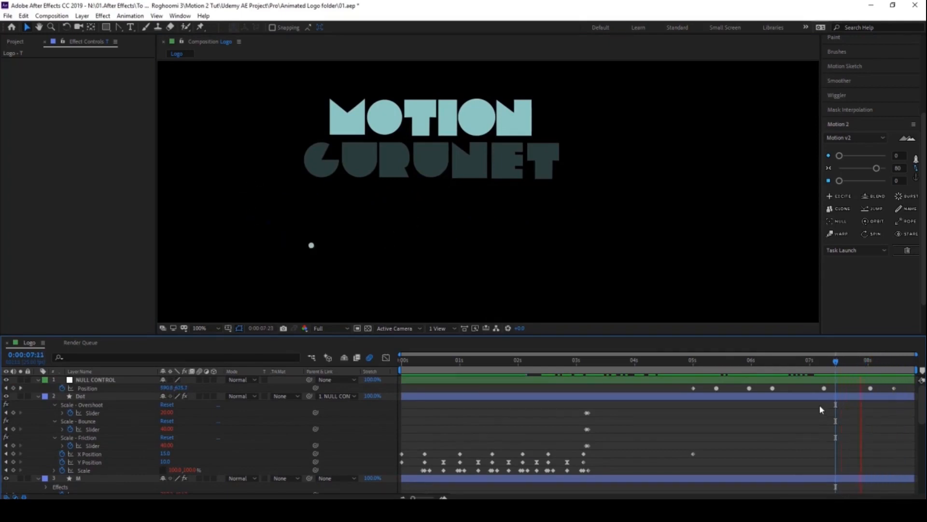
key("space")
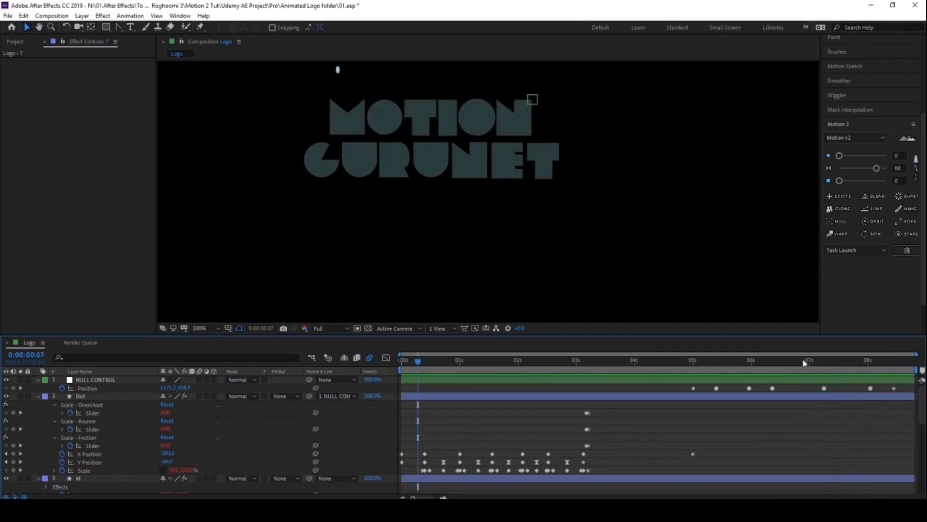
Step: Move the last two Position keyframes of NULL CONTROL earlier, with the first of them at 0:00:07:21
left_click_drag(805, 361, 842, 363)
left_click(843, 380)
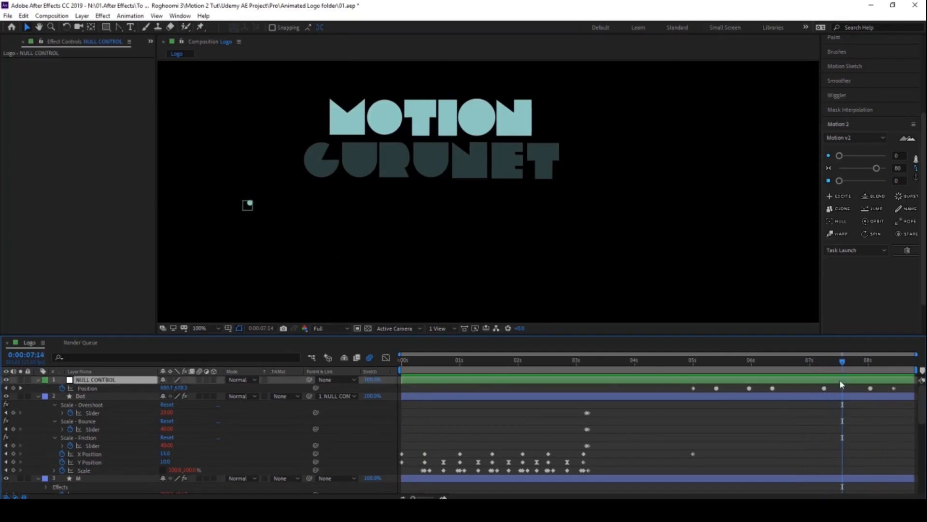
scroll(434, 218, "up", 2)
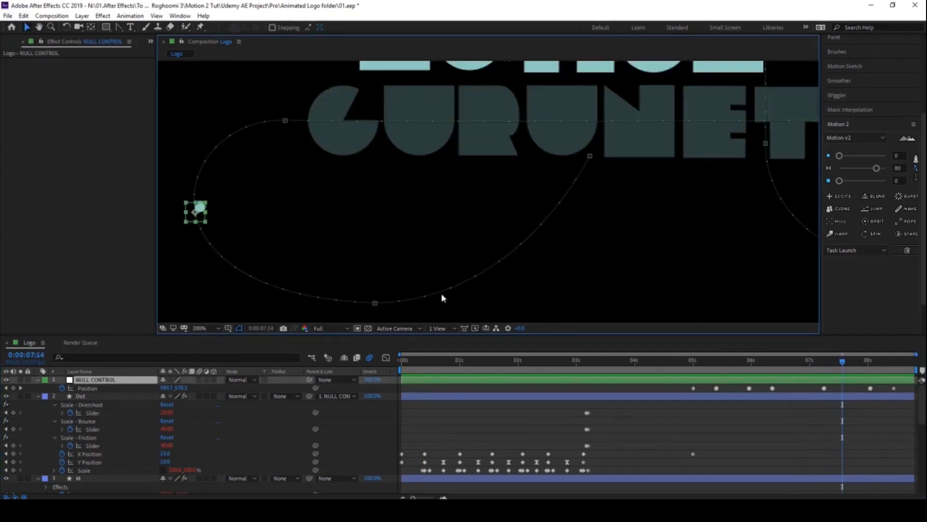
left_click_drag(904, 389, 841, 398)
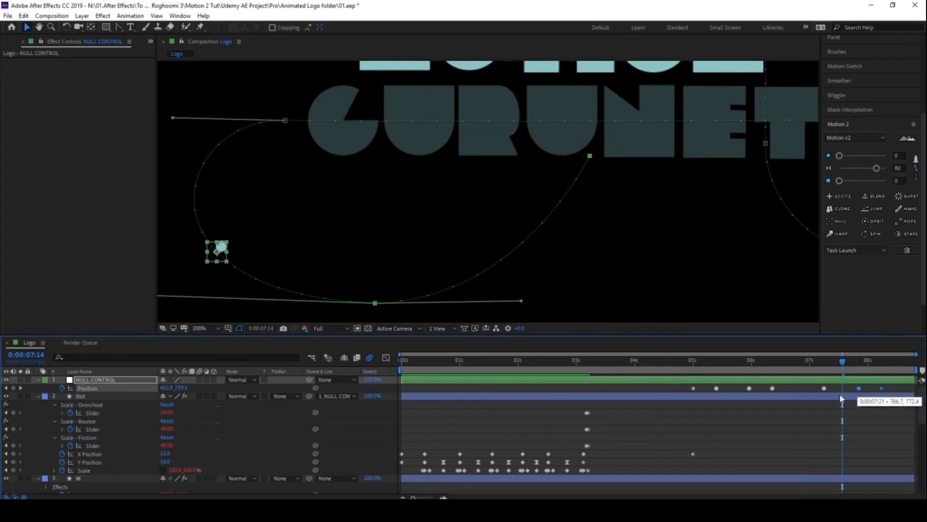
left_click(786, 419)
Step: Set NULL CONTROL's second, third and fourth Position keyframes to rove across time
scroll(689, 288, "down", 1)
key("space")
left_click_drag(673, 262, 640, 293)
left_click(702, 361)
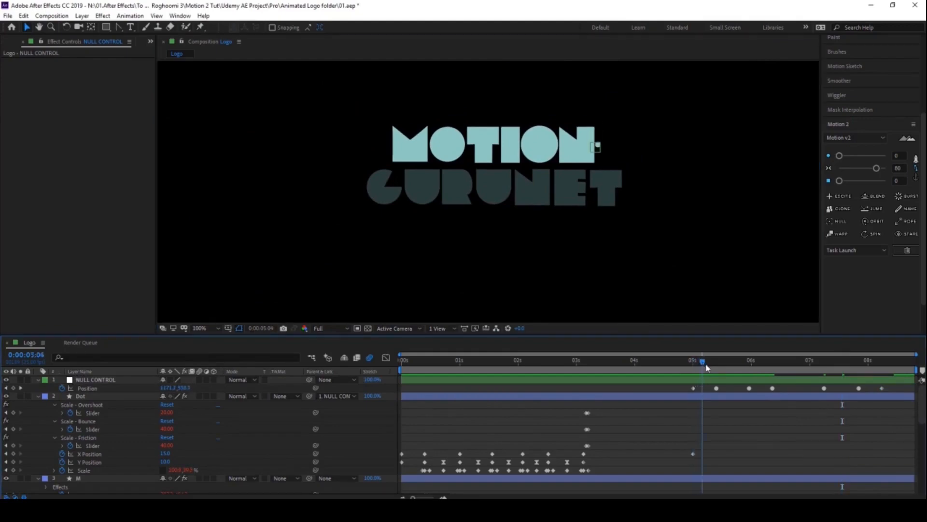
left_click_drag(706, 368, 866, 390)
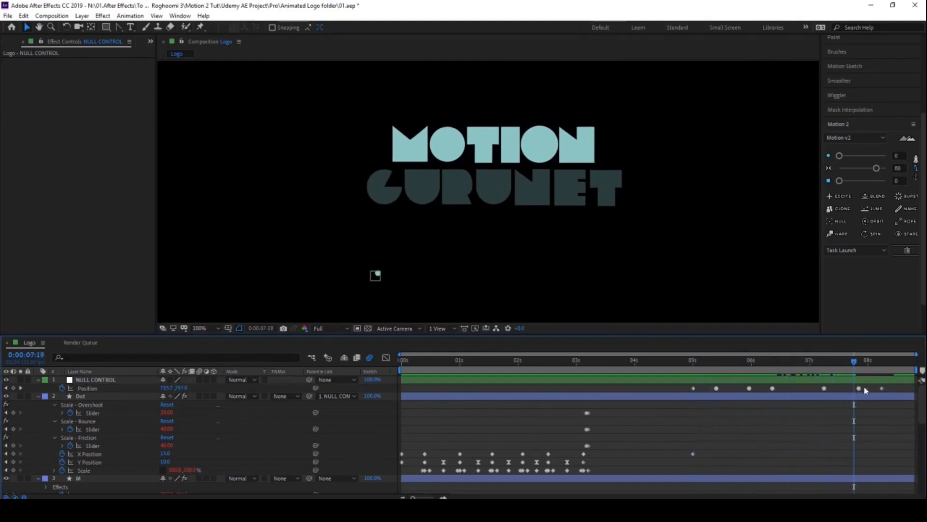
left_click_drag(798, 392, 708, 386)
right_click(716, 388)
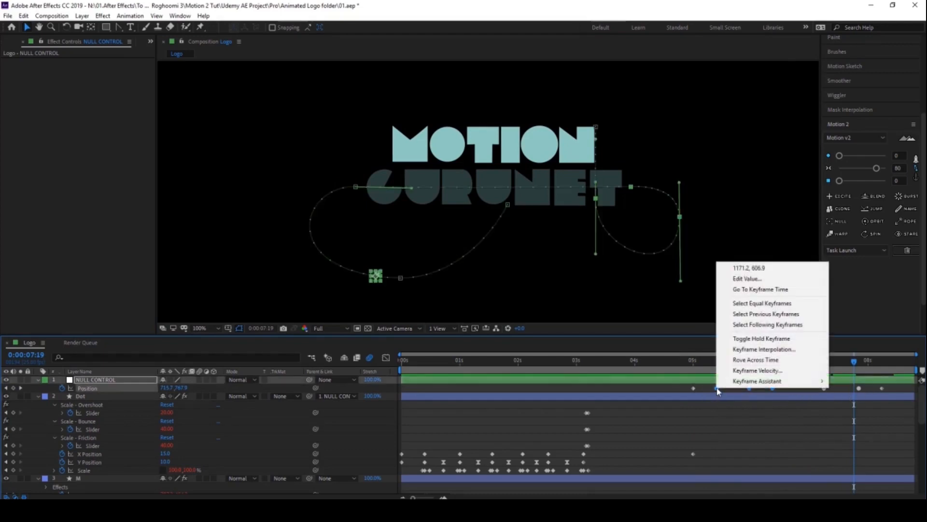
left_click(729, 362)
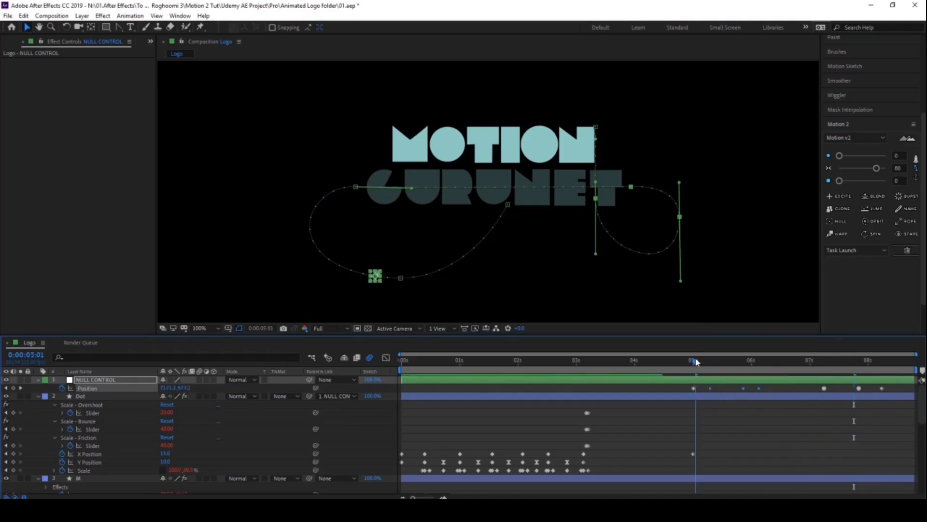
Step: Set NULL CONTROL's second-to-last Position keyframe to rove across time
left_click(706, 361)
left_click_drag(709, 363, 823, 372)
left_click(845, 392)
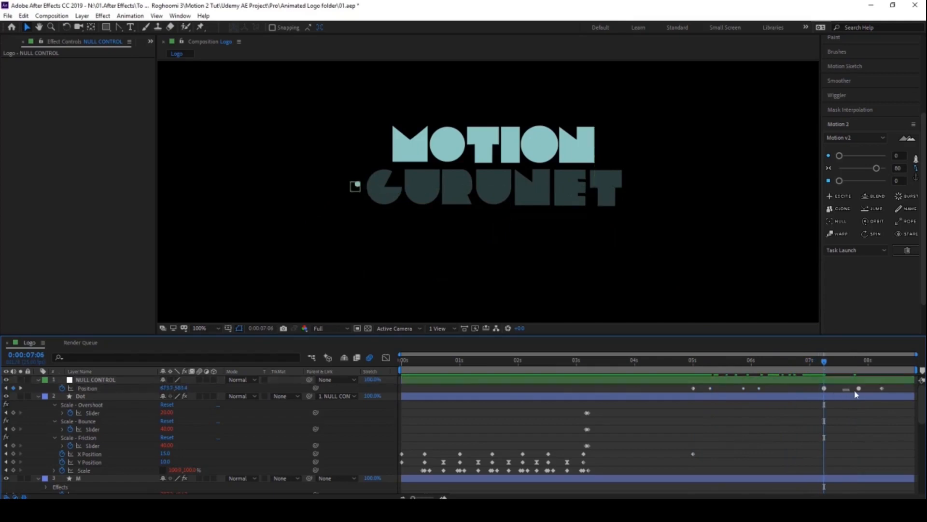
left_click(859, 388)
right_click(859, 388)
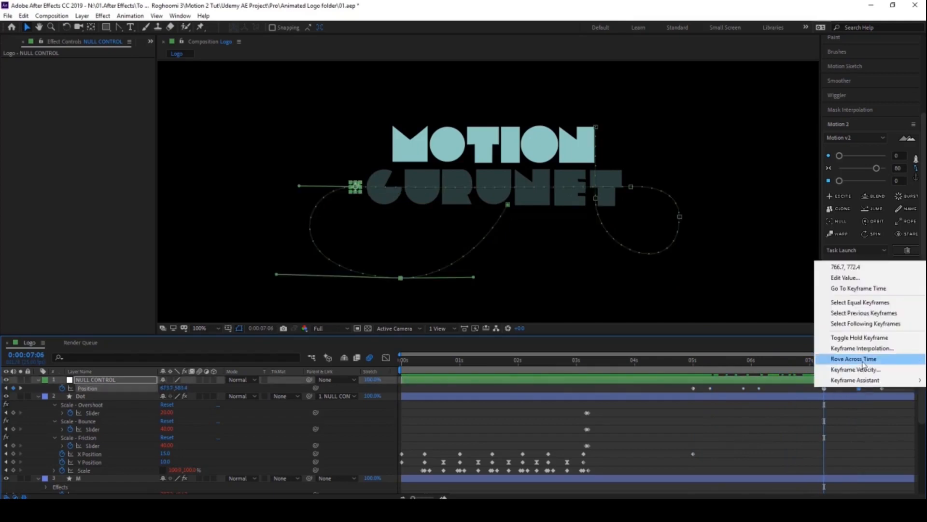
left_click(817, 368)
Step: Preview the loop motion and shift NULL CONTROL's last three Position keyframes earlier, starting at about 7 seconds
mouse_move(693, 370)
left_mouse_down()
mouse_move(789, 370)
mouse_move(696, 376)
left_mouse_up()
key("space")
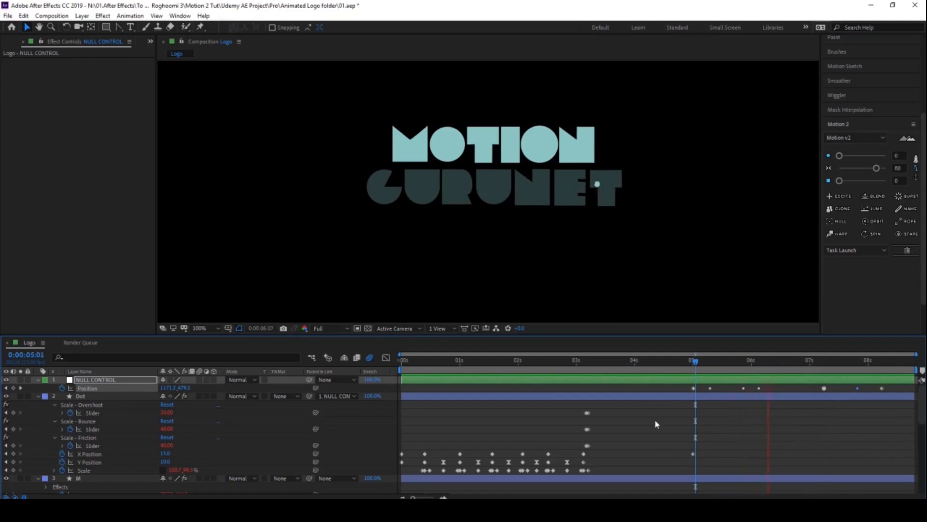
key("space")
left_click_drag(813, 392, 885, 398)
left_click_drag(825, 391, 811, 392)
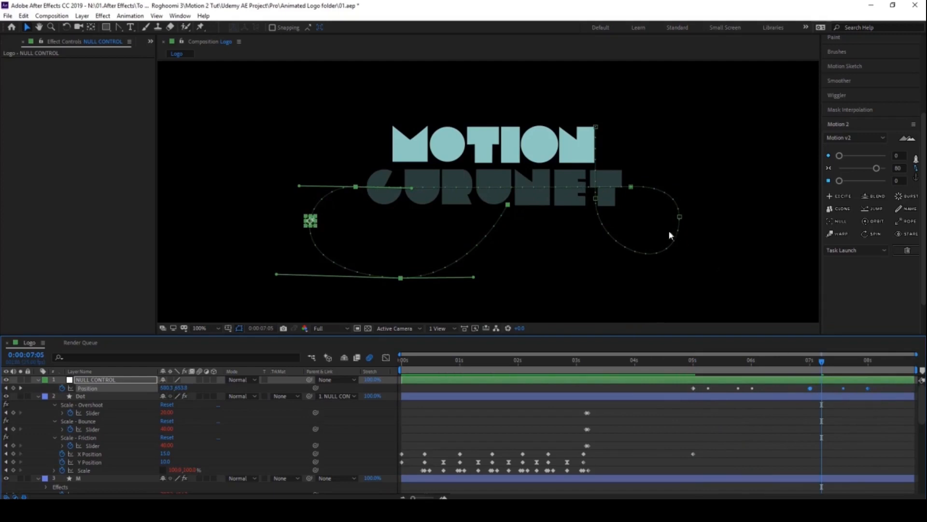
Step: Try Easy Ease on NULL CONTROL's Position keyframes near 6 and 7 seconds, and leave both as linear, non-roving keyframes
left_click(630, 188)
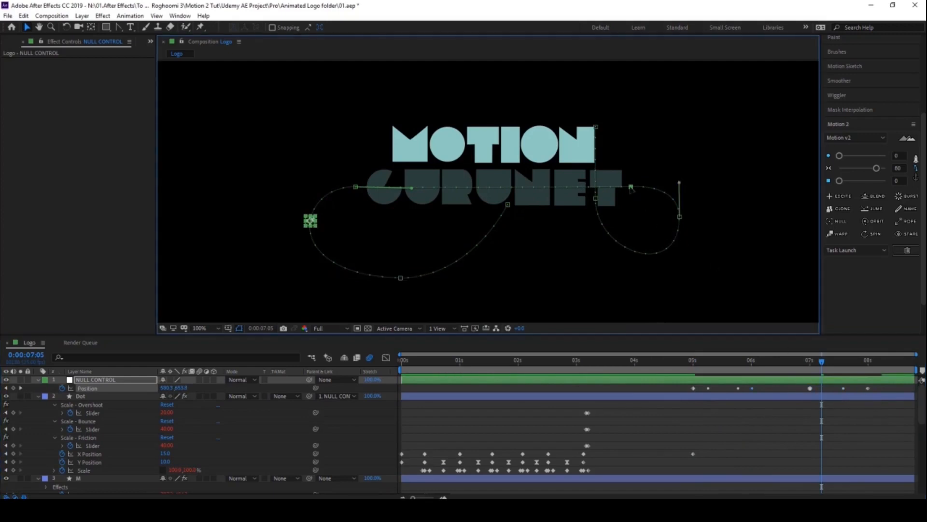
left_click(752, 389)
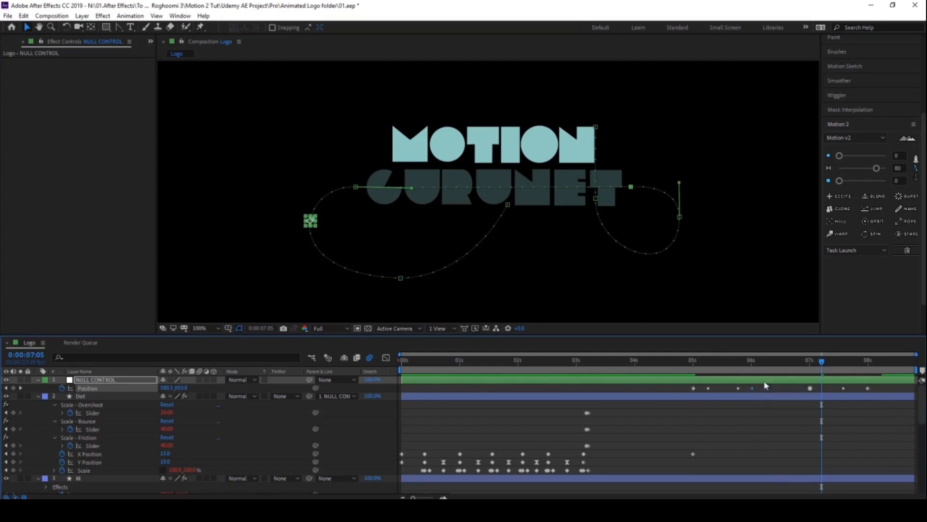
key("F9")
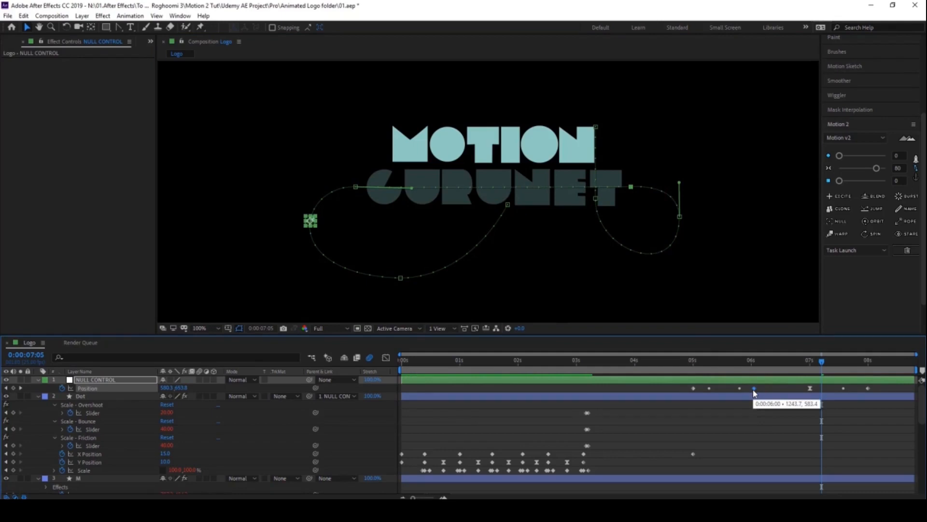
key("F9")
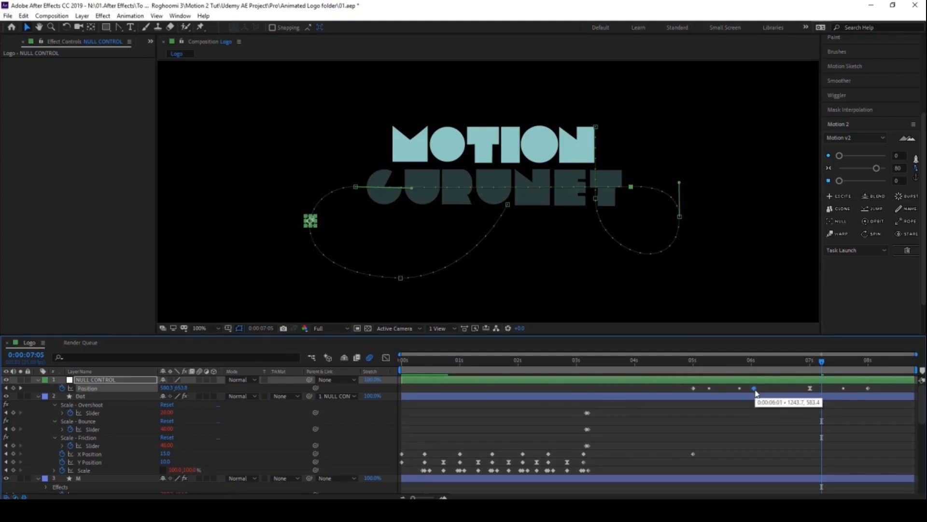
left_click(809, 389)
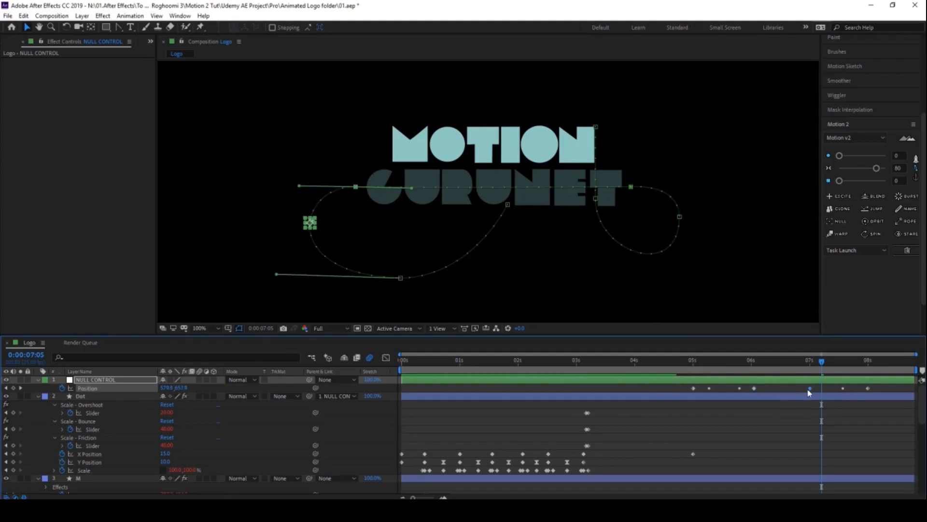
Step: Move the last three Position keyframes earlier so the final one falls at 0:00:07:19, and preview the motion
left_click_drag(692, 364, 791, 394)
left_click(688, 363)
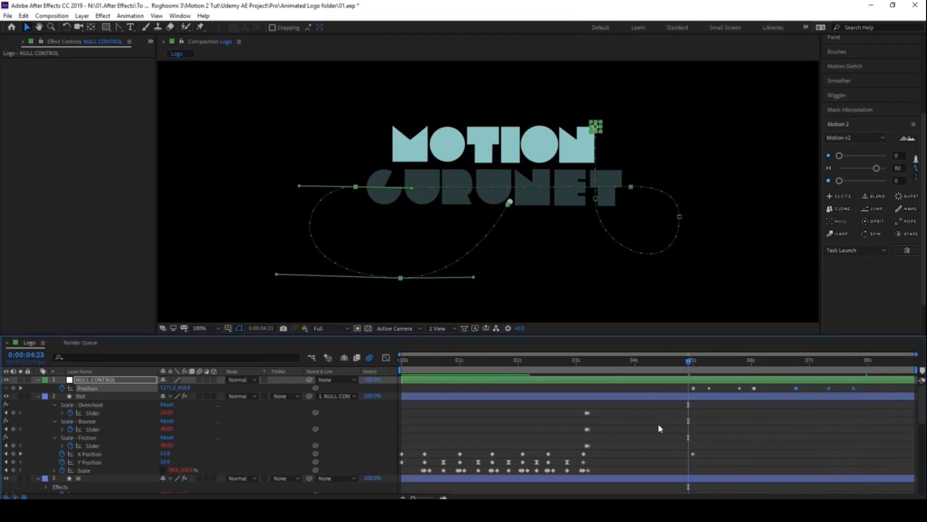
key("space")
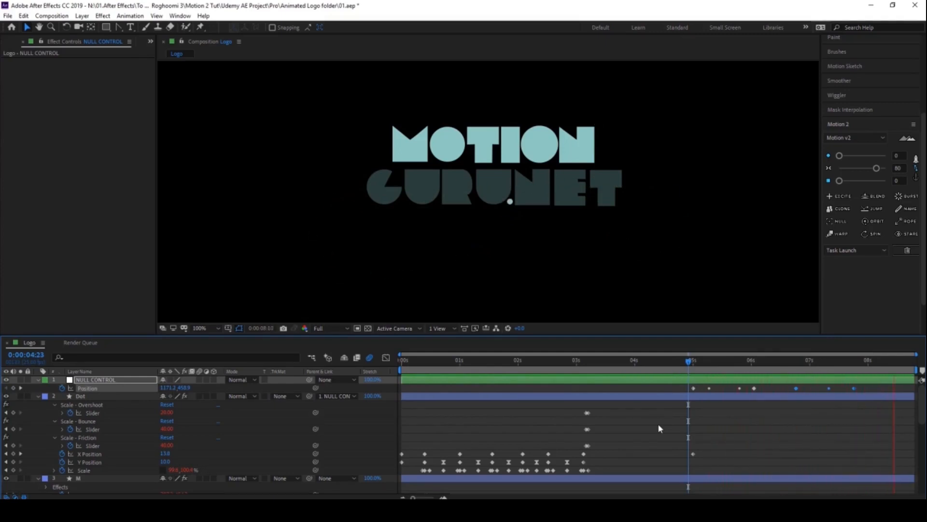
key("space")
left_click(818, 429)
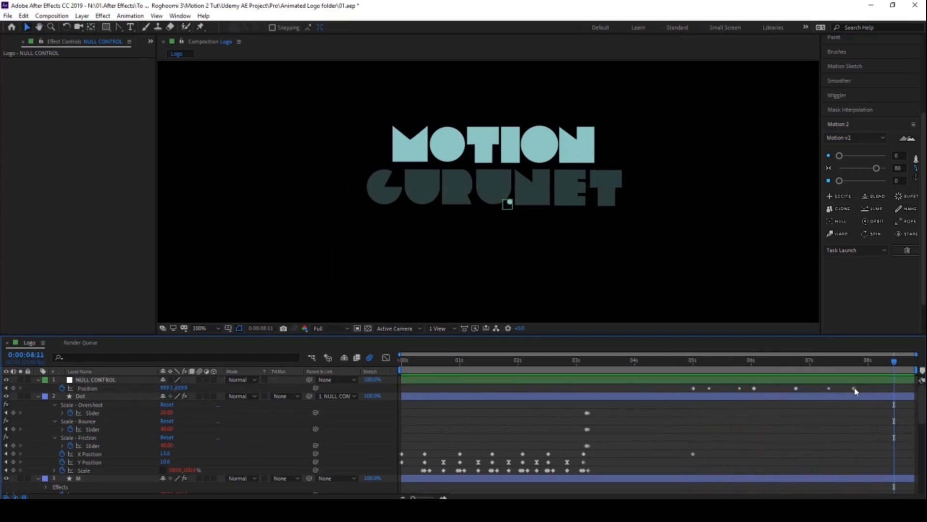
Step: Apply Motion 2's Excite to NULL CONTROL's final Position keyframe, with the current time at 0:00:07:19
left_click(853, 388)
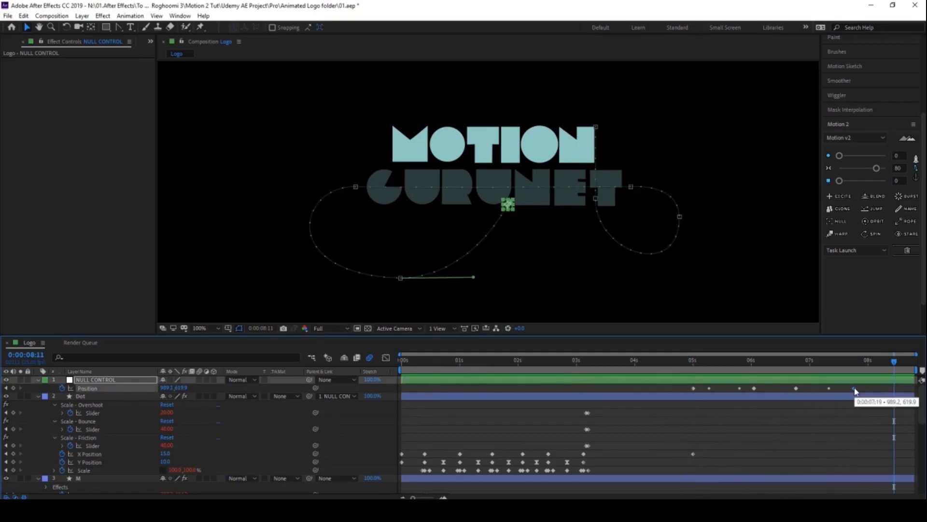
key("j")
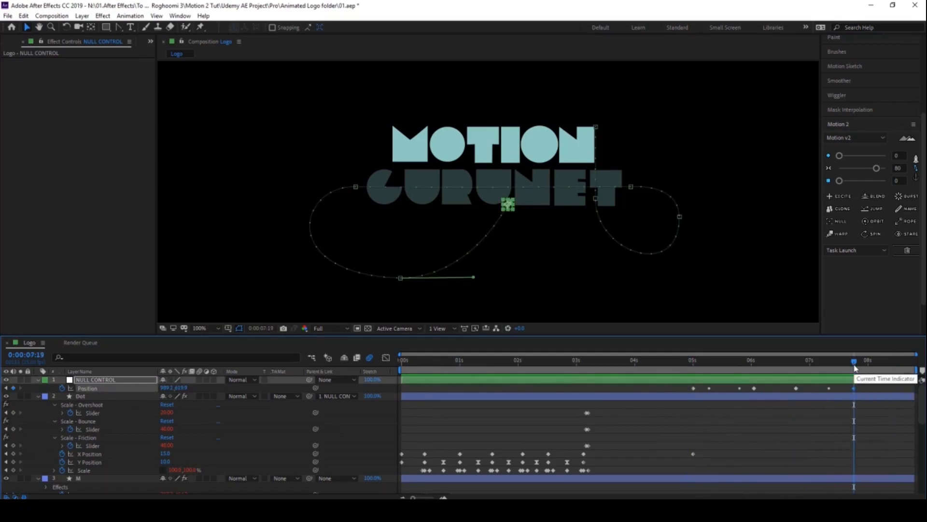
left_click(838, 197)
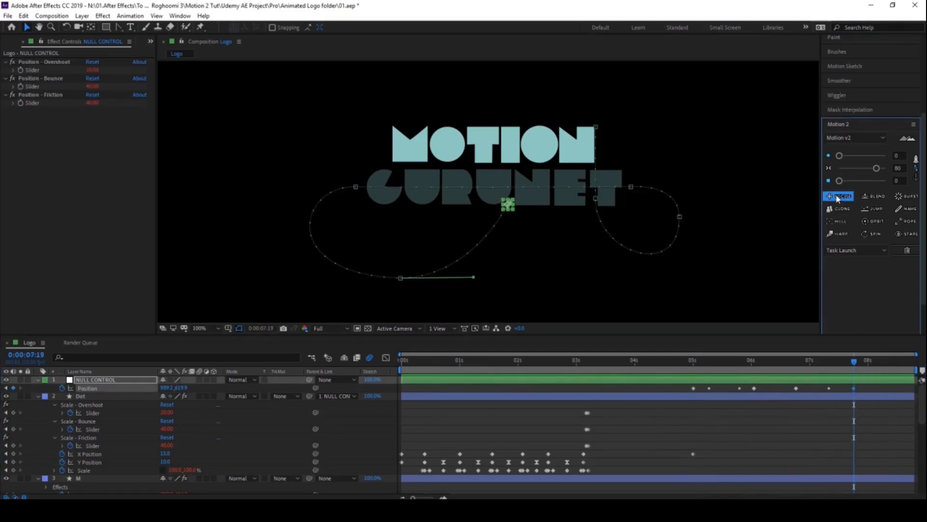
Step: Keyframe the Position Overshoot, Bounce and Friction sliders at 0:00:07:19, and set all three to 0 one frame earlier
left_click(23, 94)
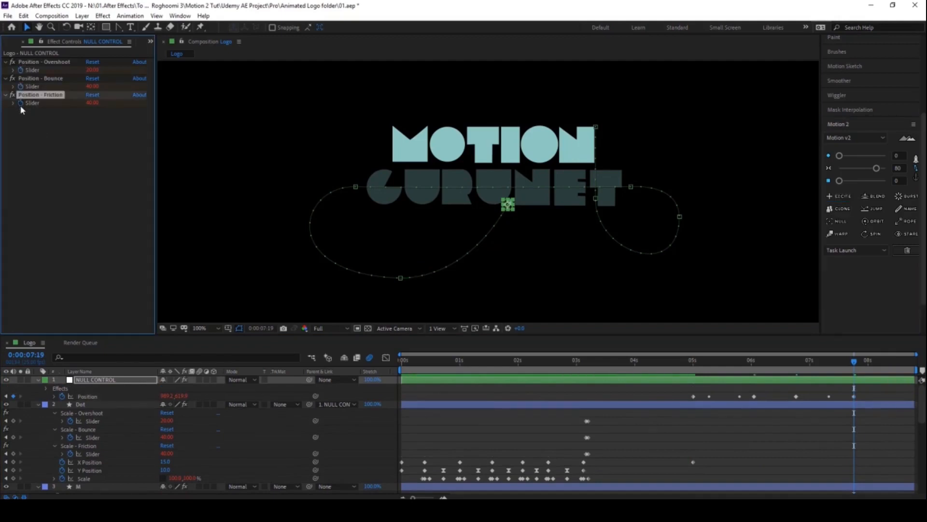
key("Page_Up")
left_click(92, 70)
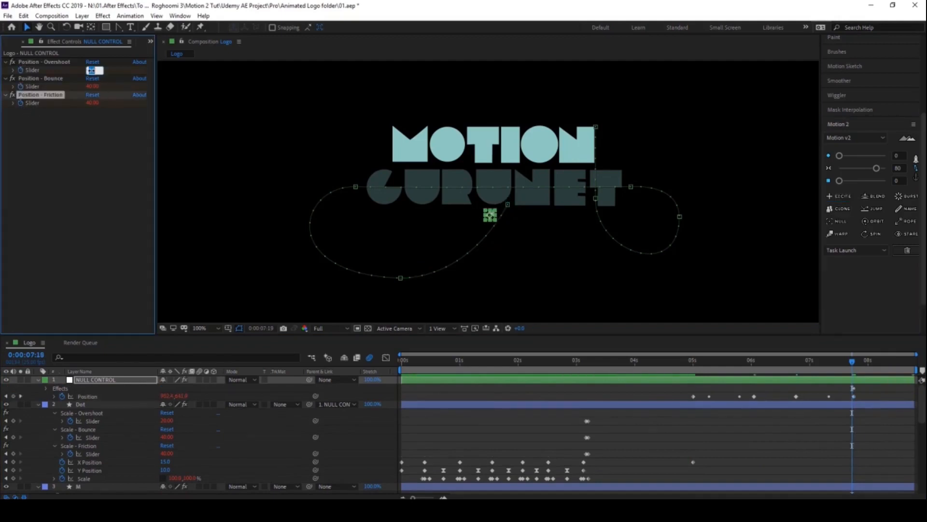
type("0")
key("Tab")
type("0")
key("Tab")
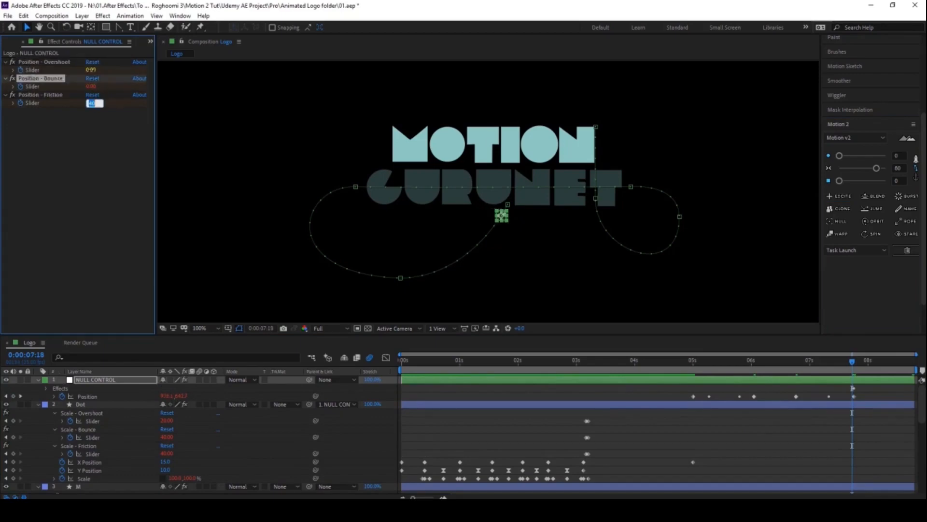
type("0")
key("Return")
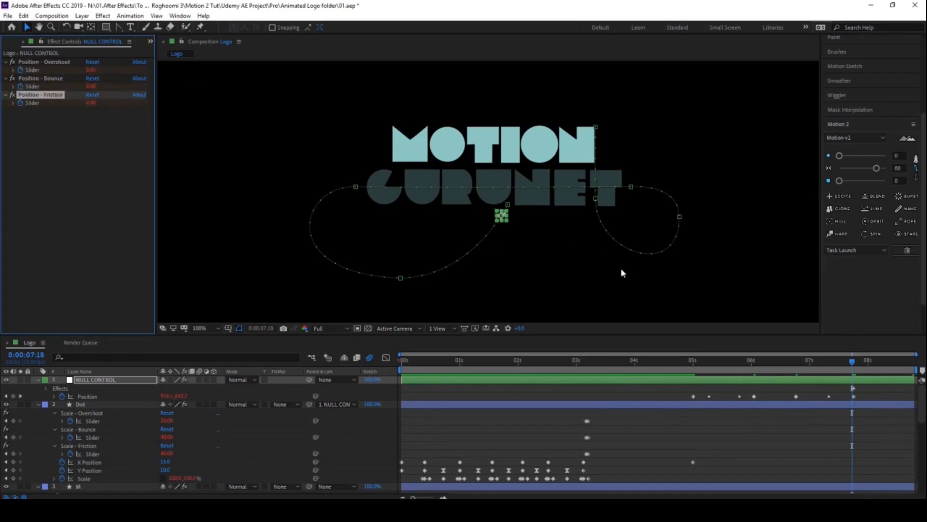
left_click(867, 392)
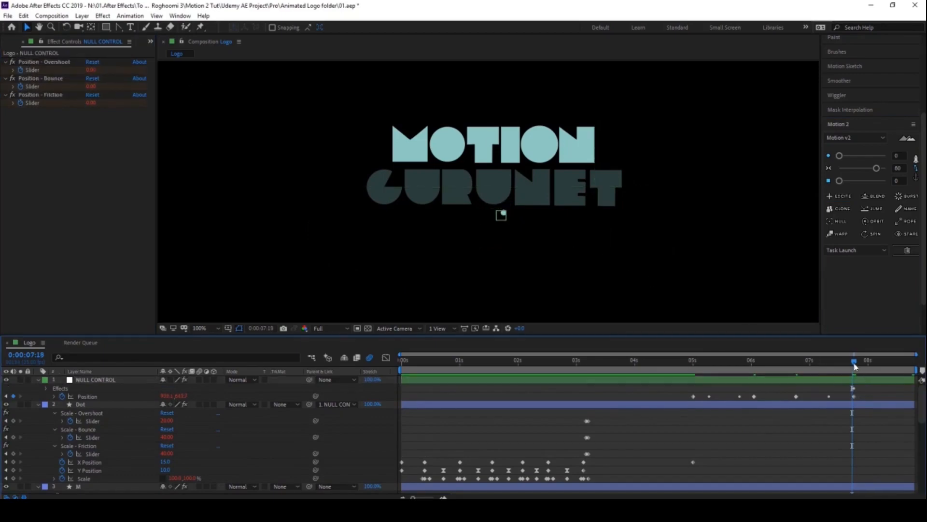
Step: At 0:00:07:21, enlarge the view on the dot and reveal NULL CONTROL's Position expression with its post-expression graph shown
left_click_drag(854, 366, 862, 367)
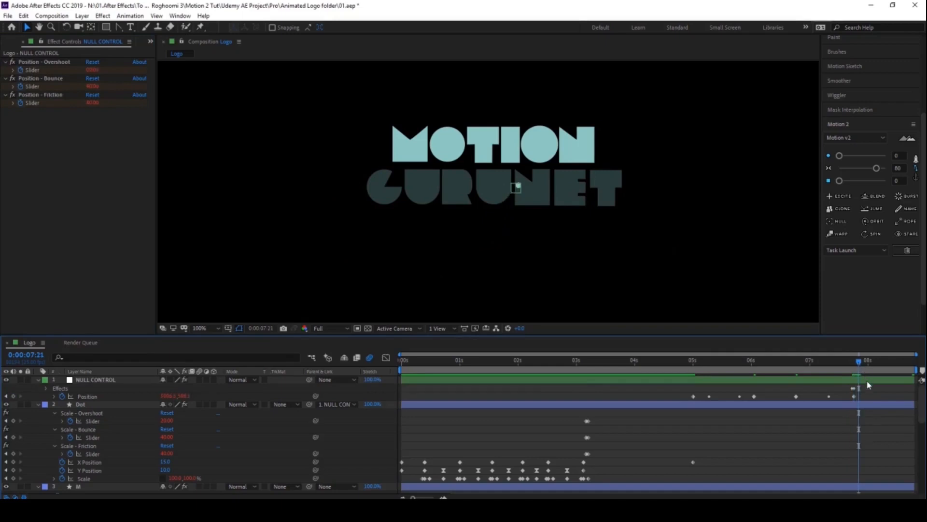
left_click(868, 382)
key("period")
key("period")
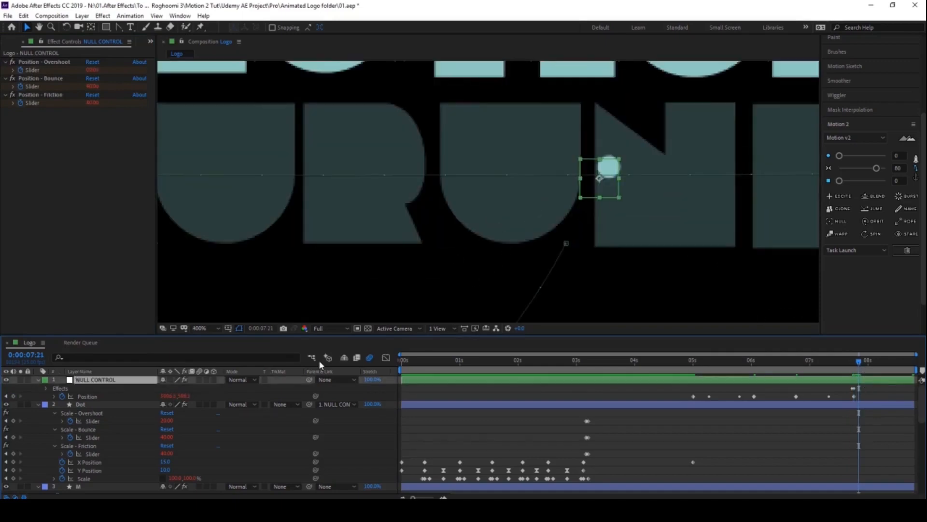
left_click(55, 396)
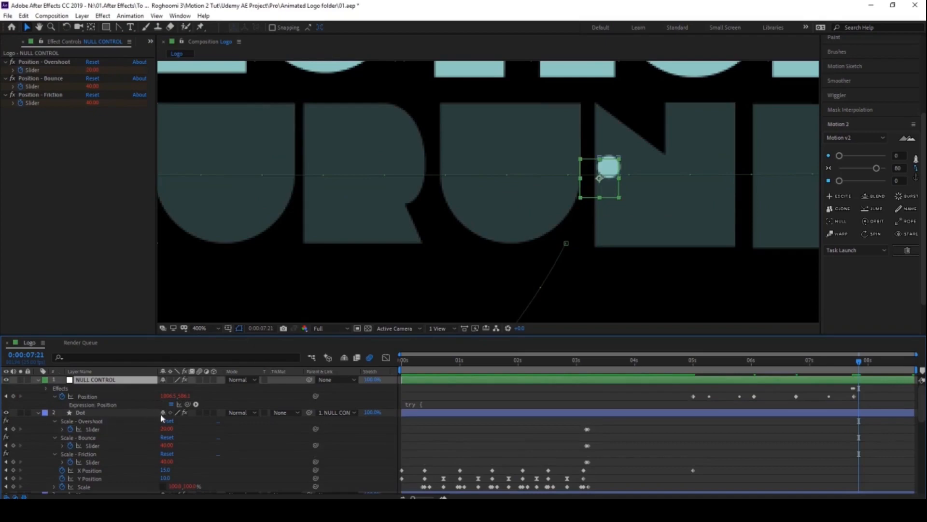
left_click(179, 404)
Step: At 0:00:07:21, try 10 for NULL CONTROL's Position Overshoot slider and 30 for its Position Bounce slider
left_click(91, 70)
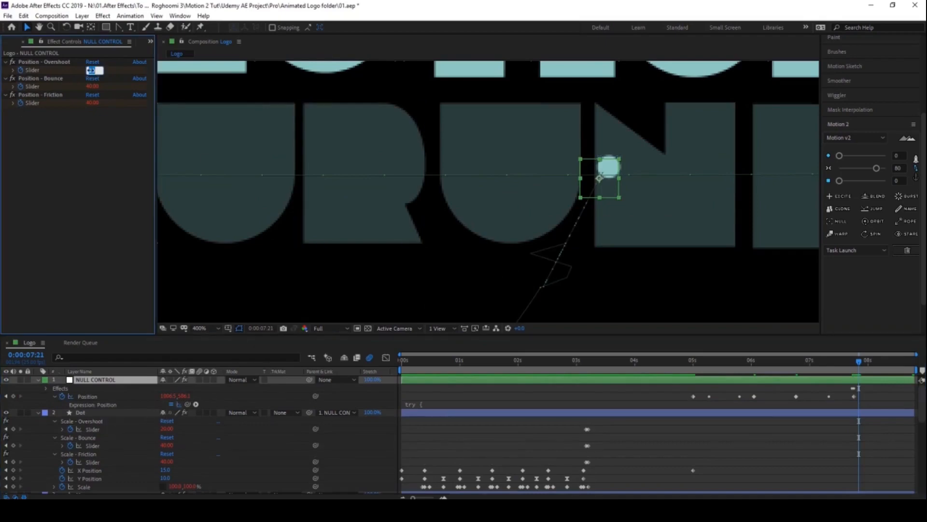
type("10")
key("Return")
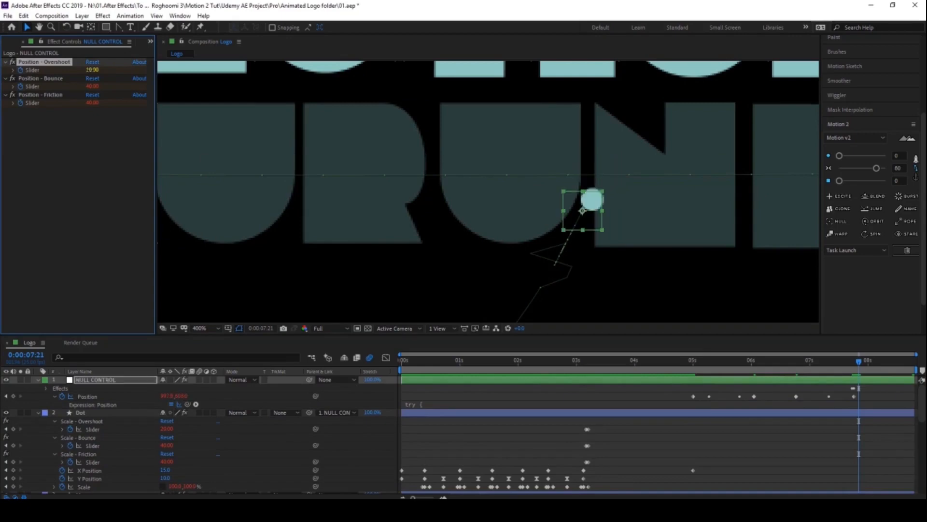
left_click(92, 86)
type("30")
key("Return")
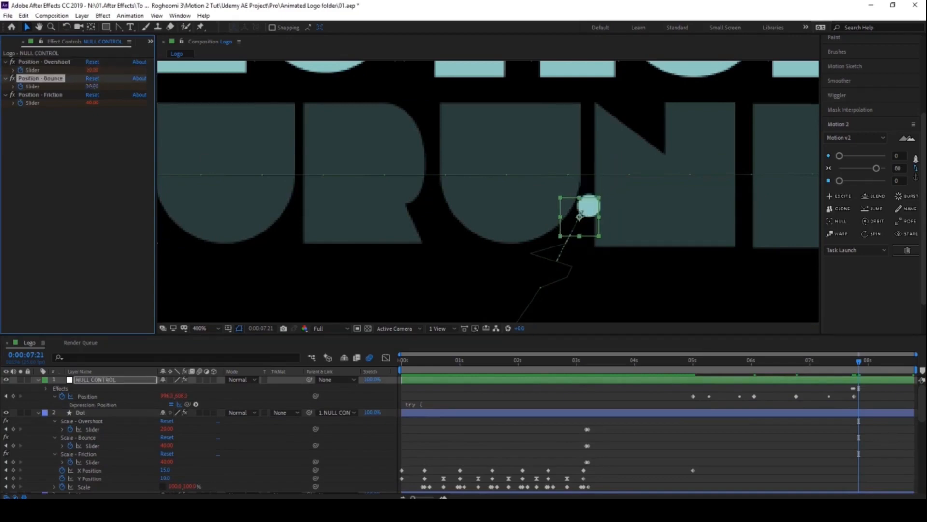
Step: At 0:00:07:21, set NULL CONTROL's Position Bounce slider to 20 and its Position Overshoot slider to 8
left_click(92, 87)
type("20")
key("Return")
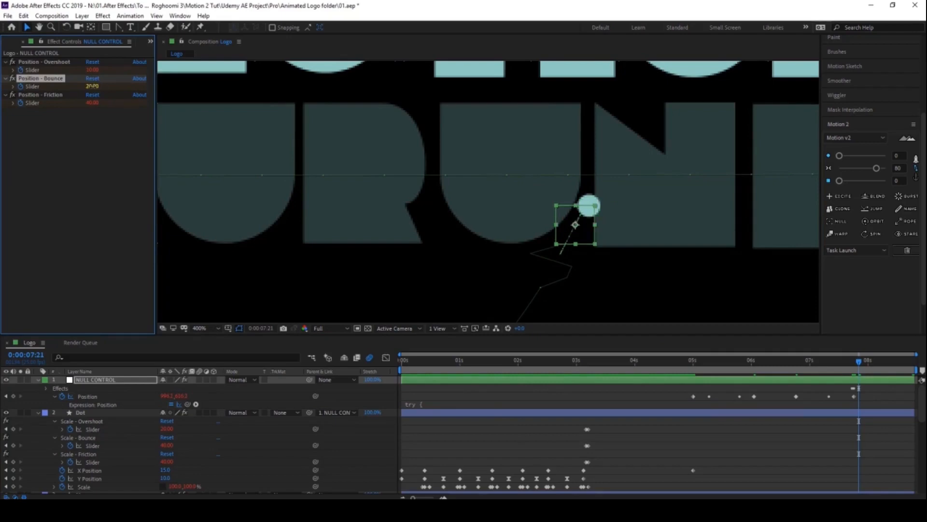
left_click(91, 70)
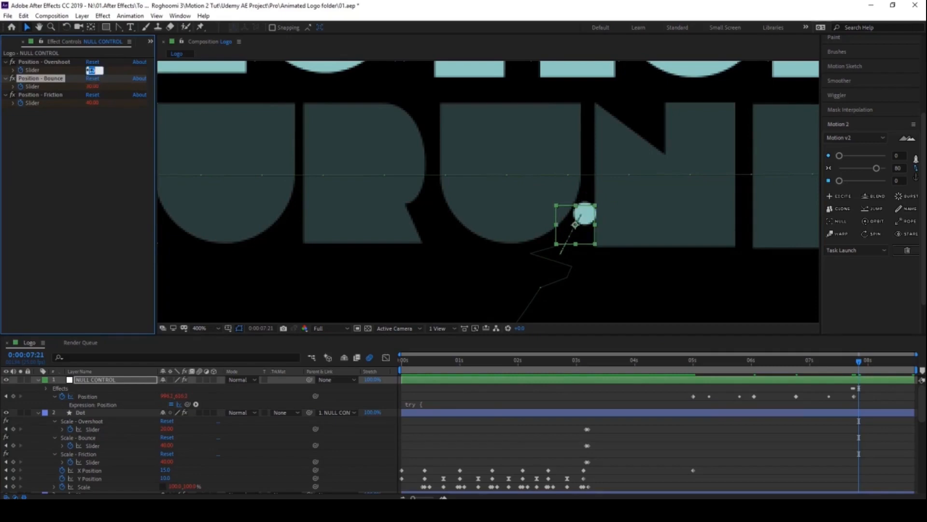
type("0")
key("Return")
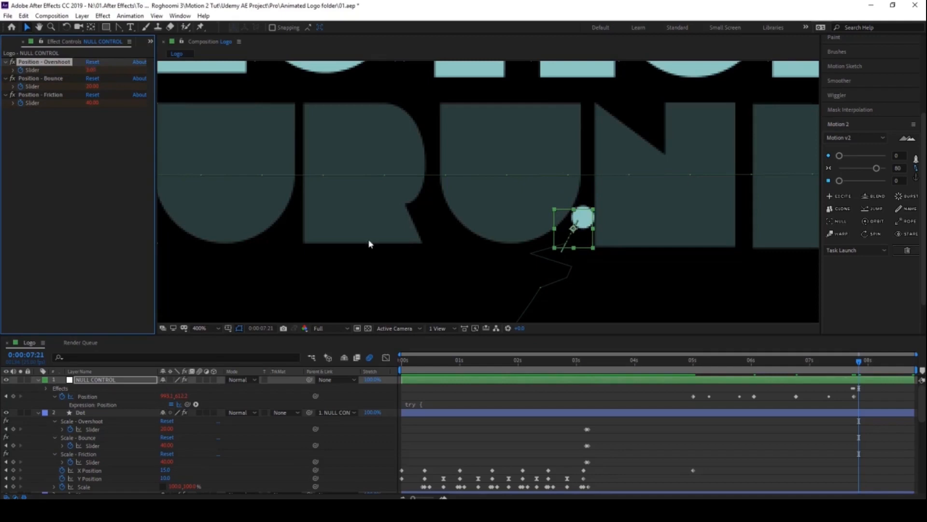
Step: Preview the dot's looping motion with the current time at 0:00:04:24
left_click(692, 366)
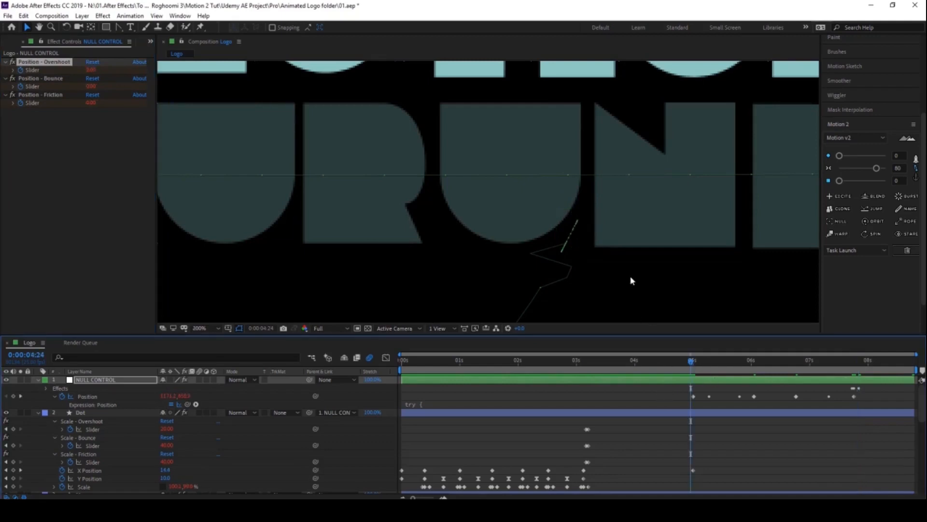
key("comma")
key("comma")
left_click(641, 395)
key("space")
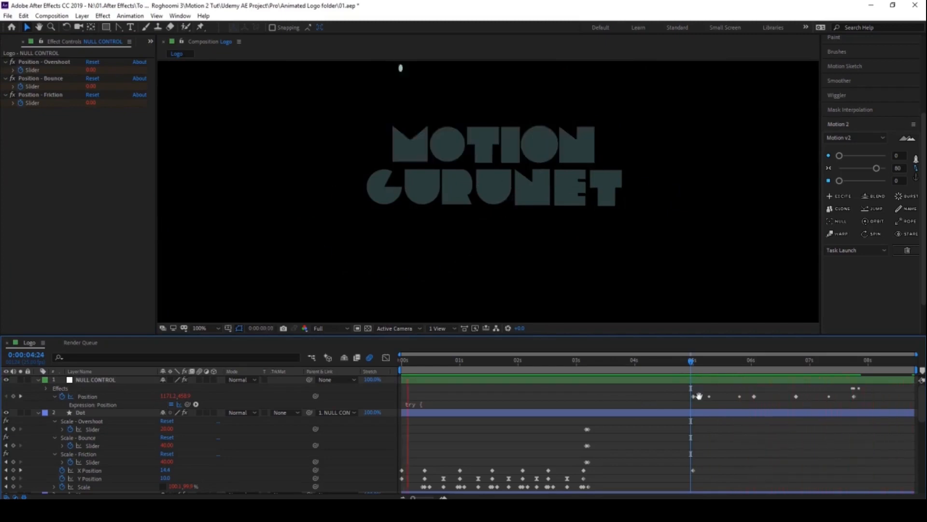
key("space")
Step: Examine the dot's landing path up close around 0:00:07:16, and preview the landing from 0:00:07:15
left_click_drag(781, 362, 848, 364)
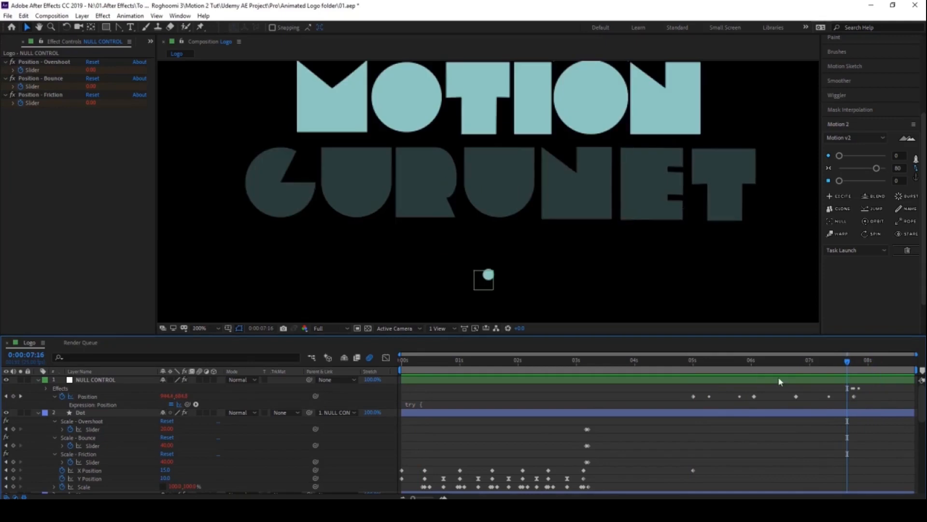
left_click(778, 378)
scroll(616, 259, "up", 4)
left_click_drag(630, 284, 584, 203)
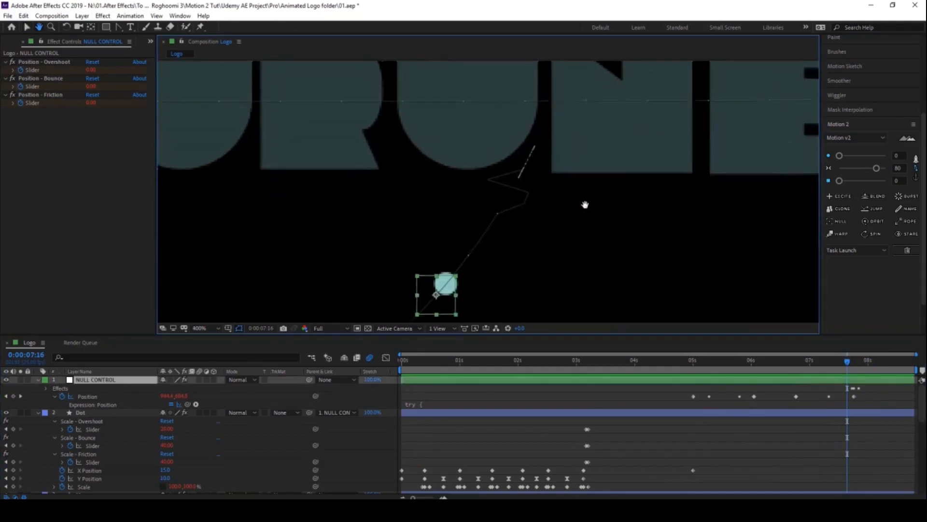
left_click_drag(849, 362, 883, 368)
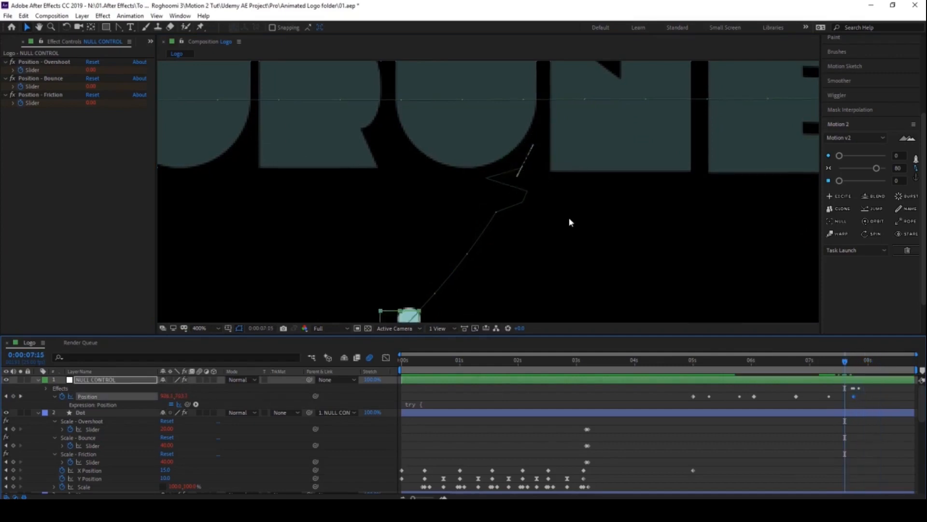
key("comma")
key("space")
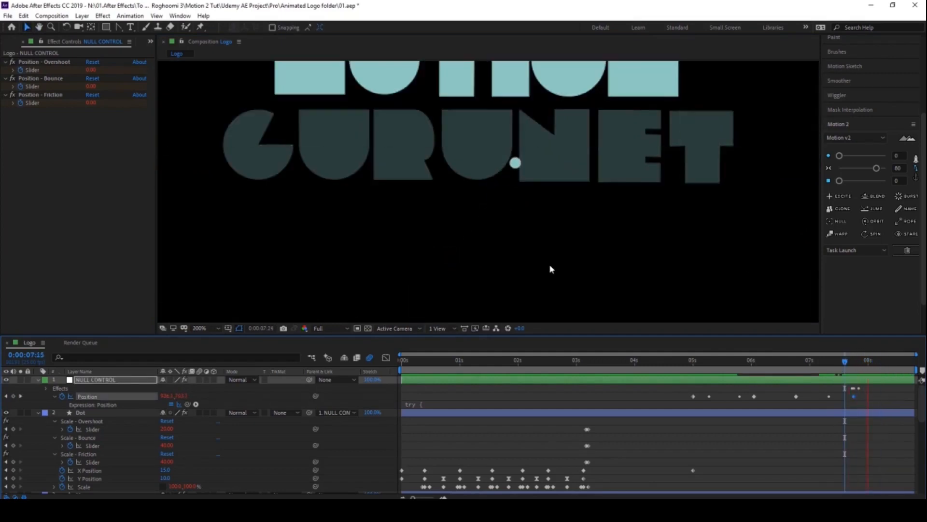
Step: Reveal NULL CONTROL's keyframes and move the last Overshoot and Bounce slider keyframes back to 0:00:07:19, replacing the ones there
left_click_drag(846, 366, 865, 369)
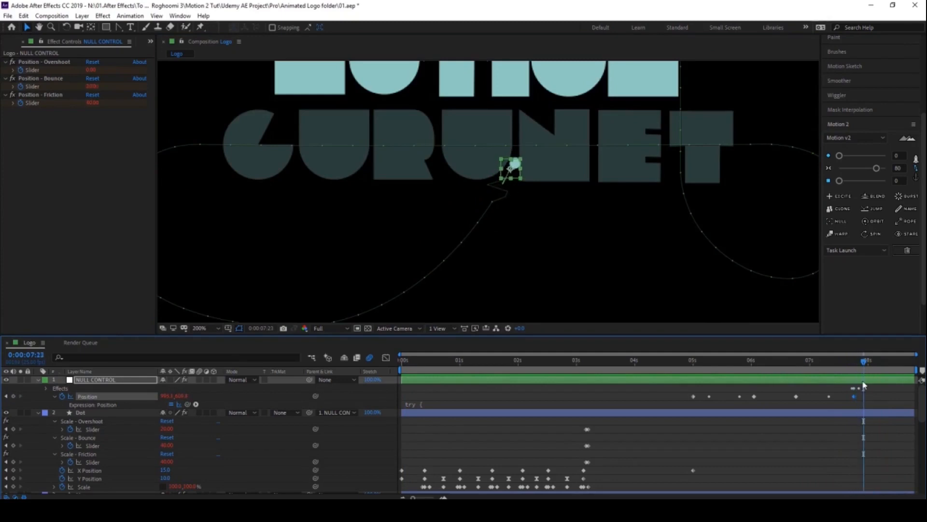
key("u")
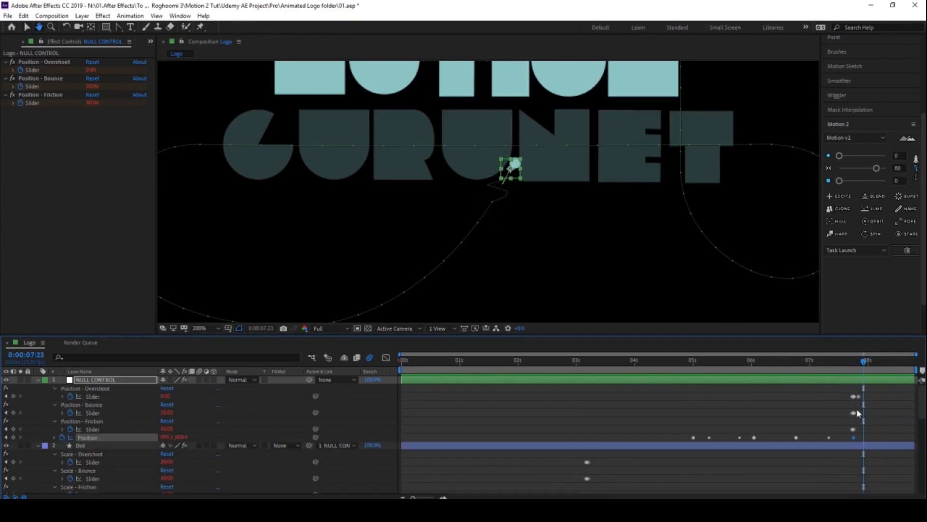
scroll(857, 411, "up", 1)
key("space")
key("space")
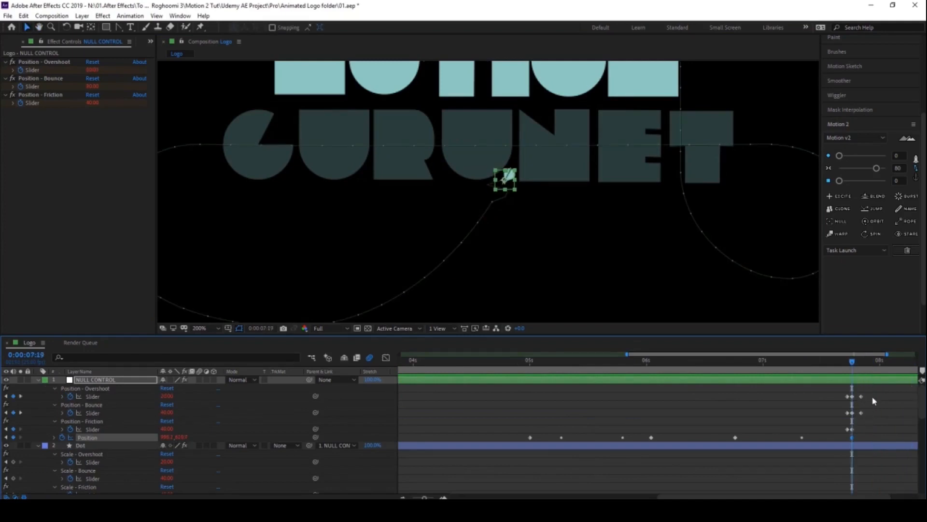
left_click_drag(867, 391, 847, 414)
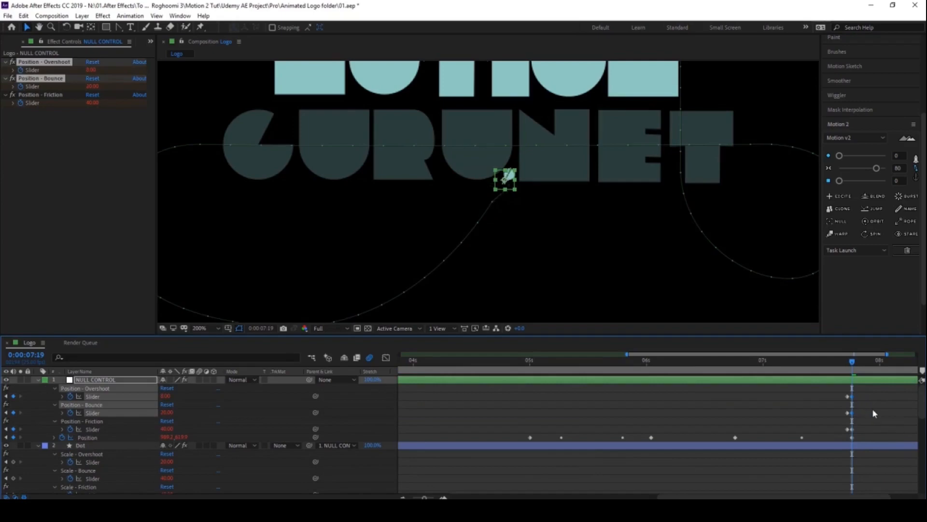
left_click(872, 409)
Step: Try all the Position slider keyframes two frames earlier, ending at 0:00:07:17, and move them back to end at 0:00:07:19
key(";")
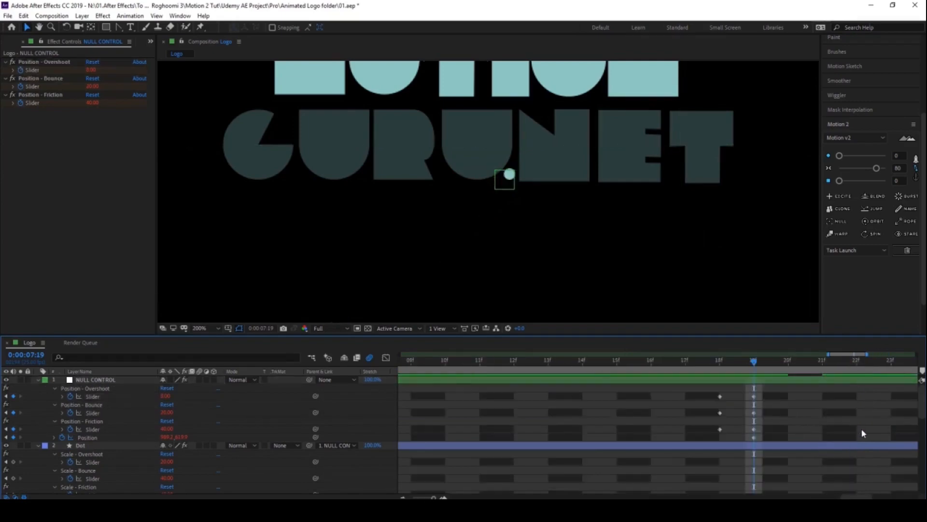
key("minus")
key("minus")
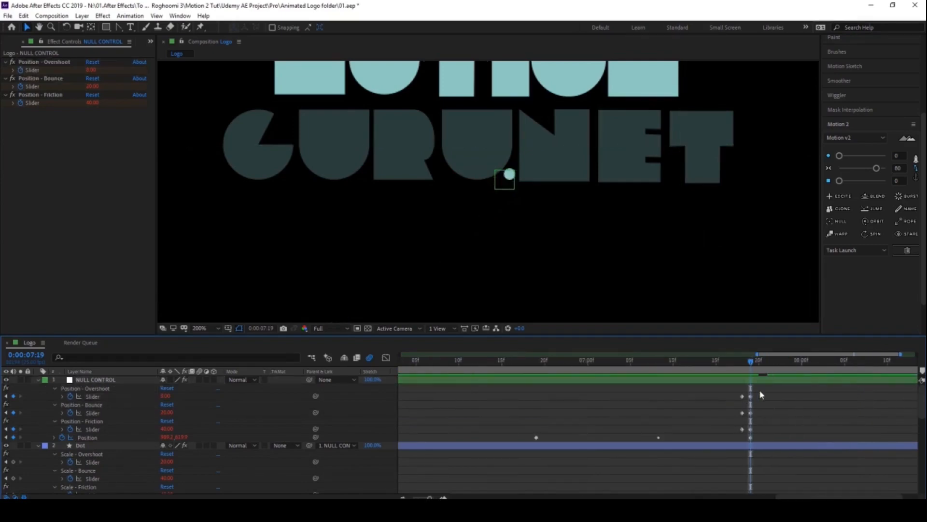
left_click_drag(760, 394, 737, 435)
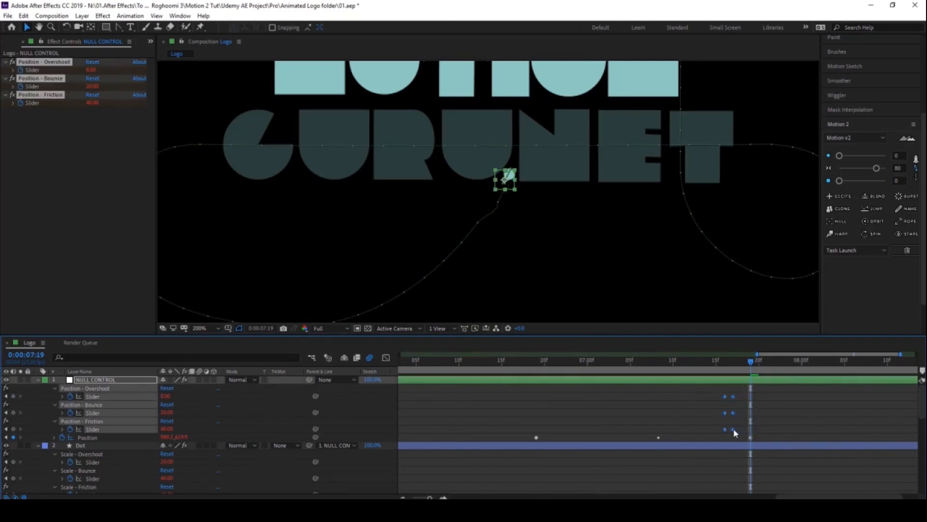
left_click(717, 429)
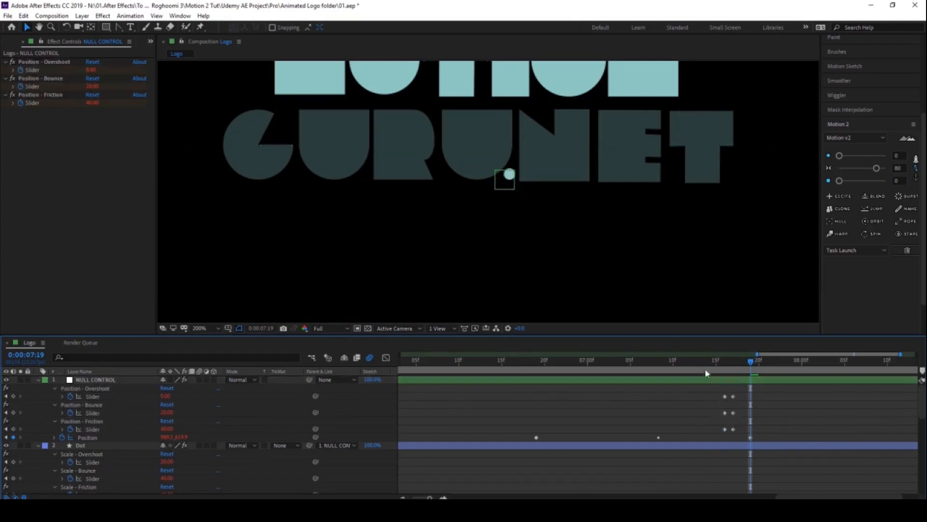
left_click(711, 362)
left_click_drag(711, 362, 752, 374)
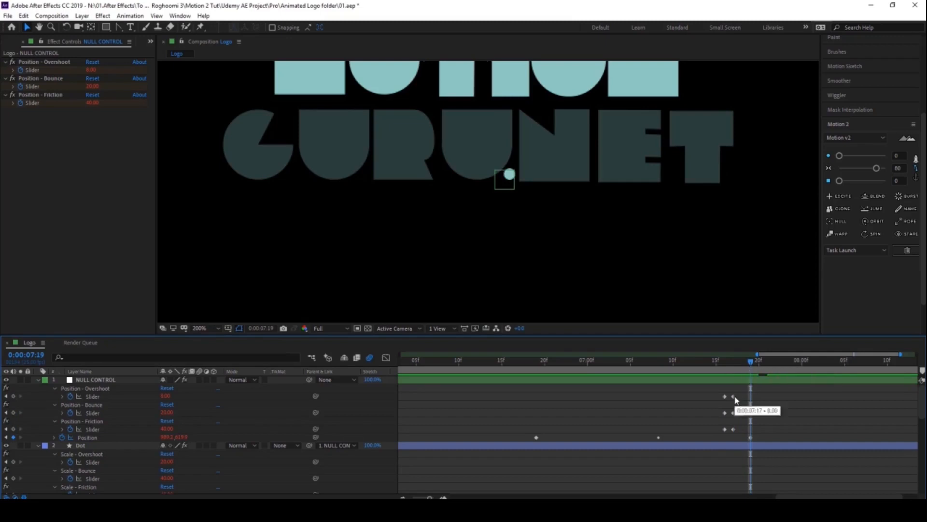
left_click_drag(738, 391, 754, 429)
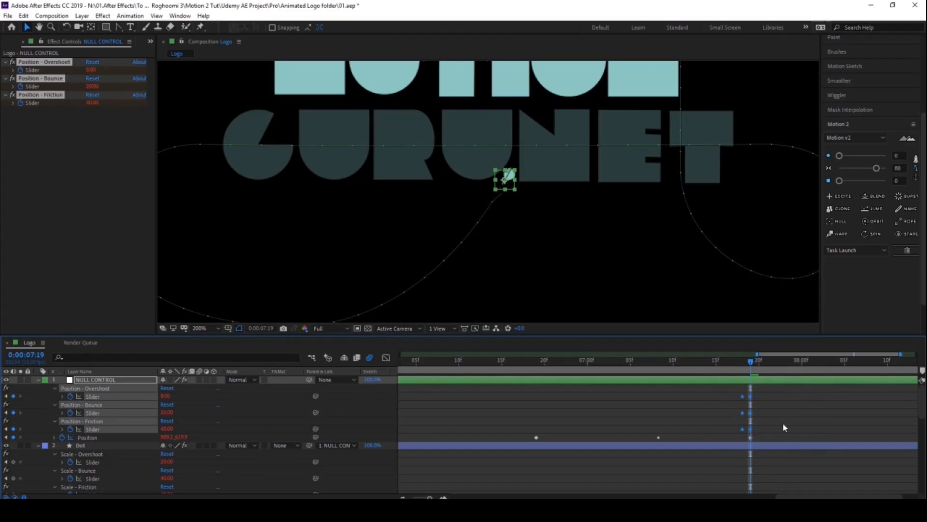
Step: Preview the dot's landing from 0:00:07:17, and play the animation over the full timeline
left_click(777, 411)
left_click(734, 361)
key("space")
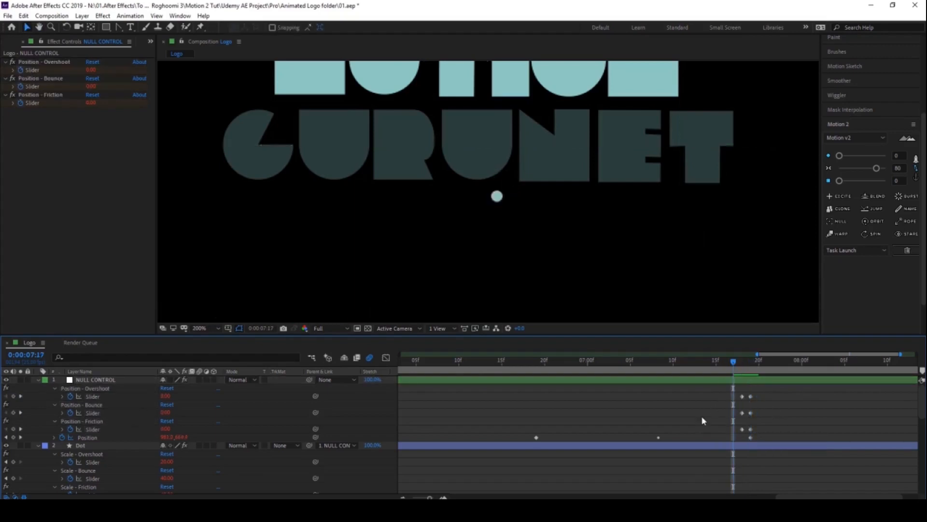
key("space")
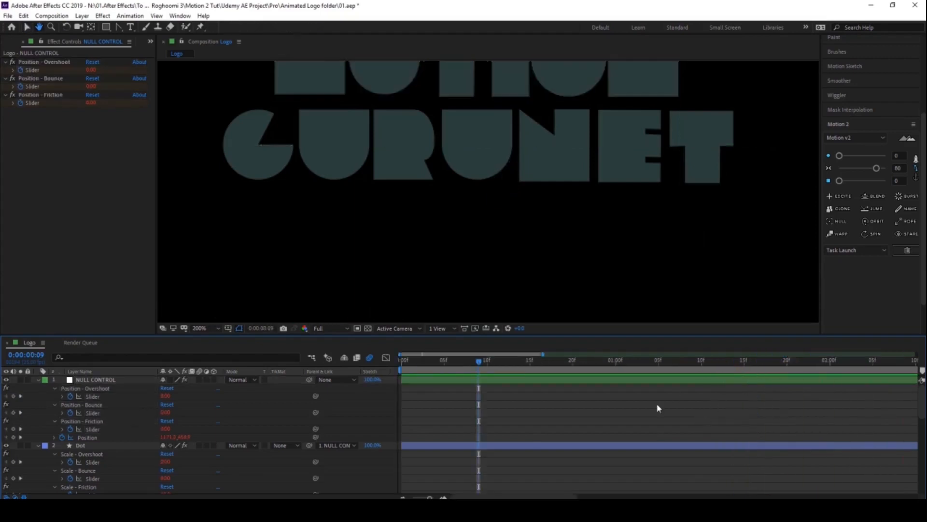
scroll(647, 415, "down", 4)
left_click(801, 363)
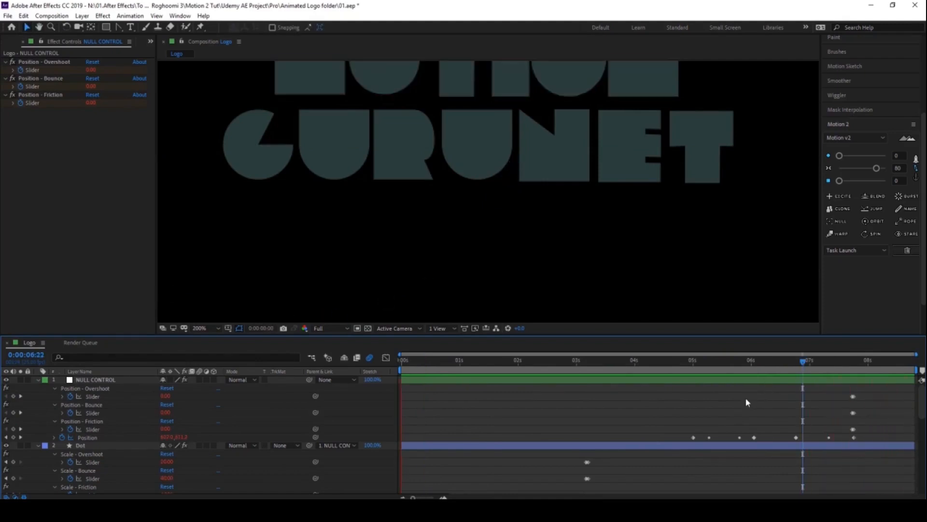
key("space")
Step: At 0:00:07:19, set NULL CONTROL's Position Overshoot slider to 6
left_click(780, 381)
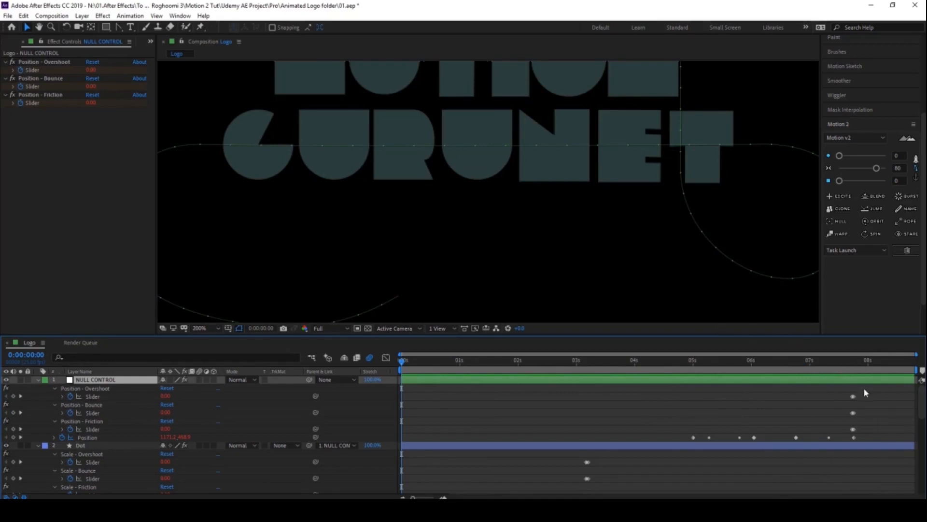
scroll(841, 386, "up", 5)
left_click(781, 364)
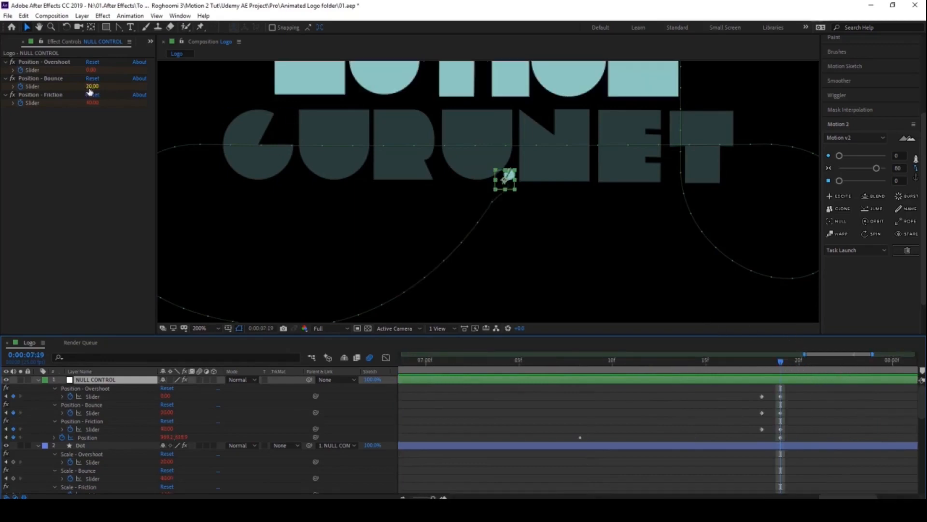
left_click(90, 70)
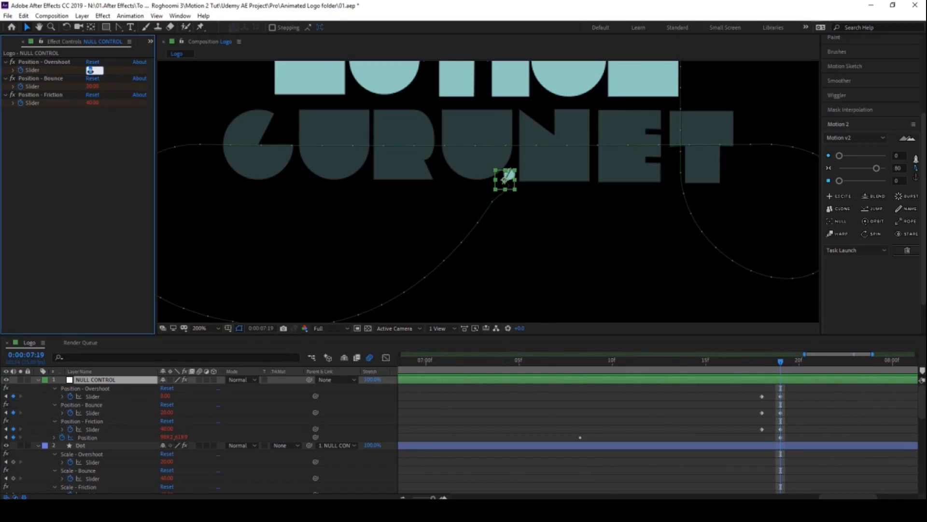
type("6")
key("Return")
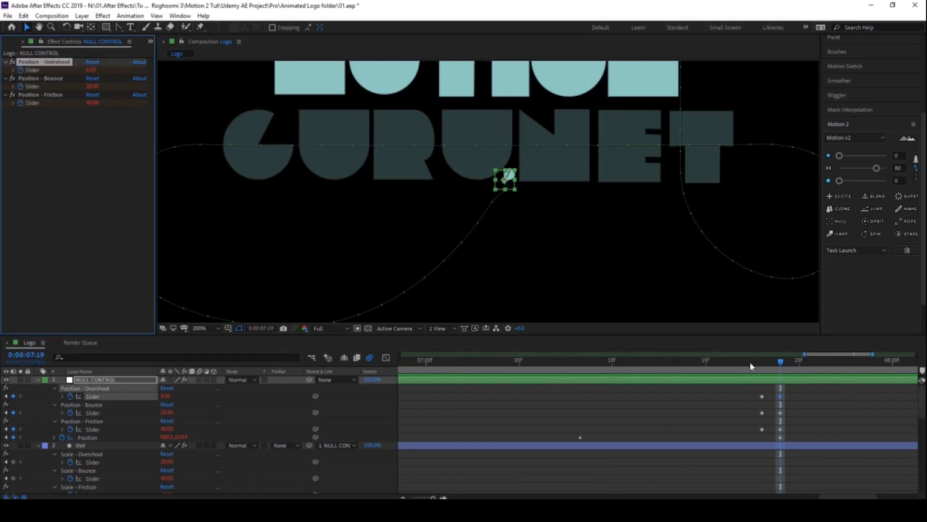
Step: Fit the whole composition in the viewer and scrub to 0:00:06:01, where the dot reaches the second line
left_click_drag(583, 365, 501, 362)
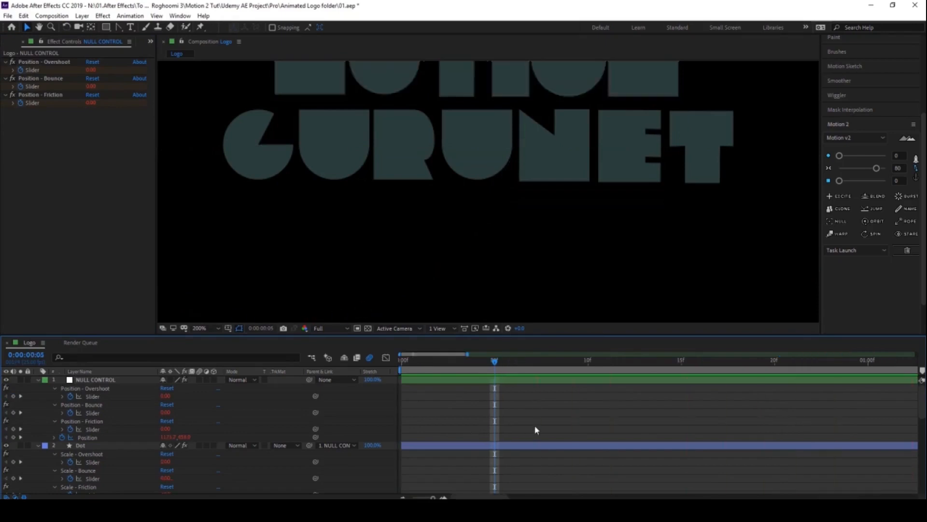
scroll(535, 426, "down", 4)
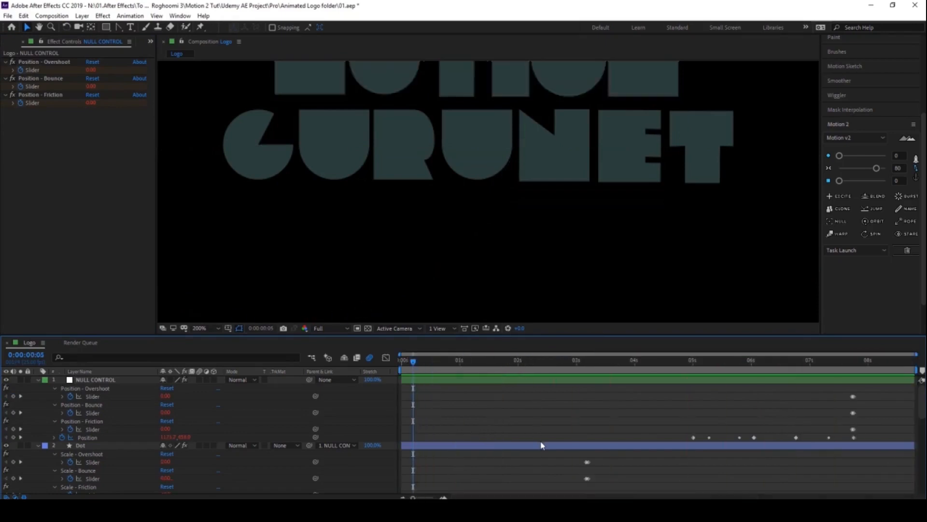
left_click(208, 328)
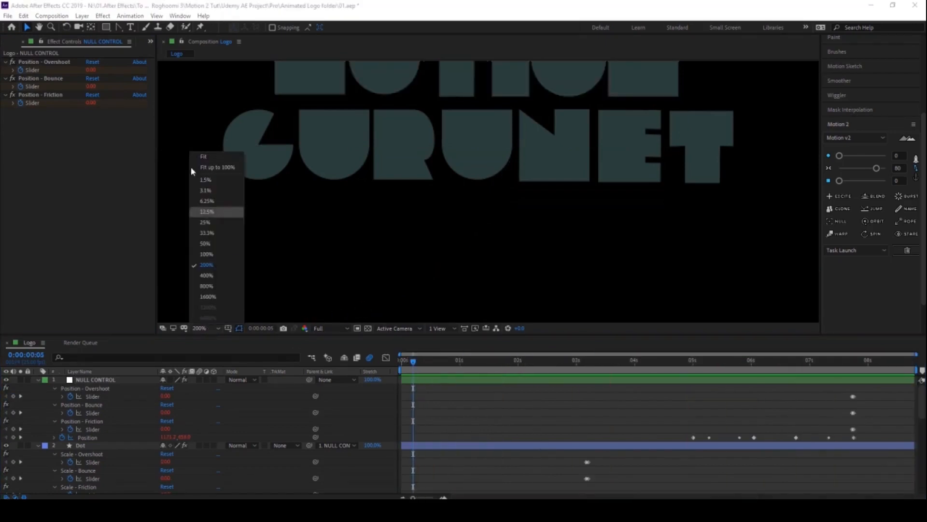
left_click(198, 160)
left_click_drag(414, 369, 755, 430)
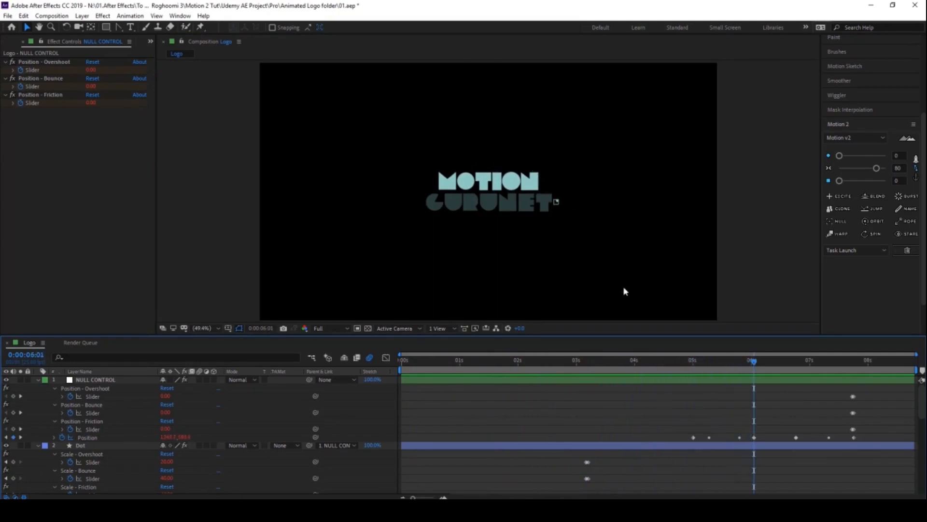
Step: Copy the Opacity keyframes of MOTION's last letter N to the T layer of GURUNET at 0:00:06:03
key("slash")
left_click(600, 221)
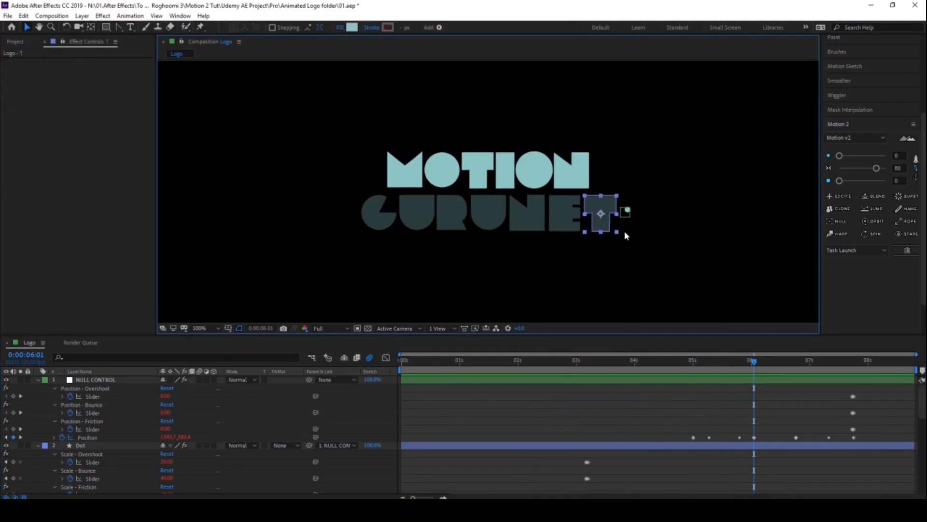
key("period")
left_click_drag(756, 365, 763, 367)
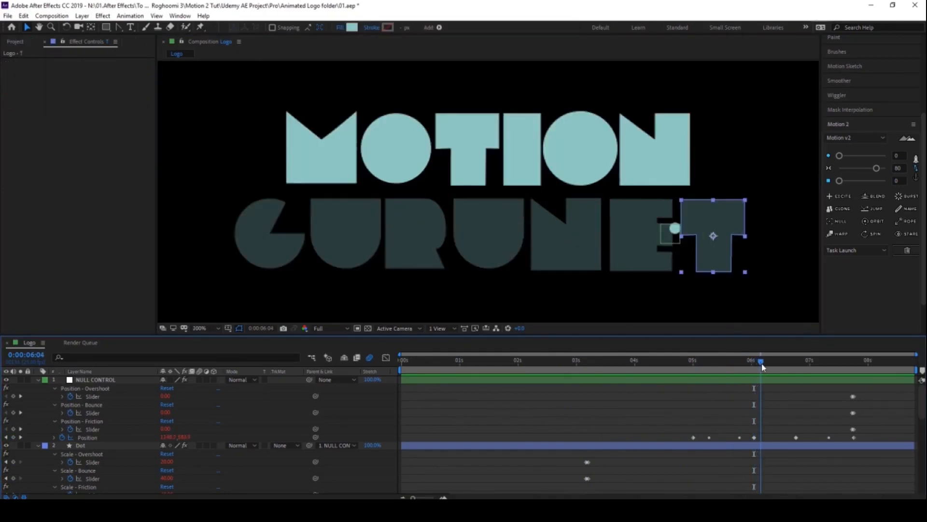
scroll(749, 444, "down", 10)
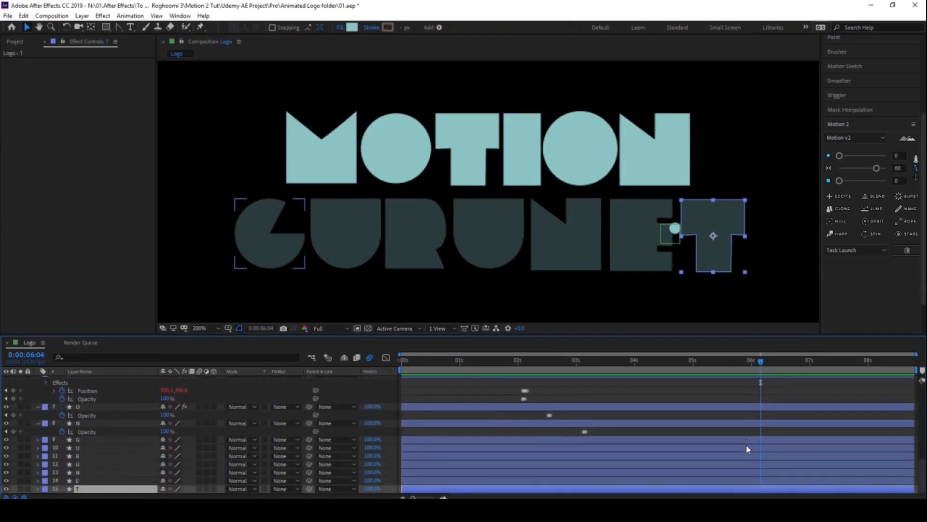
left_click(584, 431)
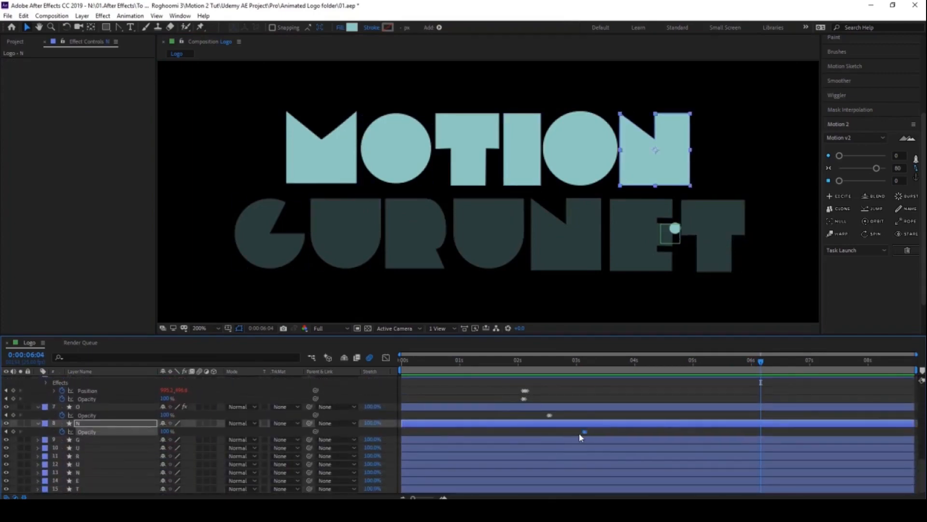
left_click(717, 249)
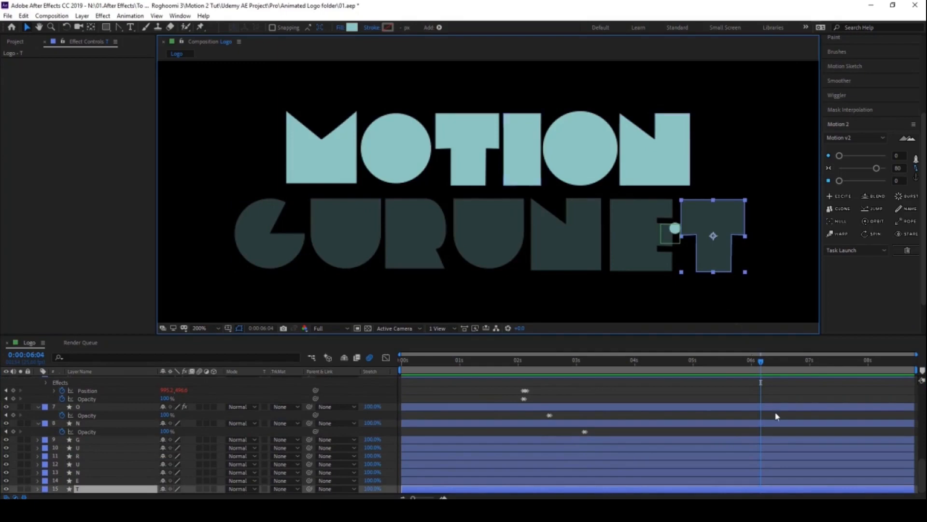
key("Page_Up")
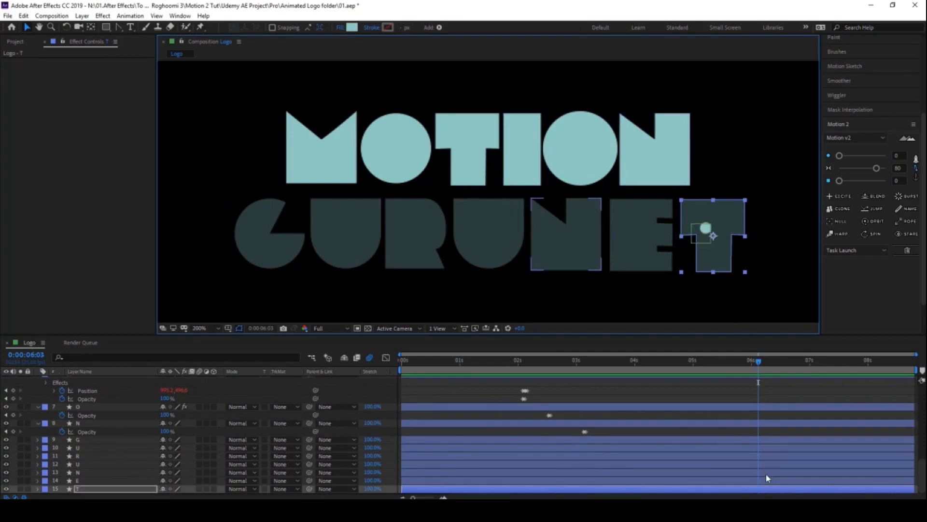
left_click(764, 363)
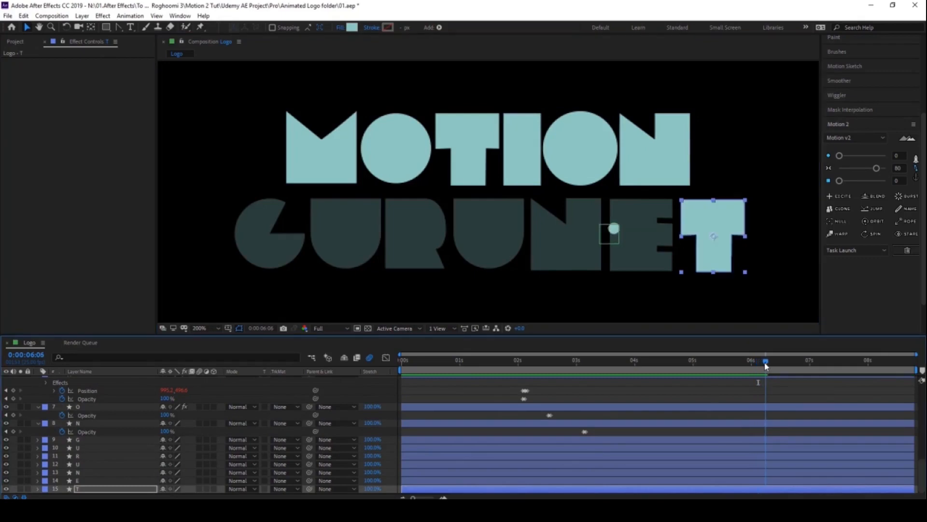
Step: Paste the same Opacity keyframes onto GURUNET's E, N and second U at the frames where the dot crosses each letter
mouse_move(764, 365)
left_mouse_down()
mouse_move(866, 366)
mouse_move(747, 371)
mouse_move(759, 370)
left_mouse_up()
key("ctrl+Up")
left_click(552, 249)
key("Page_Up")
key("ctrl+v")
left_click(504, 260)
key("Page_Up")
key("ctrl+v")
Step: Paste the Opacity keyframes onto the remaining R, first U and G layers of GURUNET
key("ctrl+Up")
key("ctrl+v")
key("ctrl+Up")
key("ctrl+v")
key("ctrl+Up")
key("ctrl+v")
Step: Keyframe the T layer's Position at 0:00:06:03, and set its X position to 1182.9 at 0:00:06:04
key("comma")
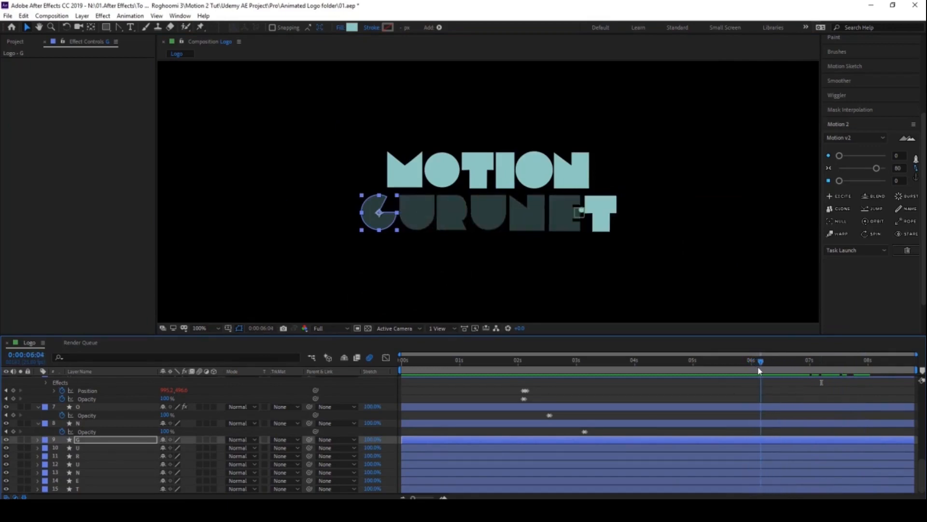
left_click(613, 210)
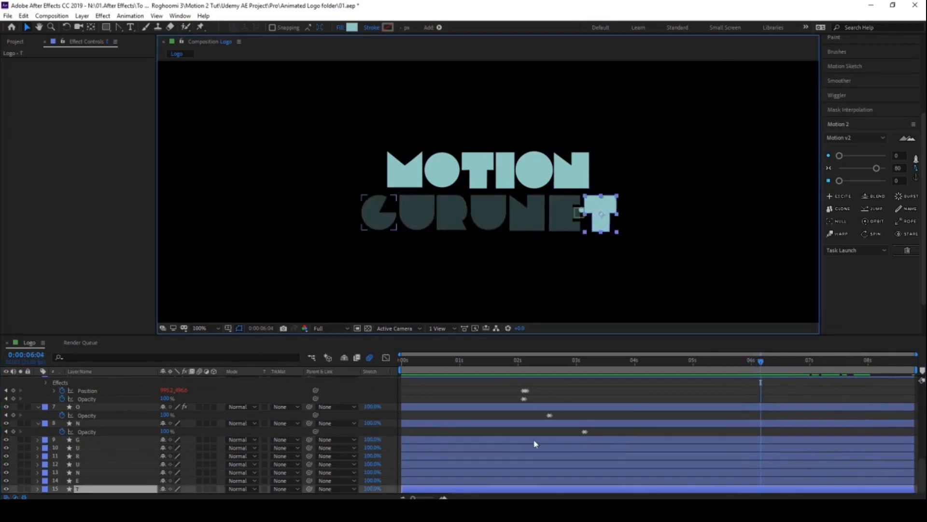
key("p")
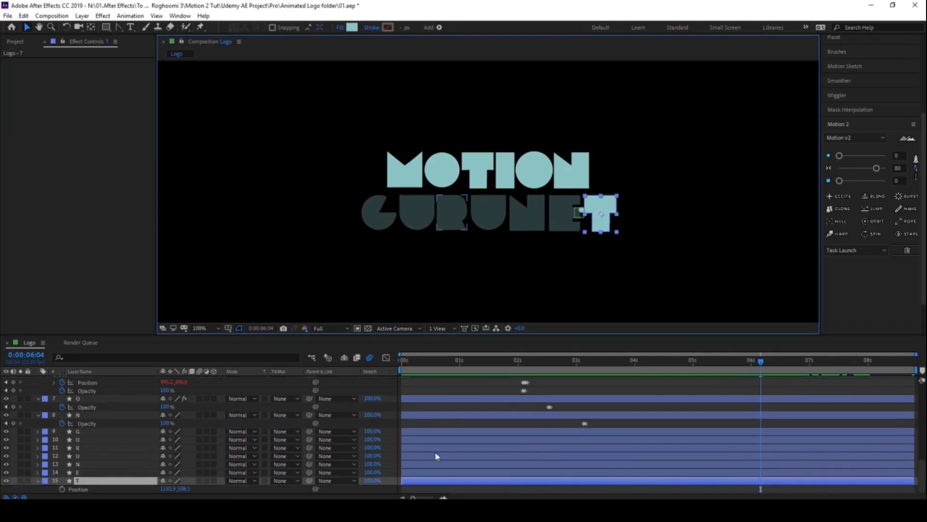
key("Page_Up")
left_click(61, 490)
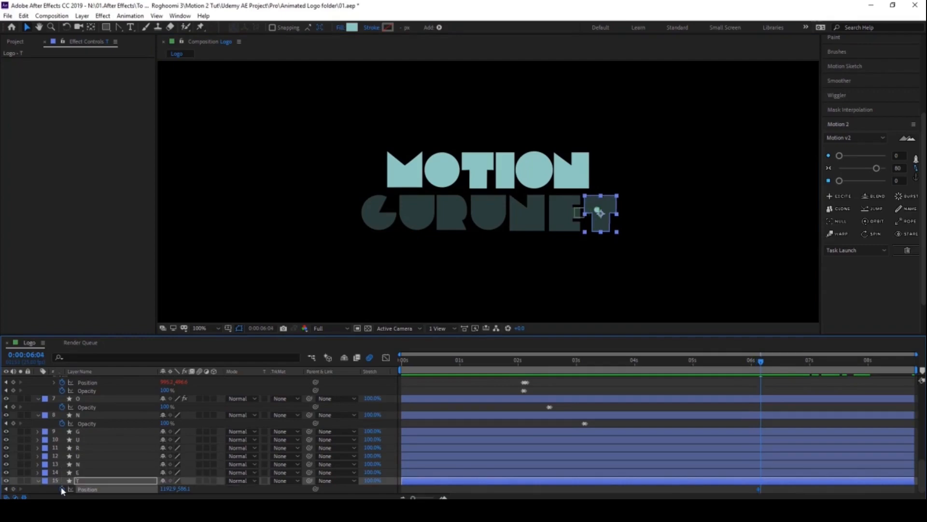
key("Page_Down")
left_click(167, 488)
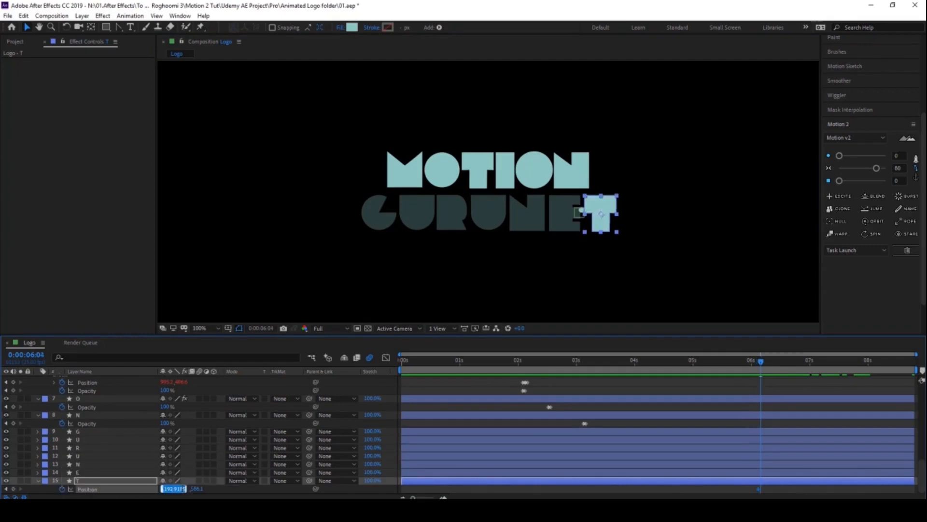
left_click(184, 488)
key("Return")
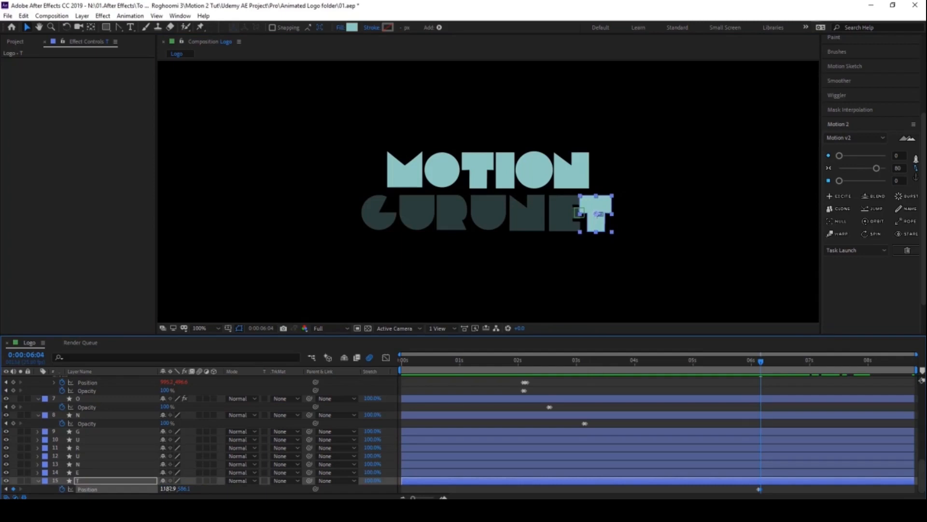
Step: Copy the T layer's first Position keyframe to 0:00:06:05 so the letter returns to its original place
key("Page_Down")
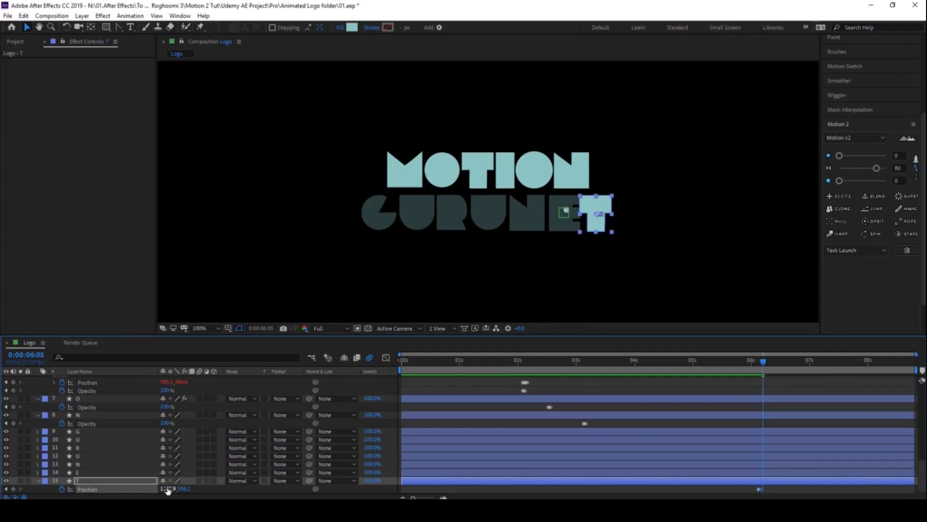
scroll(743, 486, "up", 5)
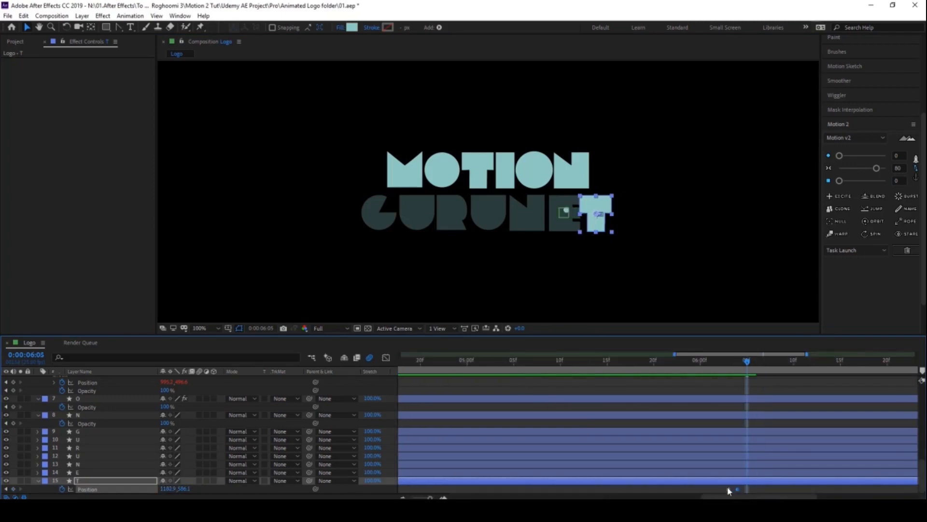
key("ctrl+c")
key("ctrl+v")
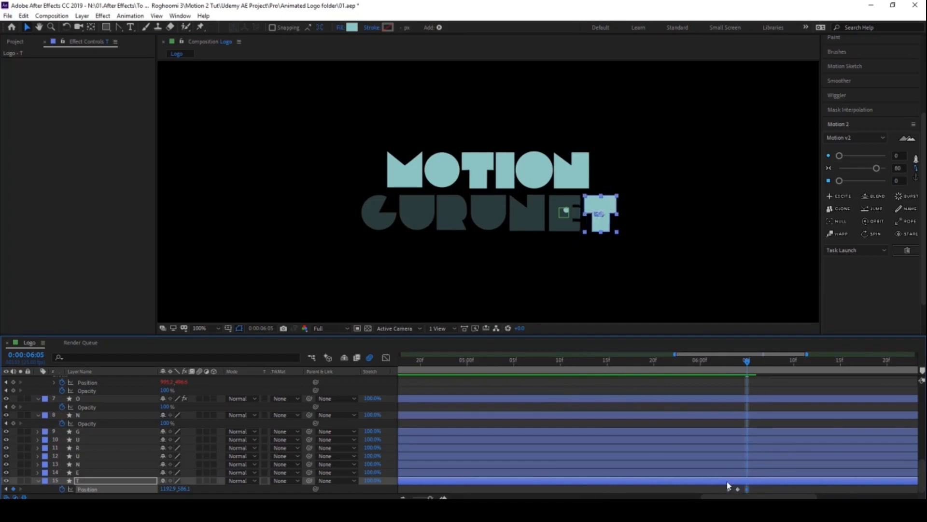
Step: Apply Motion 2's Excite to the T layer's Position, with Overshoot set to 10 and Bounce to 20
left_click(838, 196)
left_click(92, 70)
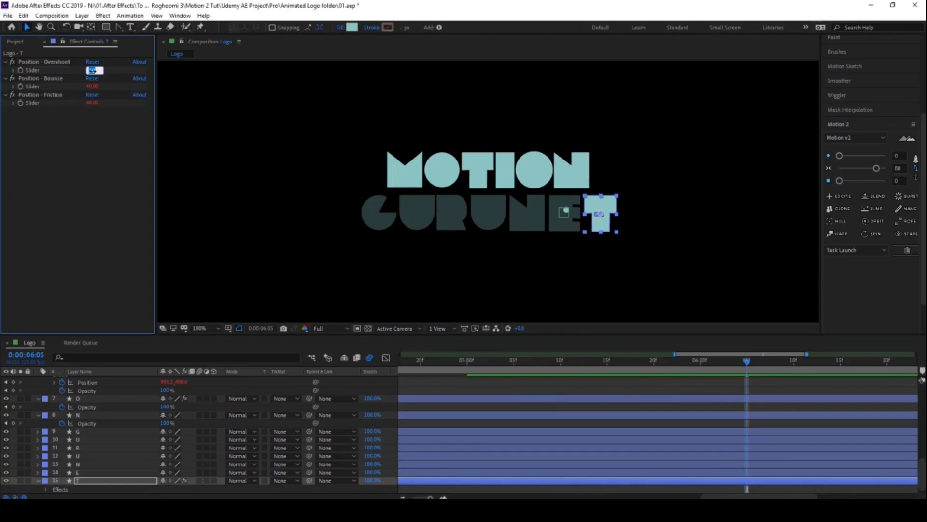
type("10")
key("Tab")
type("20")
key("Return")
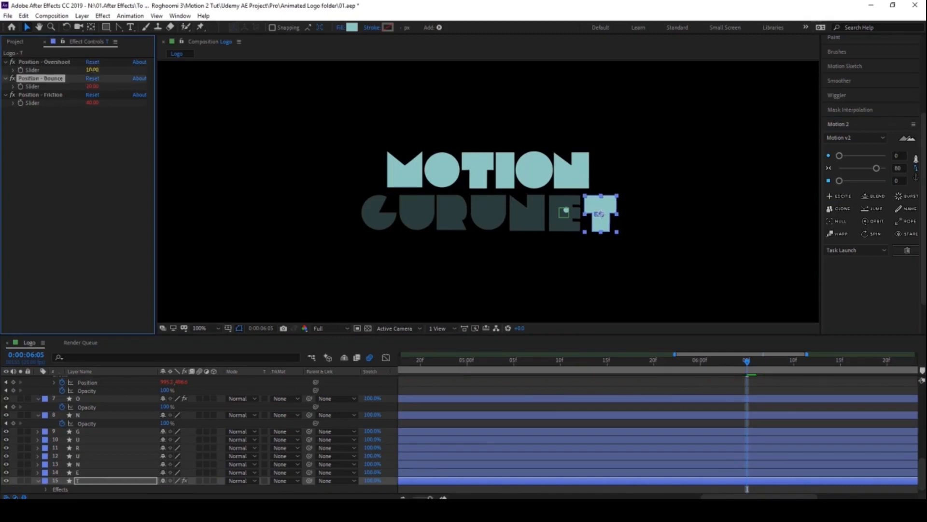
Step: Reveal the T layer's Position keyframes and preview its bounce from 0:00:05:22
scroll(789, 468, "down", 1)
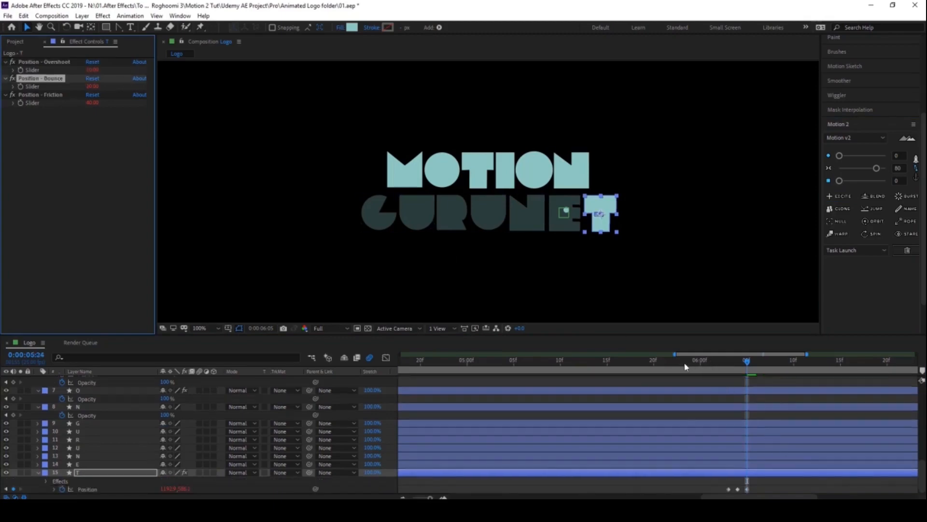
key("space")
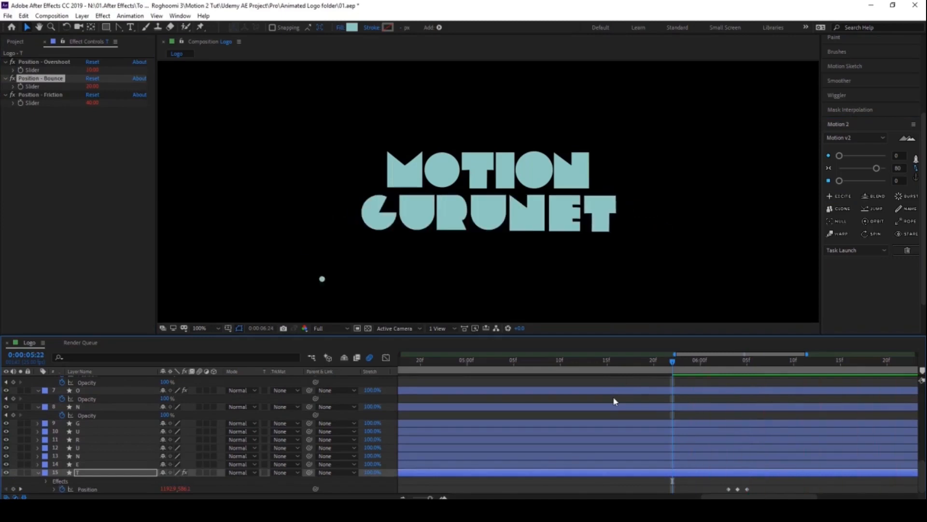
key("space")
key("minus")
key("minus")
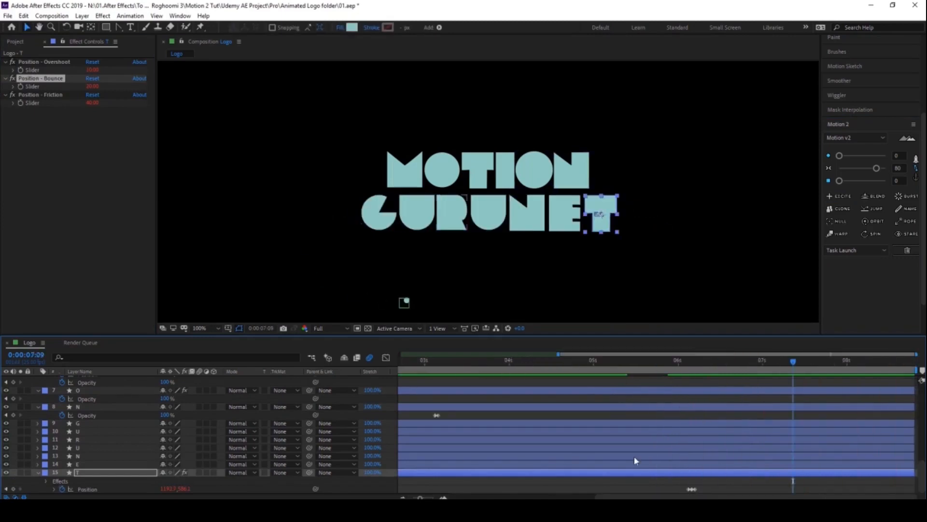
Step: Move the T layer's last Position keyframe two frames later to 0:00:06:07, and preview the bounce from 0:00:05:22
left_click_drag(666, 369, 696, 372)
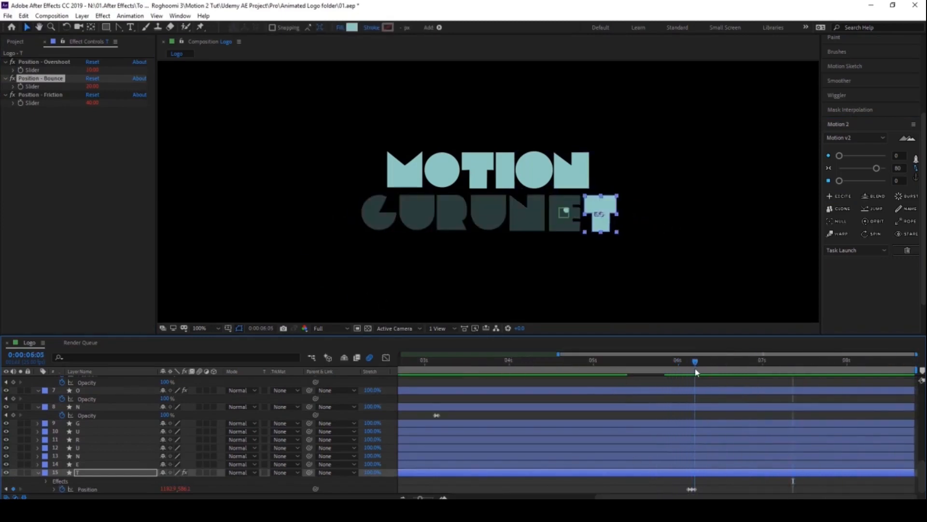
left_click_drag(695, 489, 702, 489)
left_click(670, 361)
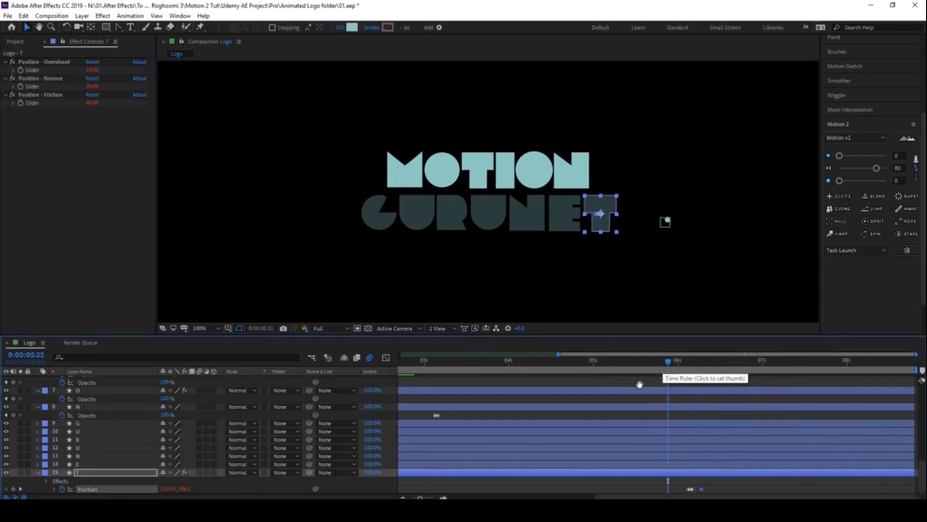
key("space")
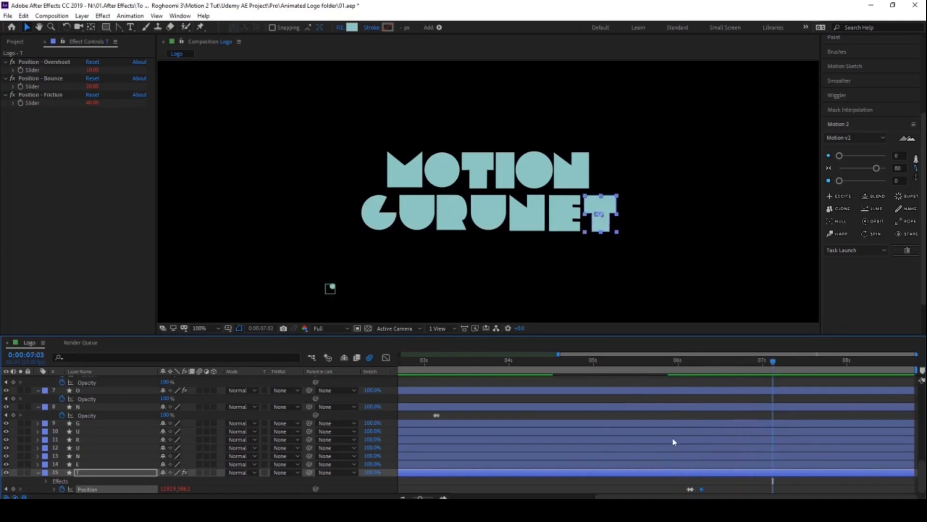
Step: Set the T layer's Position Bounce slider to 30 and preview the motion from 0:00:05:18
left_click(92, 87)
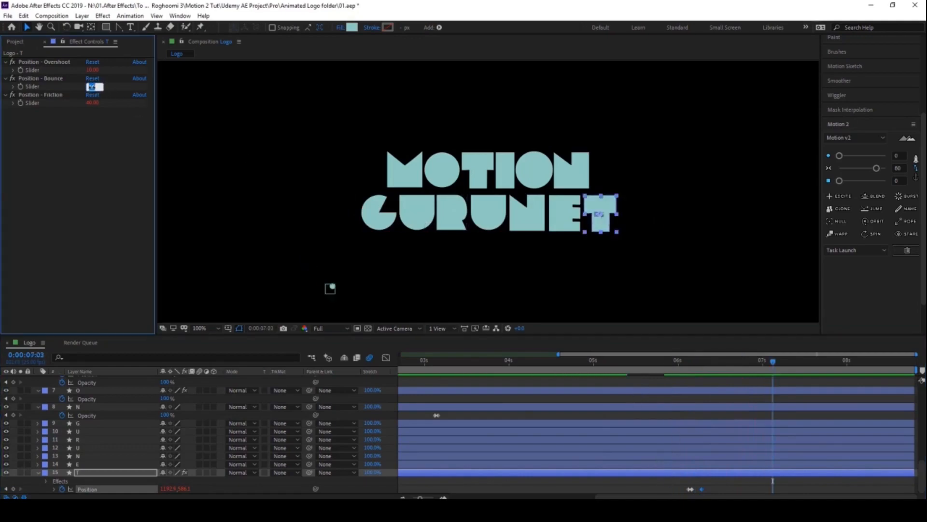
type("30")
key("Return")
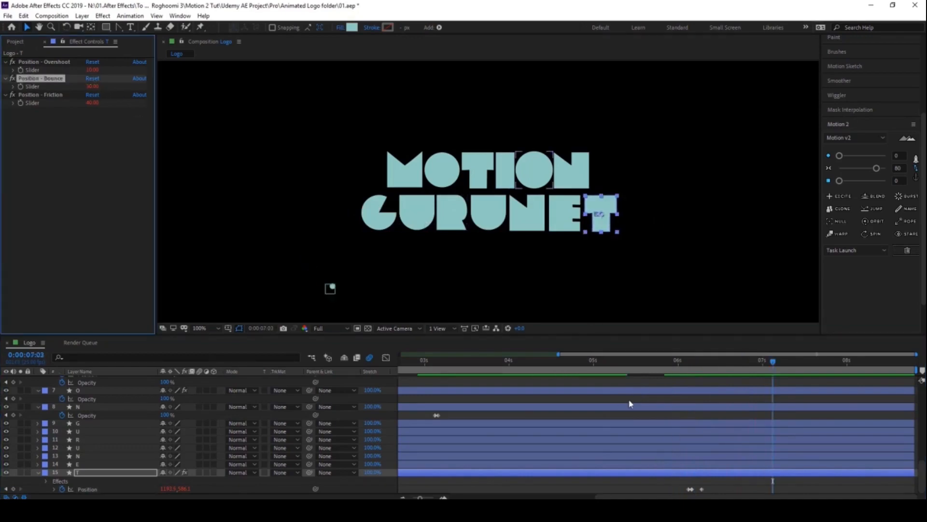
left_click(654, 364)
key("space")
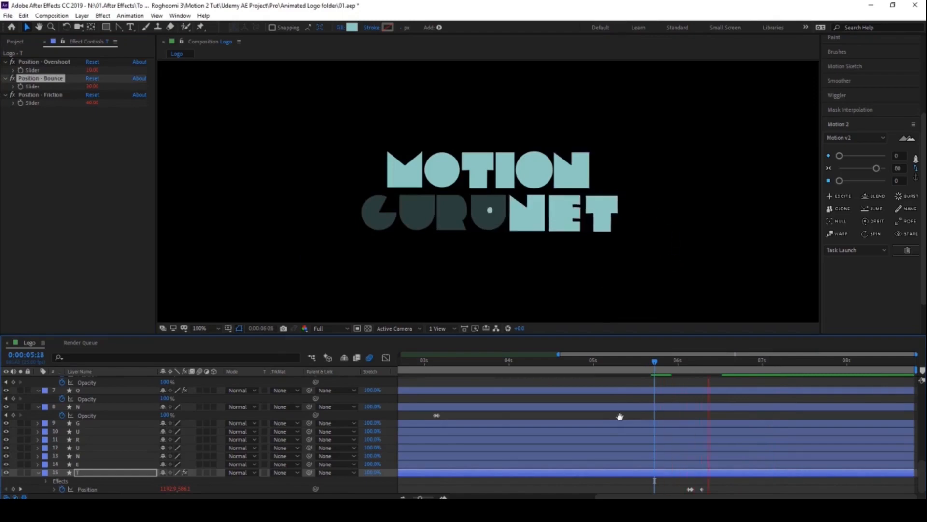
key("space")
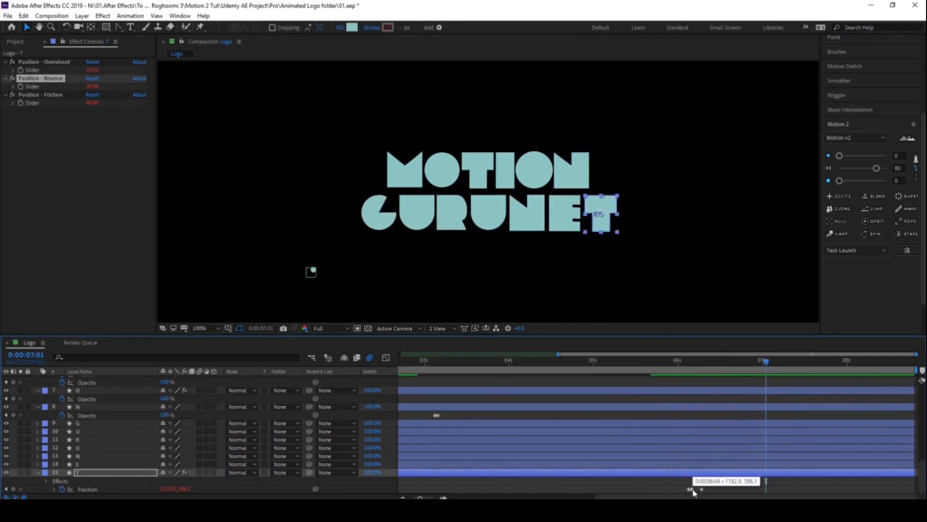
Step: Move the T layer's middle Position keyframe one frame later to 0:00:06:05, and preview the motion from 0:00:05:20
left_click(692, 489)
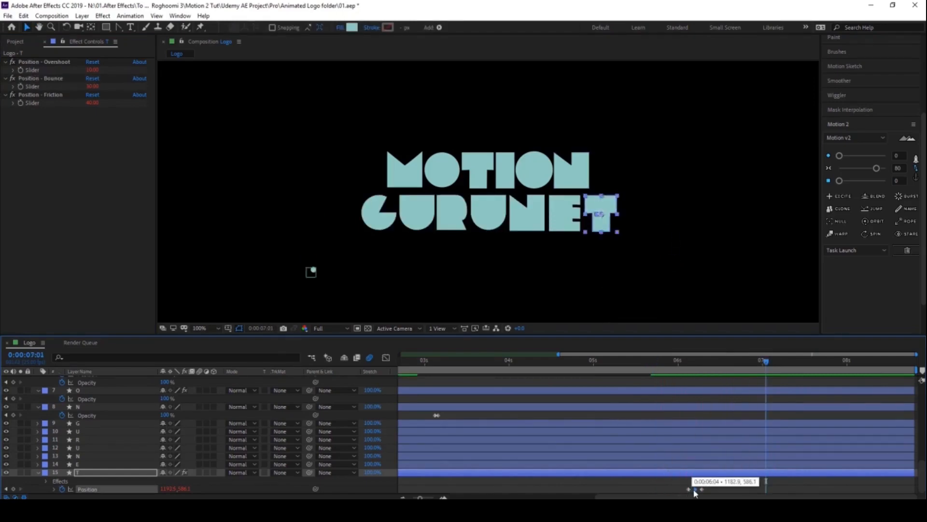
key("space")
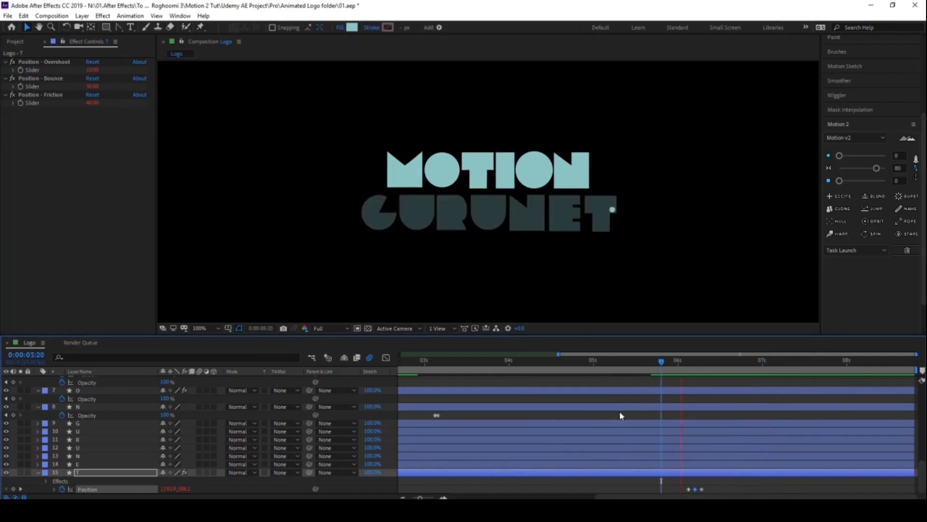
key("space")
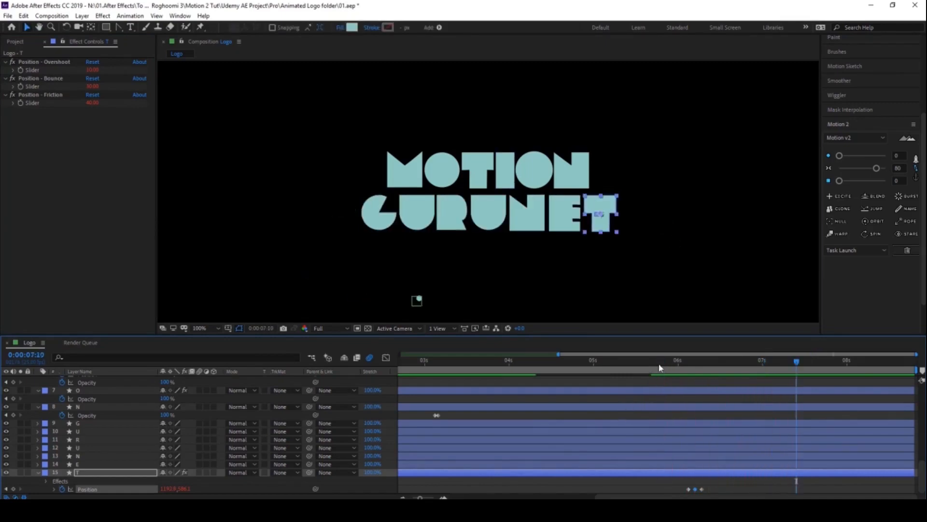
Step: Move the T layer's last Position keyframe one frame later to 0:00:06:08, and preview the bounce from just before contact
left_click(658, 363)
key("space")
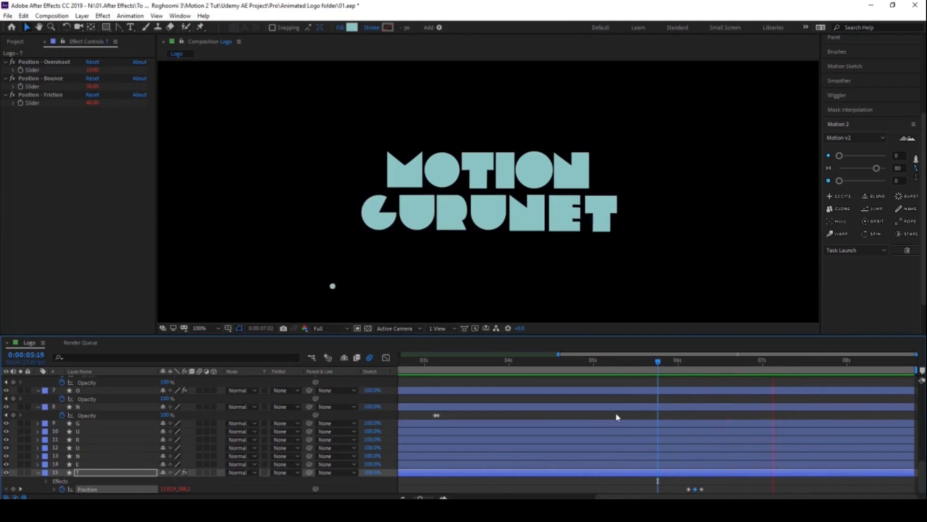
key("space")
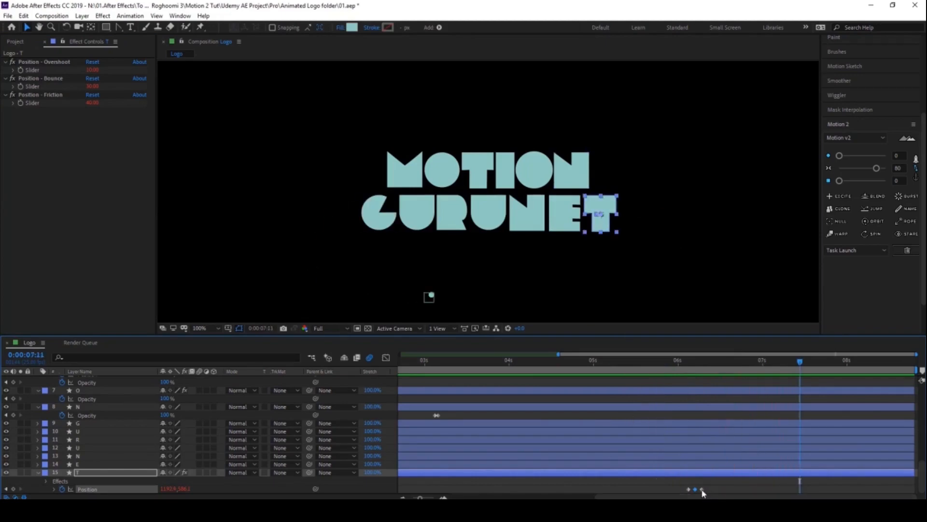
left_click(675, 362)
key("space")
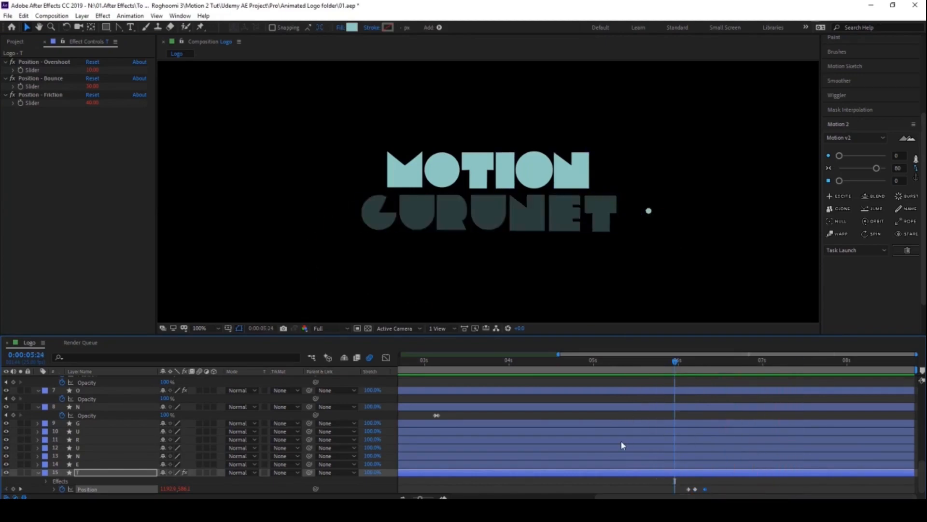
key("space")
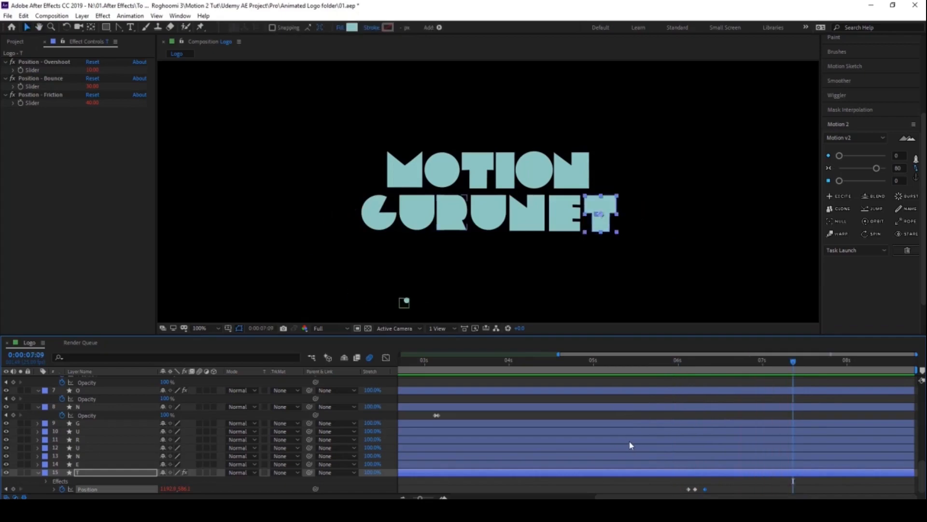
left_click(688, 365)
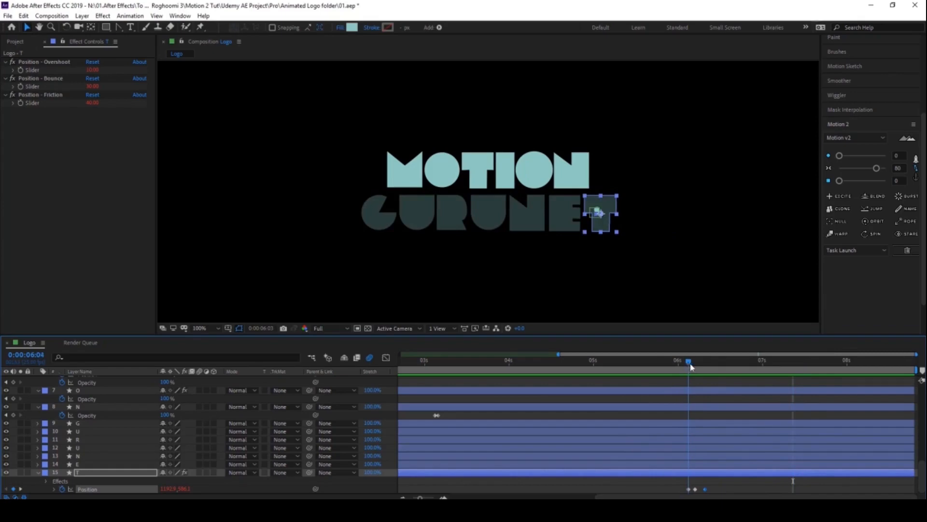
left_click_drag(691, 367, 706, 368)
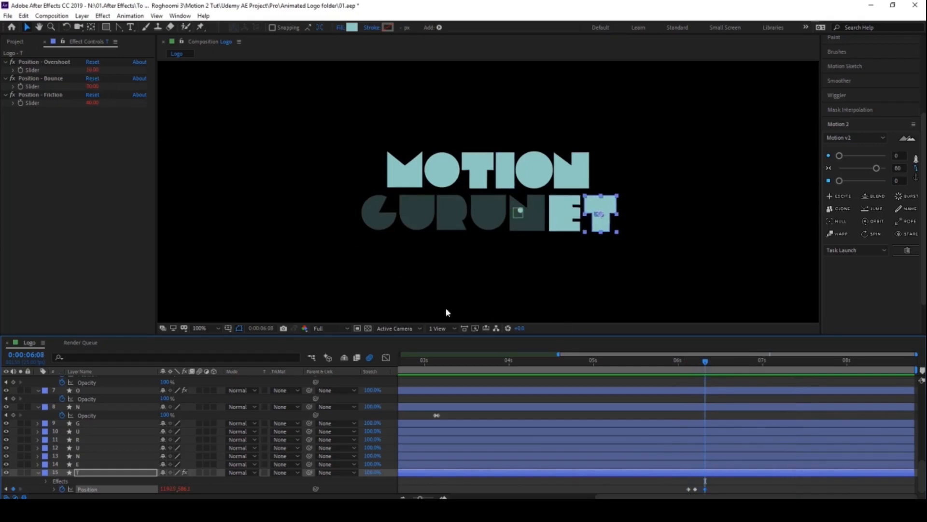
Step: Keyframe the E layer's Position at 0:00:06:06 and shift its X value 10 pixels left at 0:00:06:08
left_click(576, 214)
left_click(688, 366)
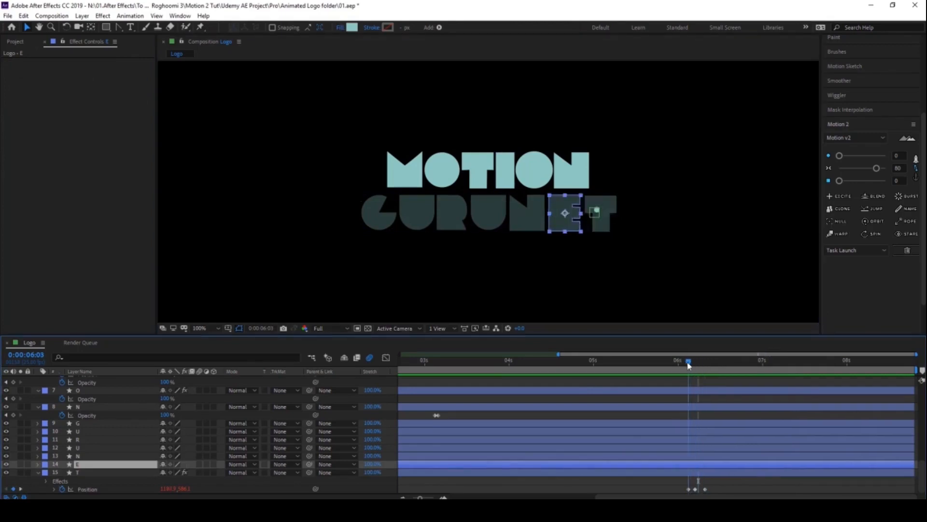
left_click_drag(688, 365, 698, 365)
key("p")
left_click(62, 472)
key("Page_Down")
key("Page_Down")
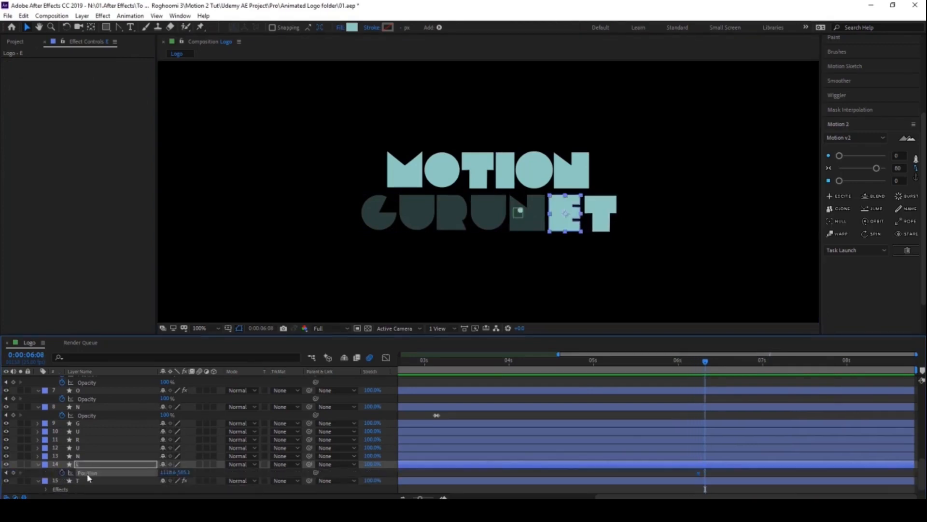
left_click(168, 472)
type("1108")
key("Return")
Step: Copy E's first Position keyframe to 0:00:06:11, apply EXCITE with Overshoot 10 and Bounce 30, and preview the bounce
key("Page_Down")
key("Page_Down")
key("Page_Down")
left_click(699, 473)
key("ctrl+c")
key("ctrl+v")
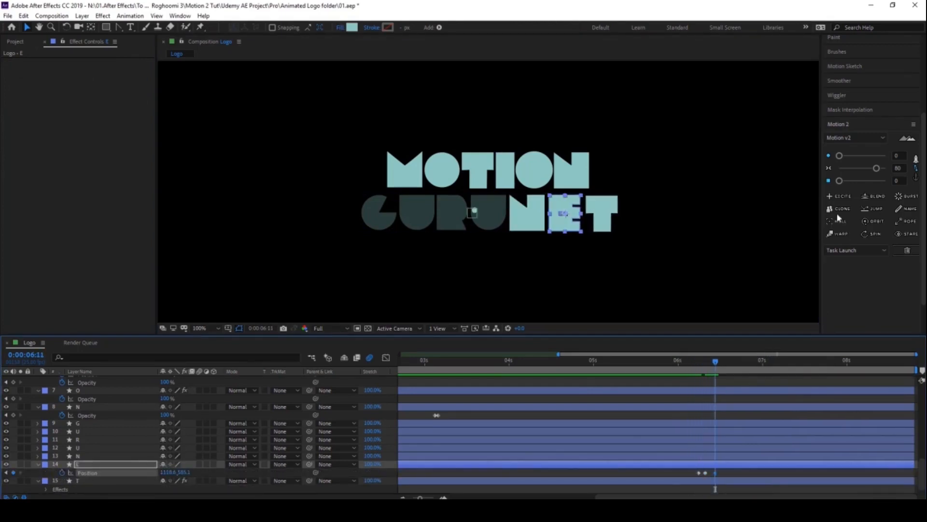
left_click(838, 195)
key("space")
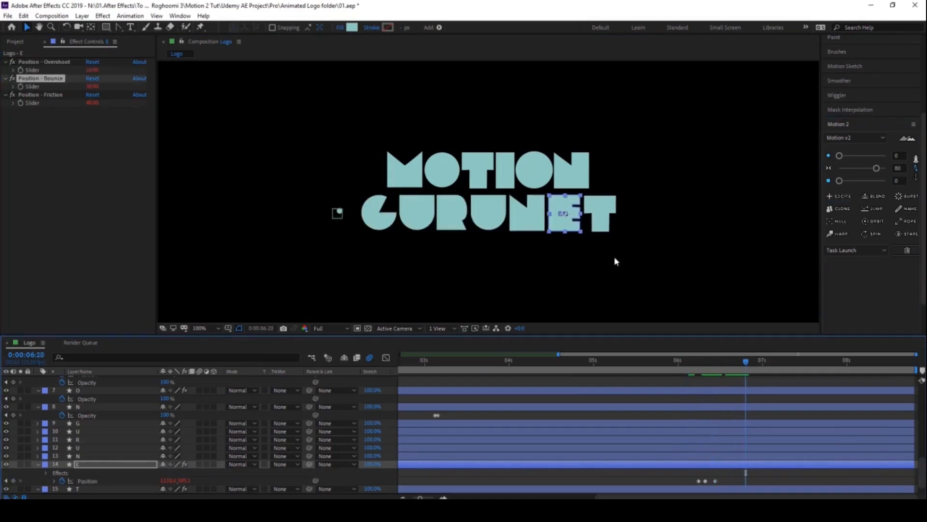
Step: Keyframe the second line's N layer Position at 0:00:06:08, with X moved to about 1030 at 0:00:06:10
left_click(532, 217)
left_click_drag(746, 366, 706, 368)
key("p")
left_click(62, 464)
key("Page_Down")
key("Page_Down")
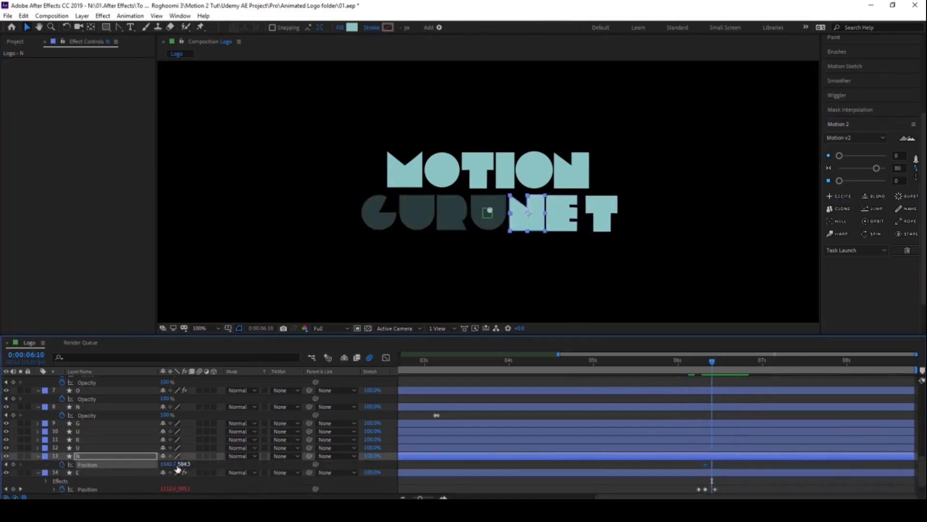
left_click(170, 464)
type("1030")
key("Return")
Step: Copy N's first Position keyframe to 0:00:06:13, apply EXCITE to the layer's Position, and set its Overshoot to 10
key("Page_Down")
key("Page_Down")
key("Page_Down")
left_click(706, 465)
key("ctrl+c")
key("ctrl+v")
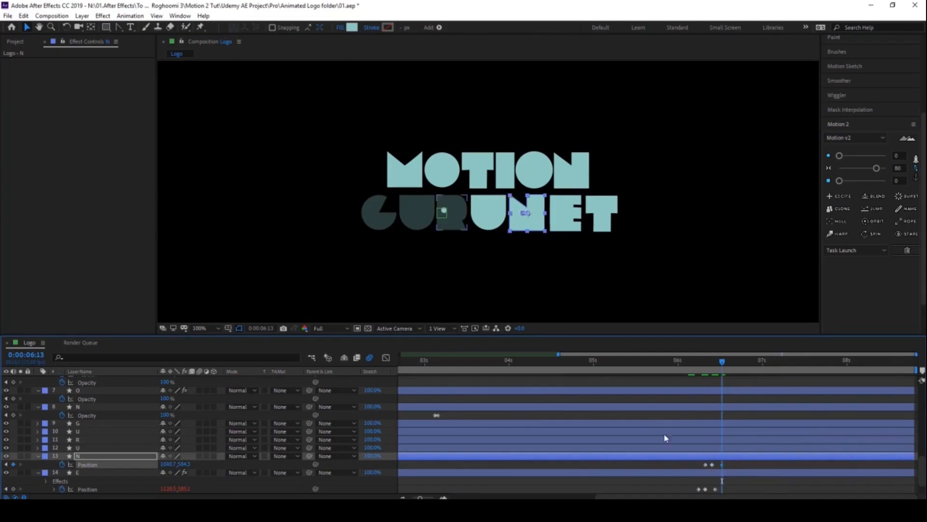
left_click(843, 195)
left_click(90, 69)
type("10")
left_click(63, 77)
Step: Keyframe the Position of the U between R and N at 0:00:06:11, with X reduced by 10 at 0:00:06:13
left_click(488, 215)
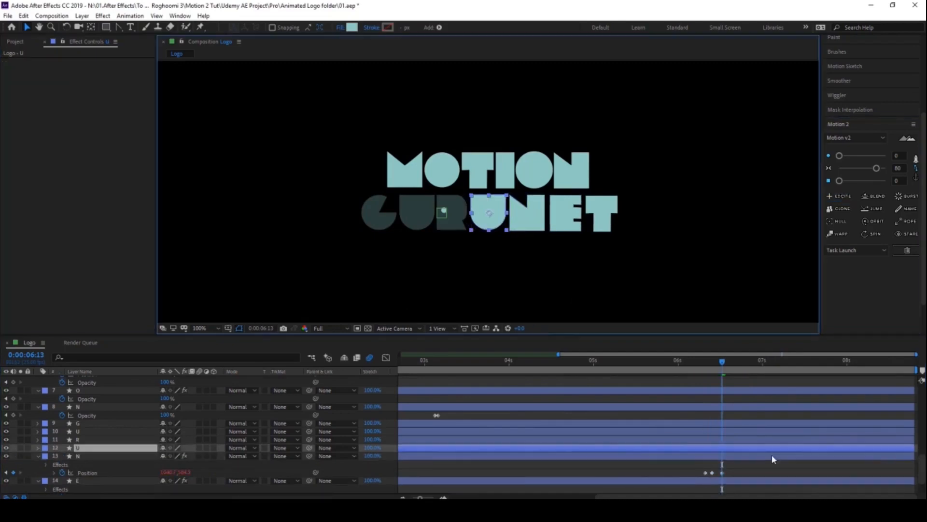
key("Page_Up")
key("Page_Up")
key("p")
left_click(62, 456)
key("Page_Down")
key("Page_Down")
left_click(171, 455)
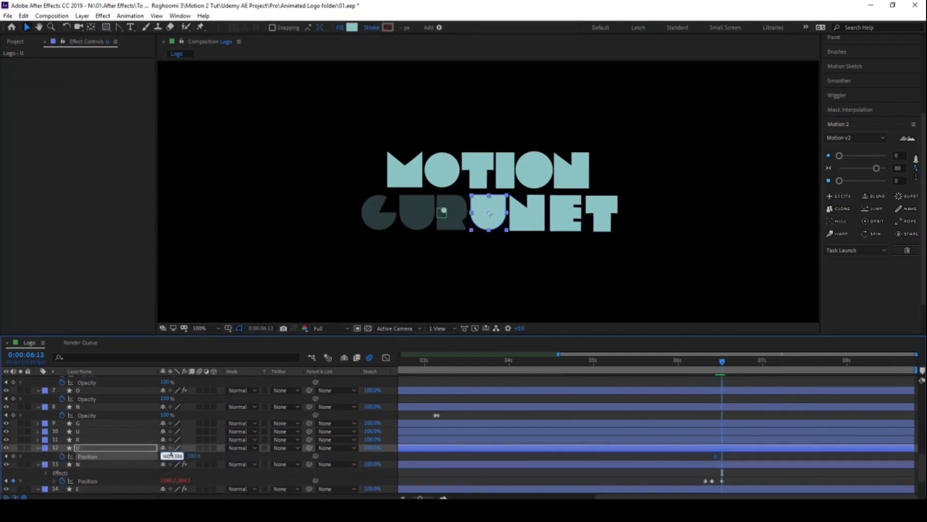
type("-10")
key("Return")
Step: Copy that U layer's first Position keyframe to 0:00:06:16 so it returns to its starting place
key("Page_Down")
key("Page_Down")
key("Page_Down")
left_click(715, 456)
key("ctrl+c")
key("ctrl+v")
Step: Keyframe the R layer's Position at 0:00:06:13, with X set to 875 at 0:00:06:15
left_click_drag(732, 363, 722, 363)
left_click(450, 215)
key("p")
type("875")
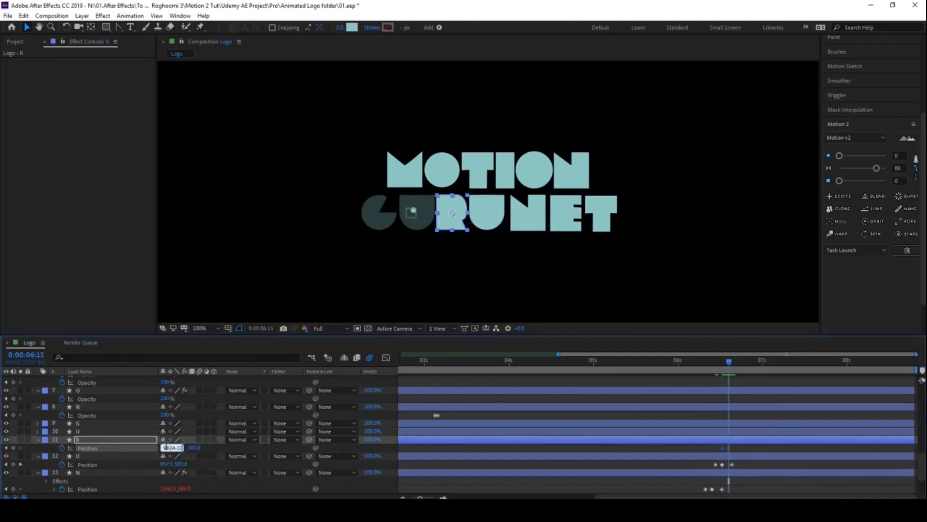
key("Return")
Step: Copy R's first Position keyframe to 0:00:06:18 and apply EXCITE with Overshoot 10 and Bounce 30
left_click(723, 449)
key("Page_Down")
key("Page_Down")
key("Page_Down")
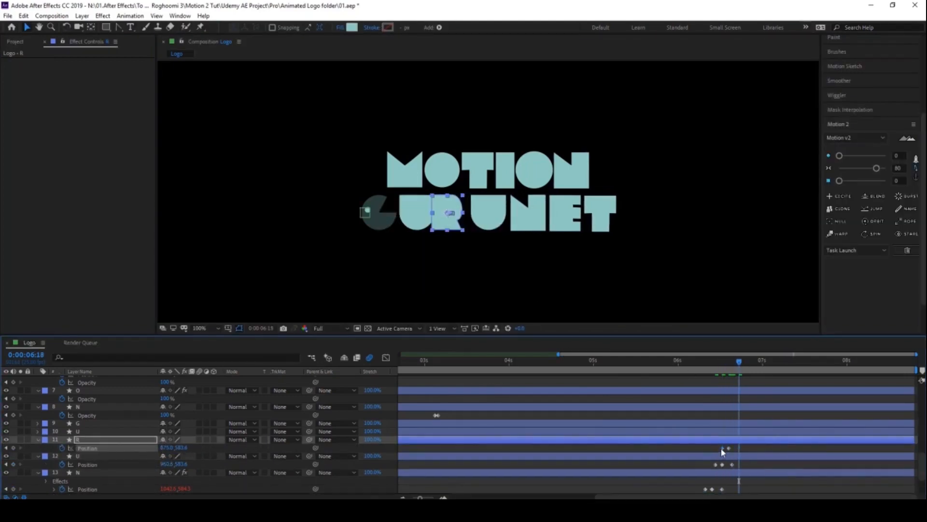
key("ctrl+v")
left_click(839, 196)
left_click(93, 70)
type("10")
key("Tab")
type("30")
key("Return")
Step: Keyframe the Position of the U between G and R at 0:00:06:15, with X set to 802.6 at 0:00:06:17
left_click(697, 431)
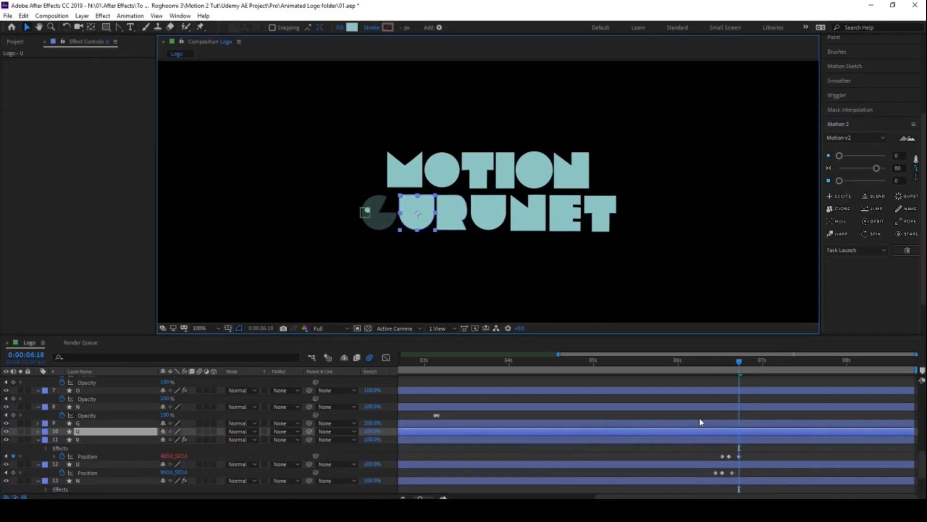
left_click(729, 362)
key("p")
left_click(63, 440)
key("Page_Down")
key("Page_Down")
left_click(166, 440)
type("802.6")
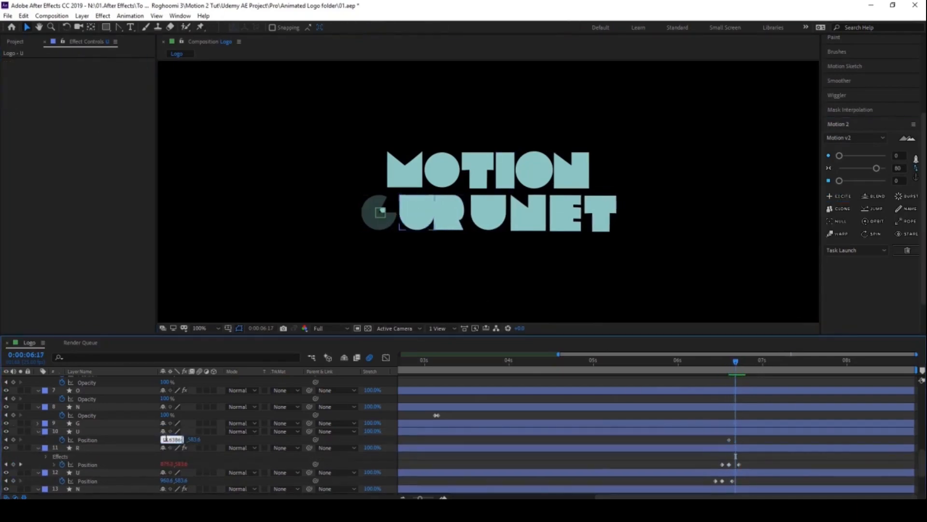
key("Return")
Step: Copy the starting Position keyframe of the U beside G to 0:00:06:20
key("Page_Down")
key("Page_Down")
key("Page_Down")
key("ctrl+c")
key("ctrl+v")
Step: Keyframe the G layer's Position at 0:00:06:18, with X set to 723.8 at 0:00:06:20
left_click(735, 362)
key("Page_Down")
left_click(705, 423)
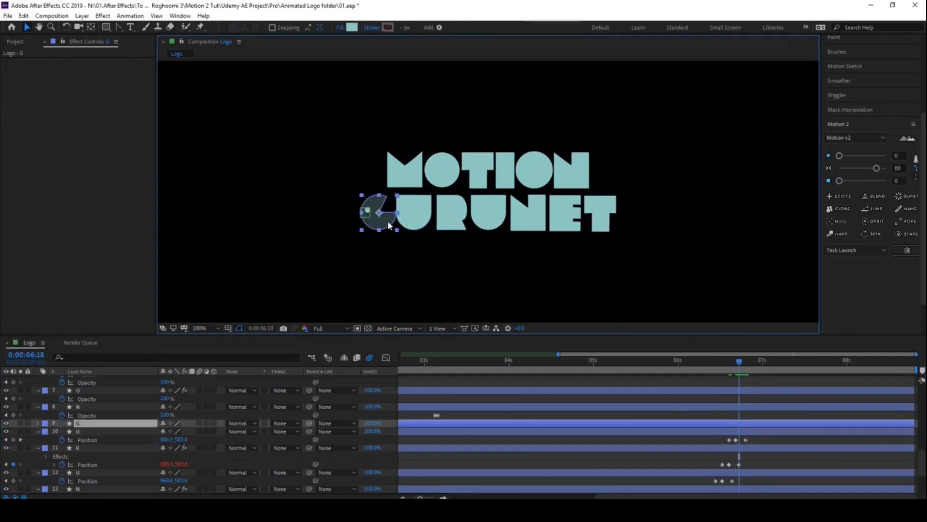
key("p")
left_click(63, 431)
key("Page_Down")
key("Page_Down")
left_click(166, 431)
type("723.8")
key("Return")
Step: Copy G's first Position keyframe to 0:00:06:23 and apply EXCITE with Overshoot 10 and Bounce 30
key("Page_Down")
key("Page_Down")
key("Page_Down")
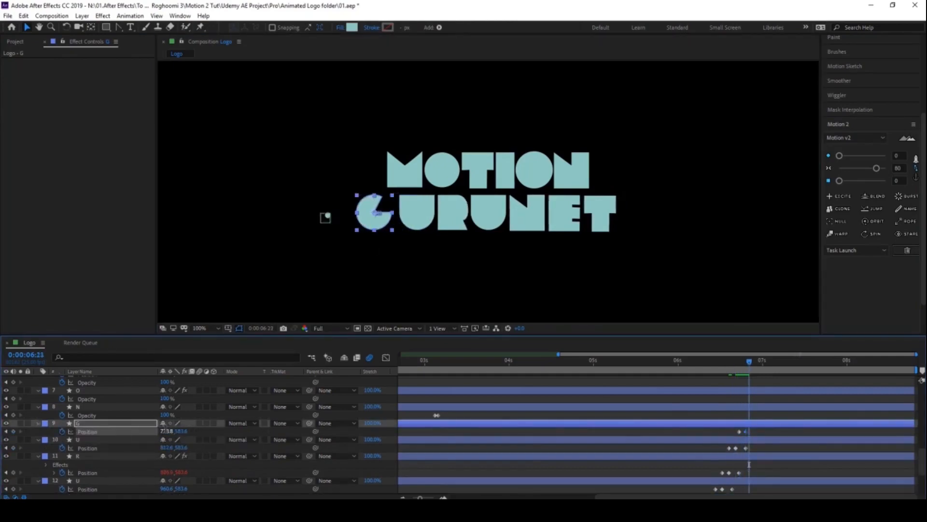
left_click(739, 431)
key("ctrl+c")
key("ctrl+v")
left_click(840, 196)
left_click(93, 70)
type("10")
key("Tab")
type("30")
key("Return")
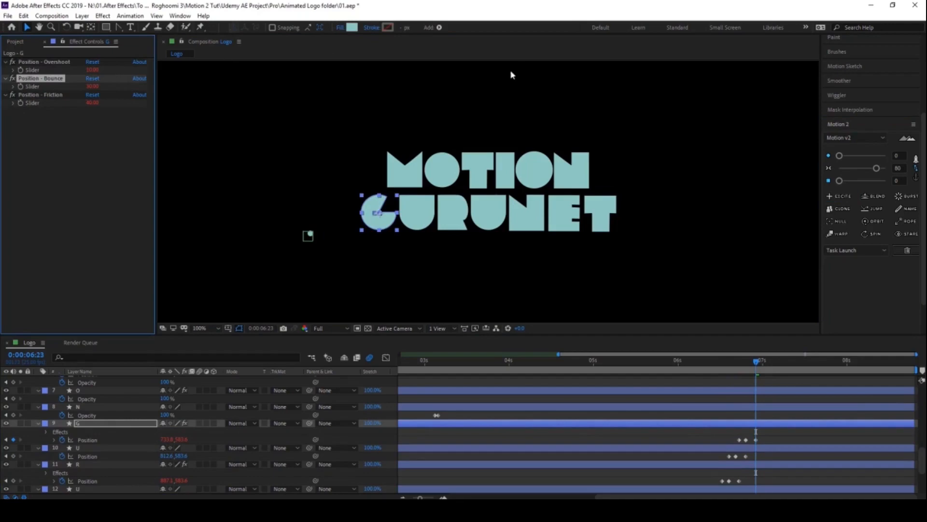
Step: Preview the second line's letter bounces, and play the whole logo animation from the start
left_click(696, 363)
key("space")
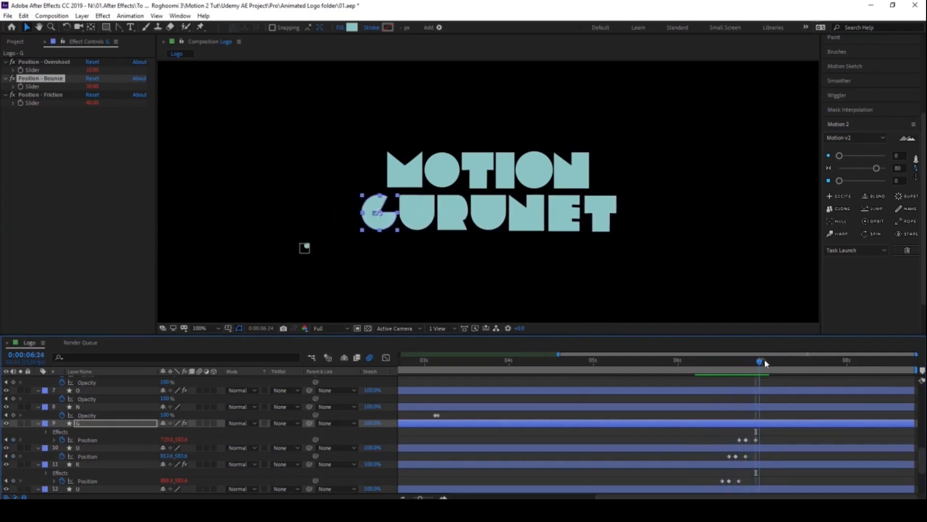
scroll(534, 241, "down", 2)
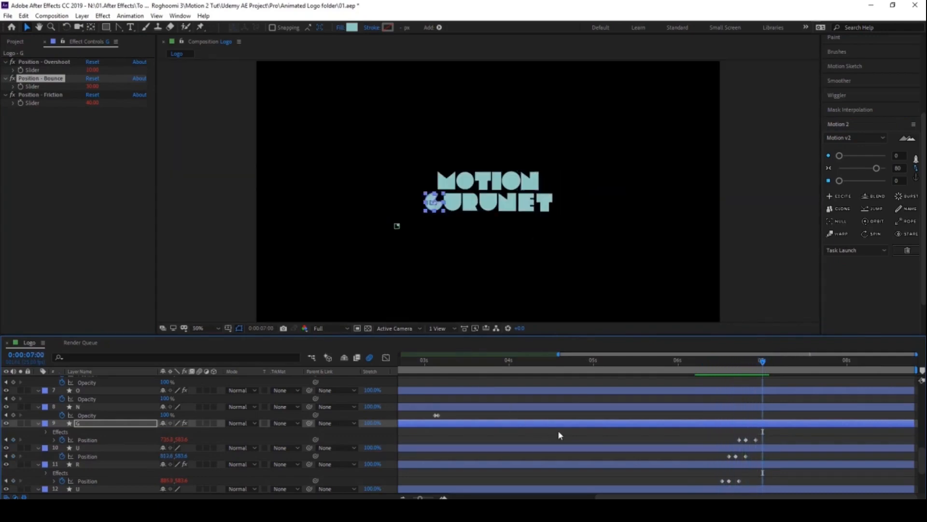
scroll(556, 430, "down", 2)
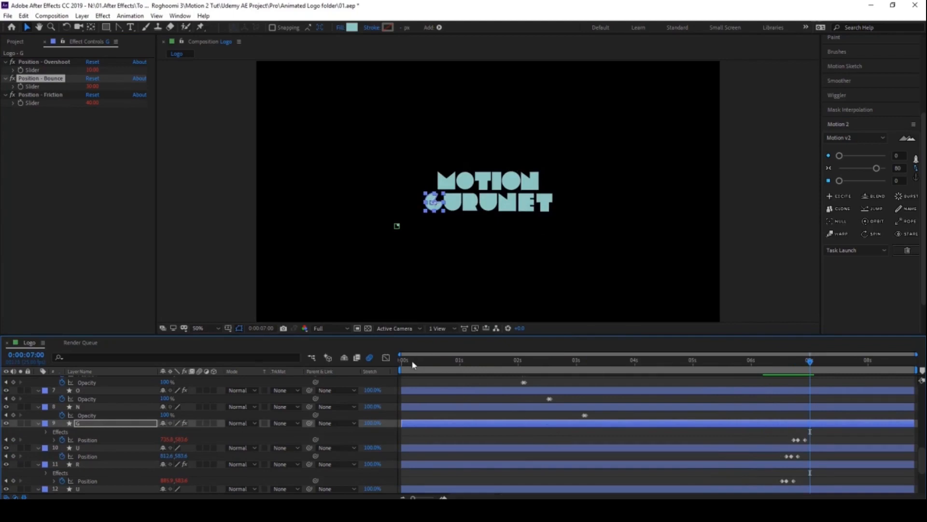
left_click_drag(411, 361, 361, 364)
key("space")
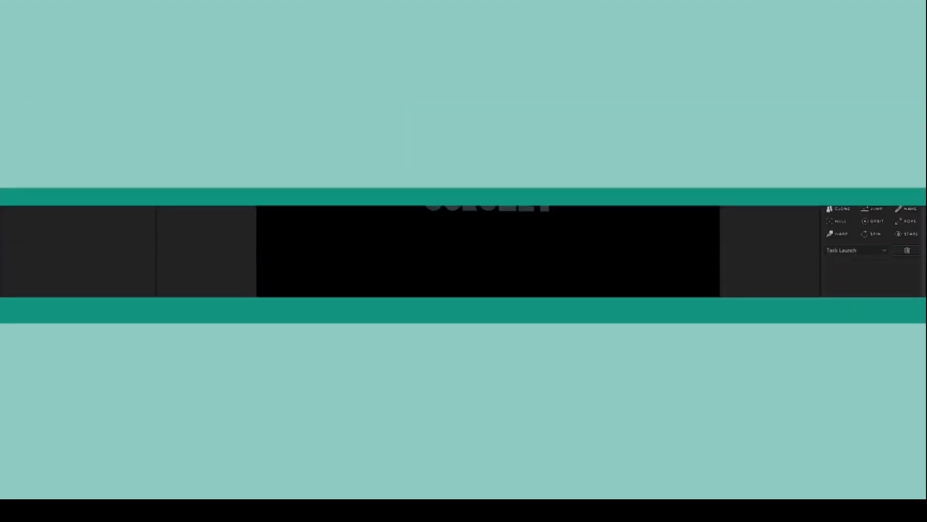
key("space")
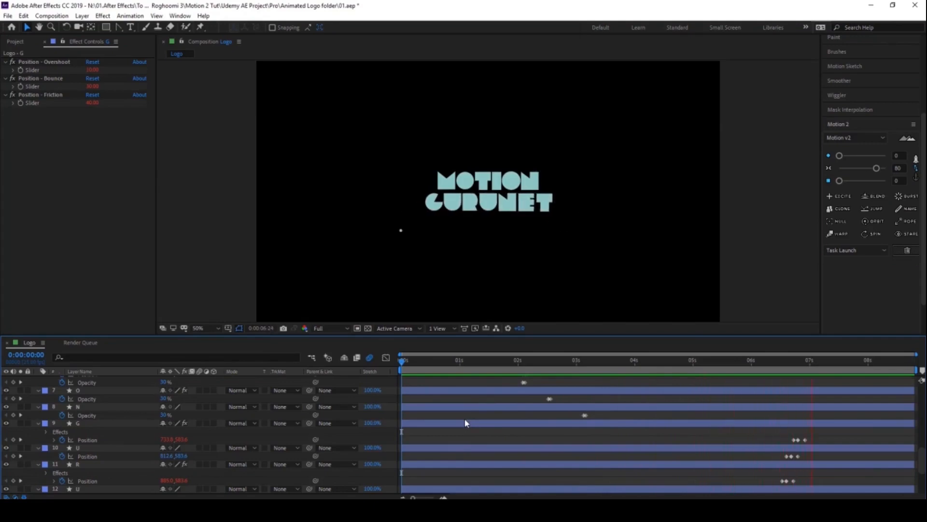
key("space")
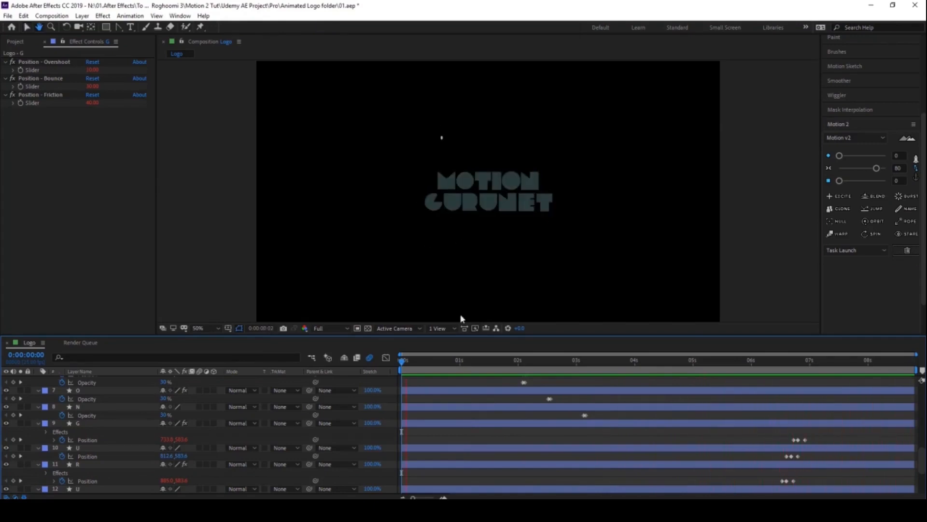
Step: Preview the second half of the animation from 0:00:03:20 at 100% magnification
scroll(458, 255, "up", 1)
key("space")
left_click_drag(424, 366, 624, 362)
key("space")
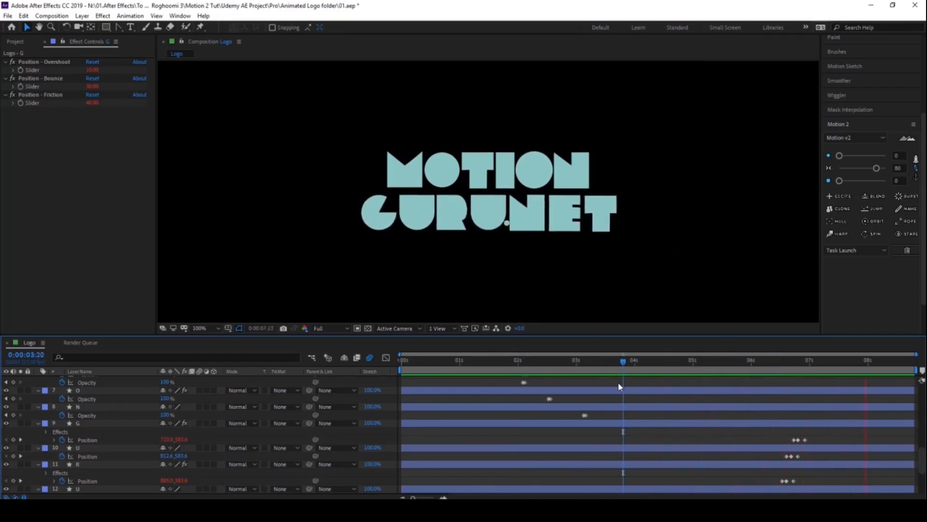
key("space")
Step: Duplicate the Dot layer with the current time at 0:00:00:18
left_click_drag(723, 361, 443, 334)
left_click_drag(437, 117, 496, 256)
scroll(482, 160, "up", 2)
left_click(462, 150)
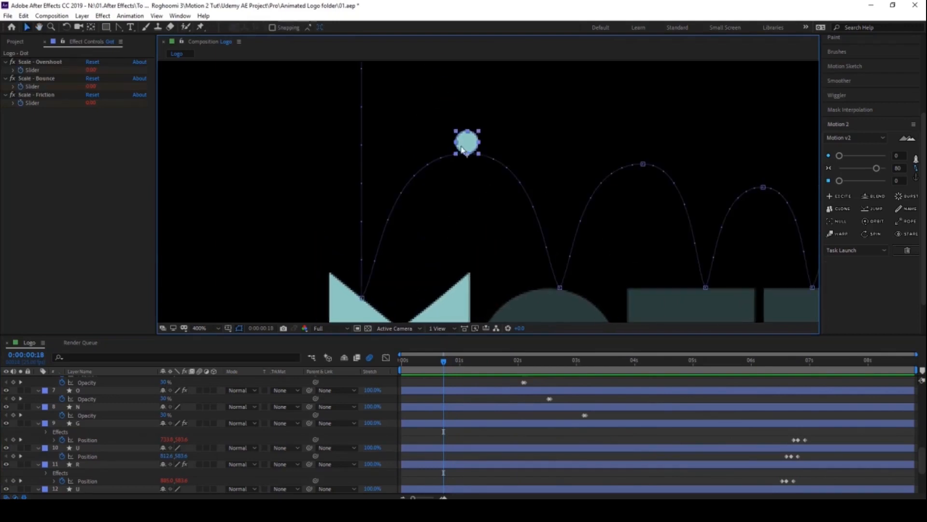
scroll(82, 442, "up", 11)
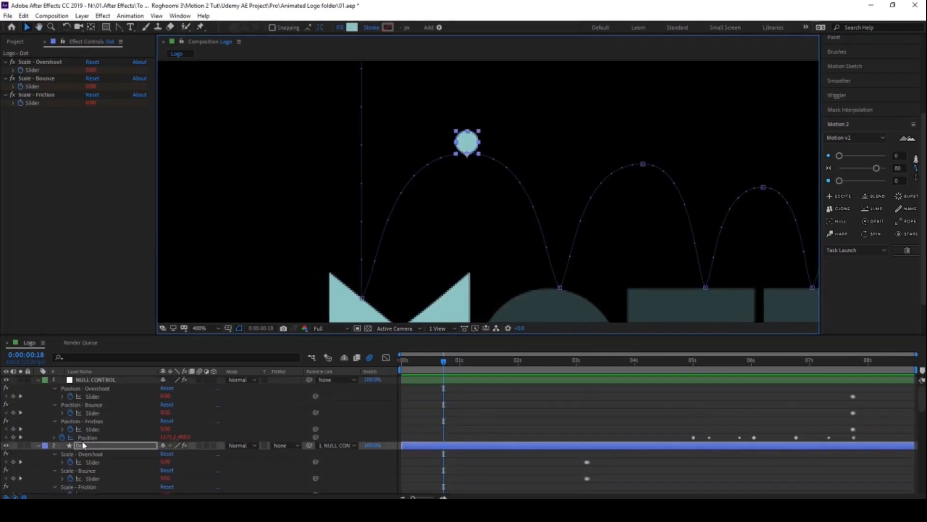
scroll(89, 449, "down", 1)
left_click(90, 423)
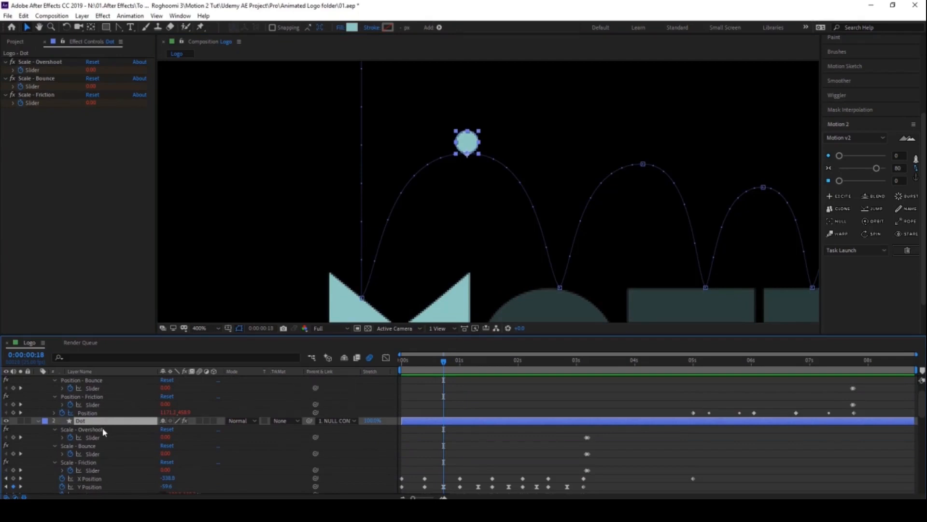
key("ctrl+d")
Step: Remove the keyframes and expression from the original Dot layer's Scale sliders, X Position, Y Position and Scale
scroll(94, 431, "down", 1)
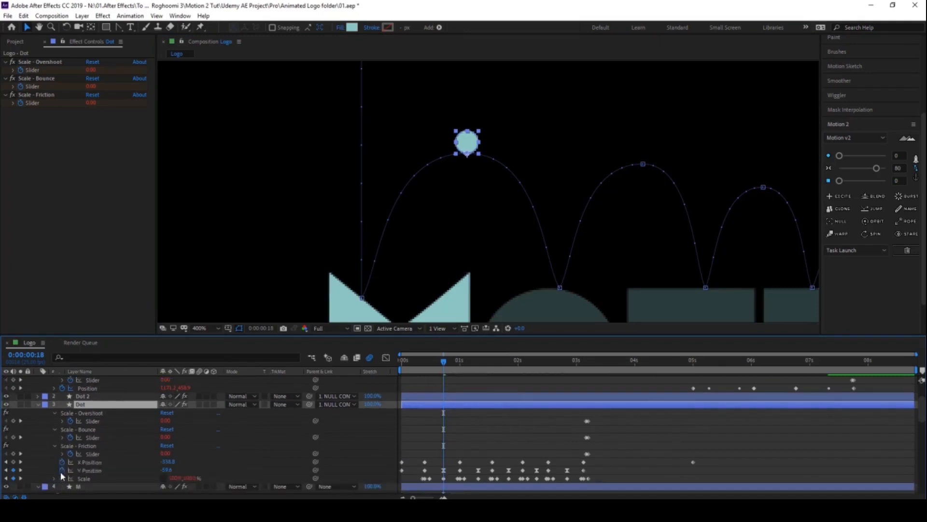
left_click_drag(61, 477, 71, 420)
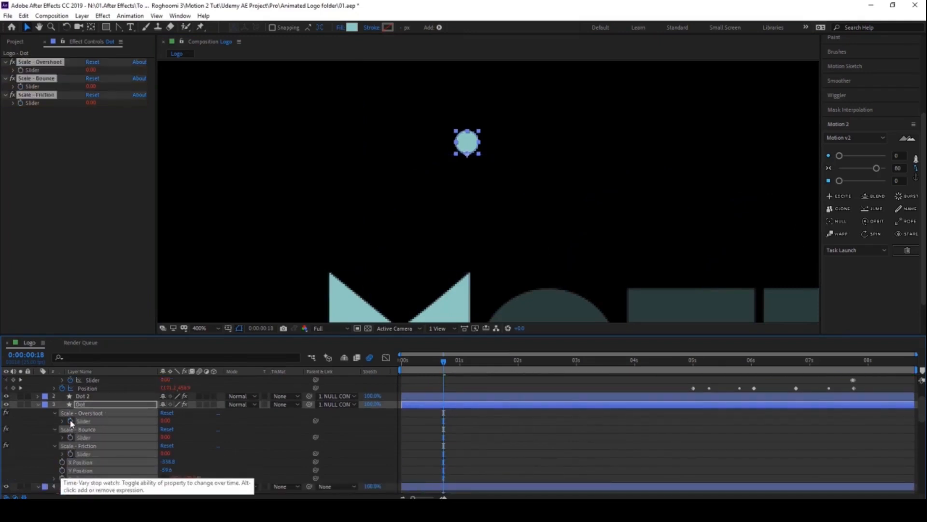
left_click(70, 421, "alt")
Step: Delete the Scale - Overshoot, Scale - Bounce and Scale - Friction effects from the Dot layer
left_click(40, 125)
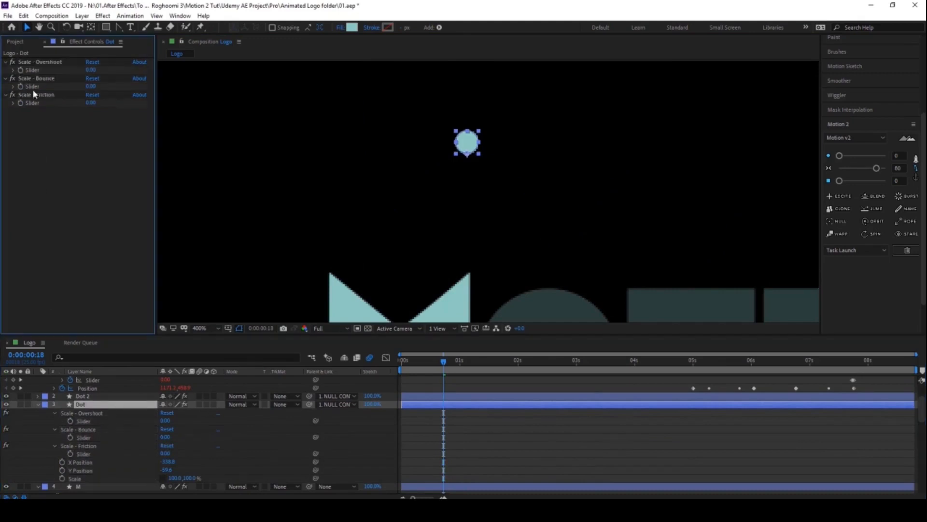
left_click(34, 66)
left_click(32, 94, "shift")
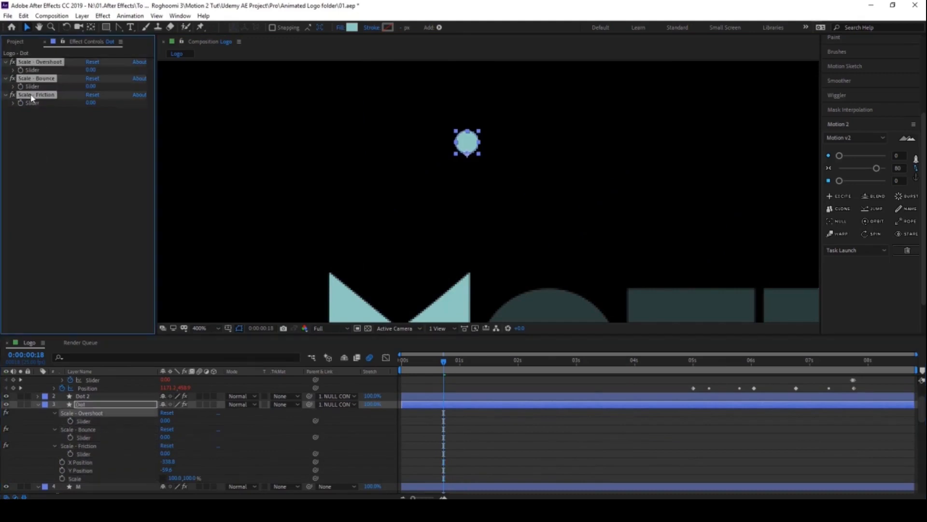
key("Delete")
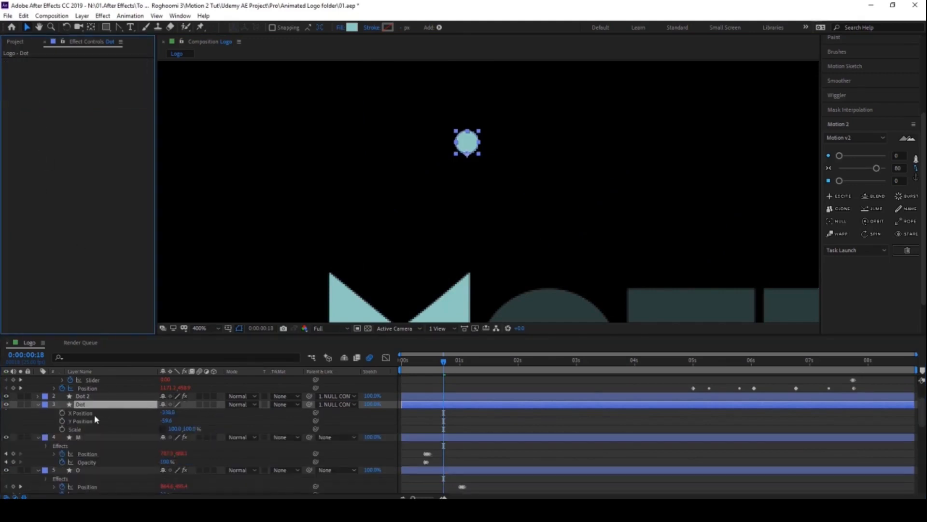
Step: Recombine the Dot layer's X Position and Y Position into a single Position property
left_click(87, 420)
right_click(87, 419)
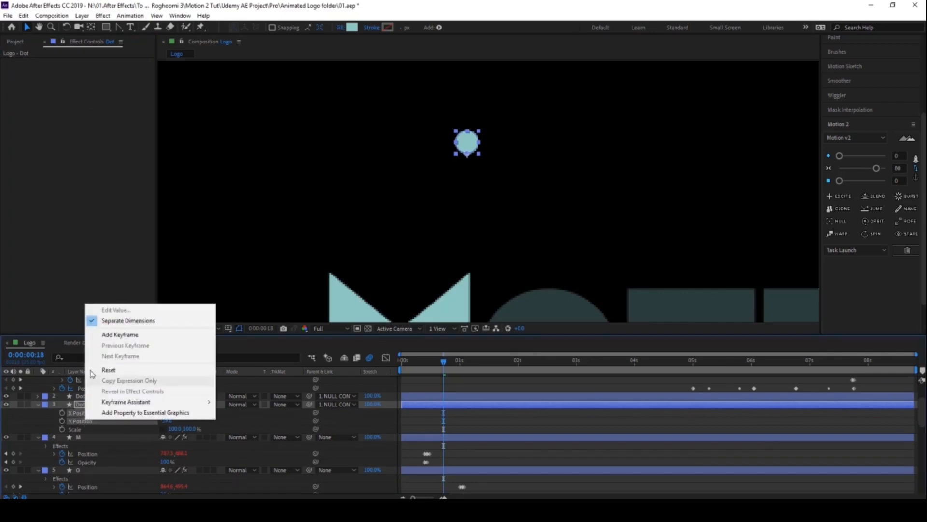
left_click(125, 320)
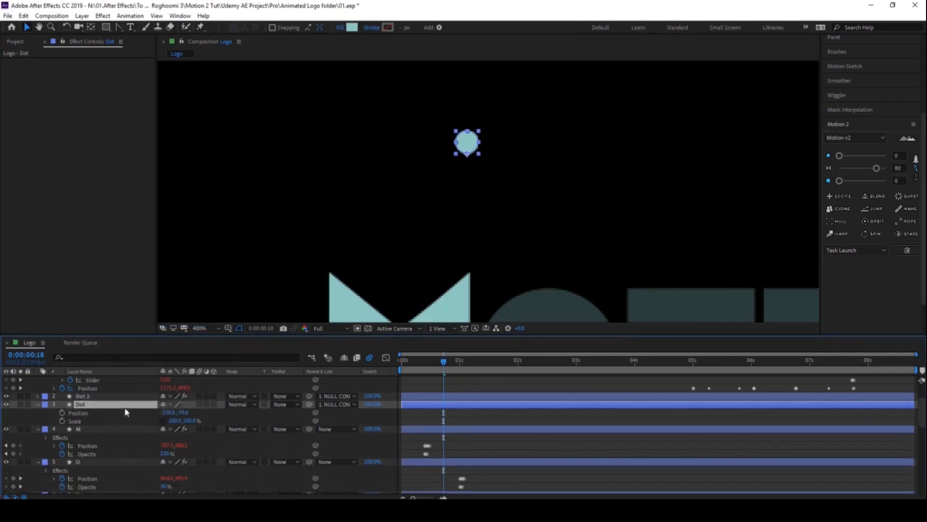
Step: Parent the Dot layer to Dot 2 and centre its anchor point
left_click_drag(310, 403, 110, 396)
left_click(916, 177)
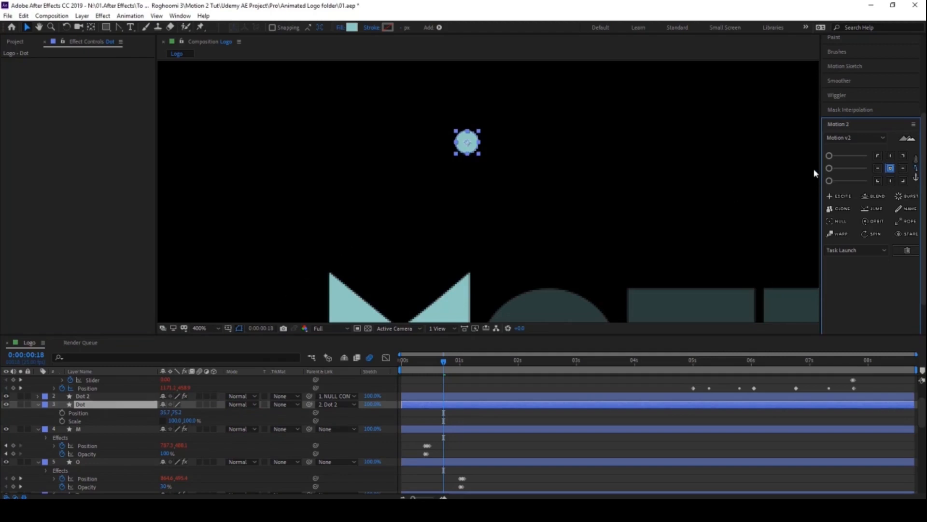
Step: Apply Motion 2's Warp to the Dot layer and set Edge Smooth's Choke 1 to -44 at 0:00:00:23
left_click(834, 234)
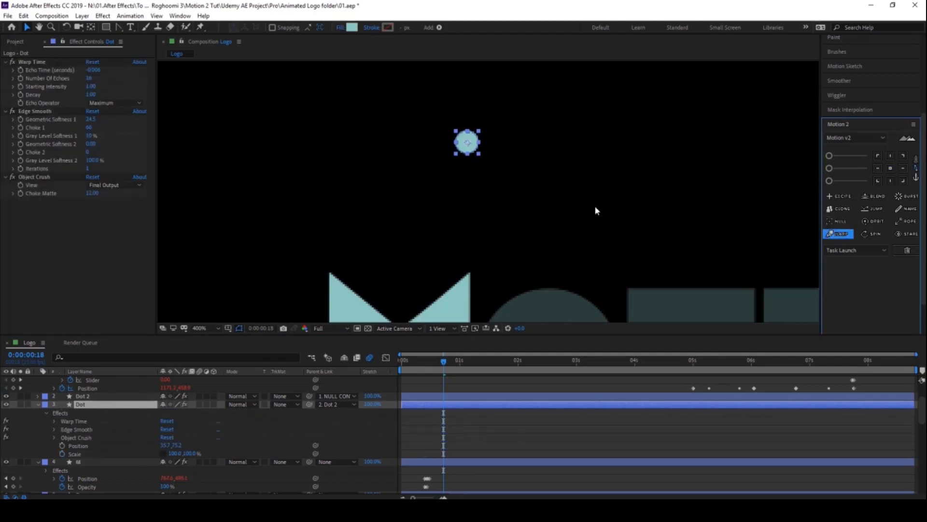
left_click_drag(443, 362, 455, 365)
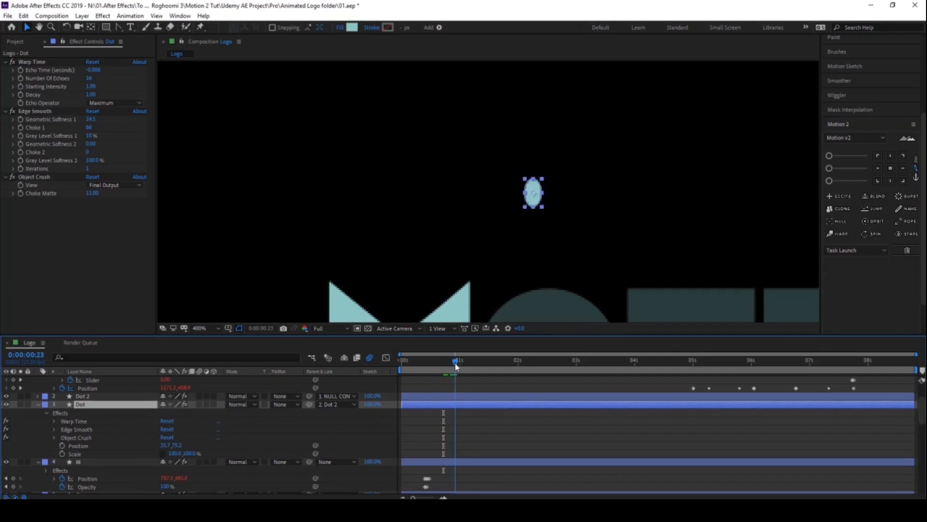
left_click(21, 404)
scroll(468, 201, "up", 1)
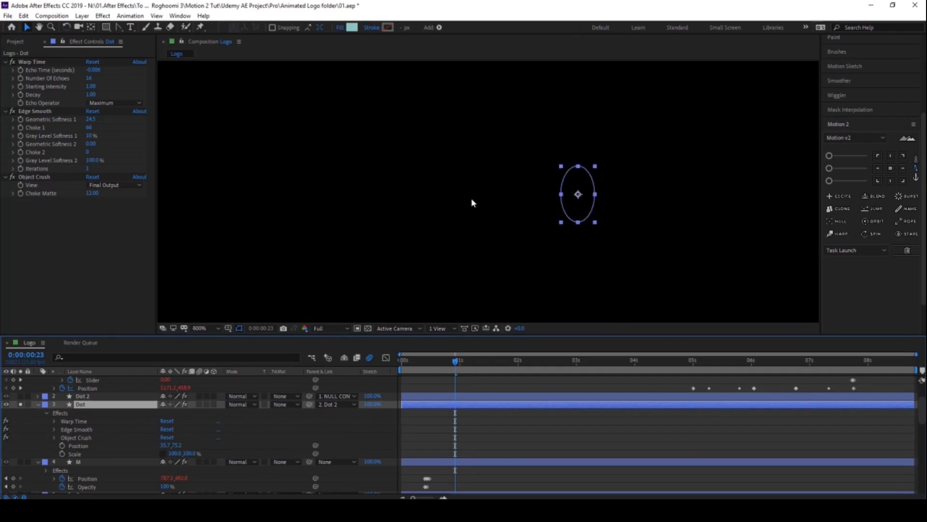
key("space")
left_click_drag(585, 217, 489, 217)
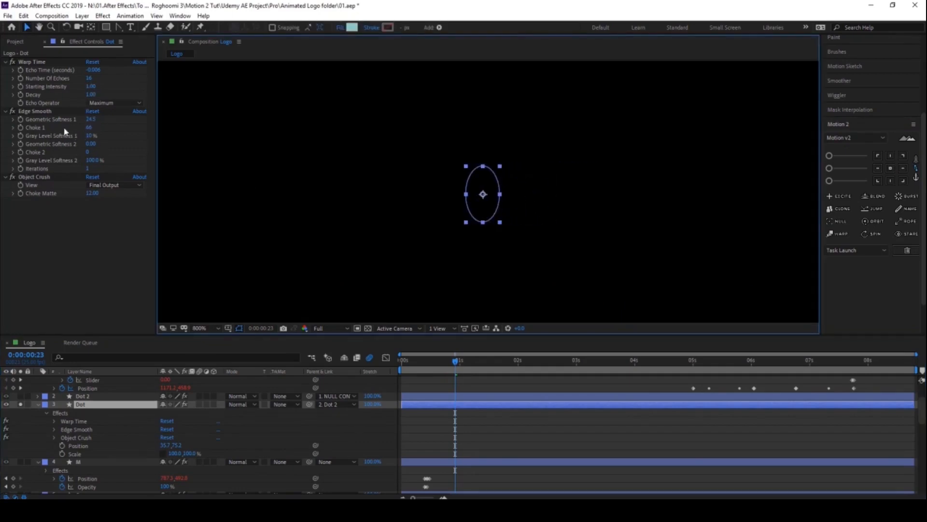
left_click_drag(89, 128, 38, 129)
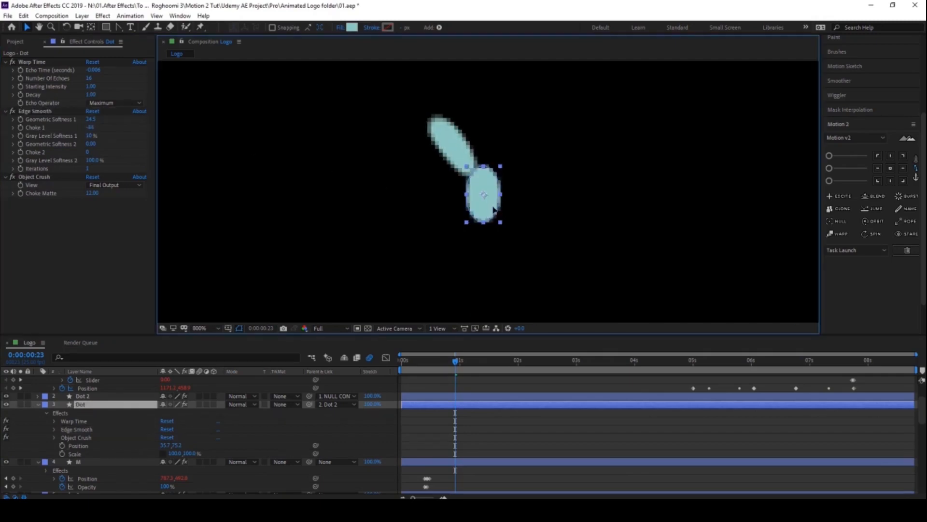
Step: Offset the Dot layer from Dot 2, set Edge Smooth's Geometric Softness 1 to about 12, and move the layer back over Dot 2
left_click_drag(492, 208, 503, 221)
key("Return")
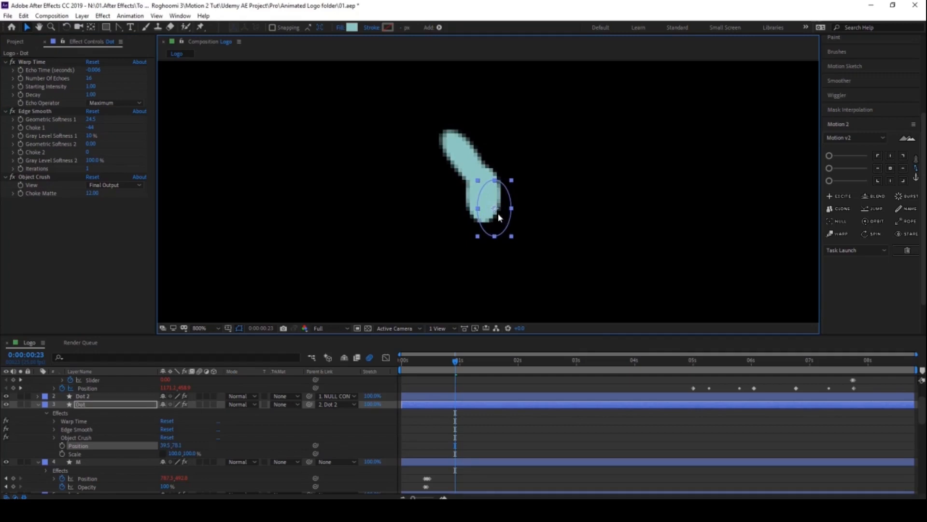
left_click(89, 118)
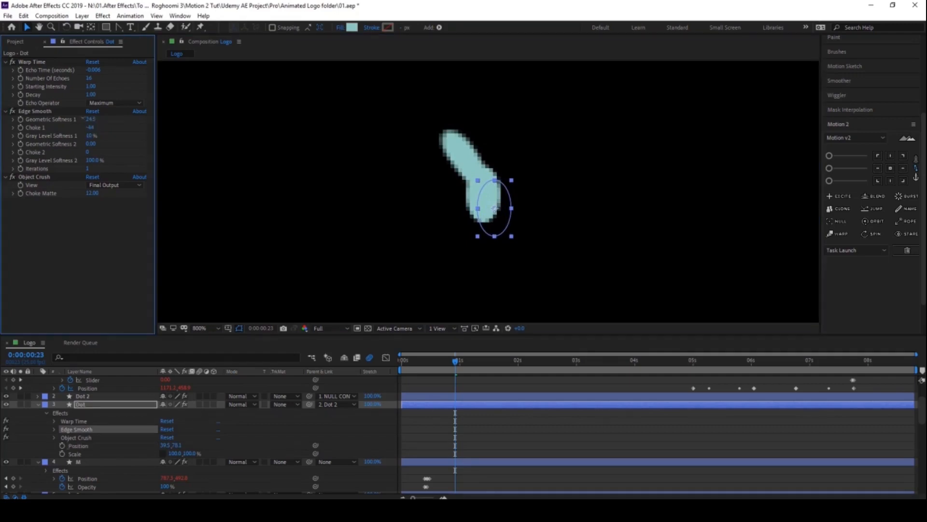
left_click_drag(85, 118, 26, 119)
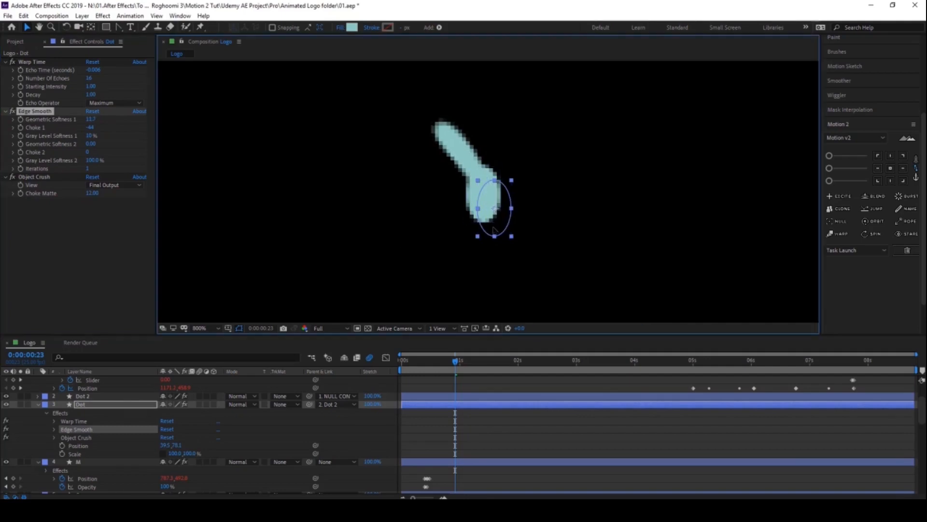
left_click_drag(491, 228, 483, 213)
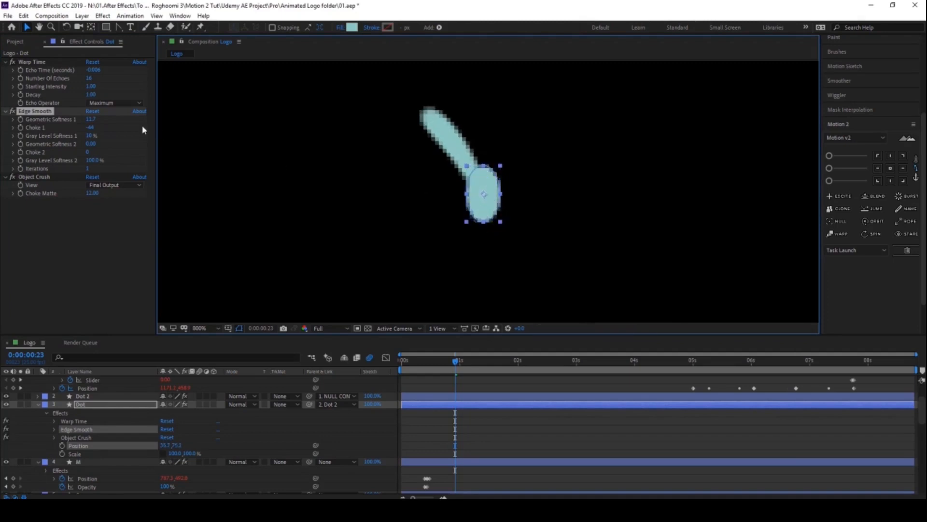
Step: Set the Dot layer's Warp Time effect to an Echo Time of -0.003 seconds and 25 echoes
left_click(94, 70)
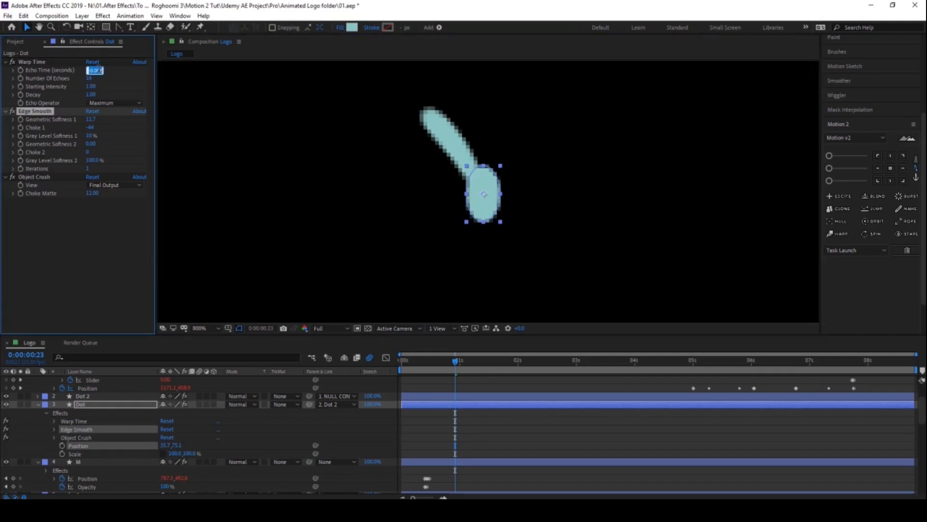
left_click_drag(100, 70, 109, 71)
type("3")
key("Return")
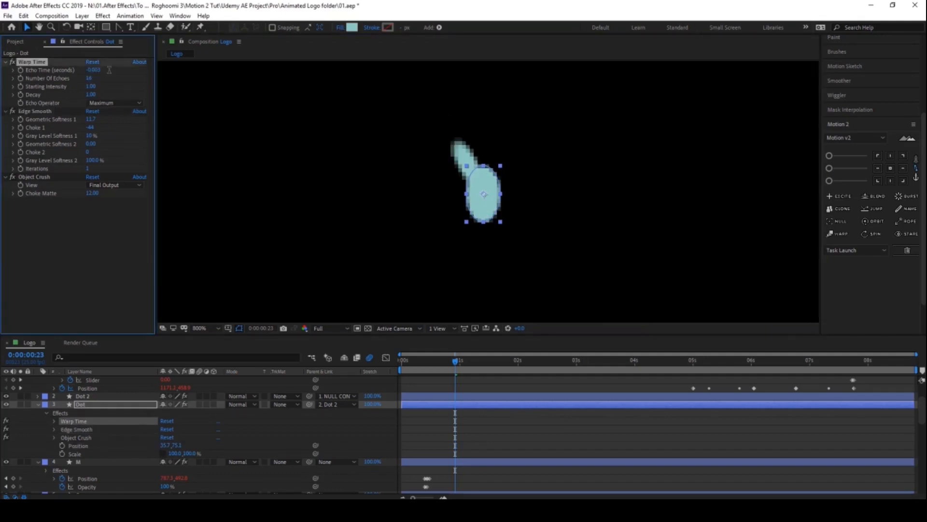
left_click(90, 78)
type("20")
key("Return")
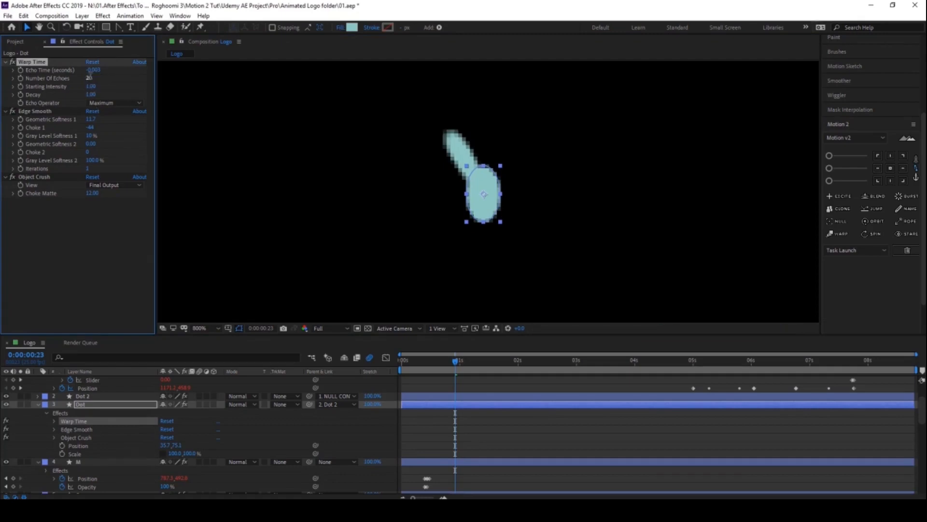
left_click(91, 77)
type("25")
key("Return")
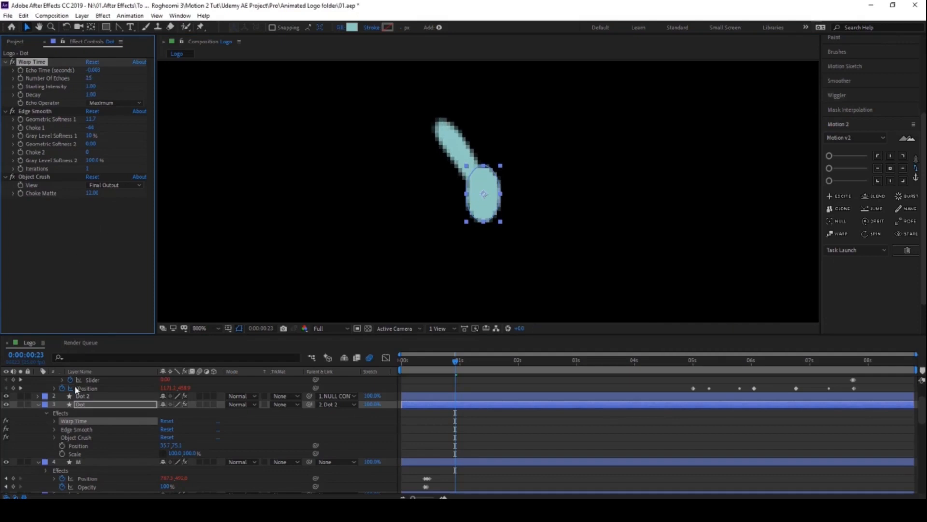
Step: Duplicate the Dot layer and move the copy slightly below the original dot
left_click(84, 406)
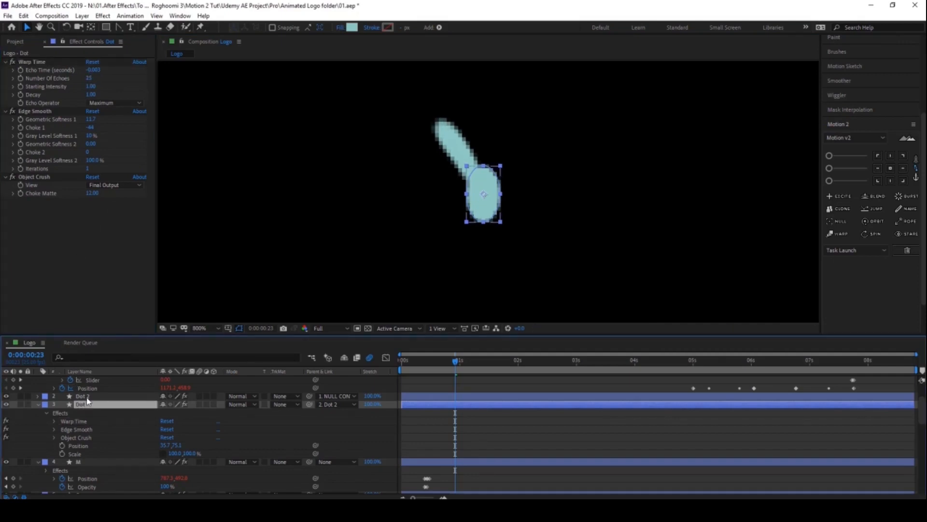
key("ctrl+d")
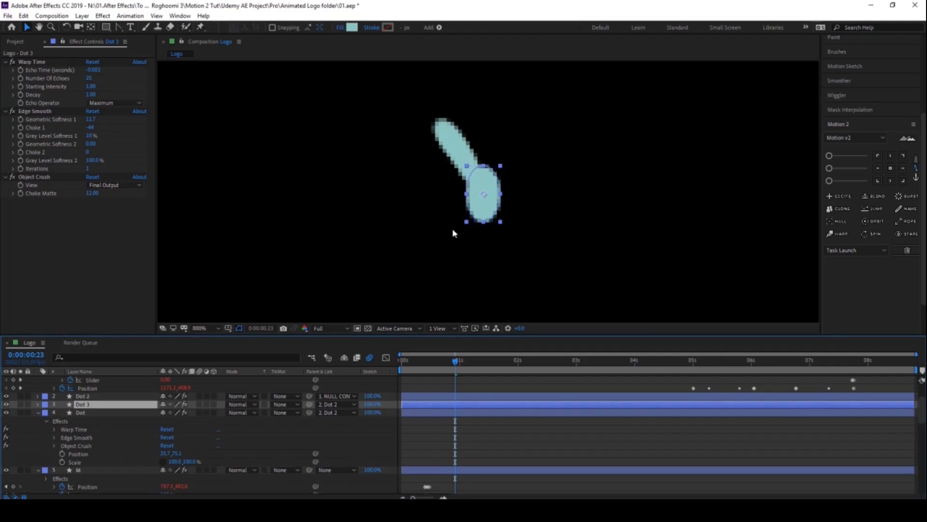
left_click_drag(485, 211, 486, 232)
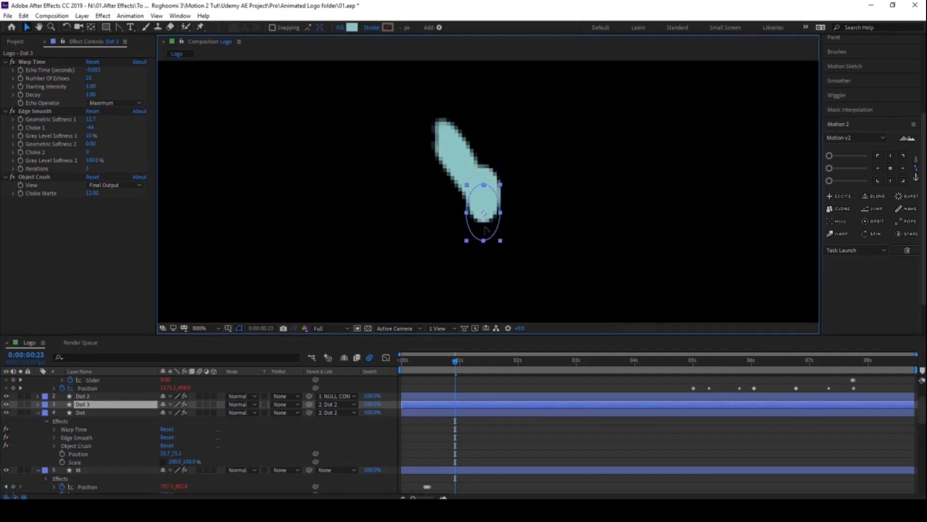
key("Return")
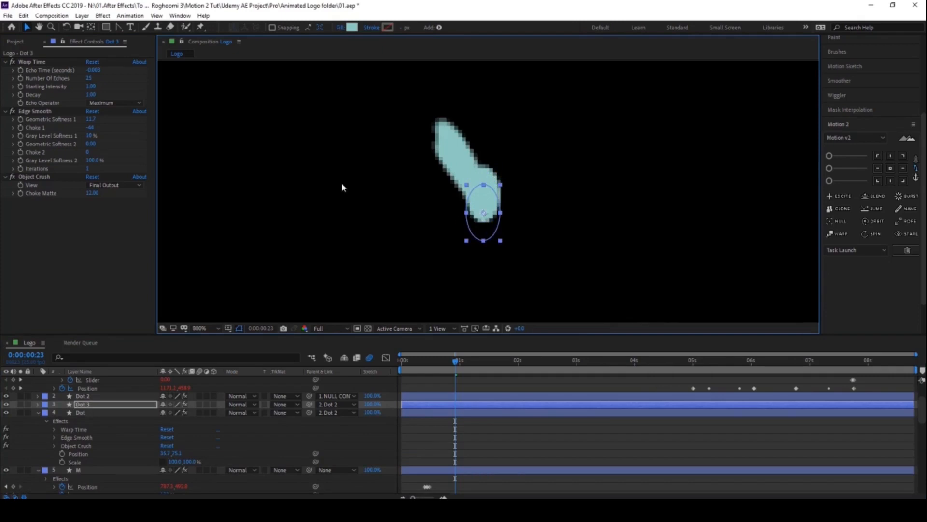
Step: Set Number Of Echoes to 15 in the Dot 3 layer's Warp Time effect
left_click(90, 77)
type("10")
key("Return")
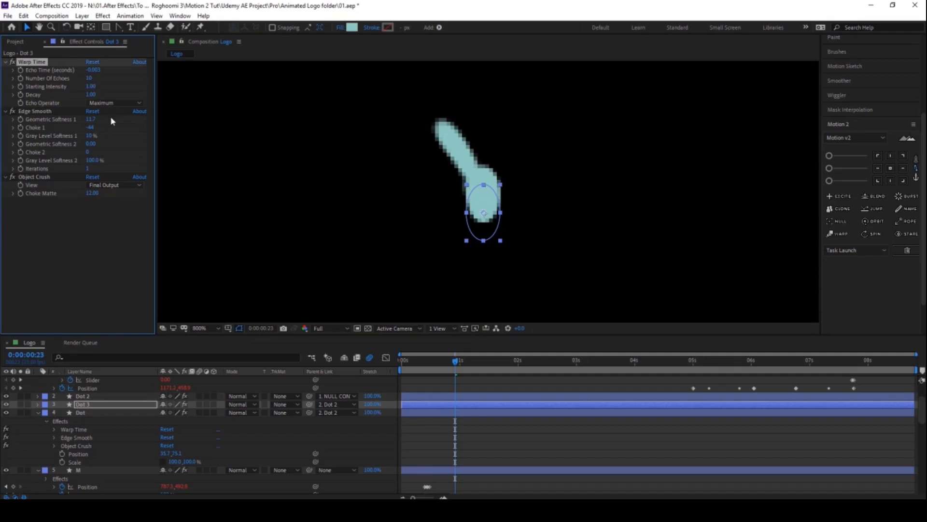
left_click(90, 78)
key("Return")
key("comma")
Step: Compare the trails of Dot 3 and Dot at 0:00:01:02 by hiding and showing each layer
left_click_drag(454, 366, 465, 366)
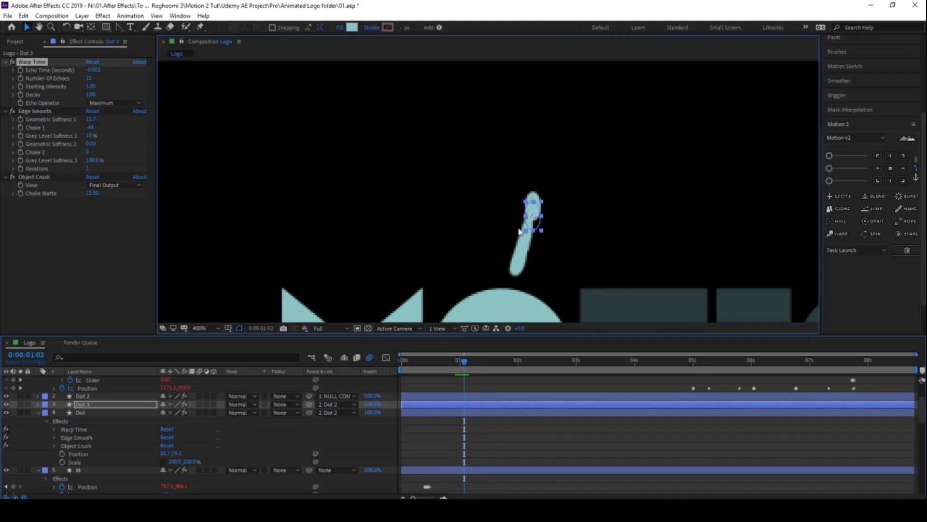
scroll(480, 162, "up", 2)
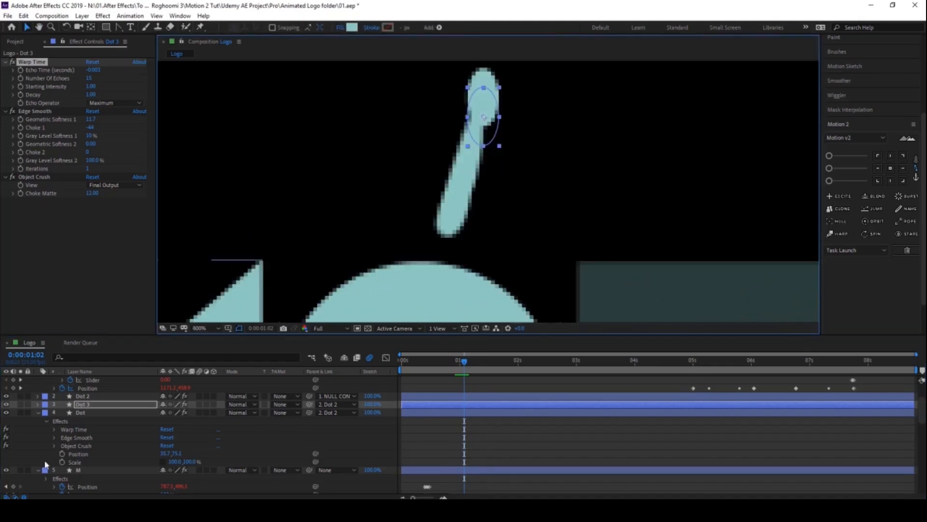
left_click(6, 405)
left_click(6, 405)
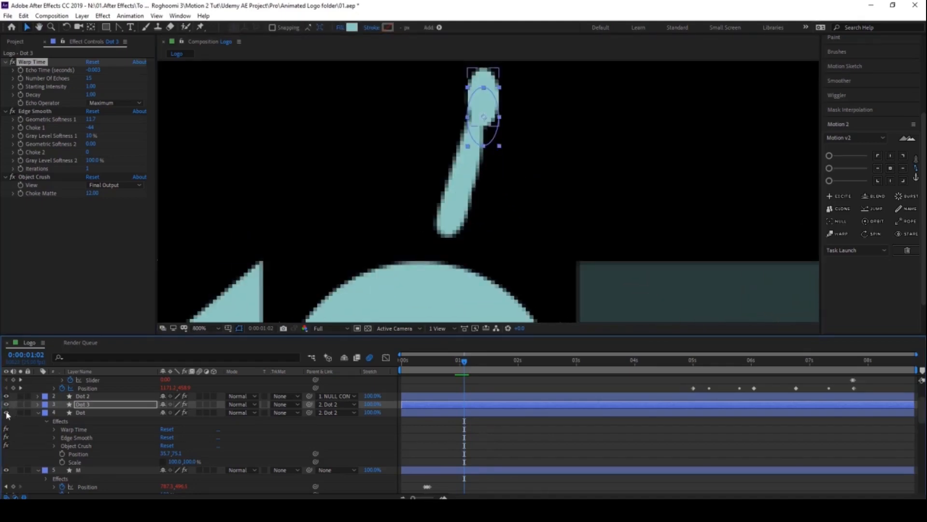
left_click(7, 413)
left_click(6, 413)
Step: Set the Dot layer's Number Of Echoes to 20, Geometric Softness 1 to 6.1 and Echo Time to -0.002 seconds
left_click(80, 413)
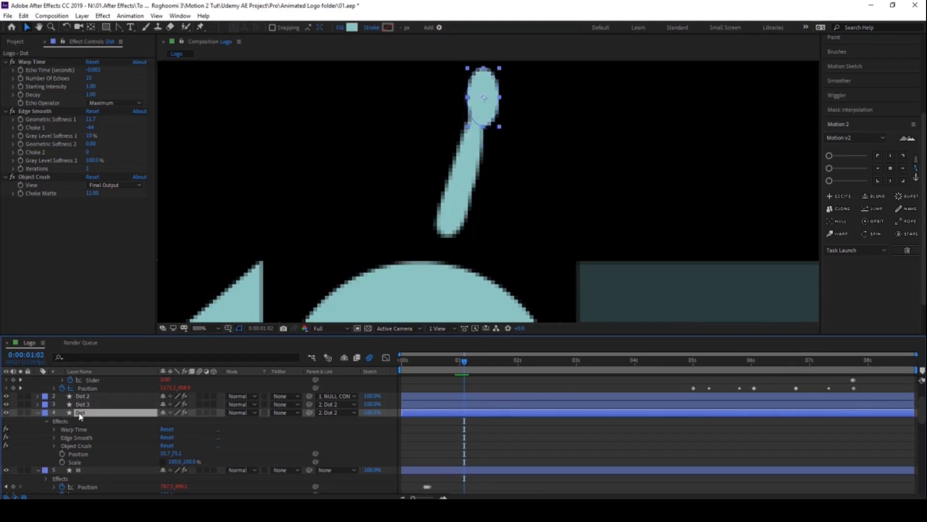
left_click(89, 78)
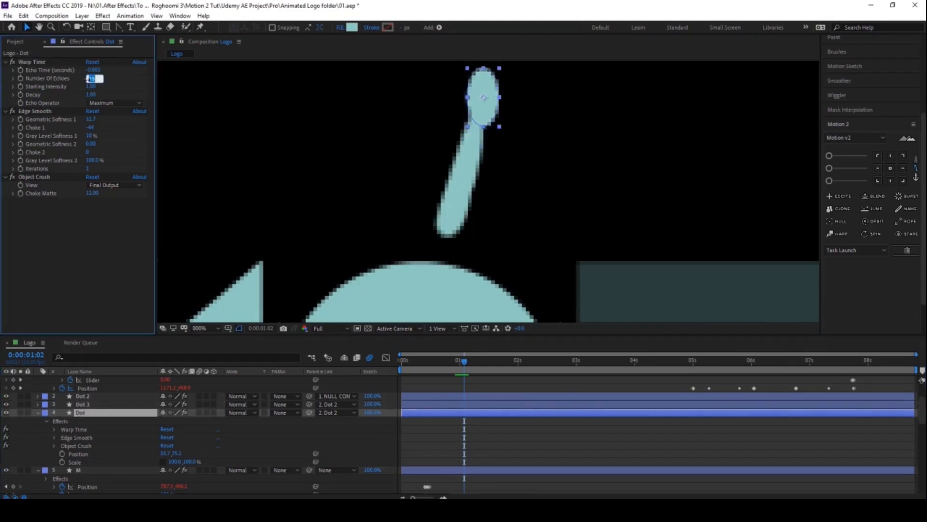
key("Return")
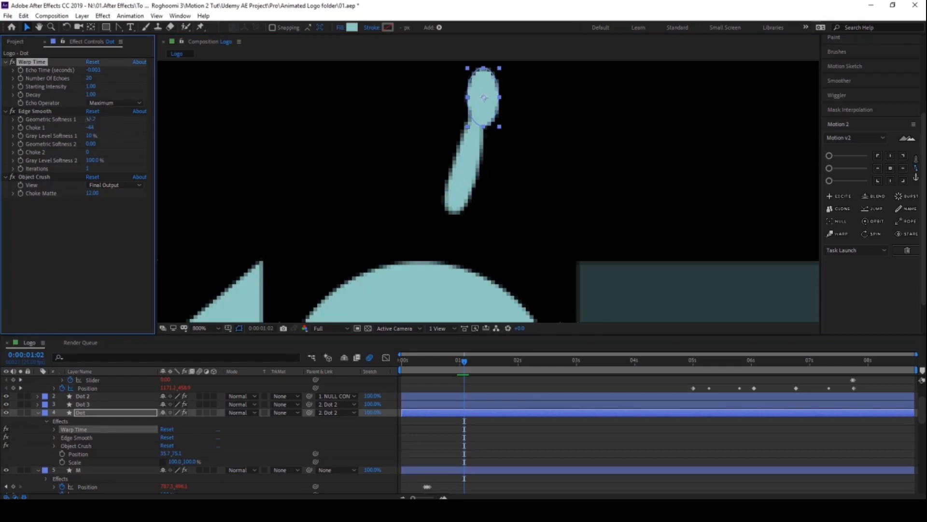
left_click_drag(91, 120, 64, 119)
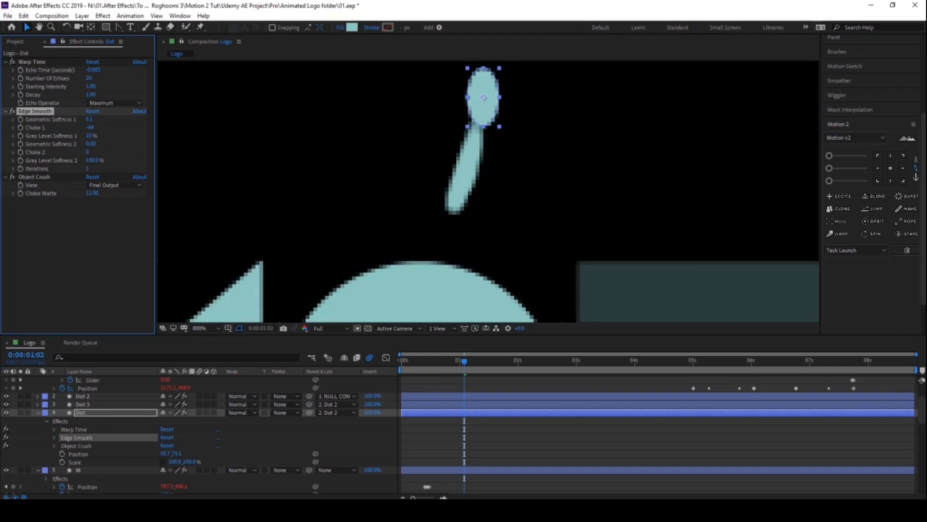
left_click(94, 71)
key("Return")
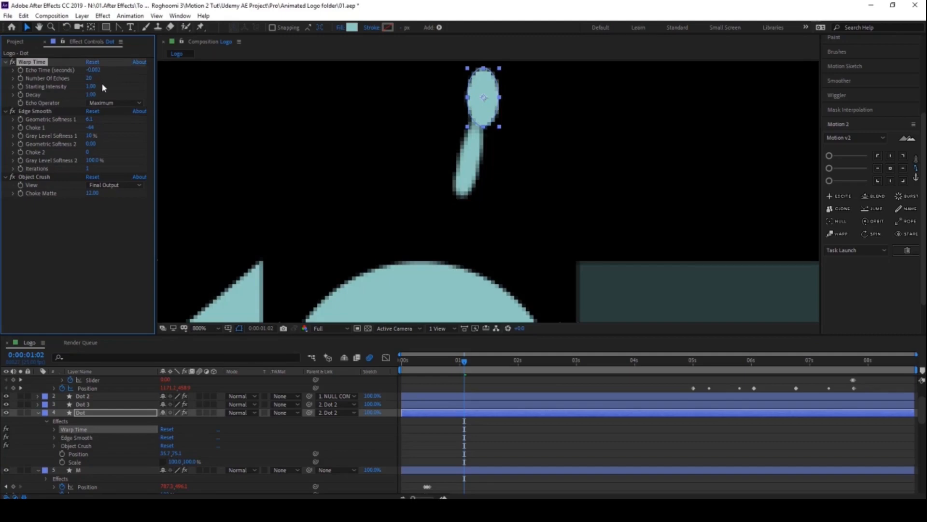
Step: Check the dot's trail at 0:00:01:07 and 0:00:01:10
left_click(475, 362)
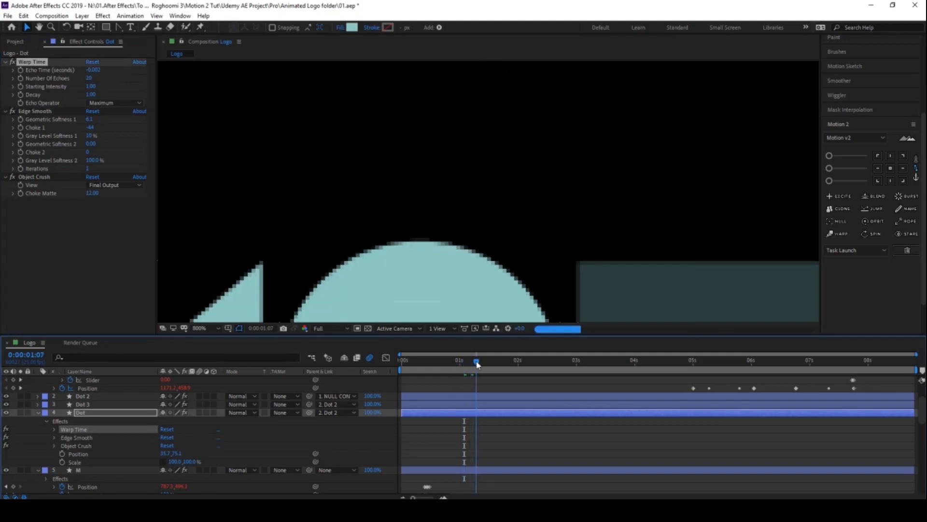
scroll(483, 184, "down", 4)
scroll(634, 147, "up", 2)
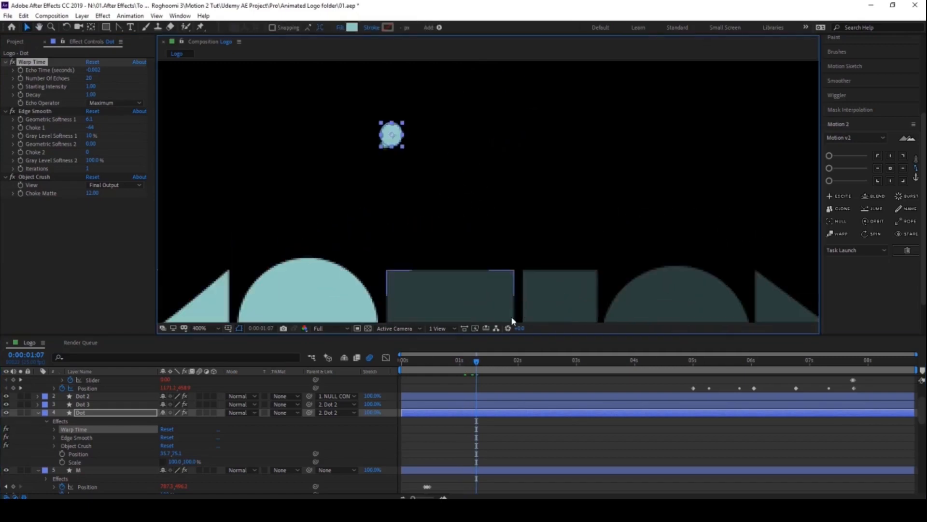
left_click(485, 362)
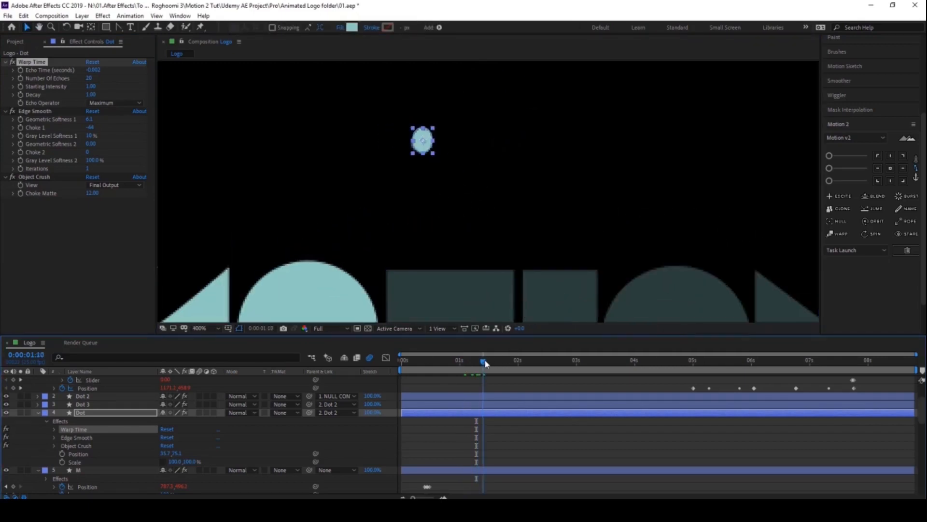
Step: Check the dot's trail between 0:00:01:13 and 0:00:01:19, and at 0:00:00:24
left_click(488, 363)
left_click(491, 362)
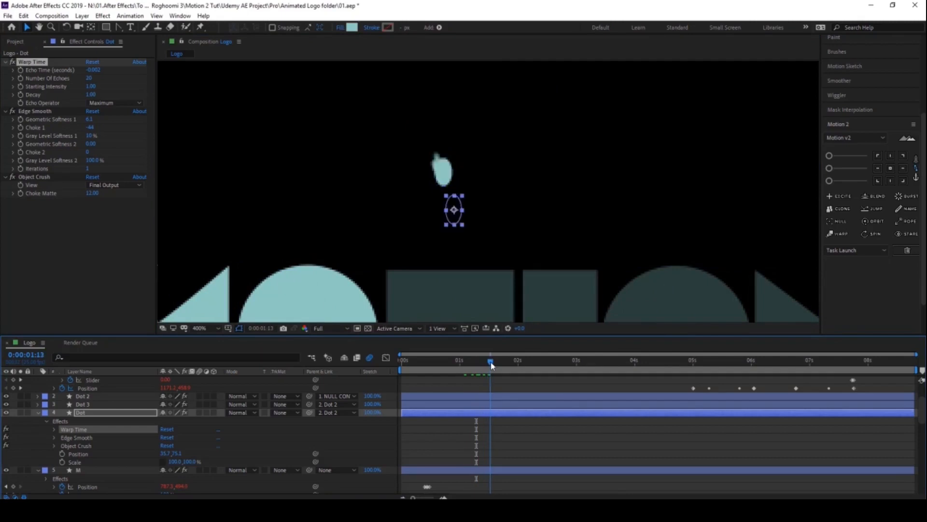
left_click(492, 363)
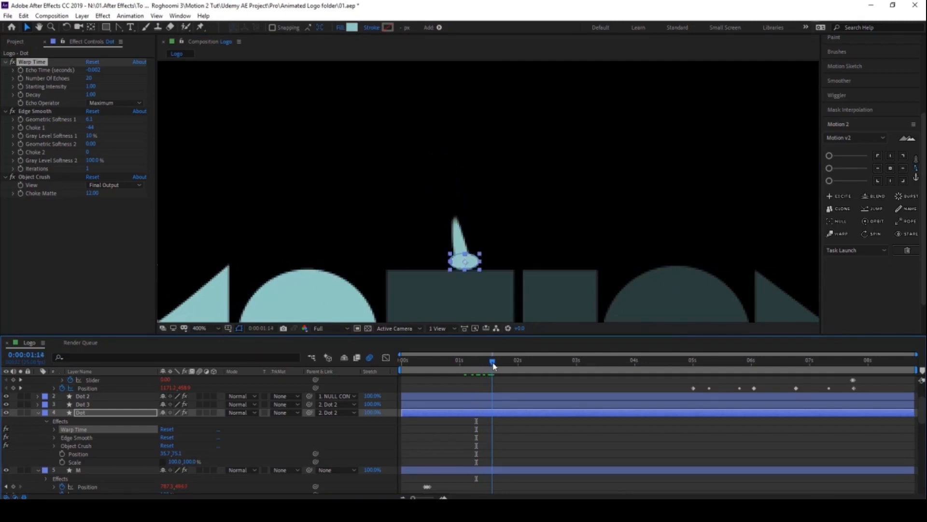
left_click(498, 363)
left_click(506, 364)
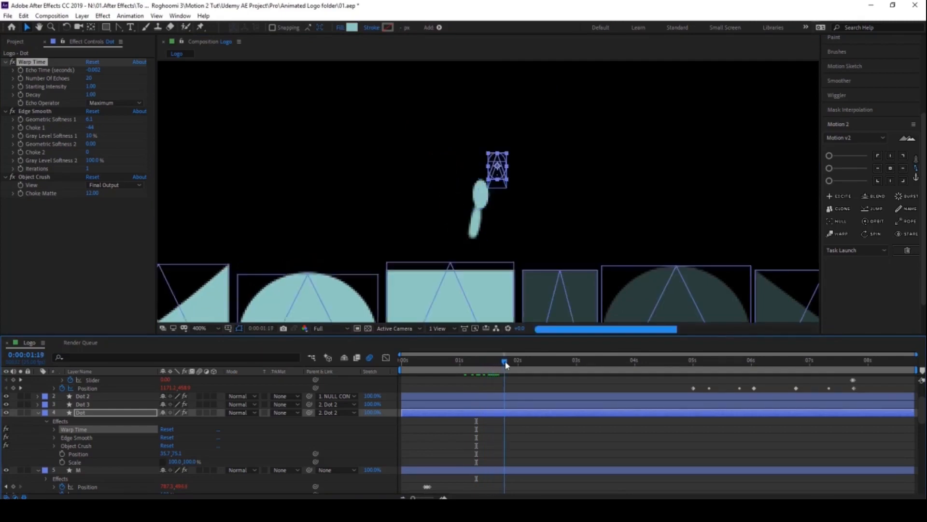
left_click(498, 364)
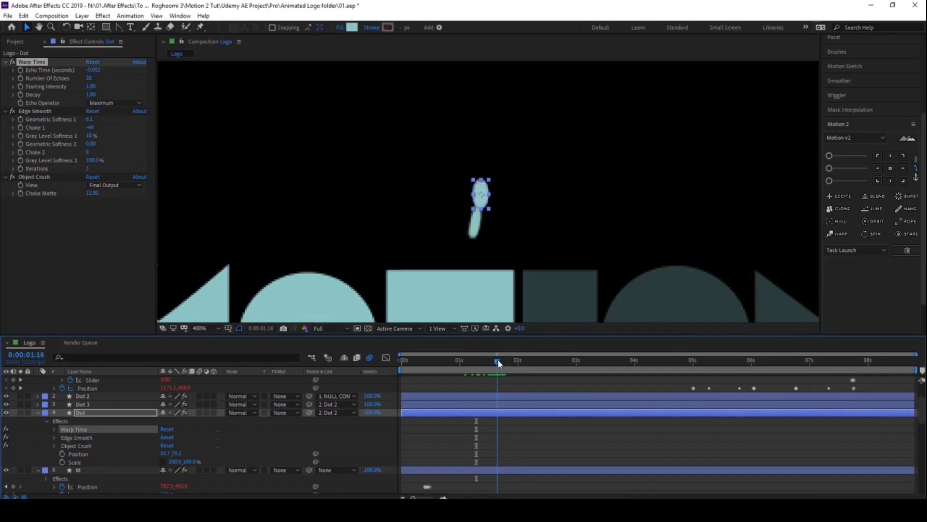
left_click_drag(499, 360, 459, 357)
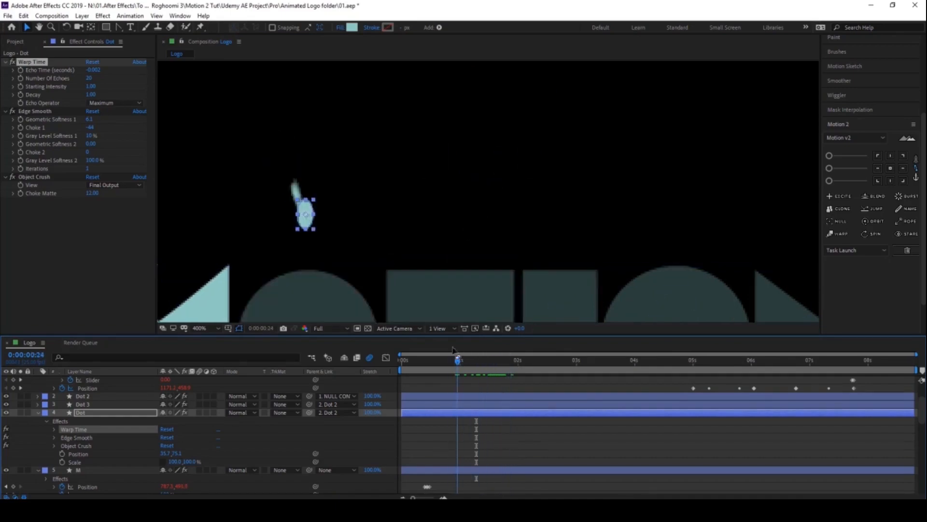
Step: Move the Dot layer's shape slightly upward to position 35.7, 72.8 at 0:00:00:24
left_click_drag(334, 216, 488, 202)
scroll(488, 202, "up", 1)
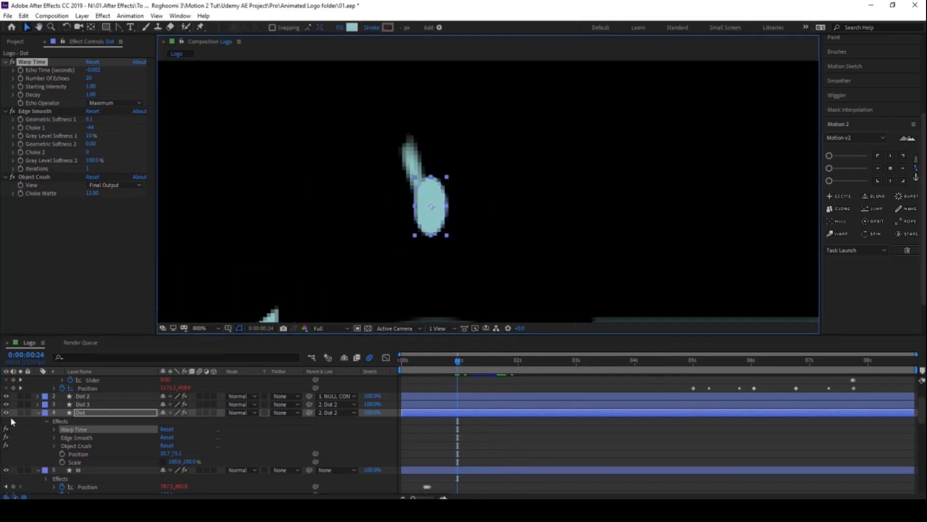
left_click(6, 413)
left_click(93, 414)
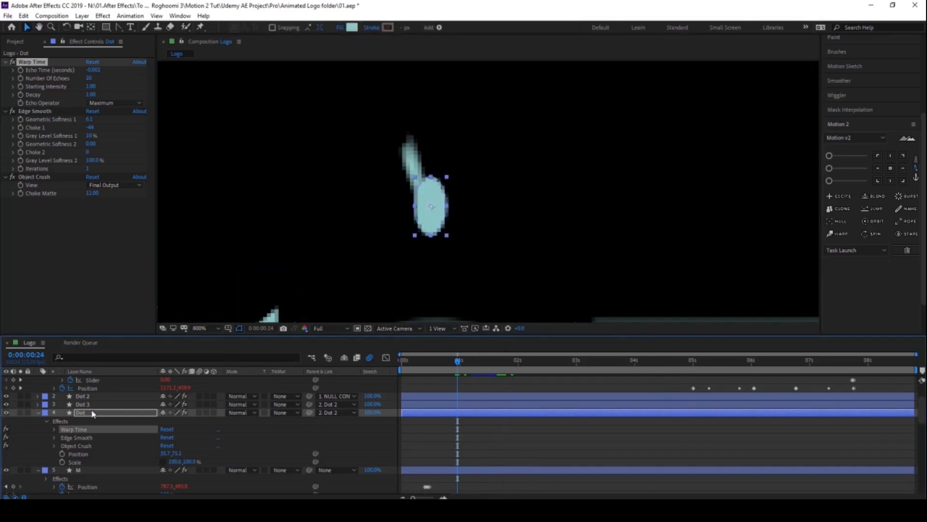
left_click_drag(432, 224, 432, 211)
key("Return")
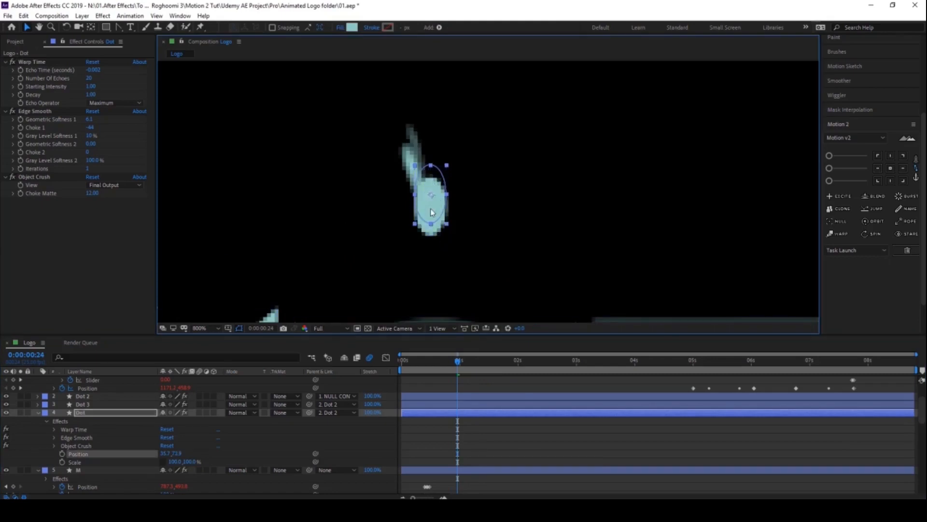
Step: Try an Echo Time of -0.004 in the Dot layer's Warp Time effect, settling on -0.003 seconds
left_click(94, 70)
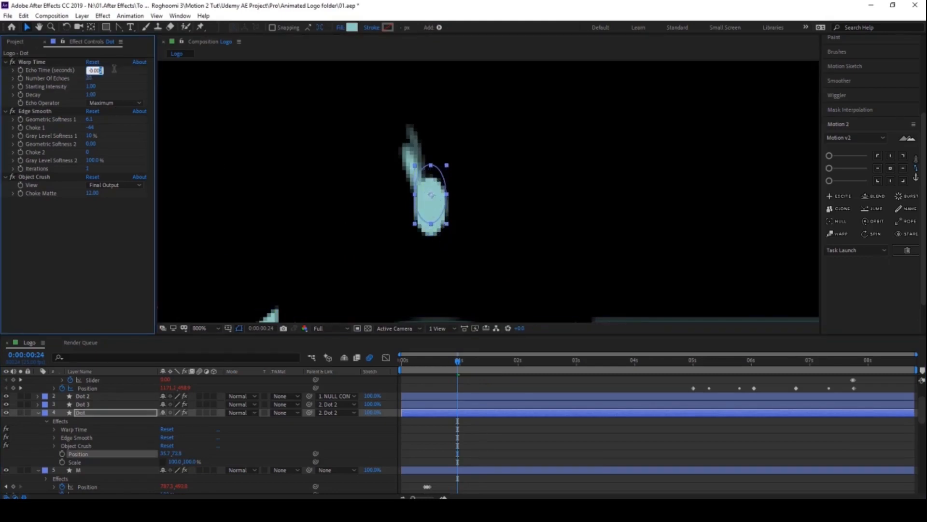
key("Return")
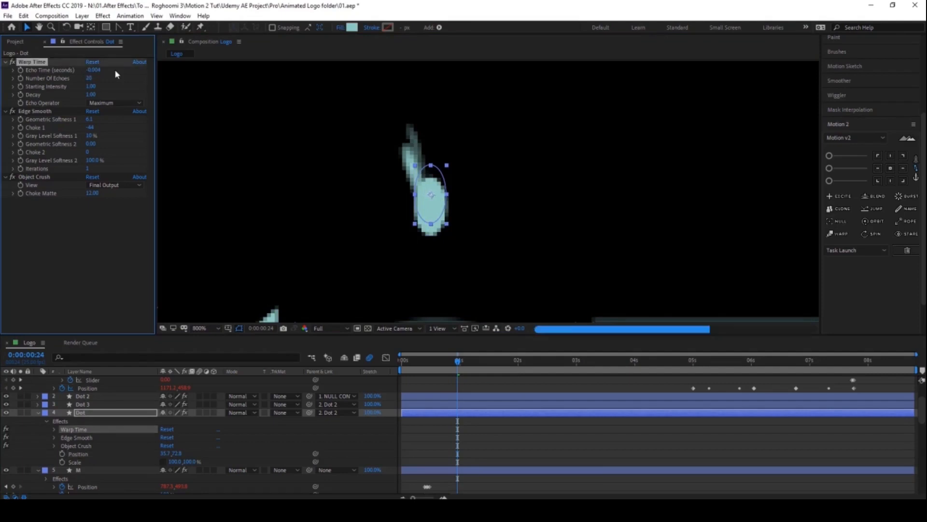
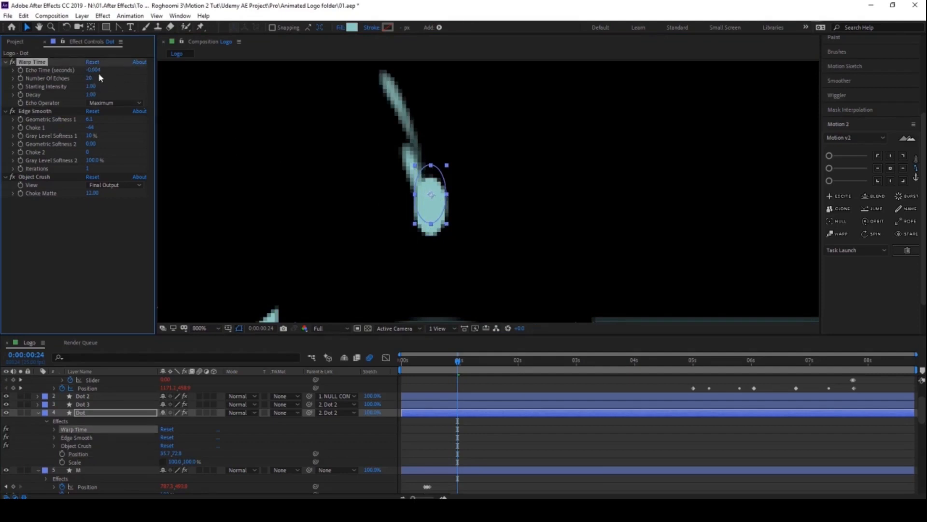
left_click(94, 70)
left_click_drag(100, 70, 111, 69)
type("3")
key("Return")
Step: Check the dot's trail from 0:00:01:01 to 0:00:01:05
key("comma")
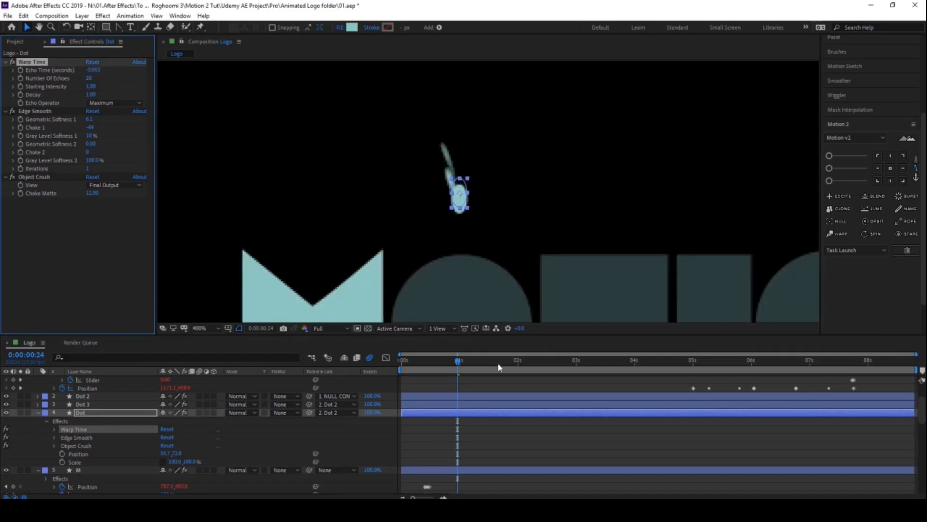
left_click(471, 382)
left_click(462, 362)
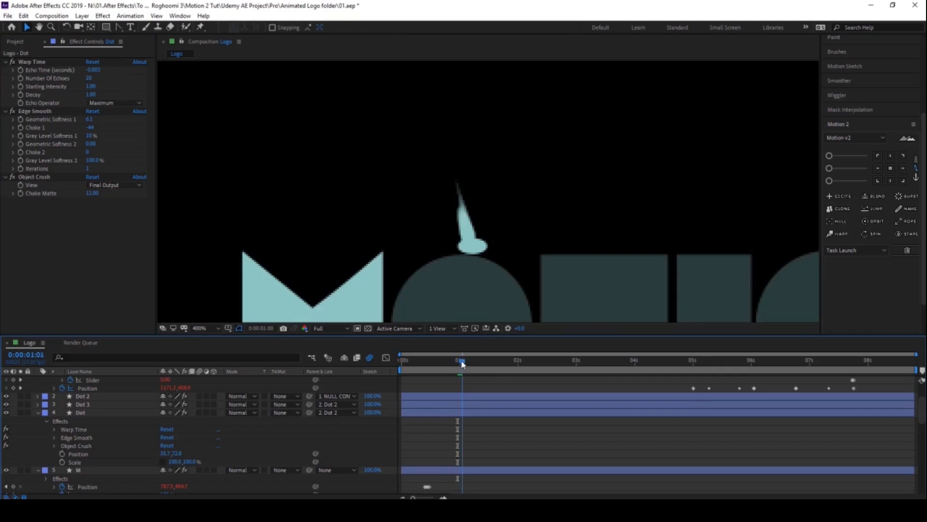
left_click_drag(462, 362, 471, 364)
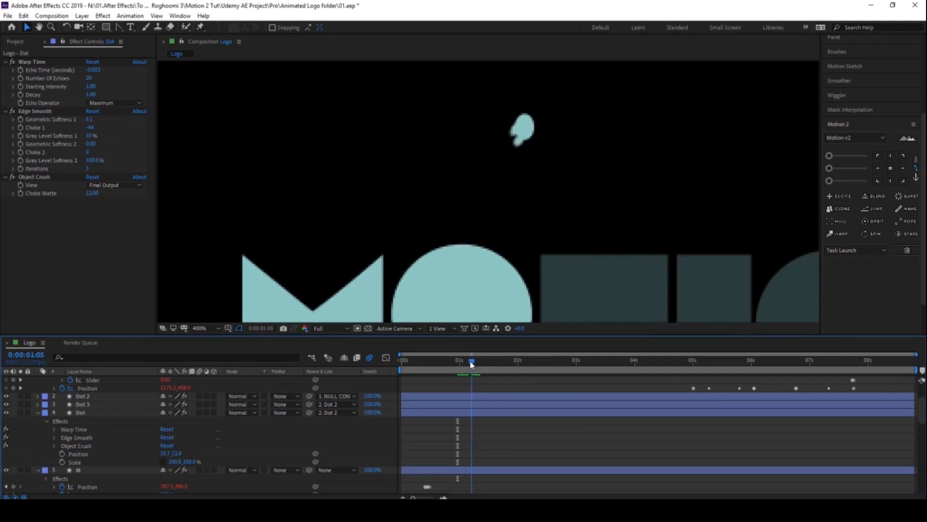
scroll(500, 172, "up", 1)
left_click_drag(530, 120, 410, 201)
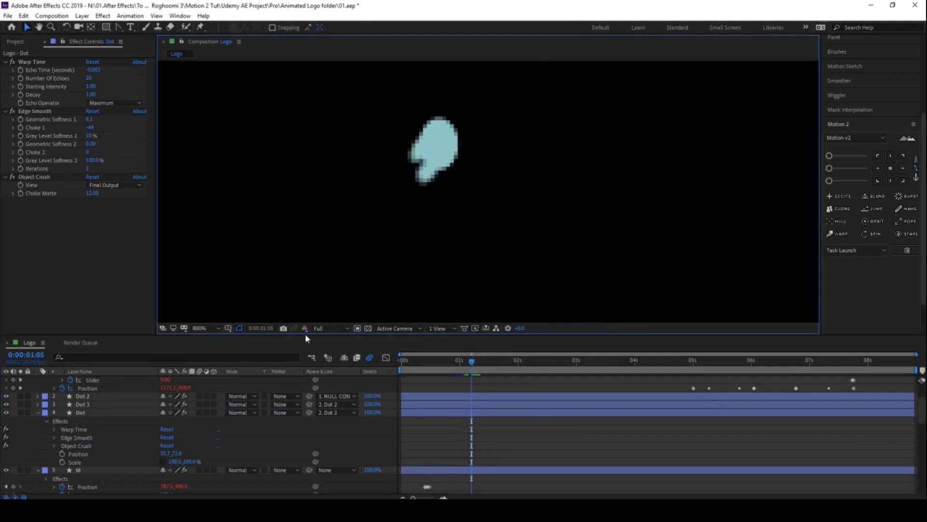
Step: Select Dot 3, Dot 2 and Dot in turn to compare their placement and effect settings at 0:00:01:05
left_click(84, 405)
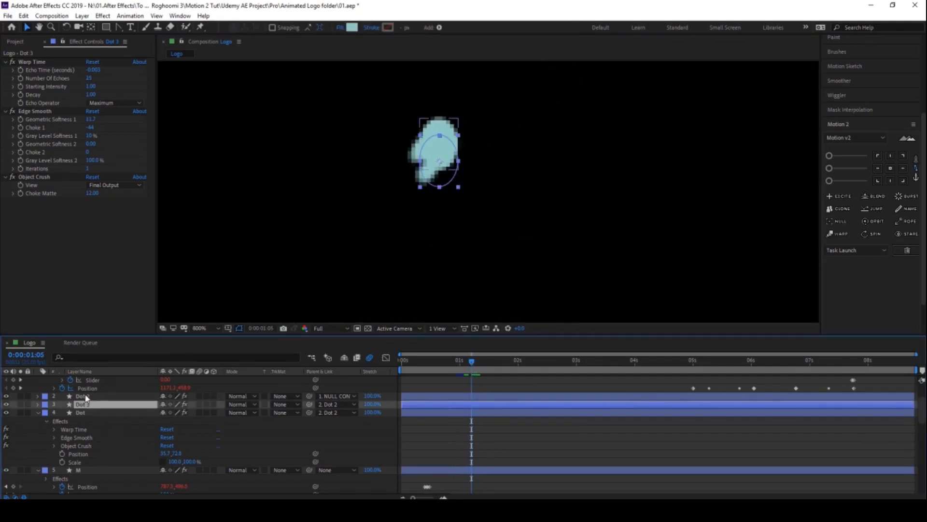
left_click(86, 397)
left_click(83, 405)
left_click(83, 413)
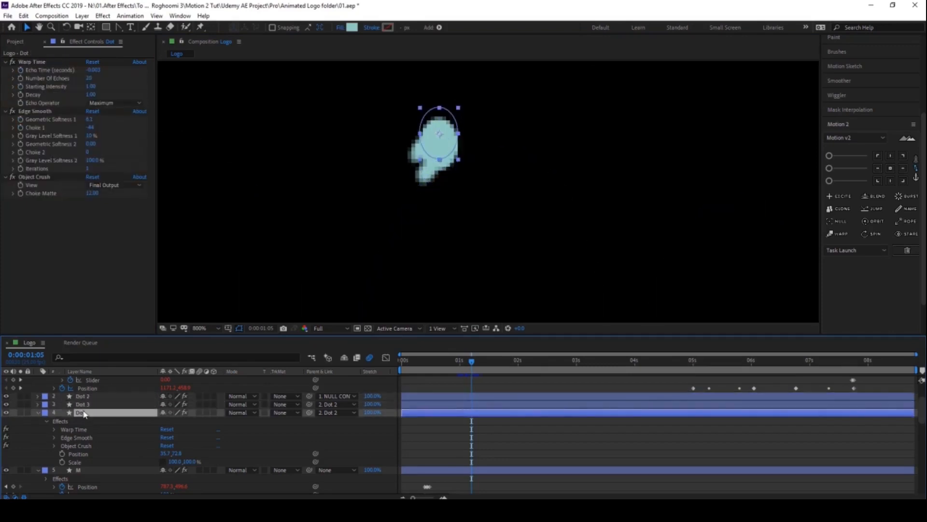
Step: Duplicate the Dot 3 layer and set the copy's Warp Time Echo Time to -0.008 seconds
left_click(83, 406)
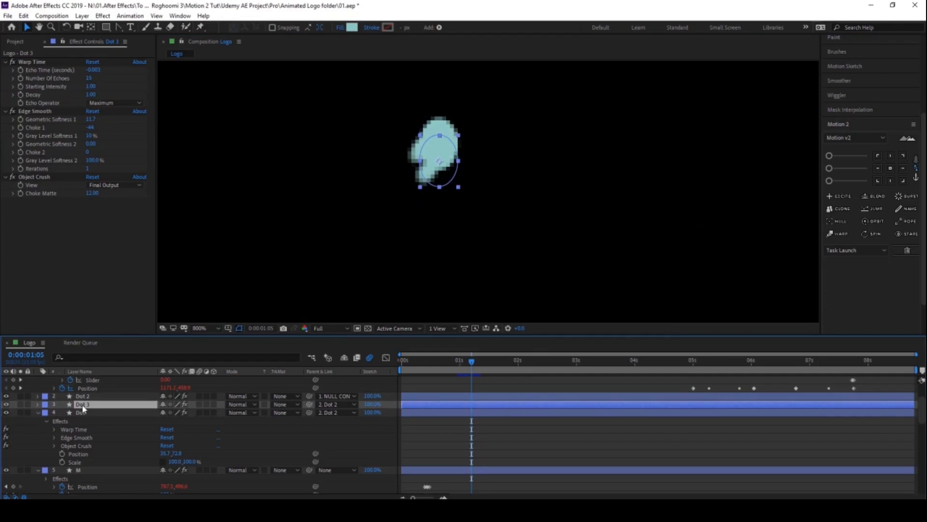
left_click(94, 70)
type("-0.00")
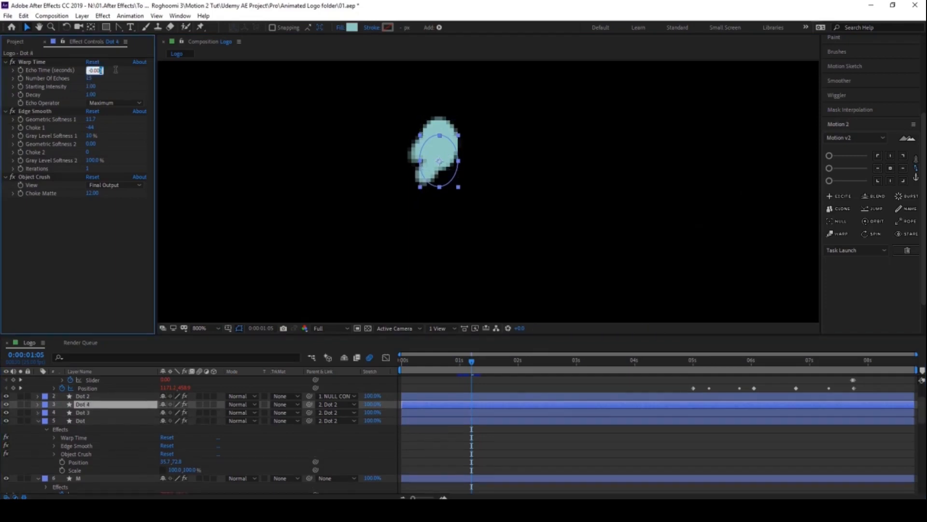
key("Return")
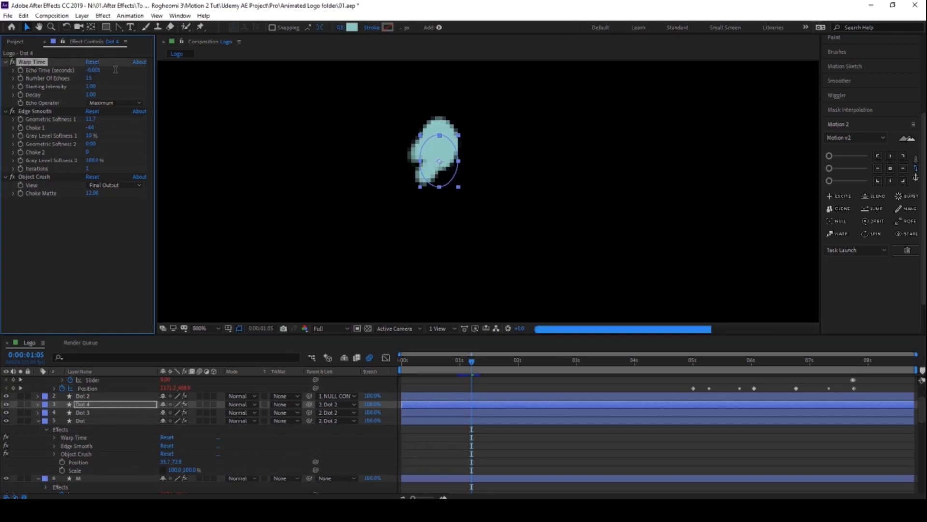
left_click(94, 70)
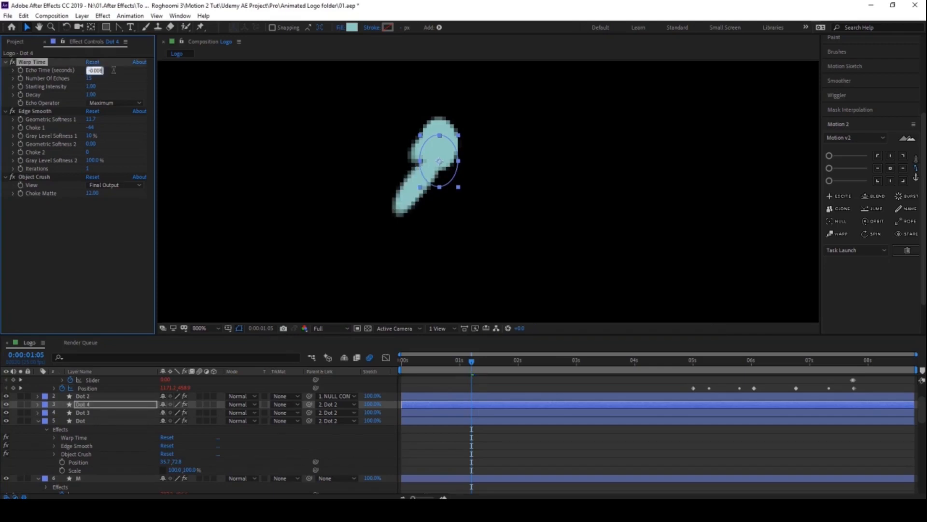
type("-0.008")
key("Return")
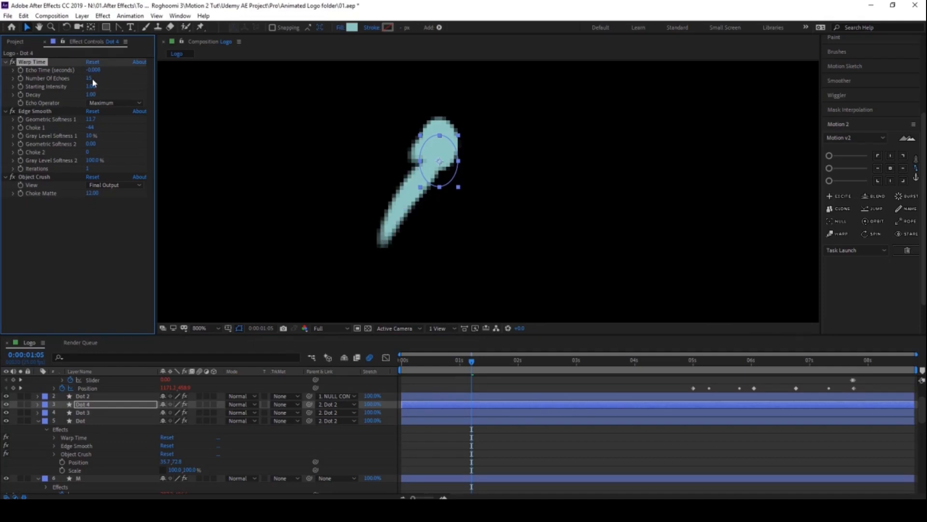
Step: Set the Dot 4 layer's Number Of Echoes to 5 and its Echo Time to -0.03 seconds
left_click(89, 78)
type("5")
key("Return")
left_click(94, 70)
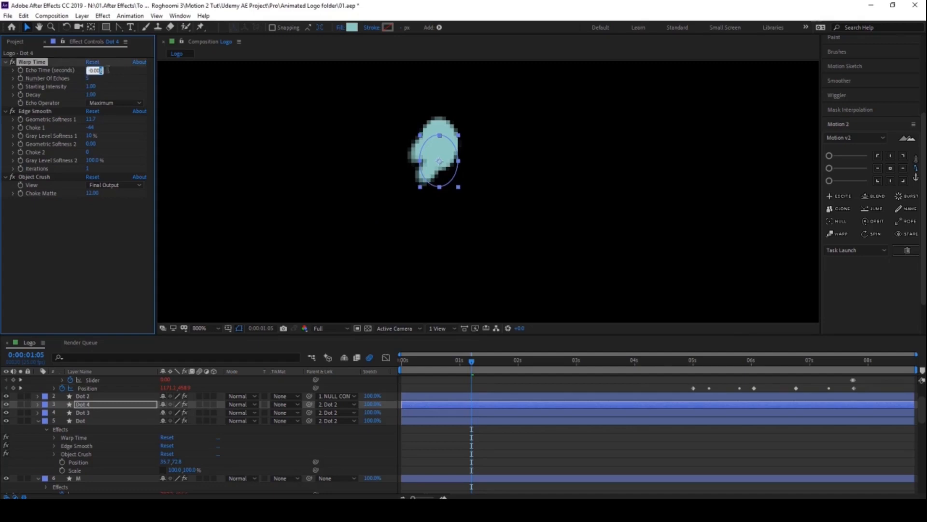
key("Return")
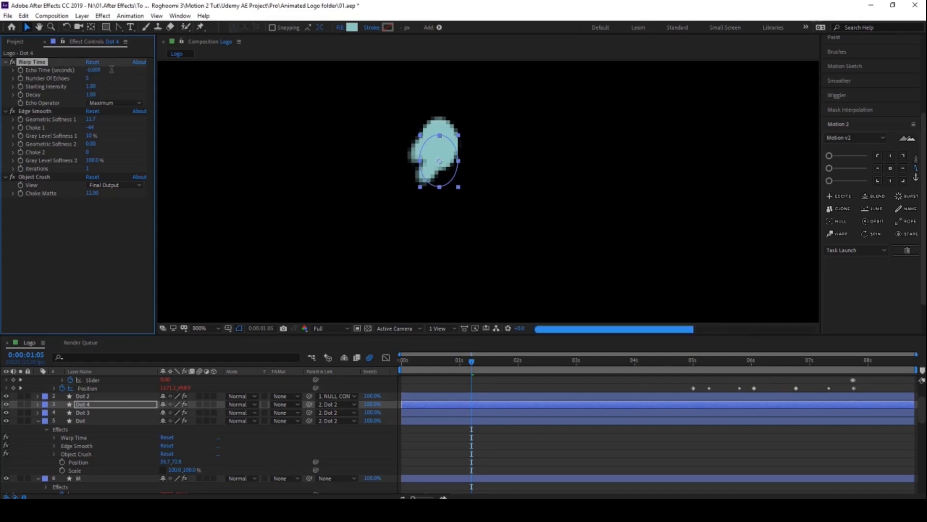
left_click(96, 71)
type("-0.03")
key("Return")
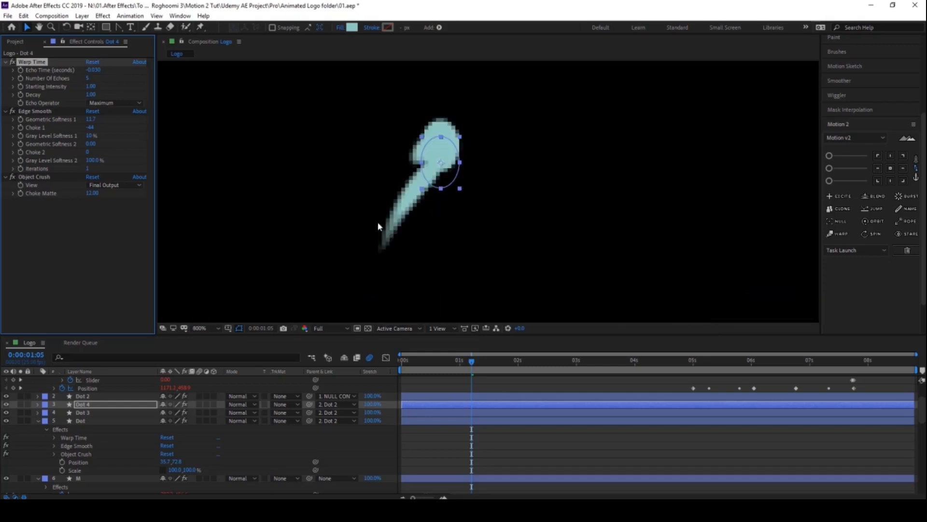
Step: Set the Dot 4 layer's Number Of Echoes to 3 and check the trail at 0:00:01:13
left_click(87, 78)
type("5")
key("Return")
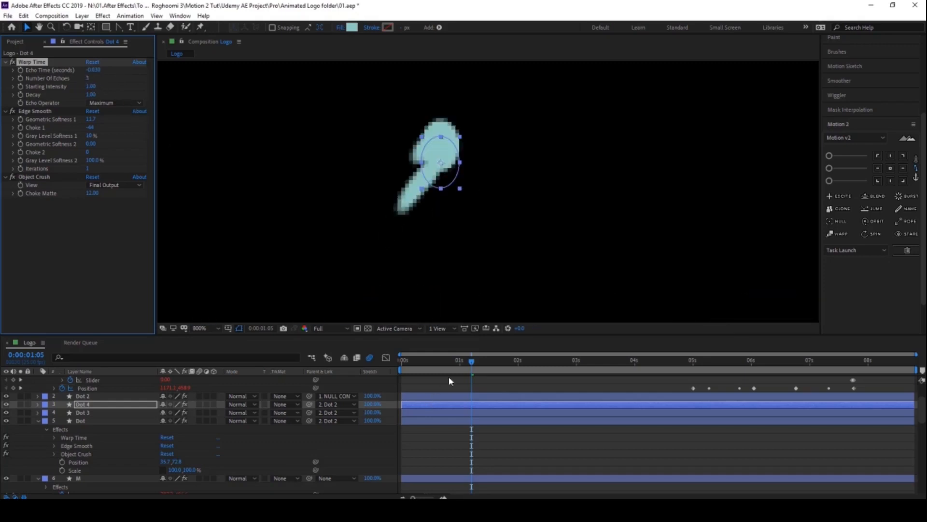
left_click_drag(478, 366, 491, 367)
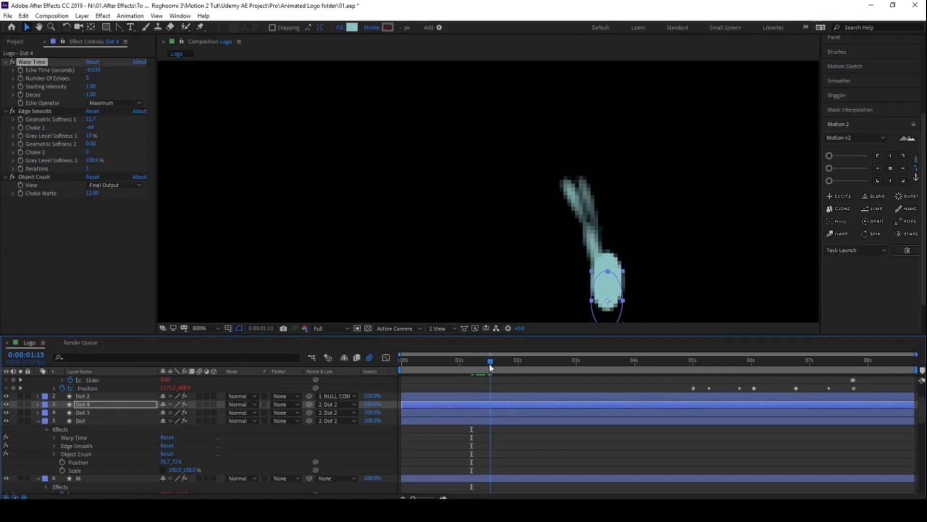
left_click_drag(574, 251, 463, 216)
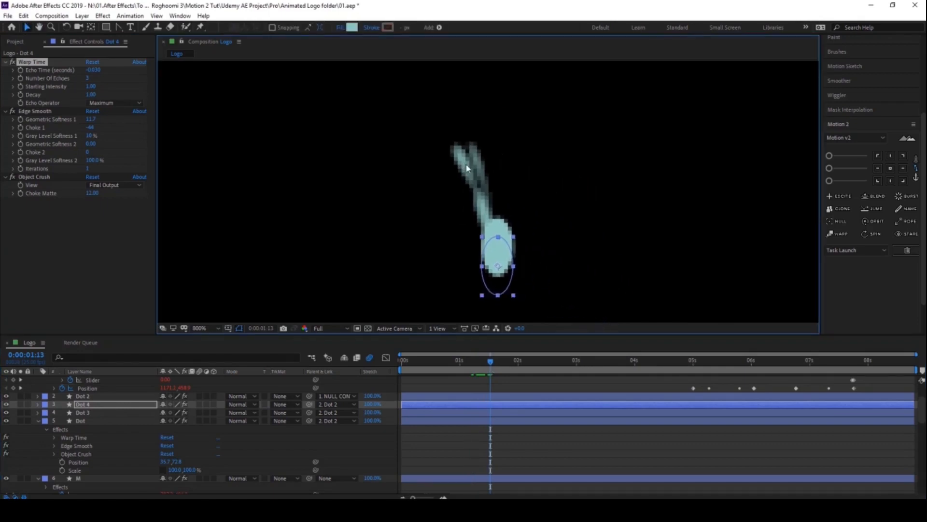
Step: Try an Echo Time of -0.035 on the Dot 4 layer, settling on -0.04 seconds
left_click(94, 70)
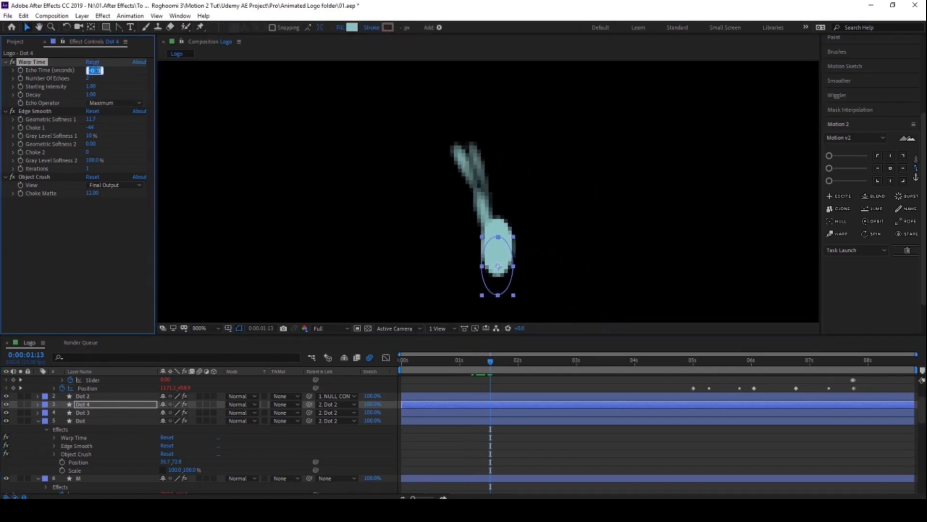
type("-0.035")
key("Return")
left_click(95, 70)
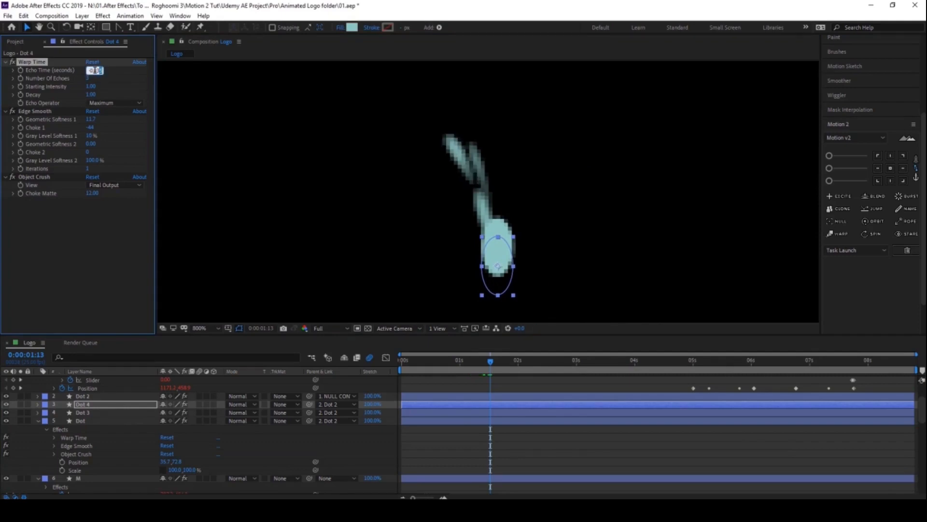
type("-0.04")
key("Return")
Step: Review the dot's layered trail across the MOTION letters from 0:00:01:13 to 0:00:03:01
scroll(427, 169, "down", 1)
left_click_drag(413, 173, 373, 135)
scroll(454, 236, "down", 1)
left_click(499, 455)
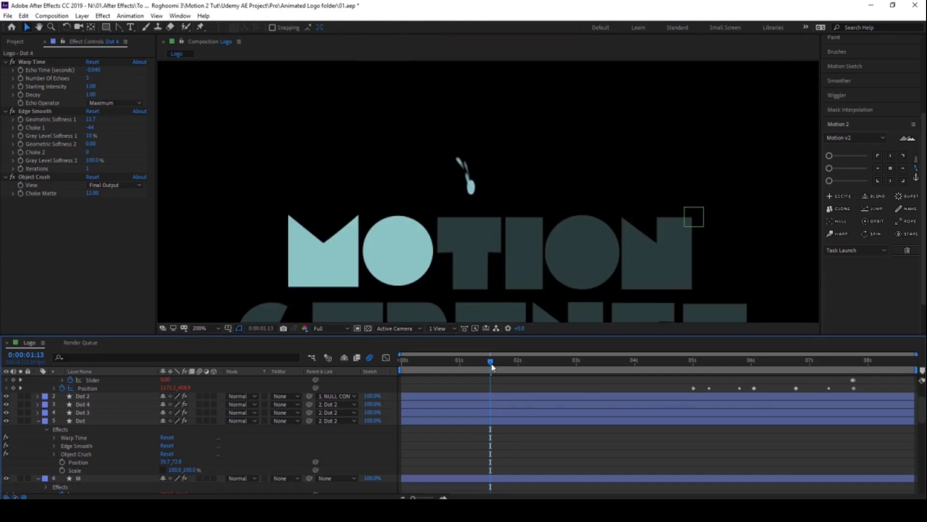
left_click_drag(491, 367, 541, 370)
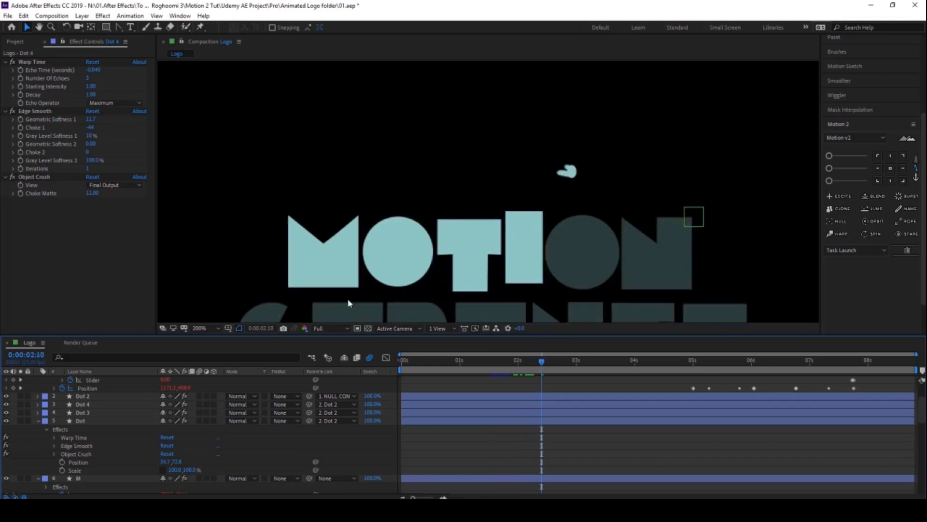
left_click(206, 328)
left_click(209, 166)
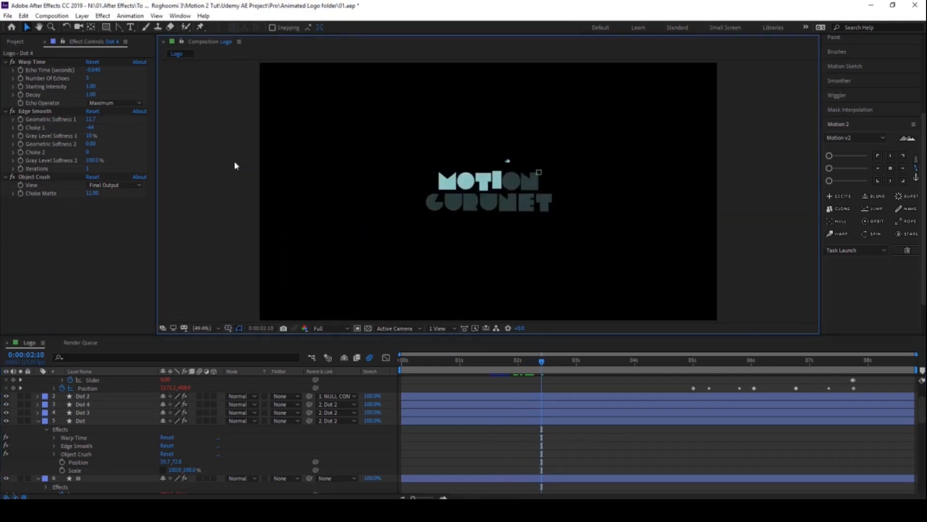
scroll(579, 154, "up", 3)
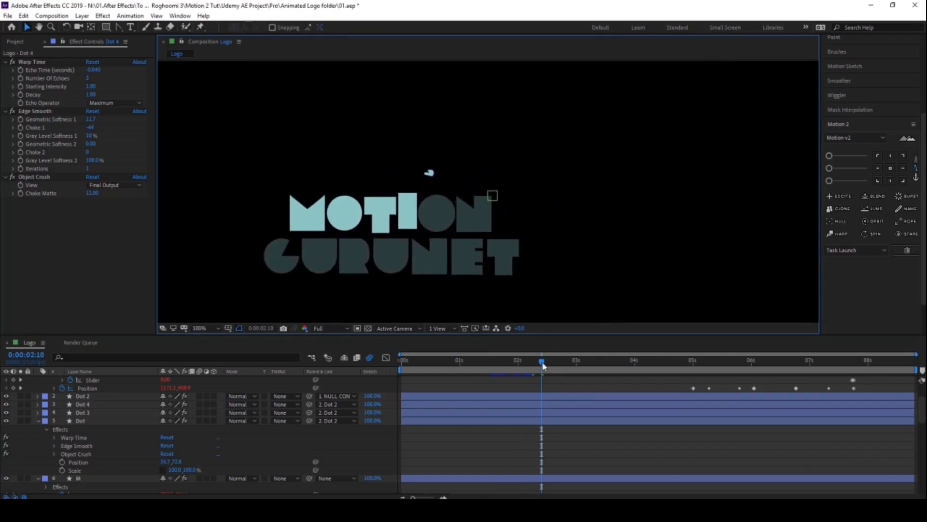
left_click_drag(543, 365, 581, 371)
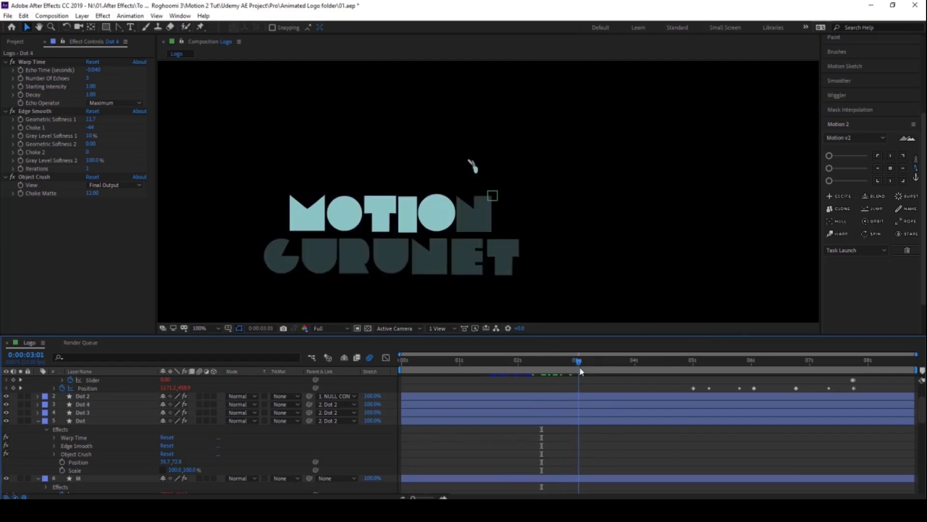
Step: Review the dot's trail from 0:00:03:04 to 0:00:05:02 as it crosses and drops past the last letter of MOTION, ending at Full preview resolution
left_click_drag(582, 372, 586, 371)
key("period")
key("period")
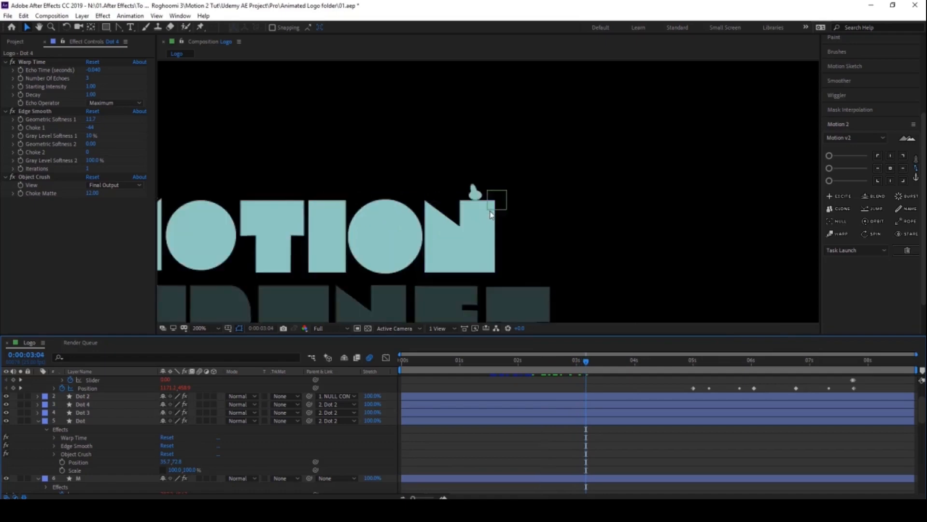
left_click_drag(594, 363, 695, 376)
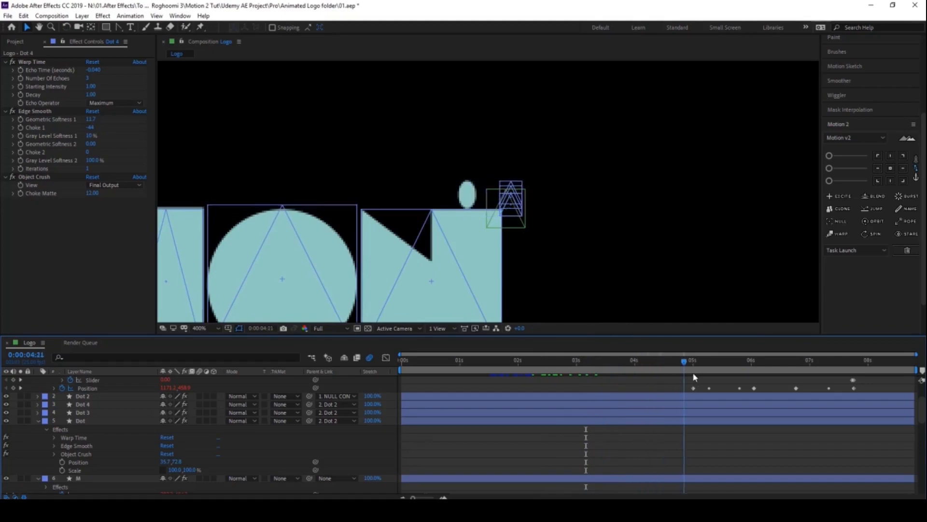
left_click(331, 329)
left_click(326, 362)
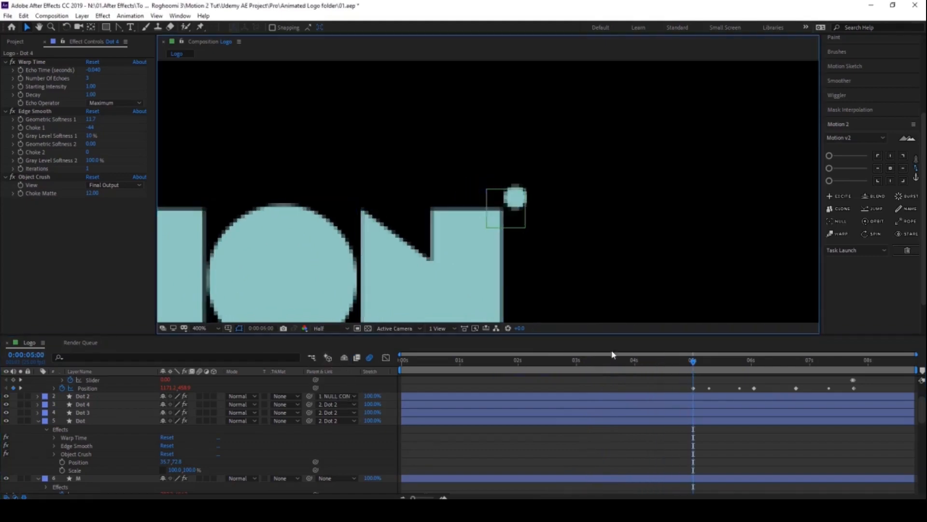
left_click_drag(695, 364, 701, 366)
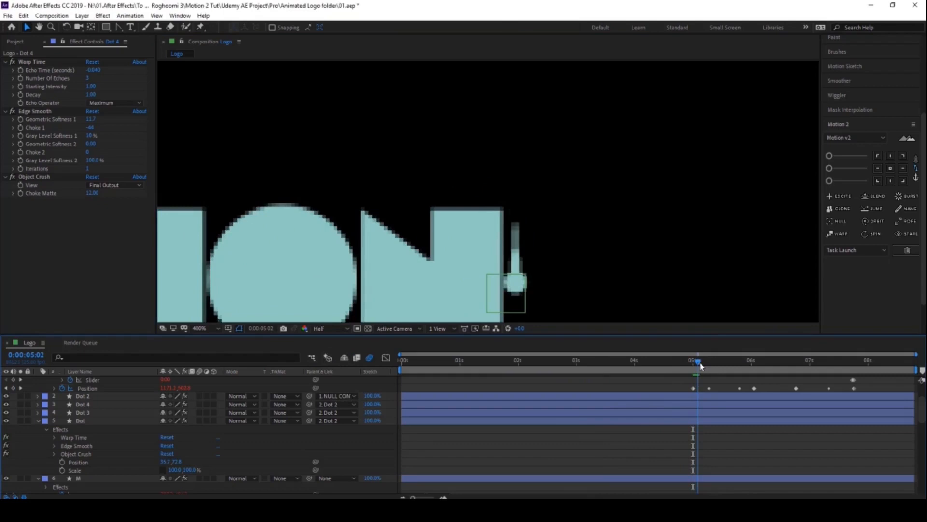
left_click(332, 328)
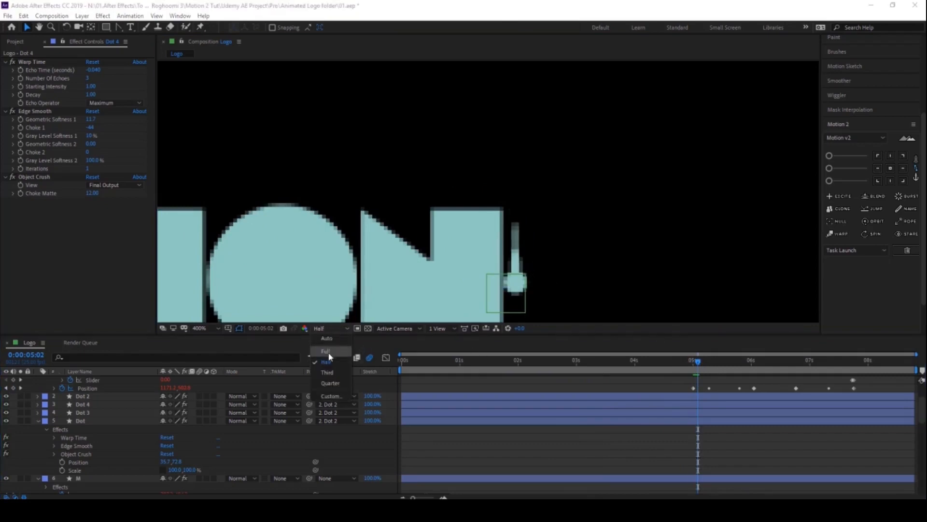
left_click(329, 354)
left_click_drag(527, 280, 463, 233)
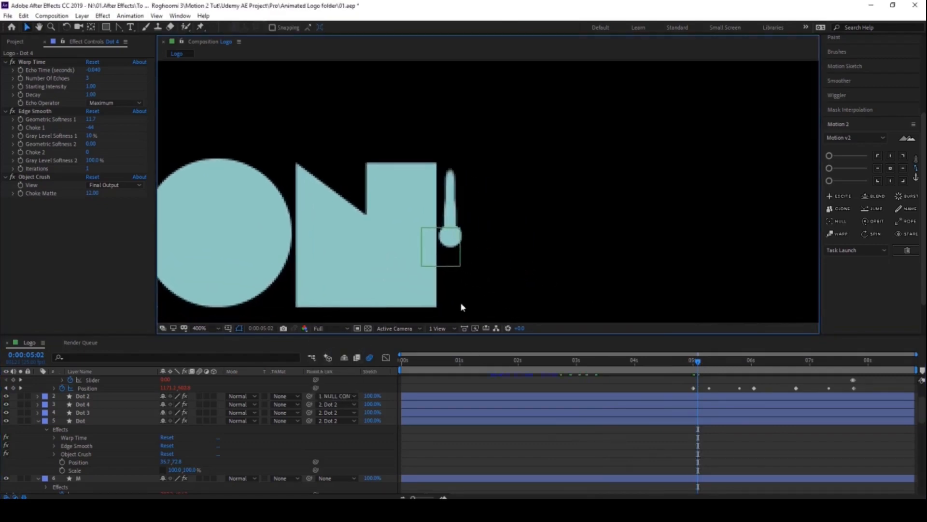
Step: Trim the Dot, Dot 3 and Dot 4 trail layers to end at 0:00:05:00
key("Page_Up")
key("Page_Up")
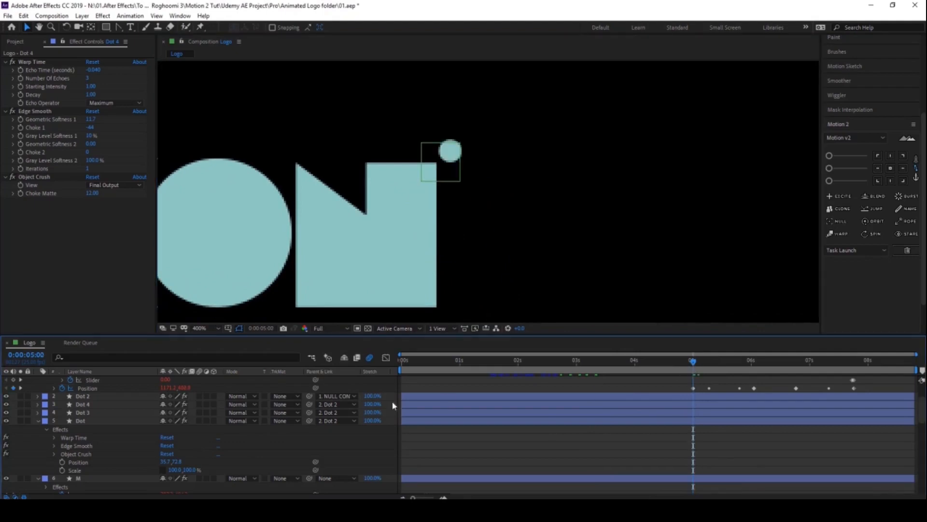
left_click(86, 412)
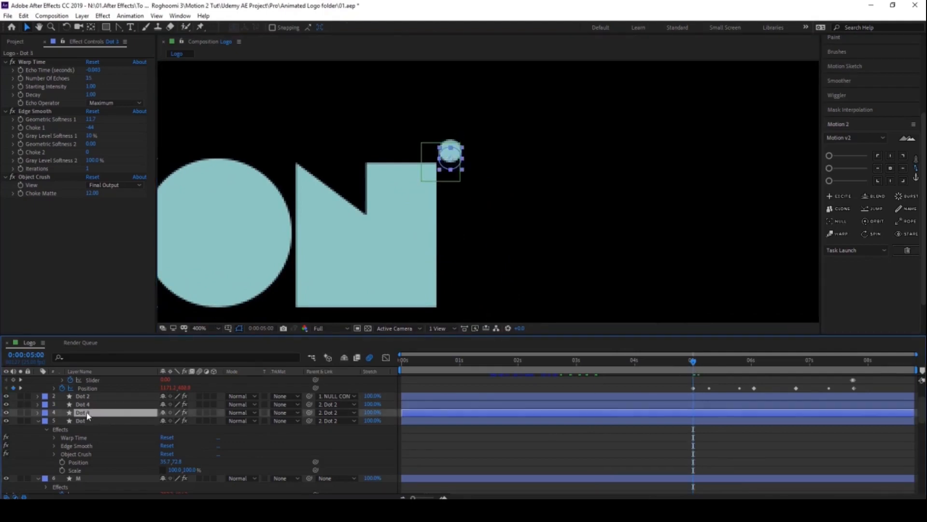
left_click(86, 404)
left_click(85, 396)
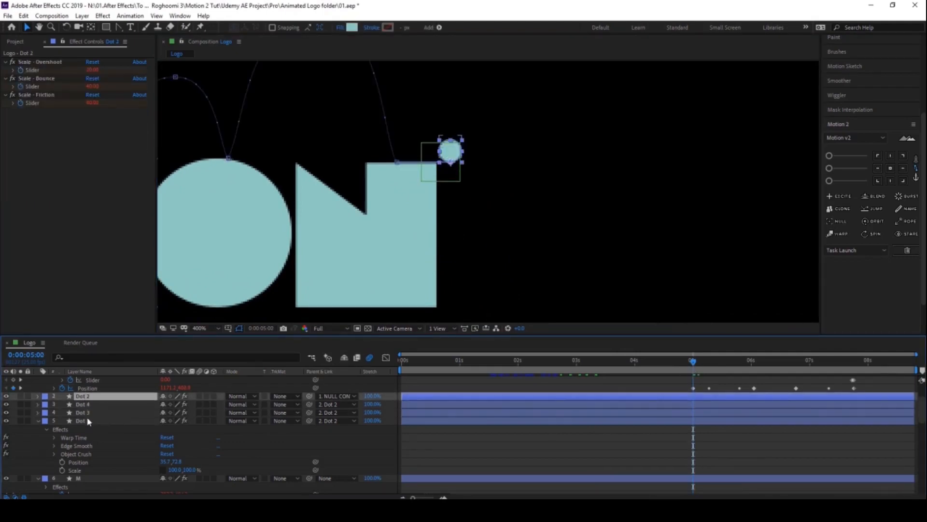
left_click(83, 405)
left_click(83, 413)
left_click(83, 420, "ctrl")
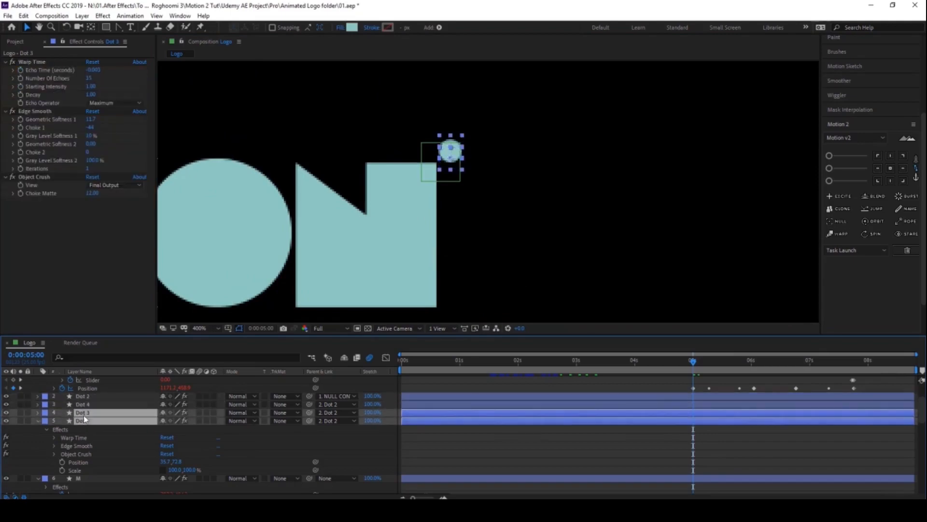
left_click(85, 406, "ctrl")
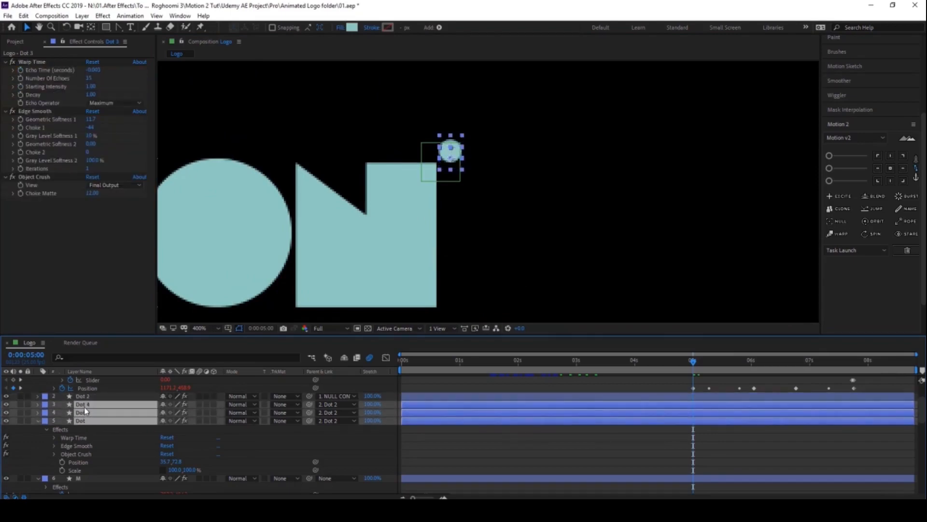
key("alt+bracketright")
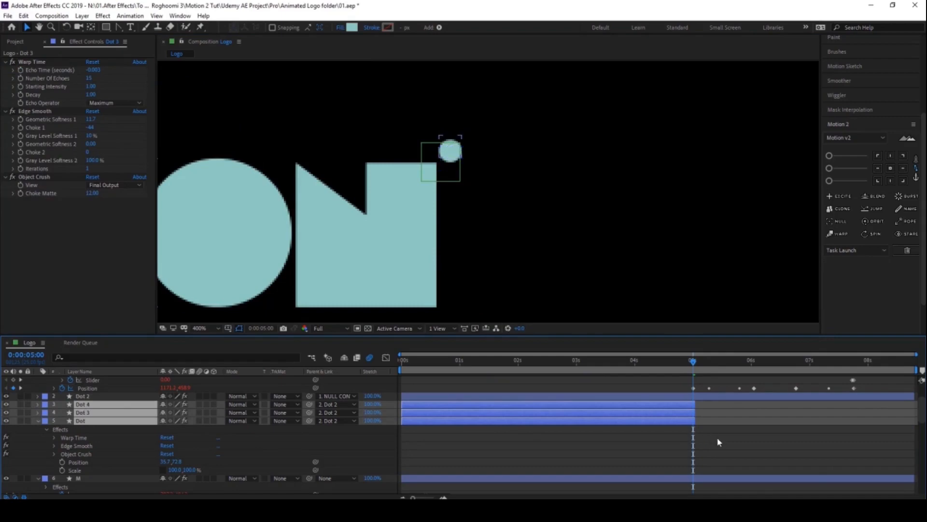
left_click(706, 427)
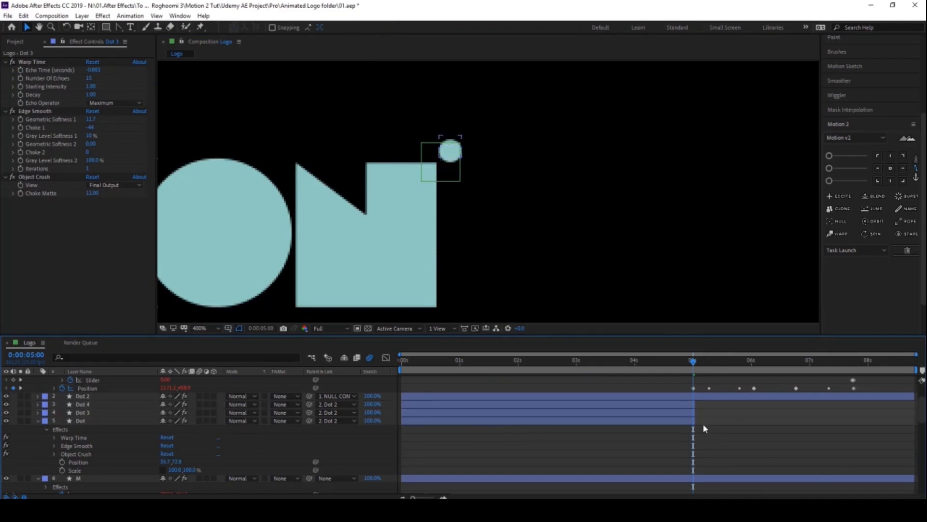
Step: Duplicate the Dot 4 layer and make the copy start at 0:00:05:01
key("Page_Down")
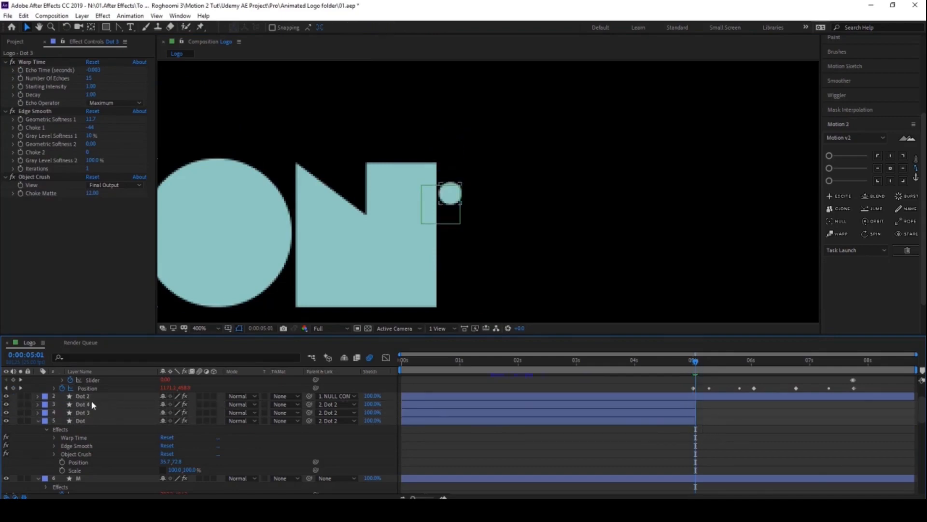
left_click(83, 404)
left_click(83, 396)
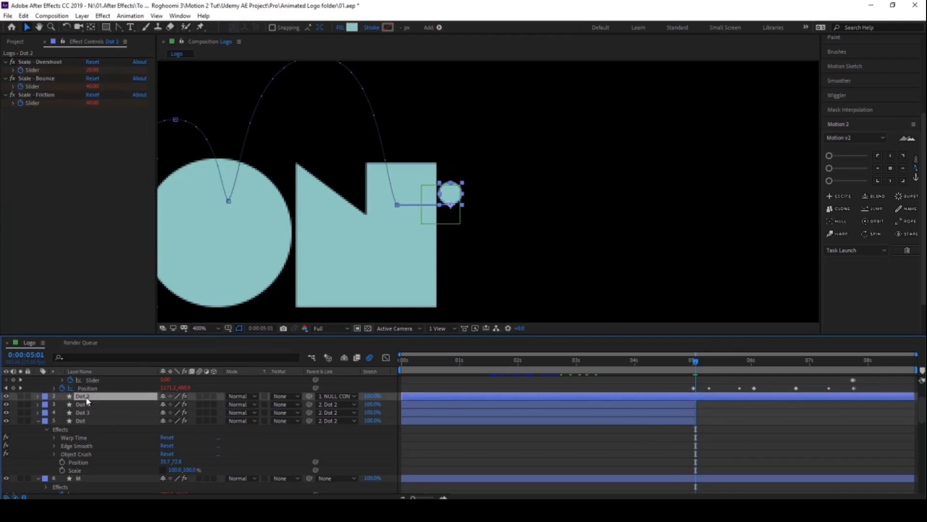
left_click(87, 405)
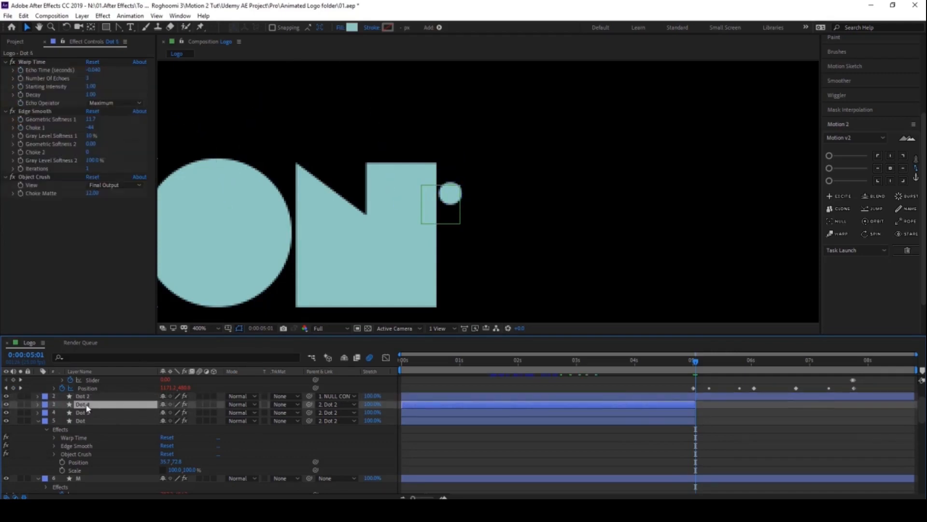
key("ctrl+d")
key("bracketleft")
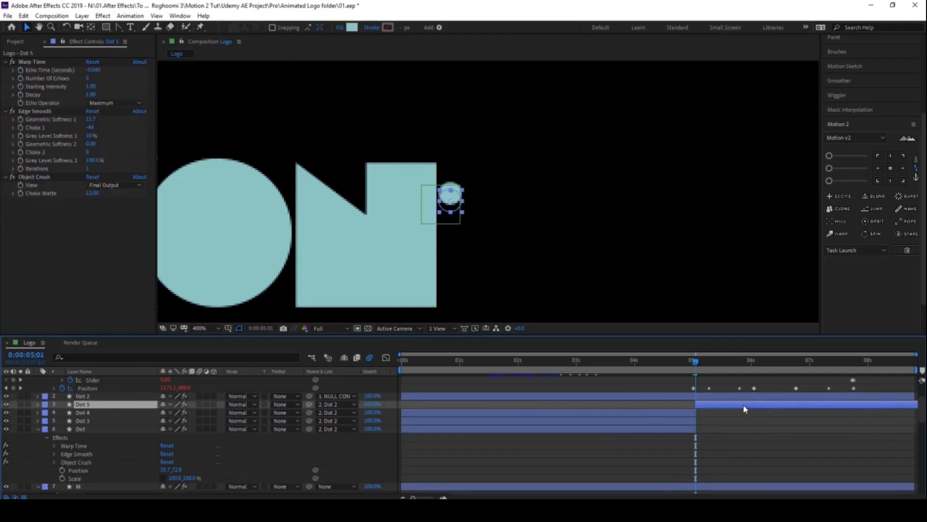
Step: Nudge the Dot 5 layer up two steps to line it up with the main dot
key("period")
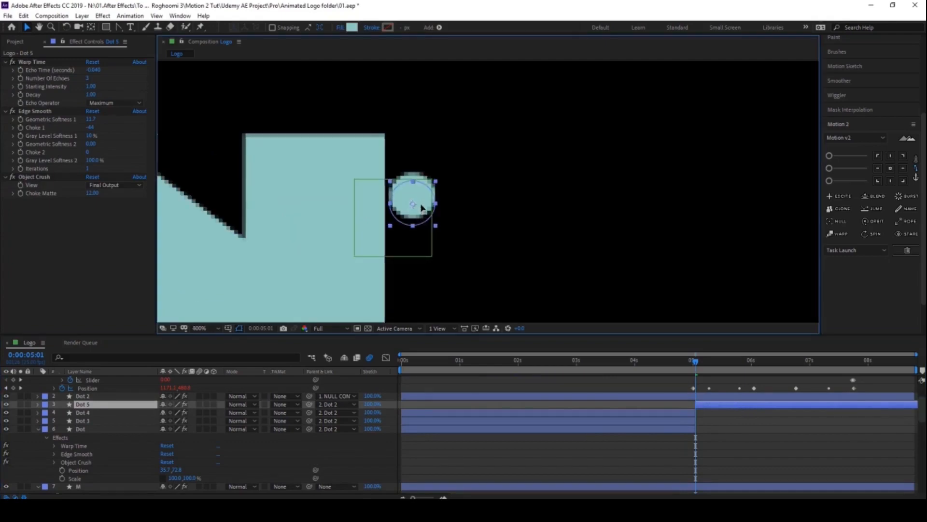
key("Up")
key("Up")
key("Return")
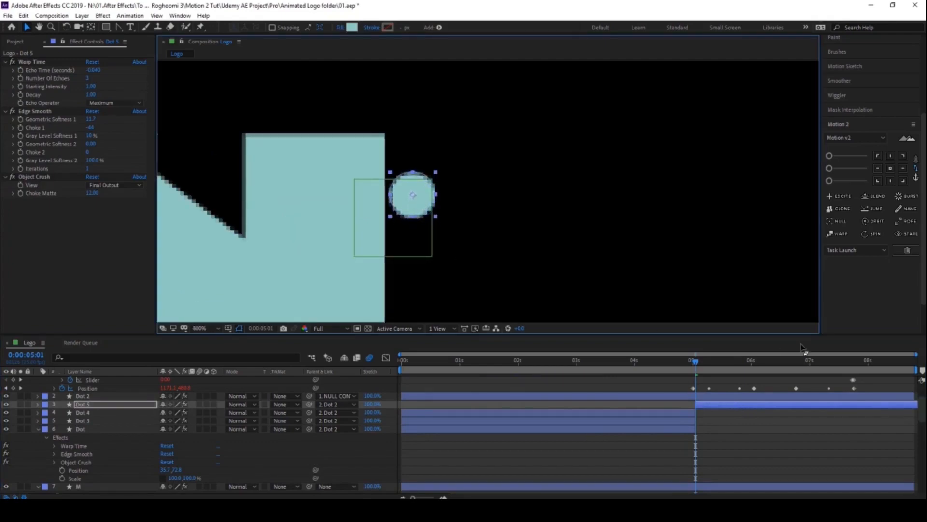
Step: At 0:00:05:02, set the Dot 5 layer's Number Of Echoes to 10 and its Echo Time to -0.002 seconds
key("Page_Down")
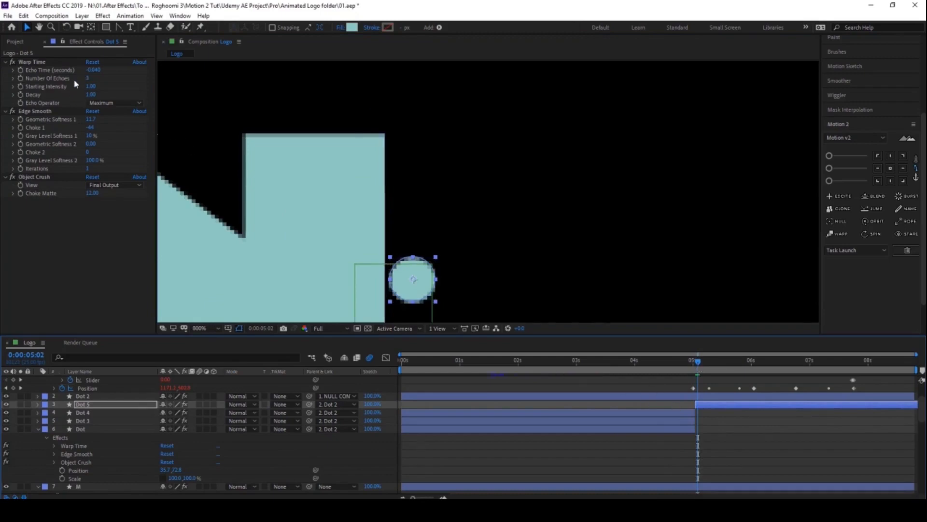
left_click(90, 77)
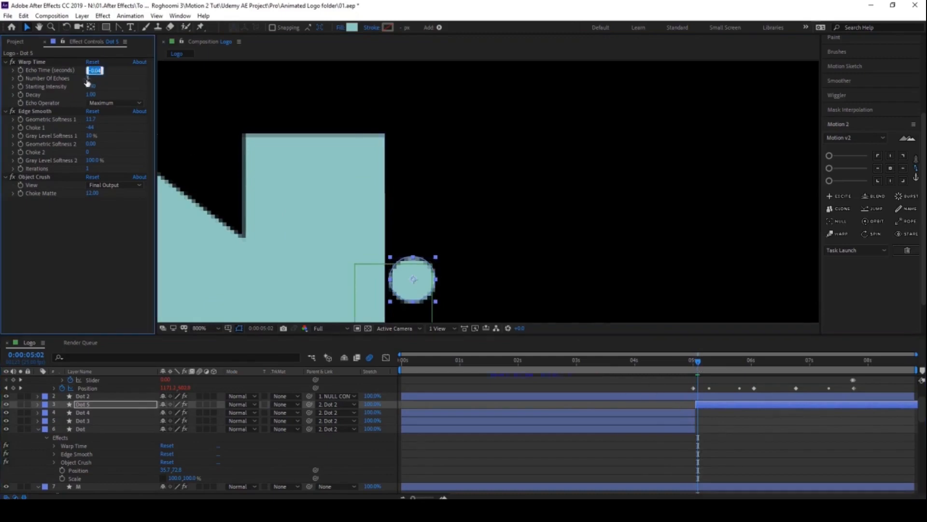
key("Return")
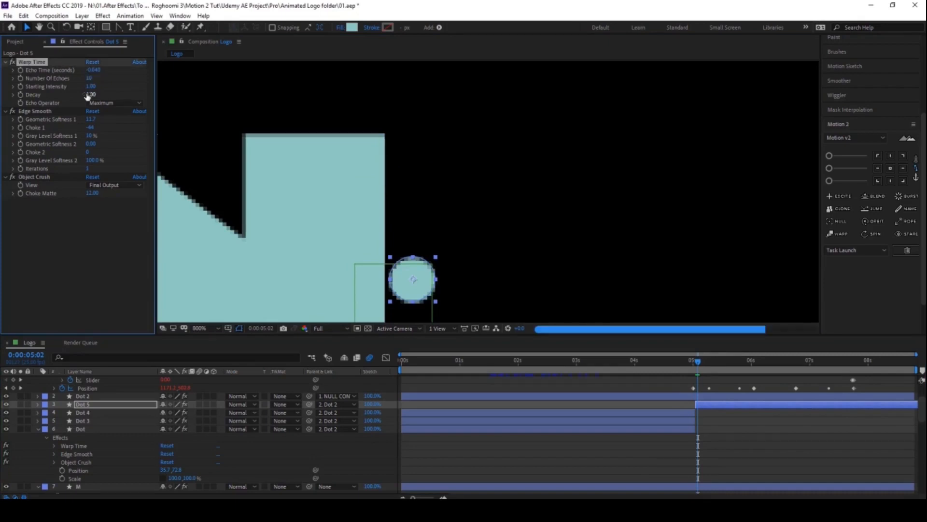
left_click(93, 70)
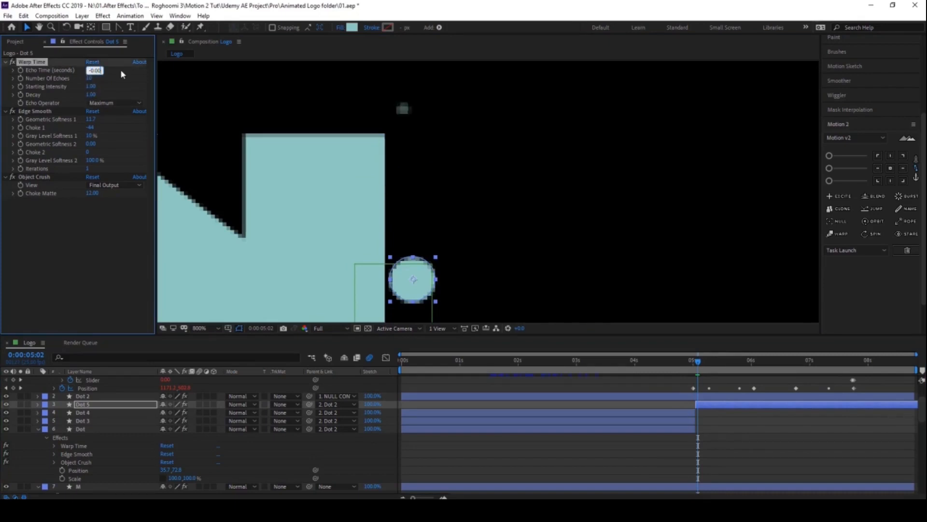
type("-0.002")
key("Return")
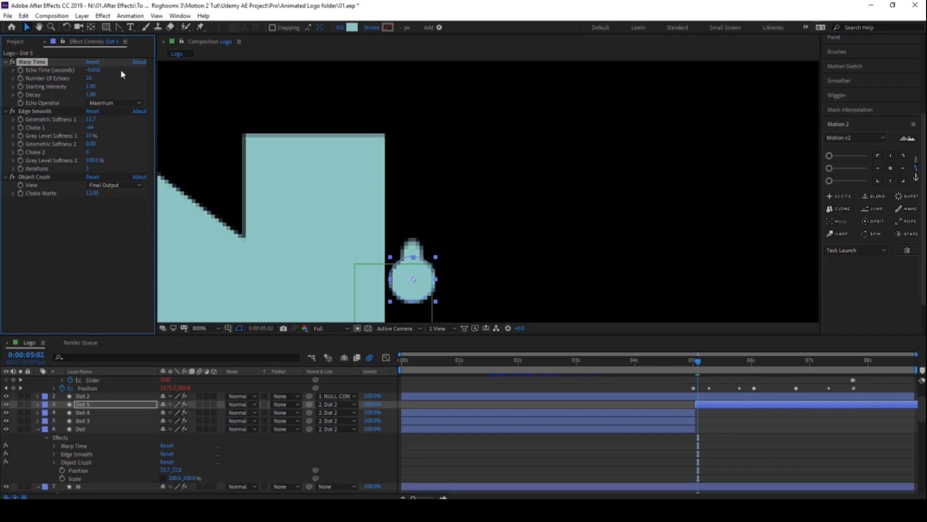
Step: Lower Choke 1 of the Dot 5 layer's Edge Smooth to about -63 and set its Number Of Echoes to 8
left_click(89, 78)
left_click_drag(91, 127, 70, 129)
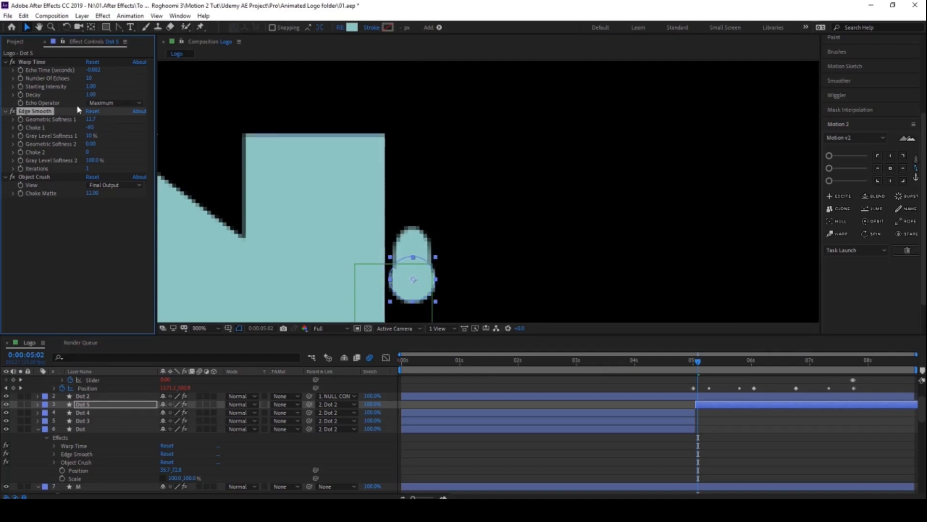
left_click(90, 79)
key("Return")
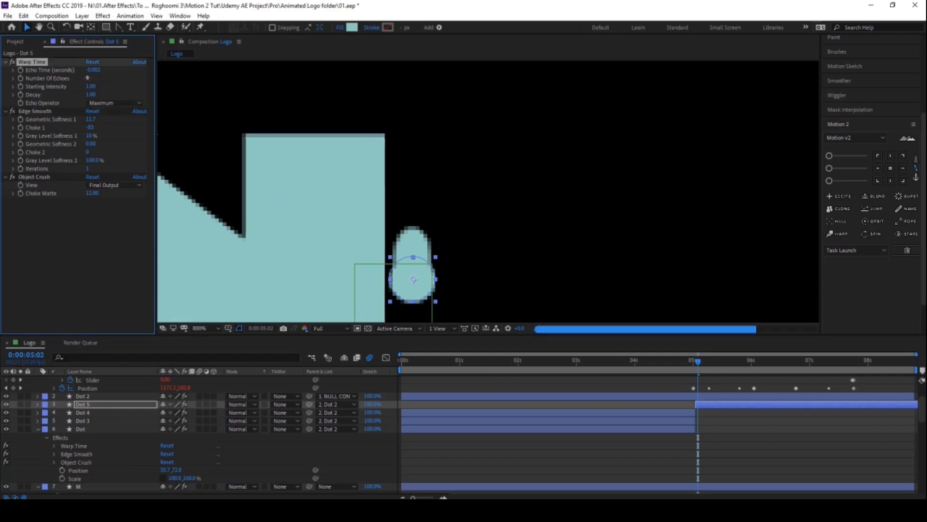
Step: Duplicate the Dot 5 layer and set the copy's Number Of Echoes to 12
left_click(80, 407)
key("ctrl+d")
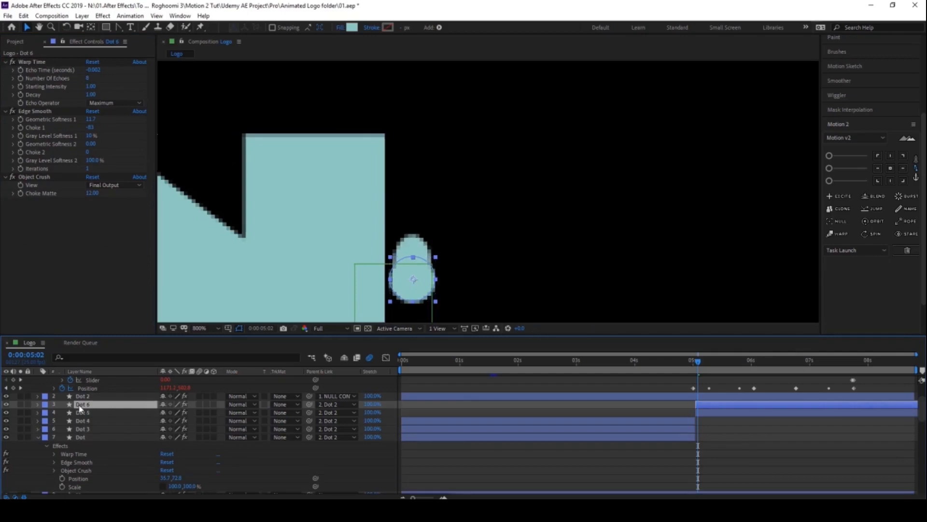
left_click(88, 79)
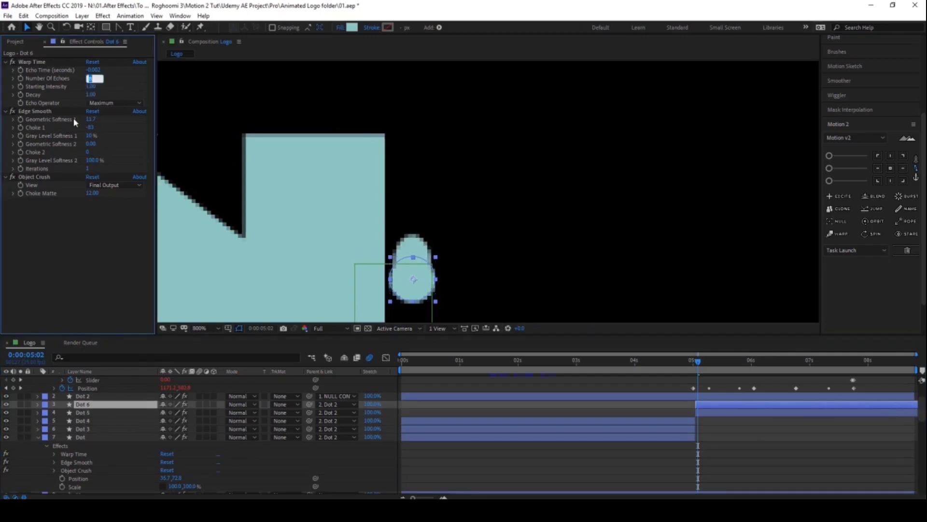
type("12")
key("Return")
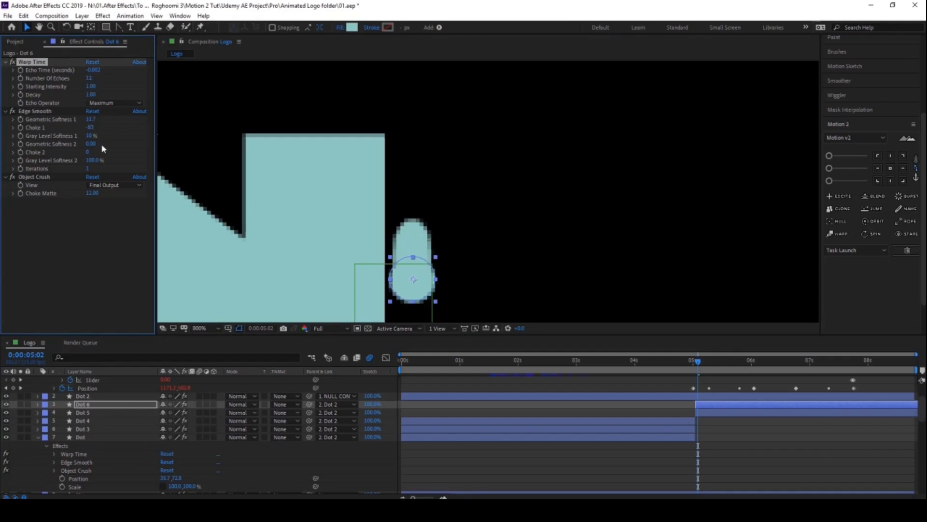
Step: Try a Choke Matte of 10 in the Dot 6 layer's Object Crush, settling on 15
left_click(92, 193)
type("10")
key("Return")
left_click(90, 195)
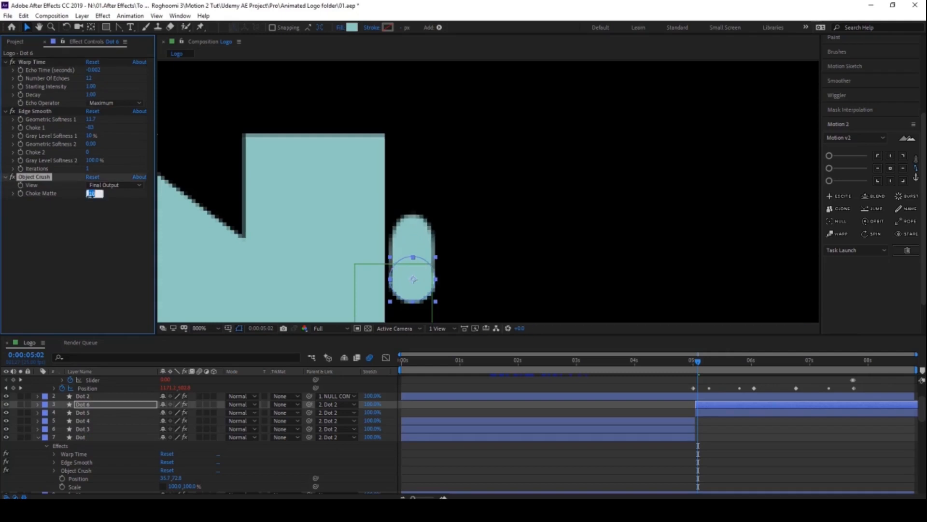
type("15")
key("Return")
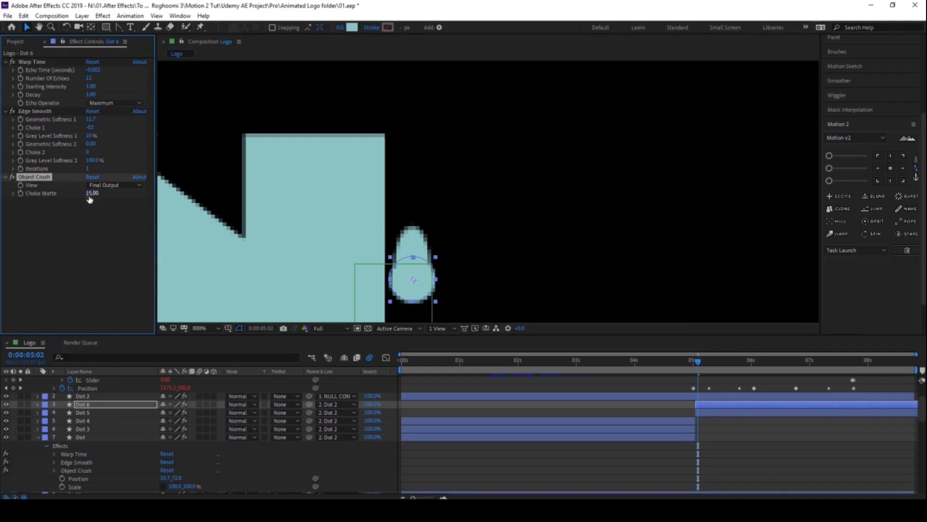
Step: Duplicate the Dot 6 layer and set the copy's Number Of Echoes to 15 and its Choke 1 to about -74
left_click(90, 405)
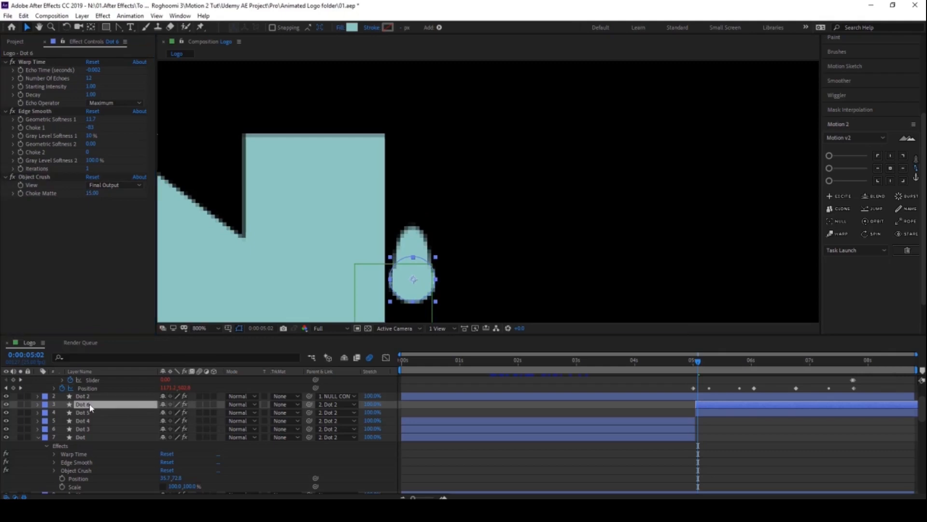
key("ctrl+d")
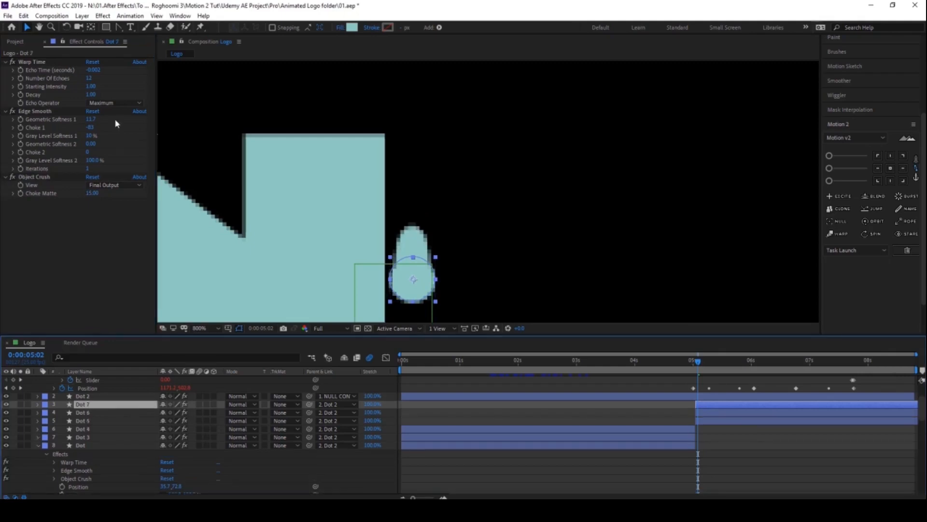
left_click(90, 78)
key("Return")
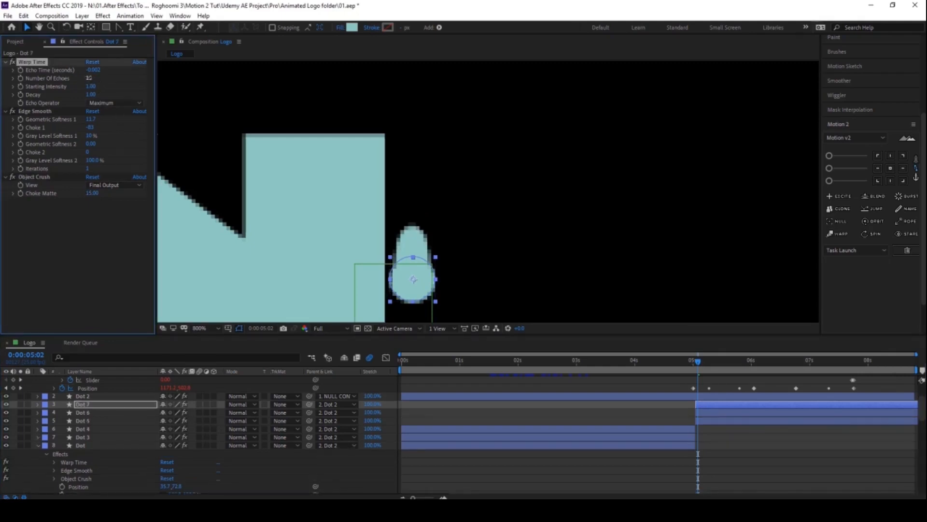
left_click_drag(92, 128, 87, 128)
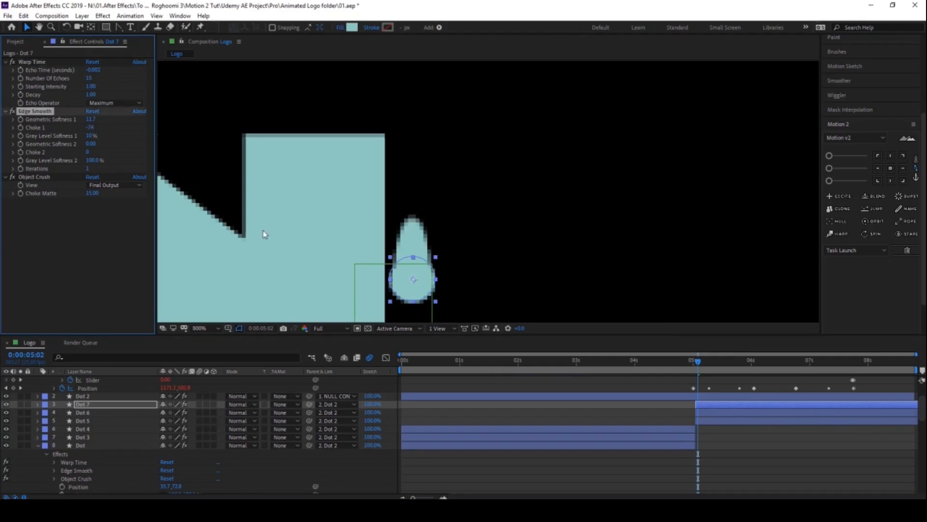
Step: At 0:00:05:05, duplicate the Dot 7 layer and set the copy's Number Of Echoes to 20 and its Choke 1 to about -65
key("h")
left_click_drag(556, 209, 493, 62)
scroll(493, 62, "down", 1)
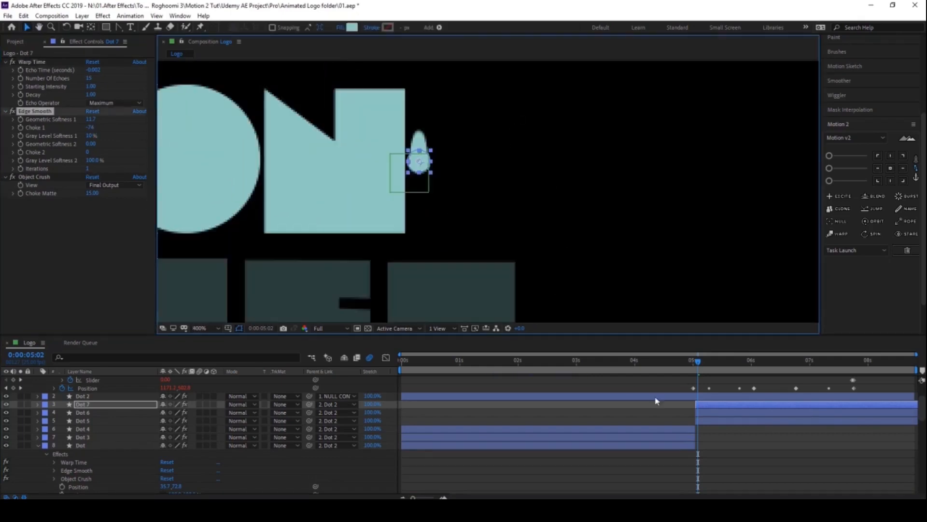
left_click_drag(700, 362, 708, 366)
left_click_drag(475, 284, 516, 207)
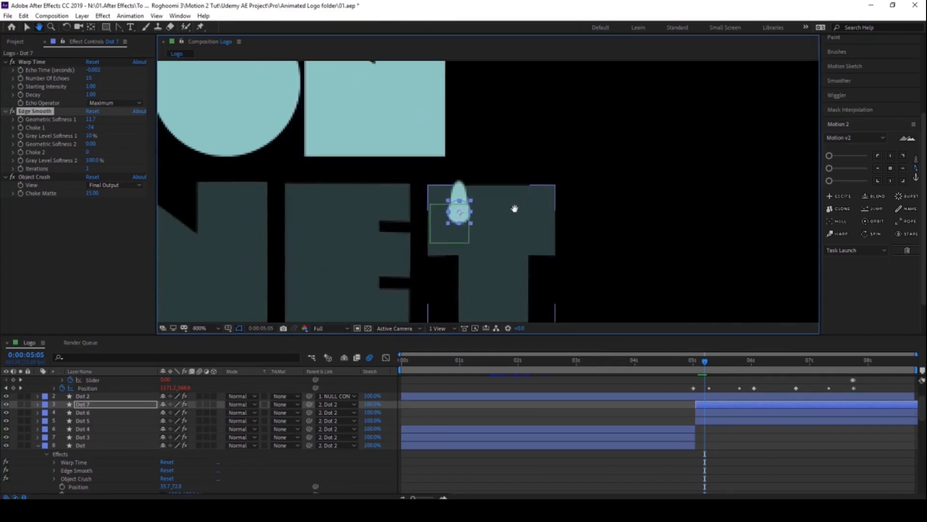
scroll(515, 207, "up", 1)
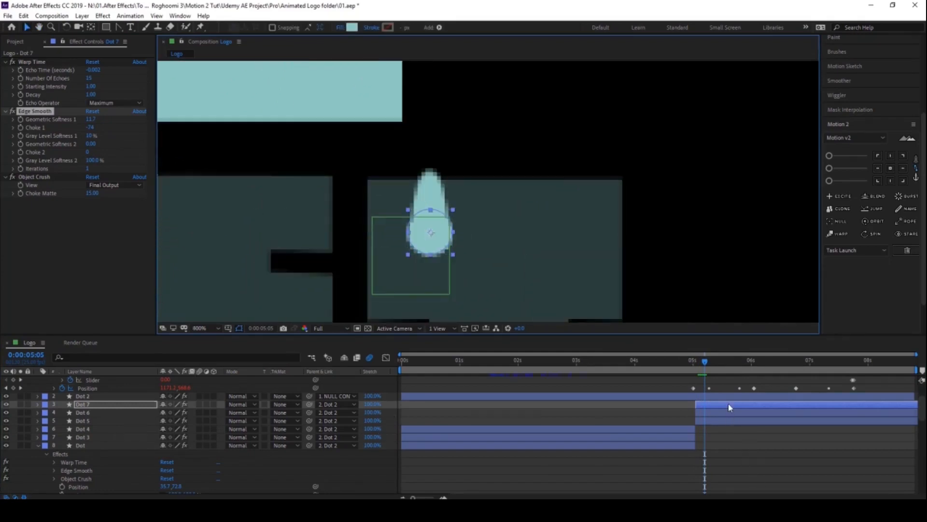
key("ctrl+d")
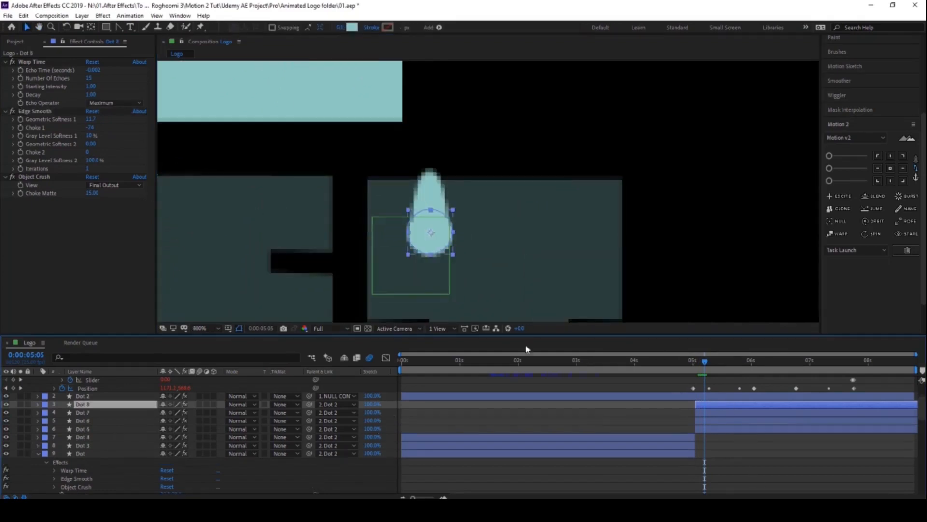
left_click(90, 78)
key("Return")
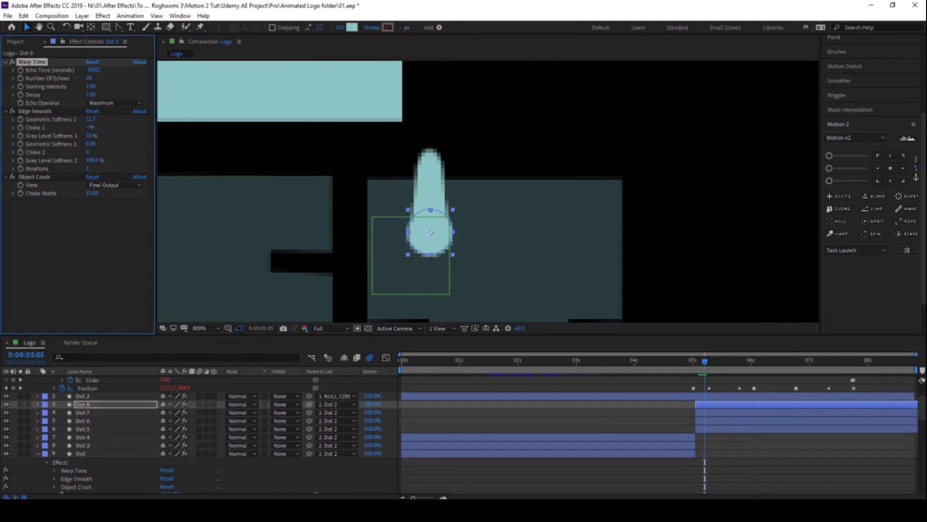
left_click_drag(89, 128, 92, 127)
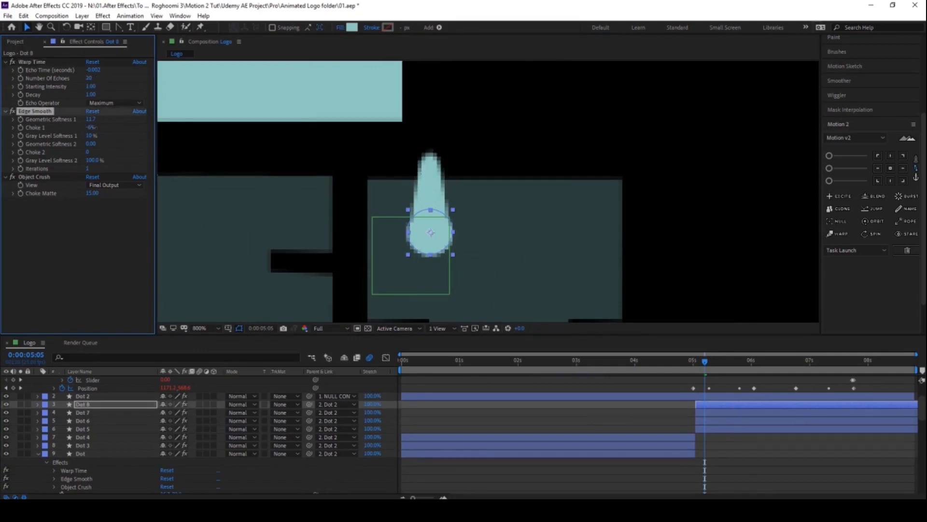
Step: Hide the Dot 8, Dot 7, Dot 6 and Dot 5 layers one by one, then show them again to compare each layer's share of the trail
left_click(6, 405)
left_click(6, 412)
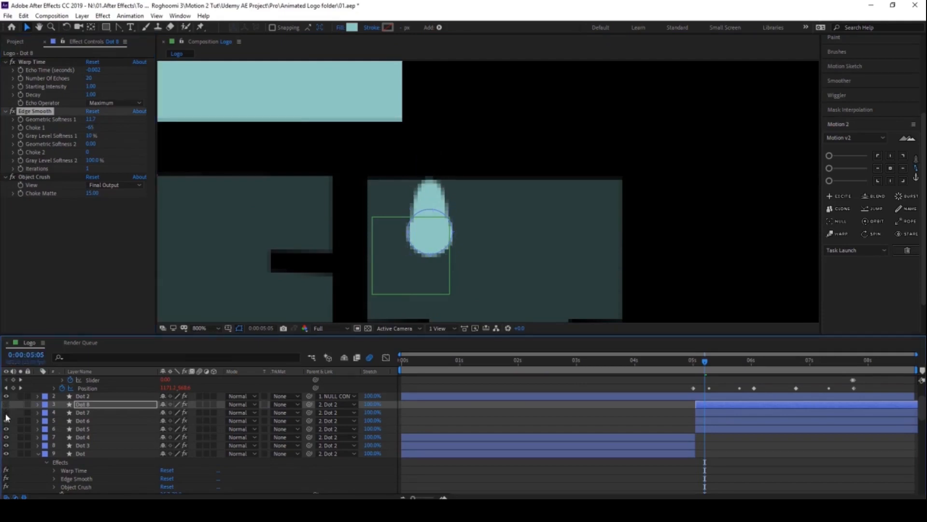
left_click(6, 421)
left_click(6, 429)
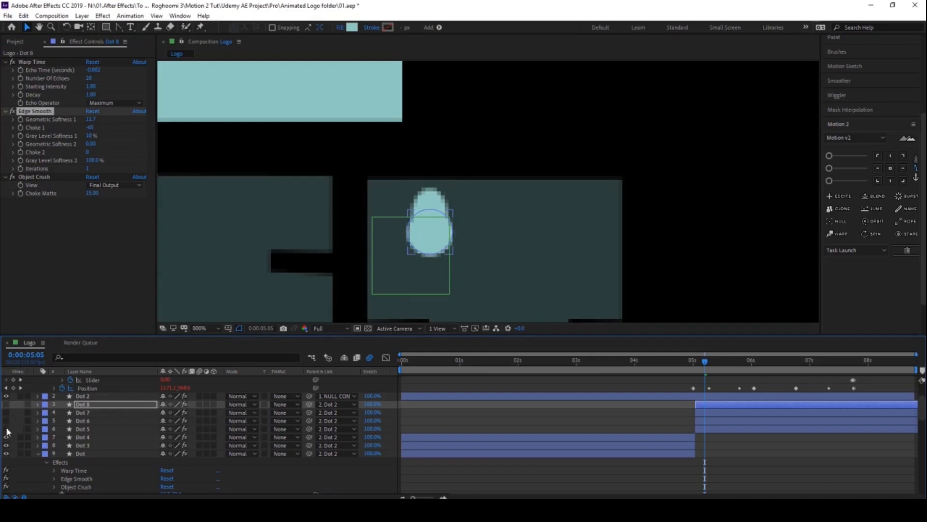
left_click_drag(6, 429, 6, 405)
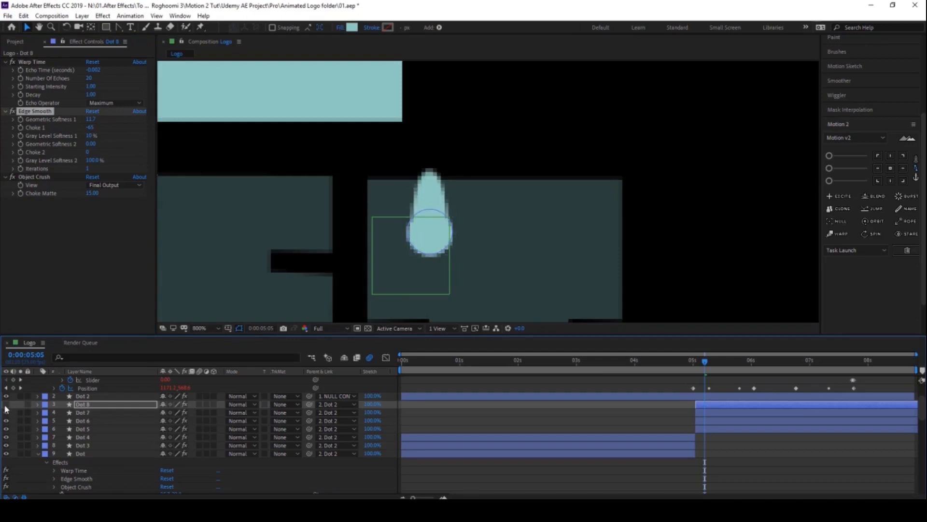
Step: Duplicate the Dot 8 layer and set the copy's Number Of Echoes to 25 and its Choke 1 to about -60
left_click(82, 406)
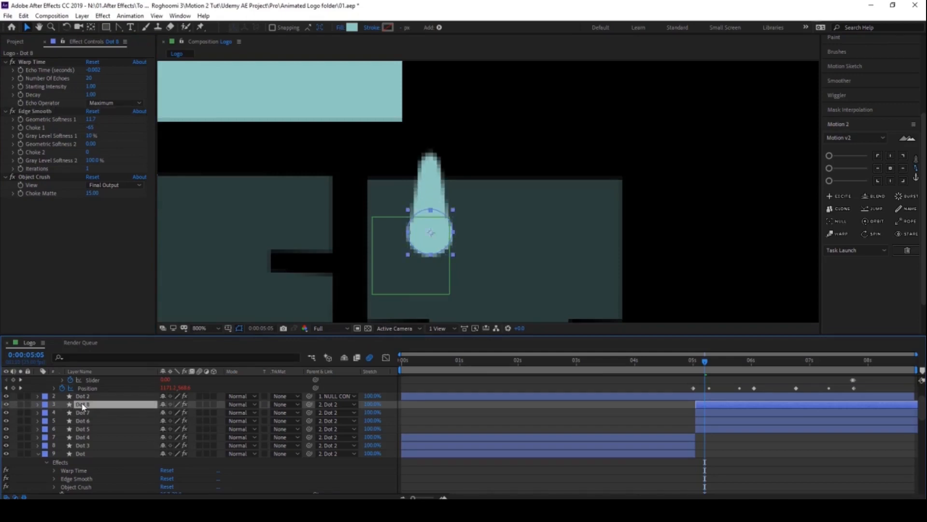
key("ctrl+d")
left_click(91, 78)
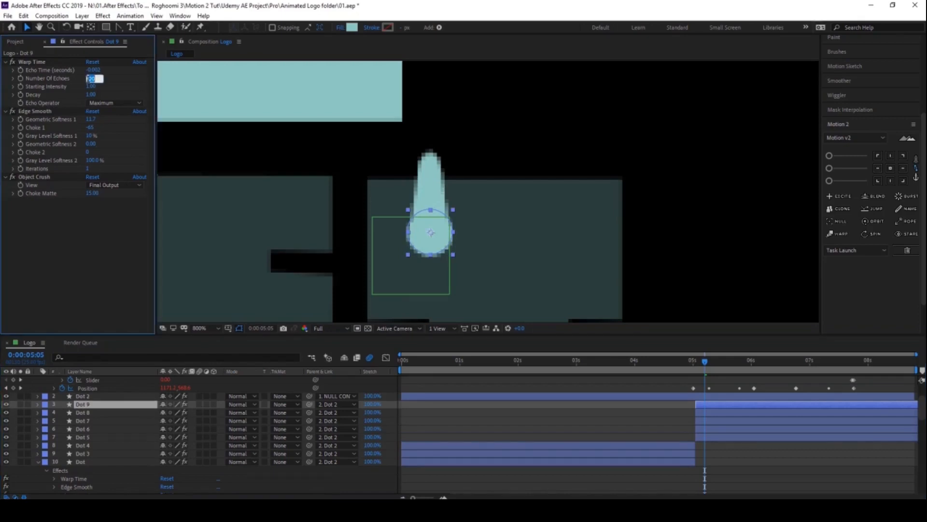
type("25")
key("Return")
key("Return")
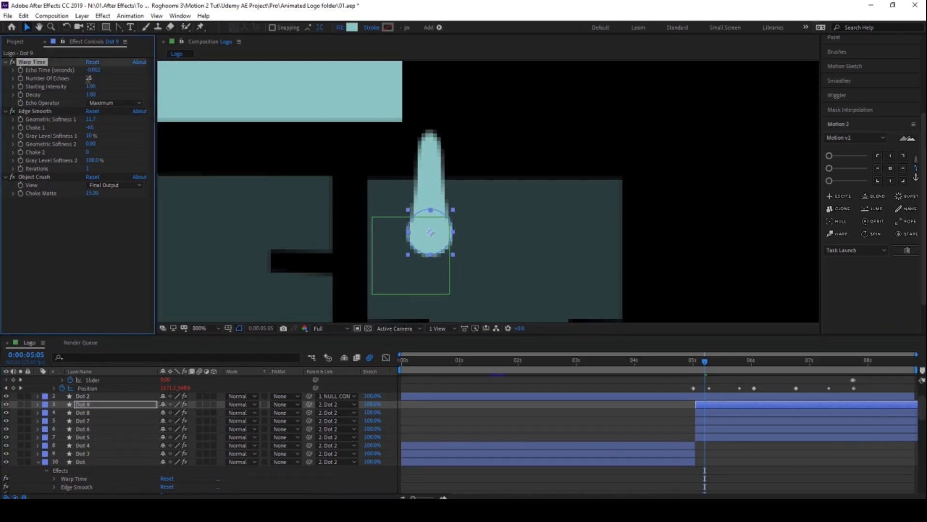
left_click_drag(91, 127, 95, 127)
Step: Deselect the layers, fit the whole composition in view, and preview the dot's trail from the current time and from the start
scroll(451, 196, "down", 1)
scroll(452, 196, "down", 1)
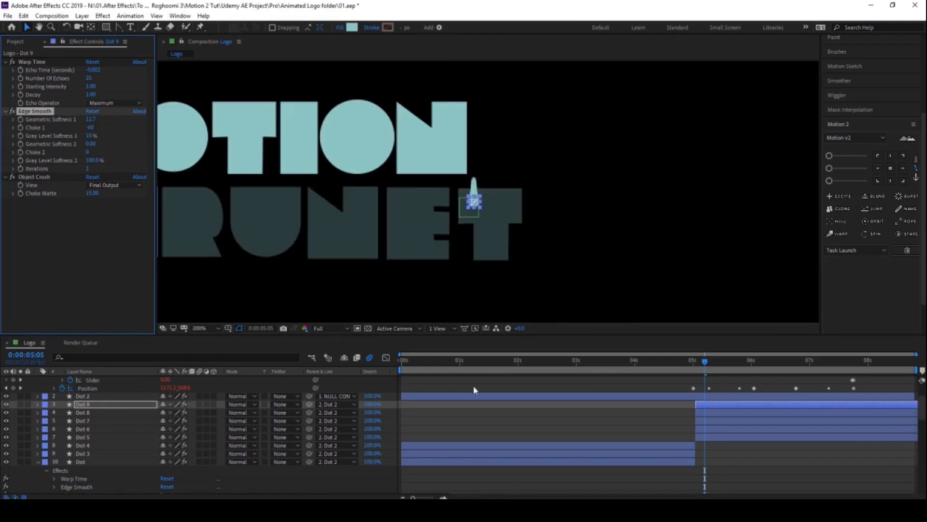
left_click(467, 424)
scroll(401, 239, "down", 1)
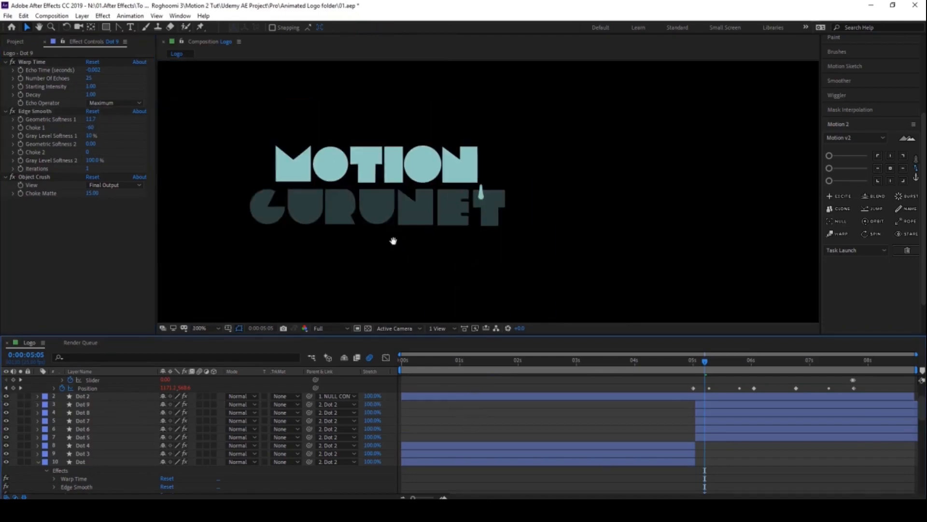
key("space")
left_click(200, 327)
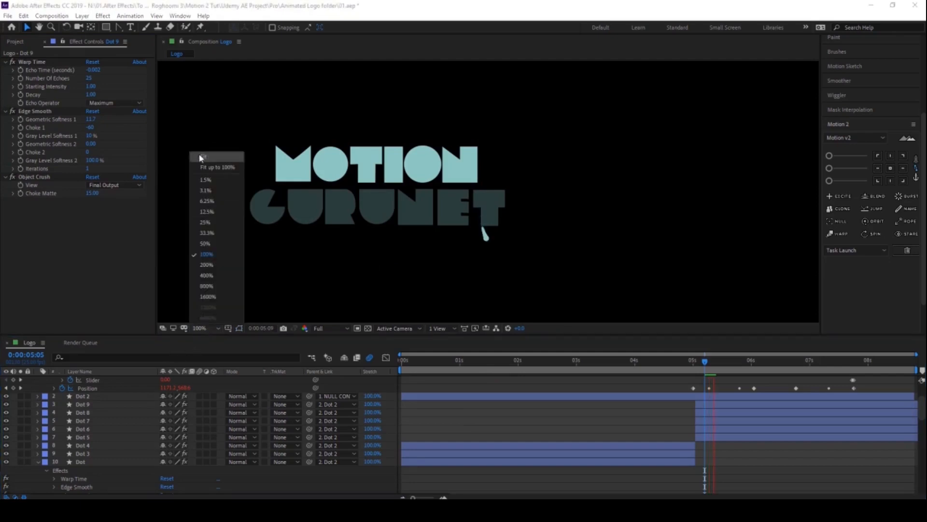
left_click(202, 157)
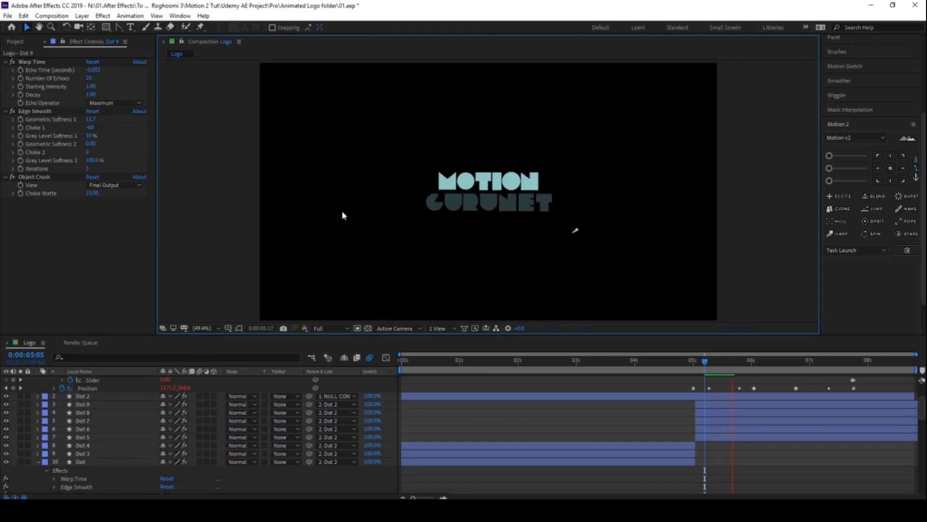
key("slash")
scroll(486, 202, "down", 1)
key("space")
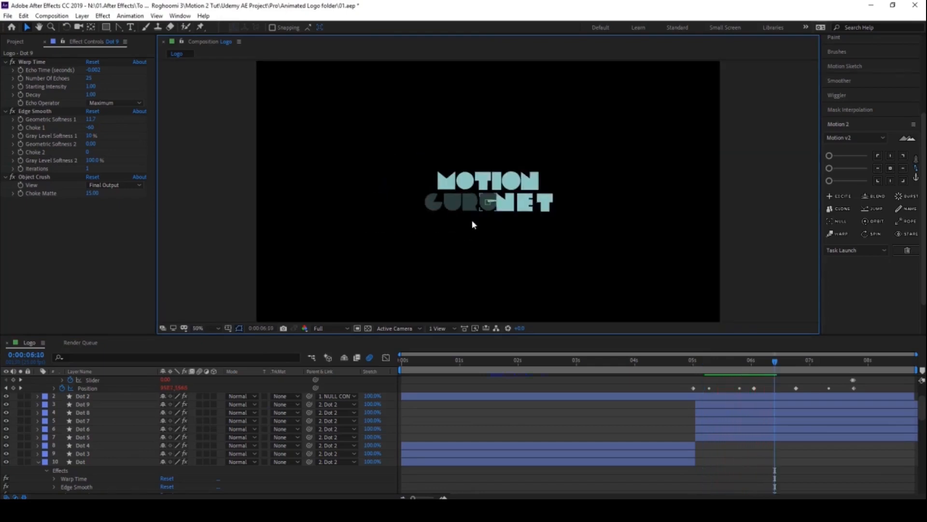
key("KP_0")
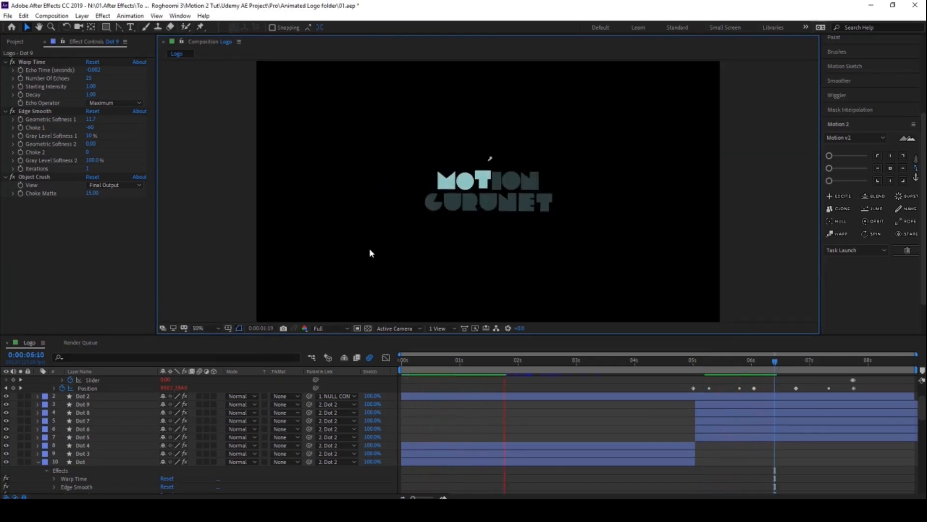